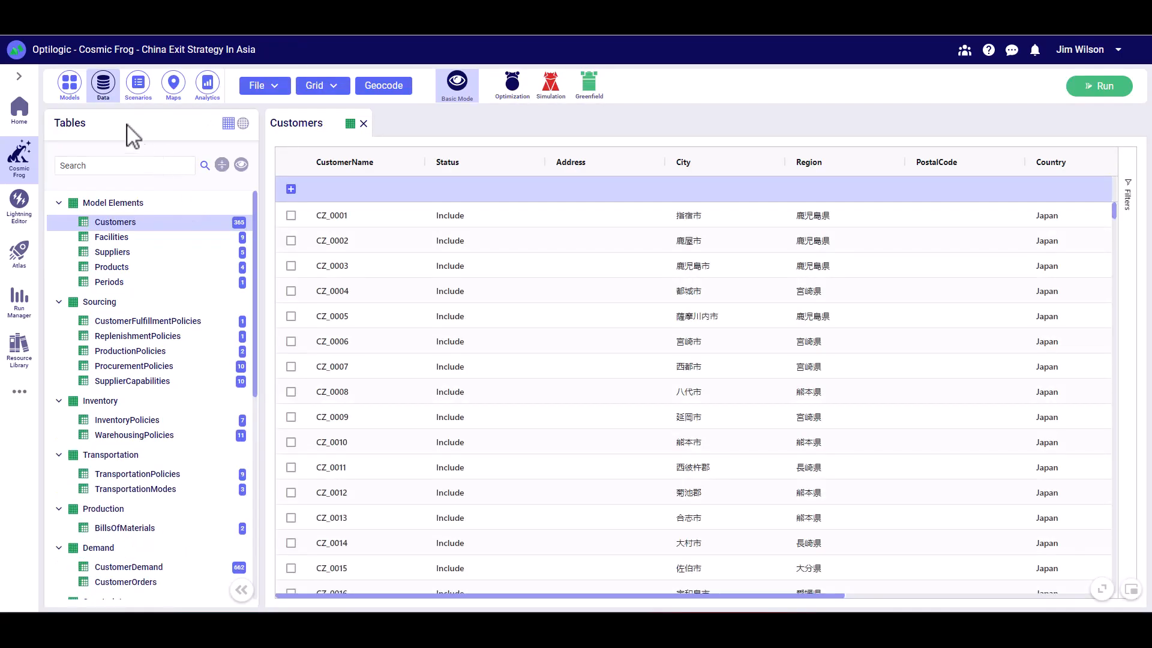
- Open the Fleet Size Optimization - EMEA Geo model from the list of models
click(70, 85)
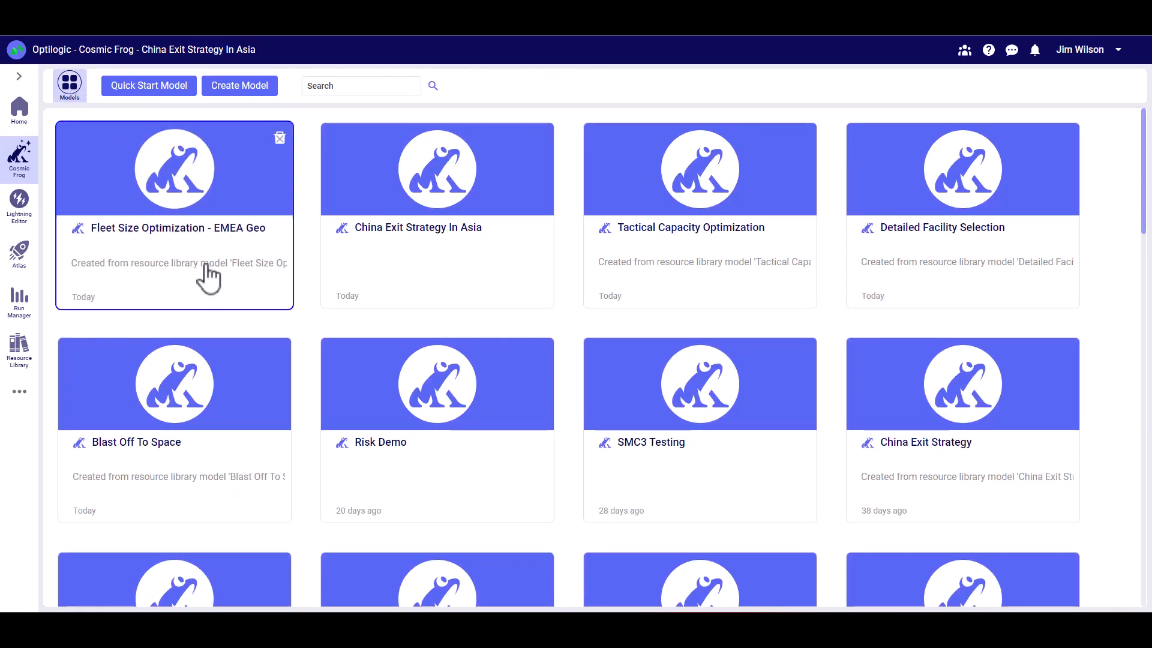
click(206, 196)
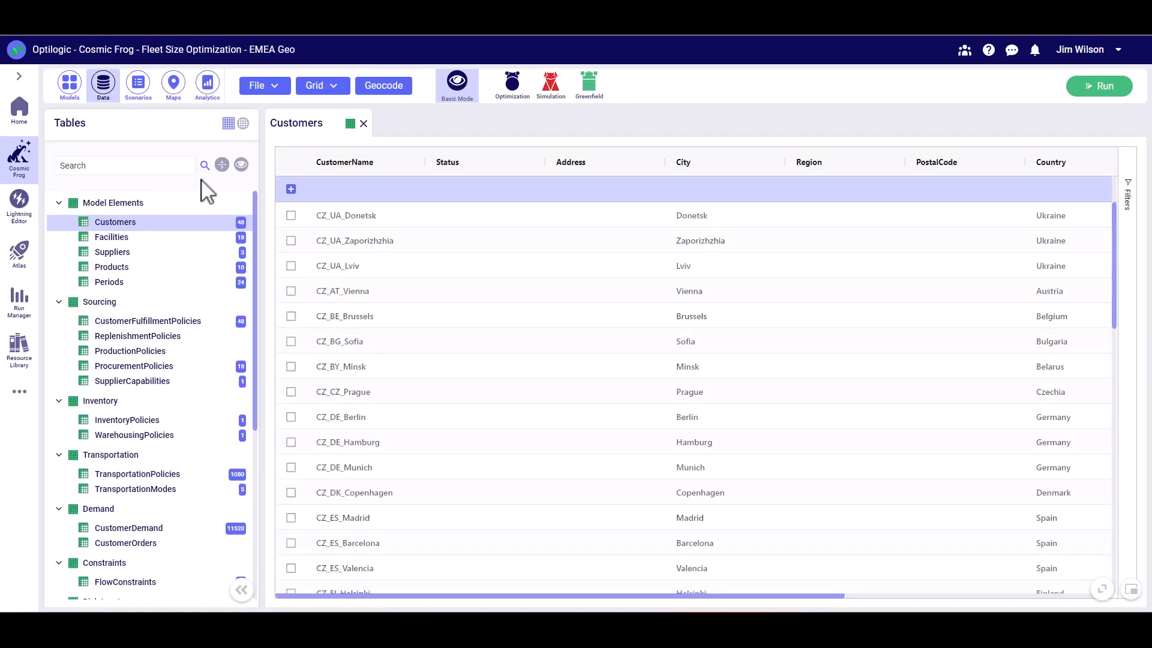
- Return to the list of models, search it for "EME" and clear the search
click(70, 95)
click(326, 85)
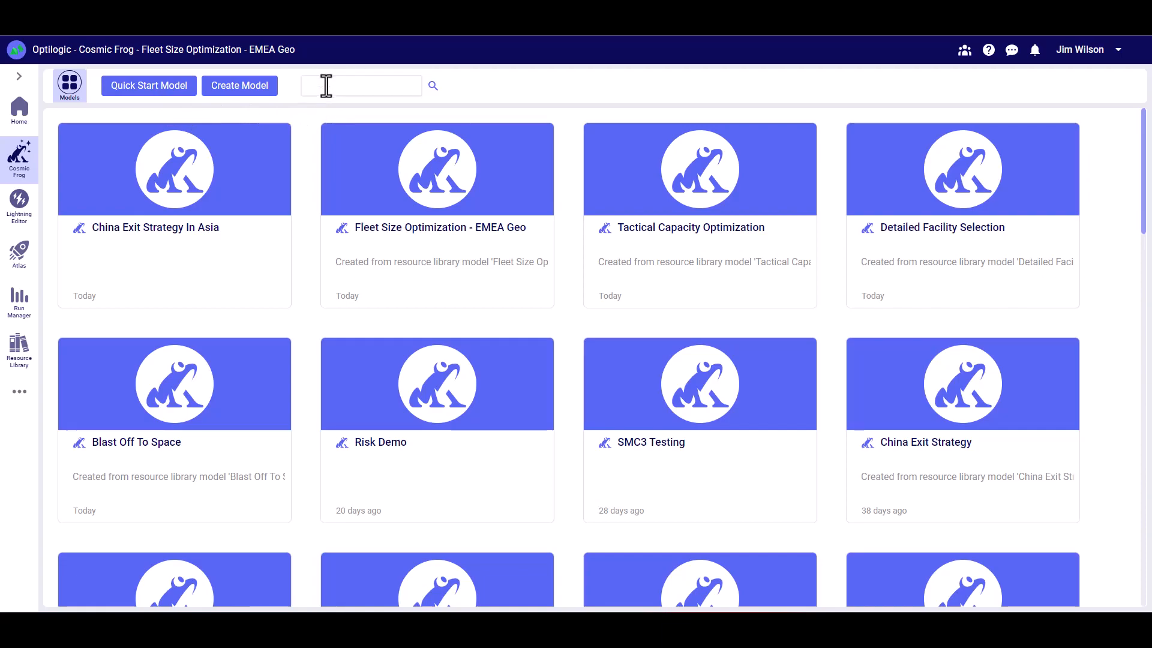
text(EME)
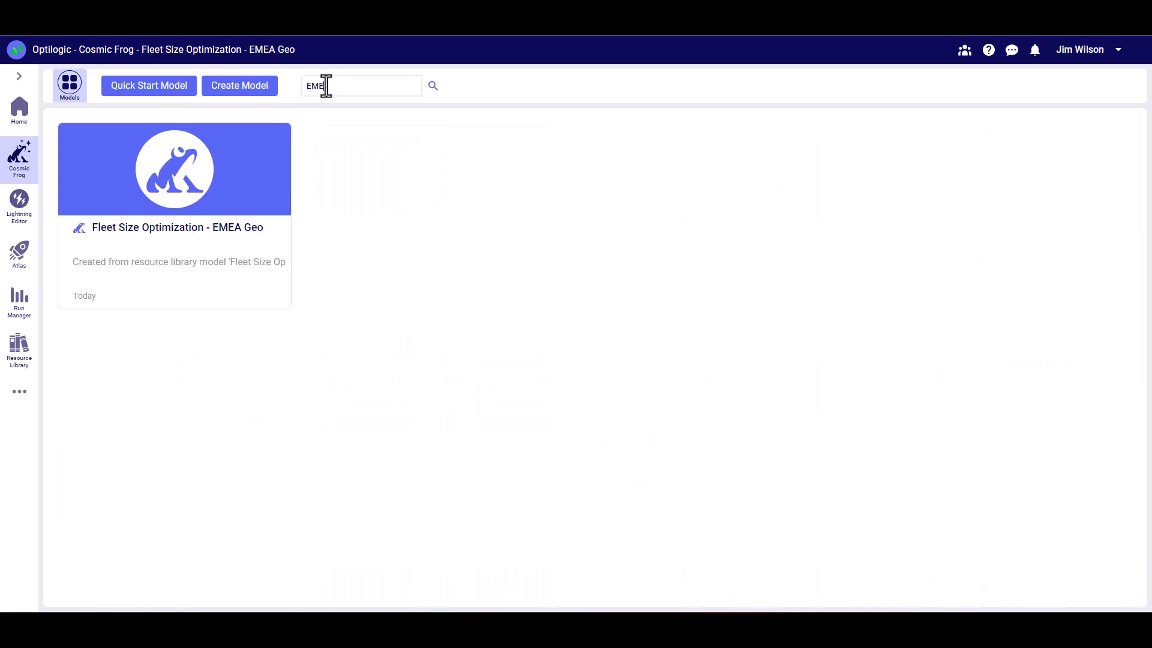
key(BackSpace)
key(BackSpace)
key(BackSpace)
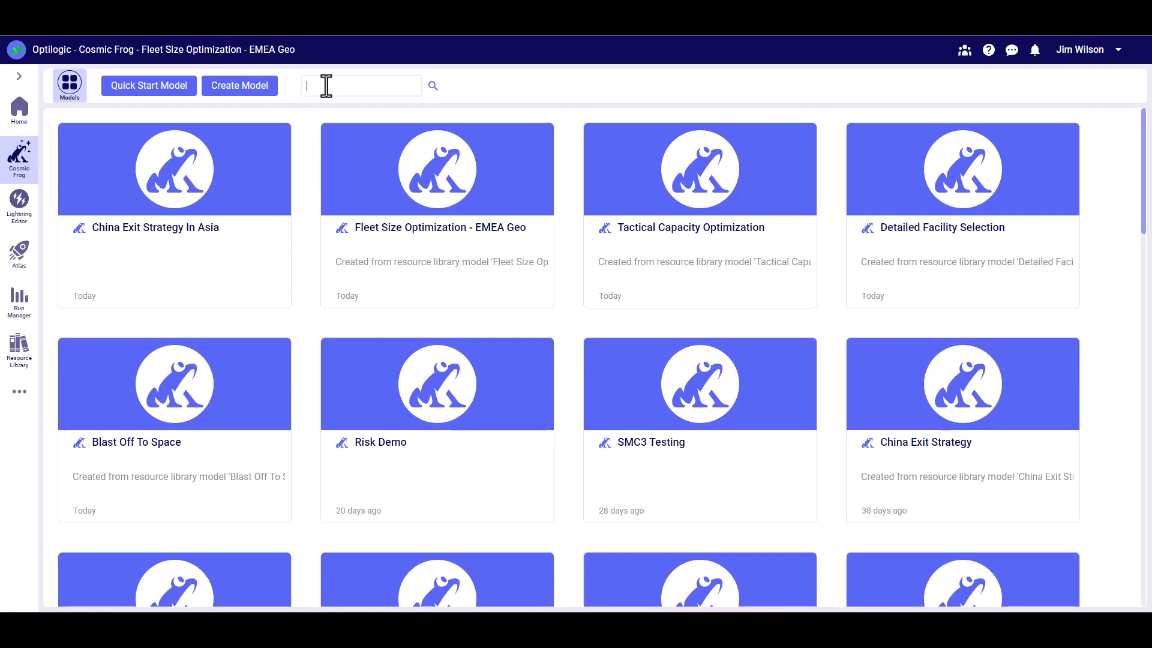
click(211, 238)
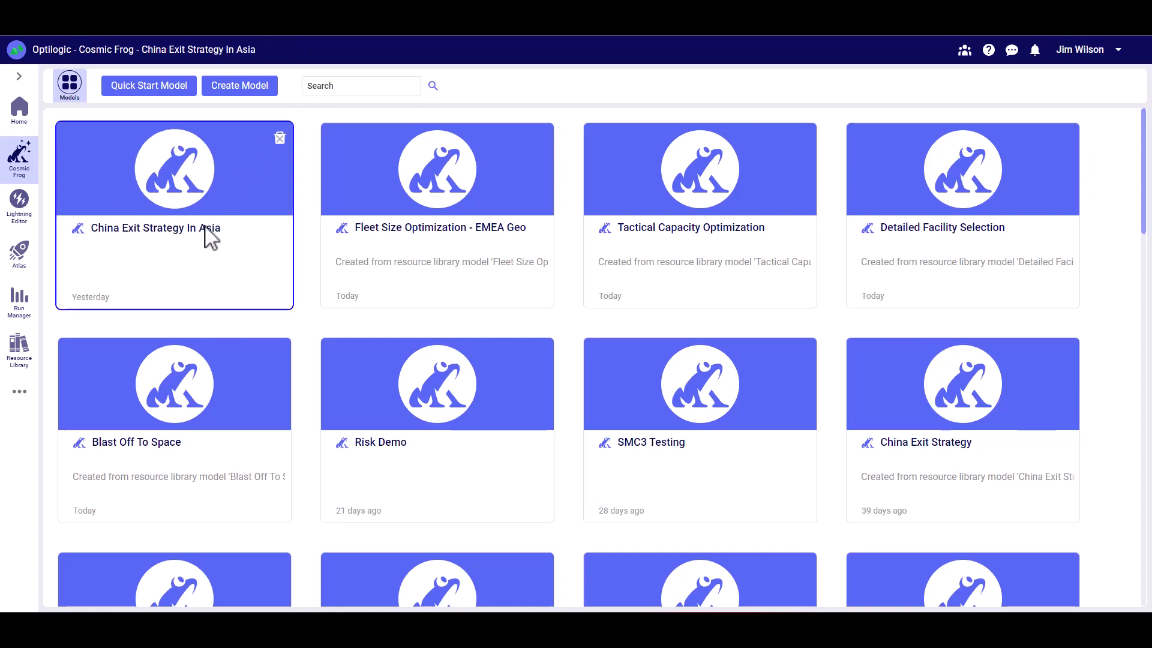
- Start a Quick Start model, download the Example Outbound Distribution Single Echelon template and open it in Excel
click(163, 96)
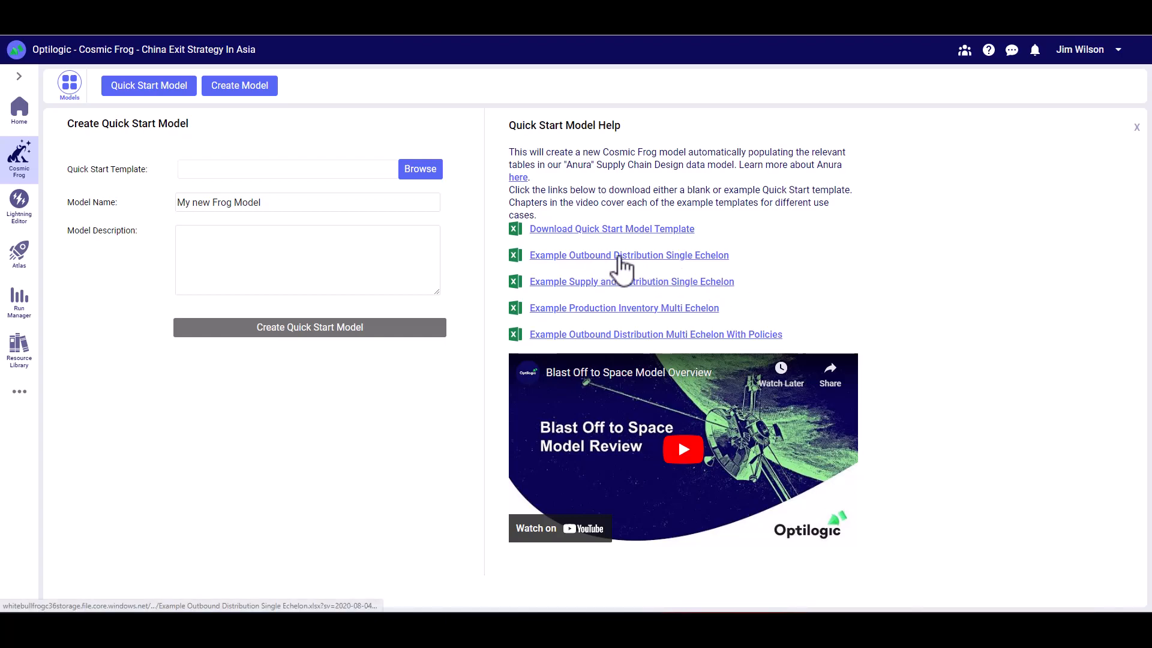
click(631, 264)
click(62, 600)
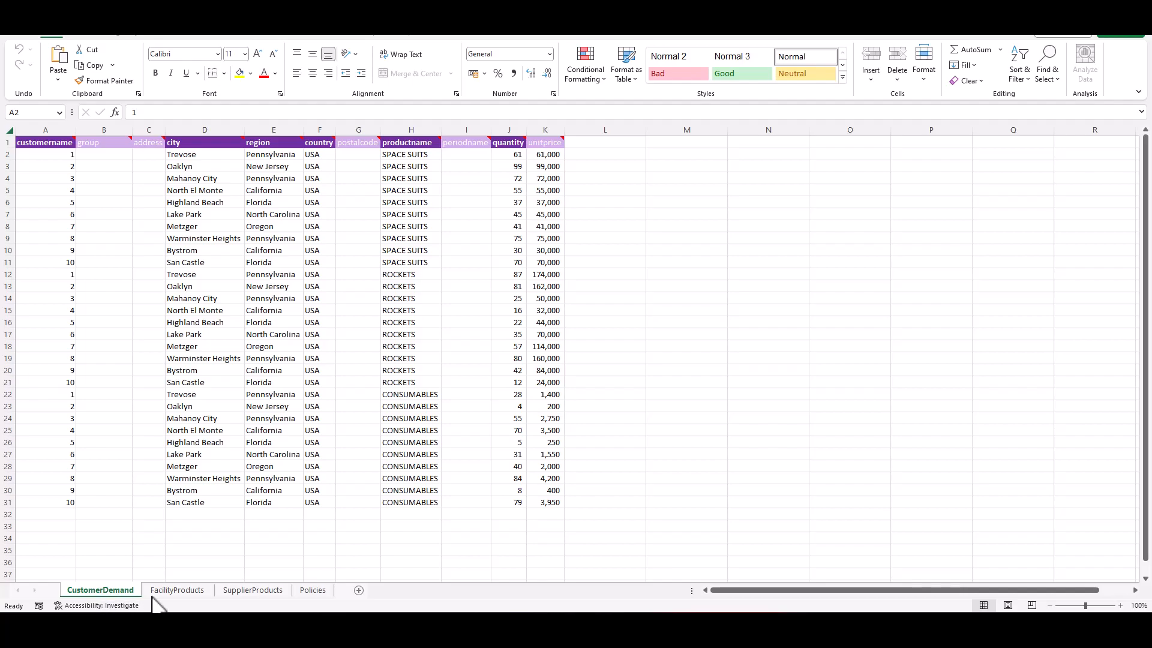
- Look through the workbook's FacilityProducts, SupplierProducts and Policies sheets
click(175, 591)
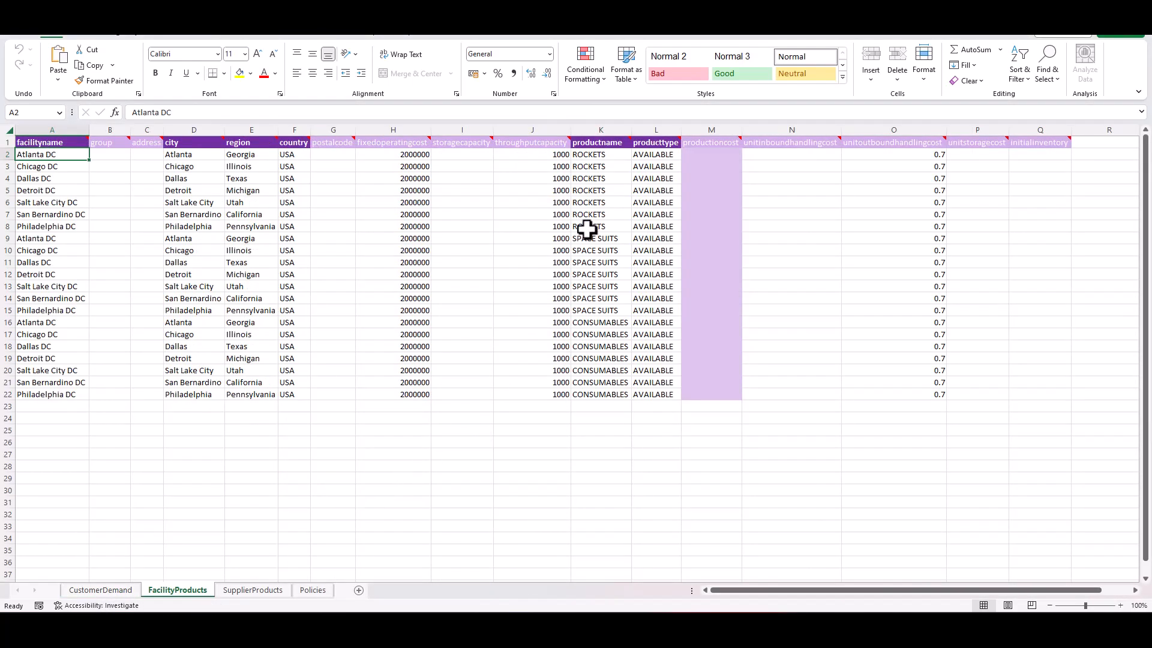
click(260, 592)
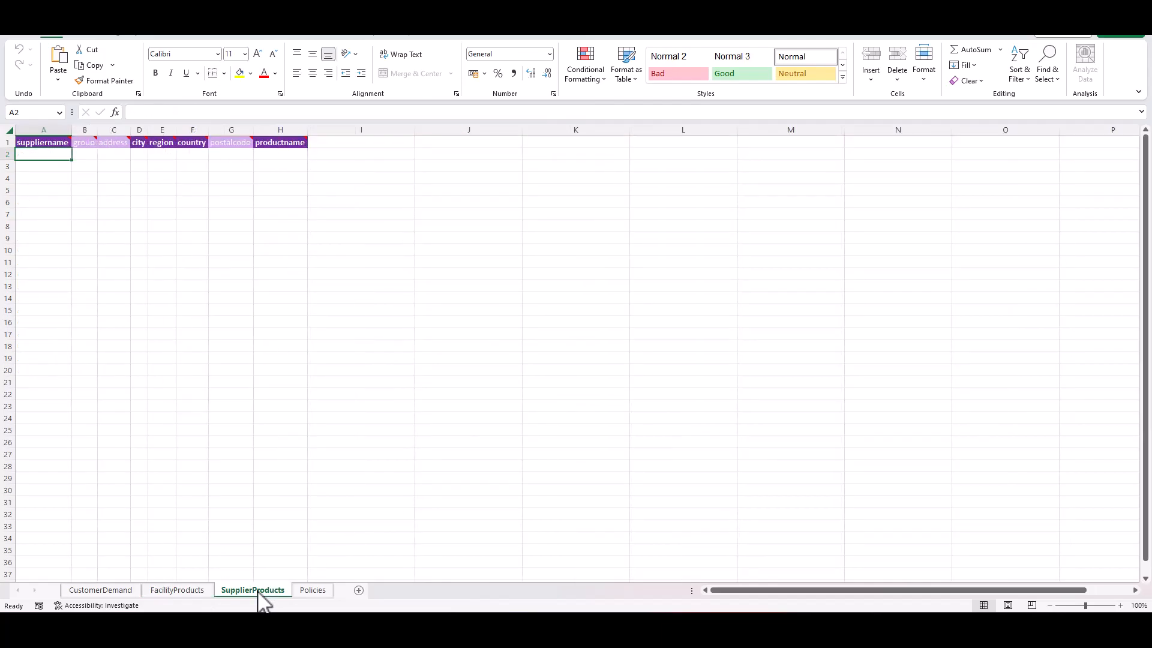
click(312, 591)
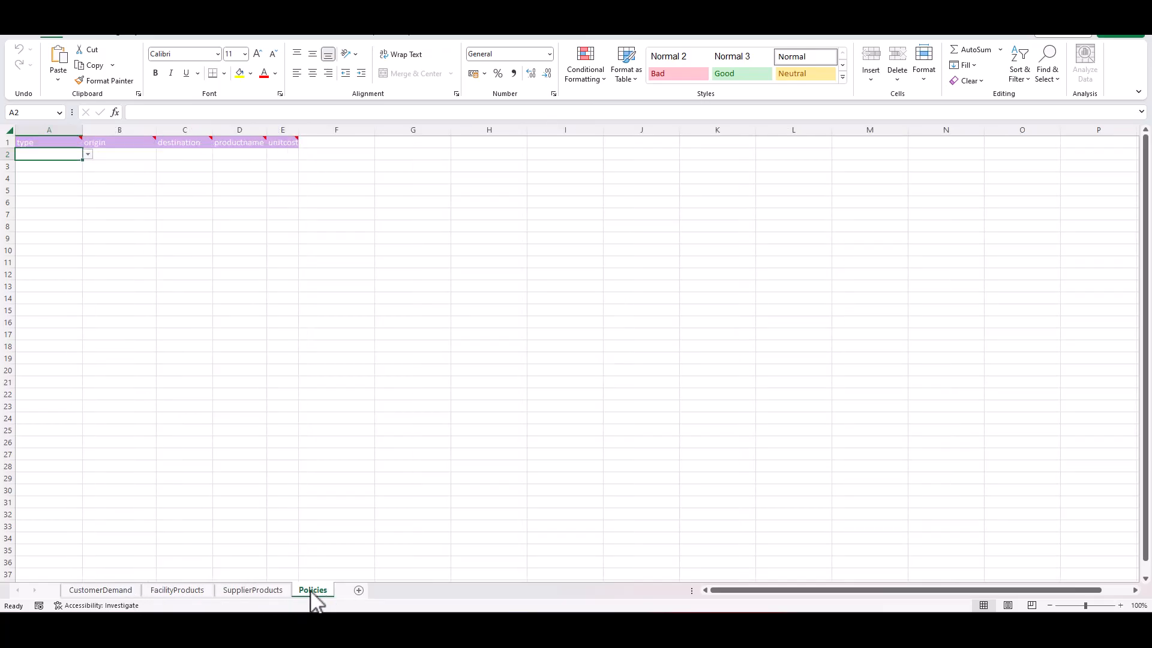
- Read the header notes for the customer name, group, address, city and region columns on the CustomerDemand sheet
click(106, 593)
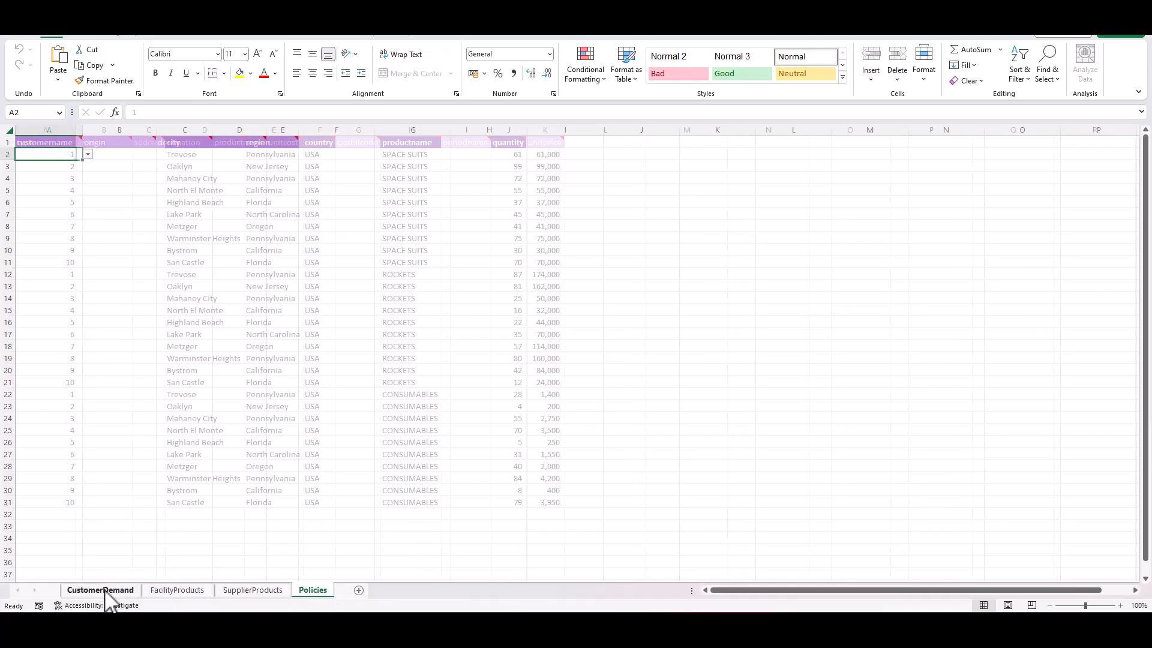
mouse_move(49, 140)
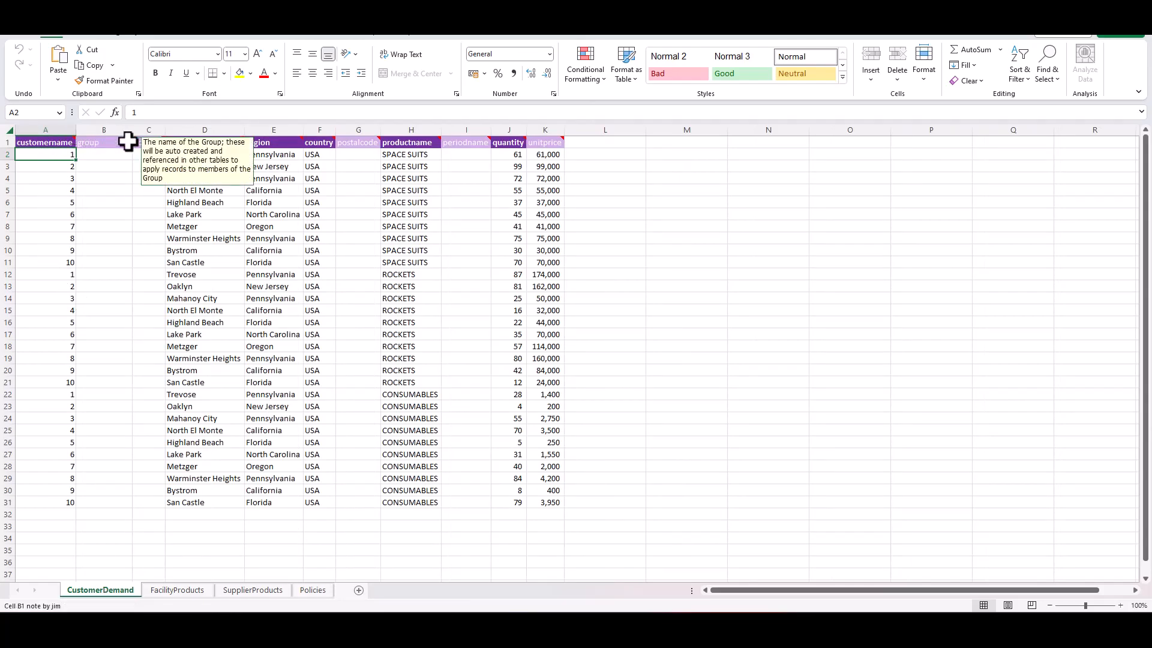
mouse_move(150, 140)
mouse_move(187, 144)
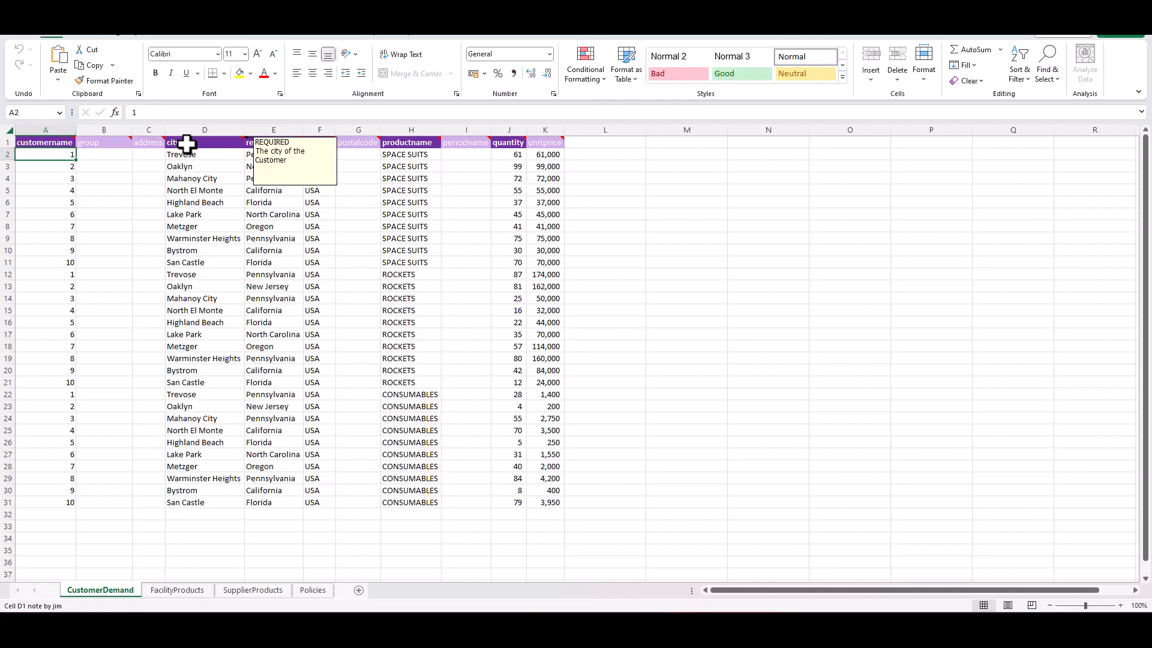
mouse_move(262, 144)
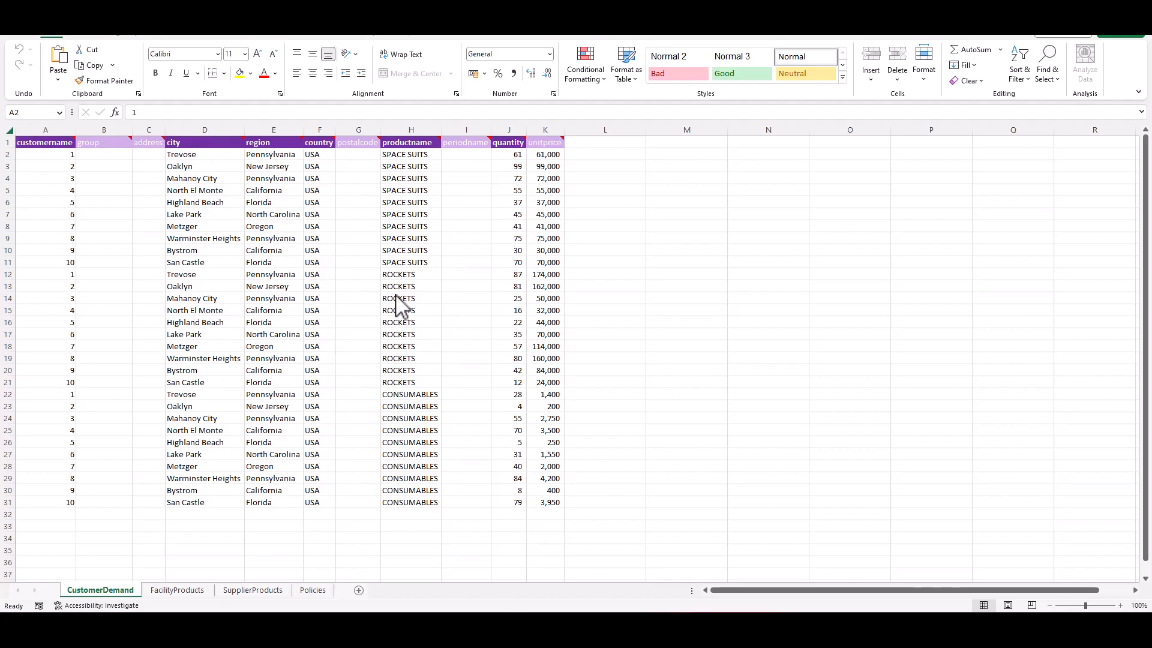
- Examine the first block of facility names and the product names on the FacilityProducts sheet
key(ctrl+Page_Down)
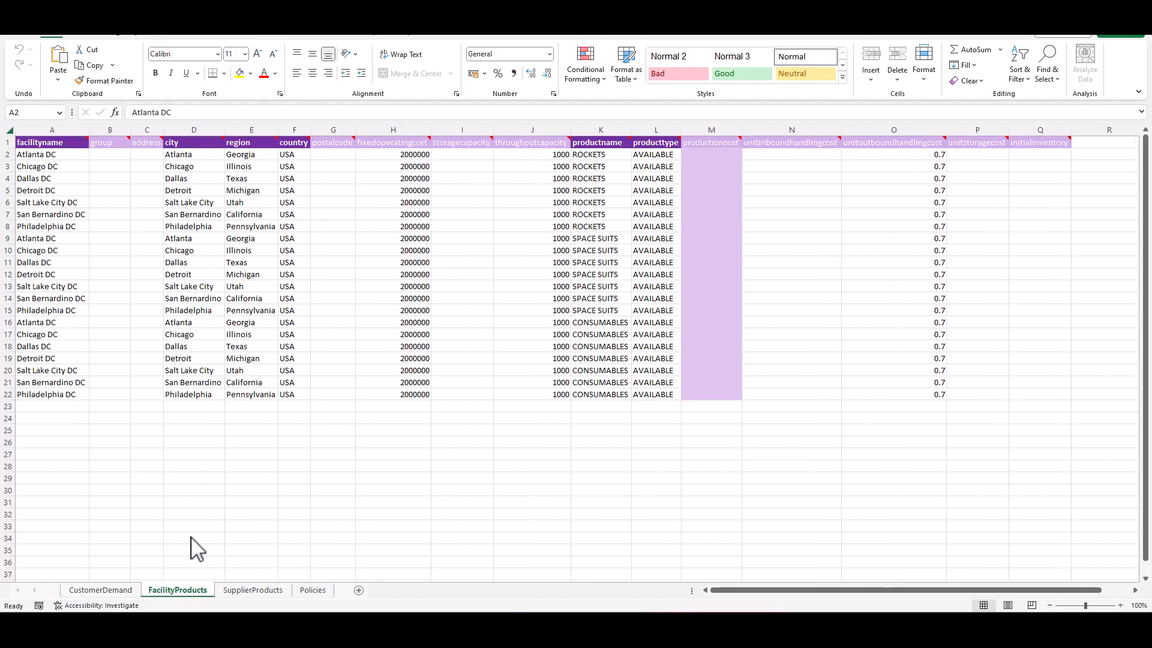
click(63, 154)
drag(63, 154, 58, 217)
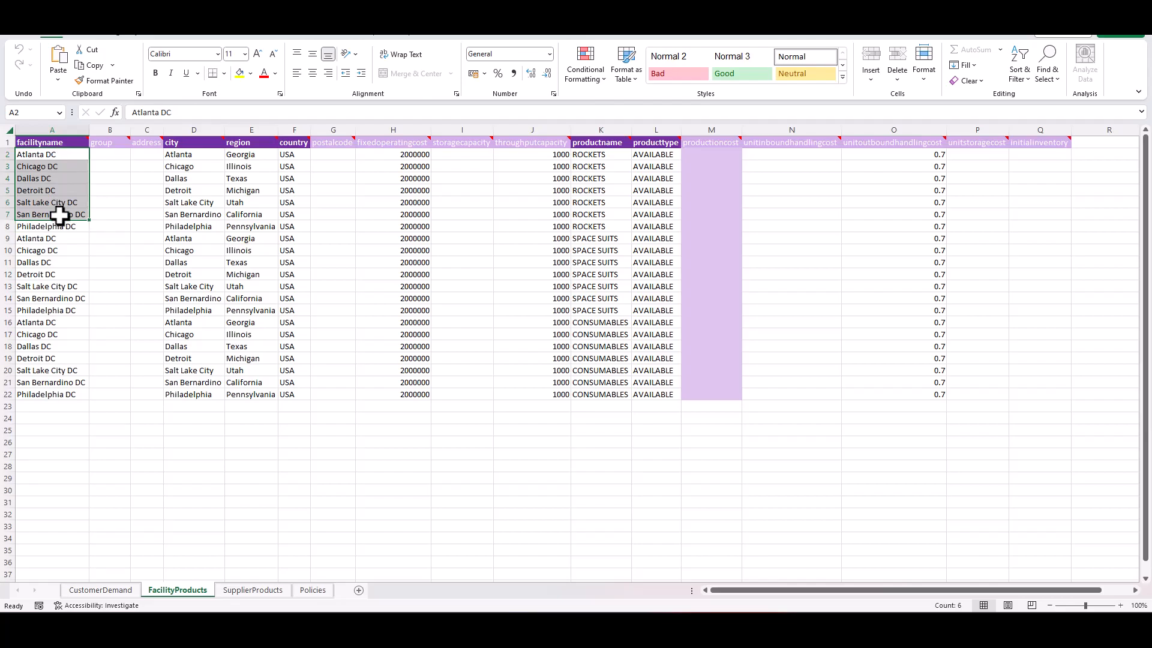
drag(56, 157, 56, 226)
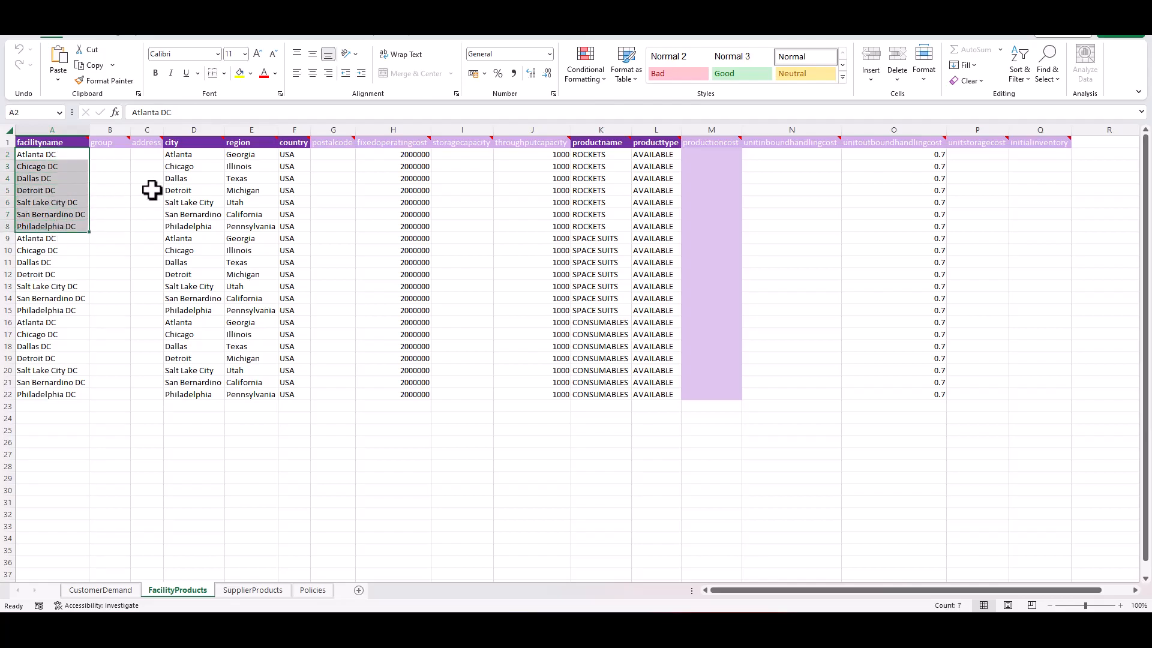
click(604, 157)
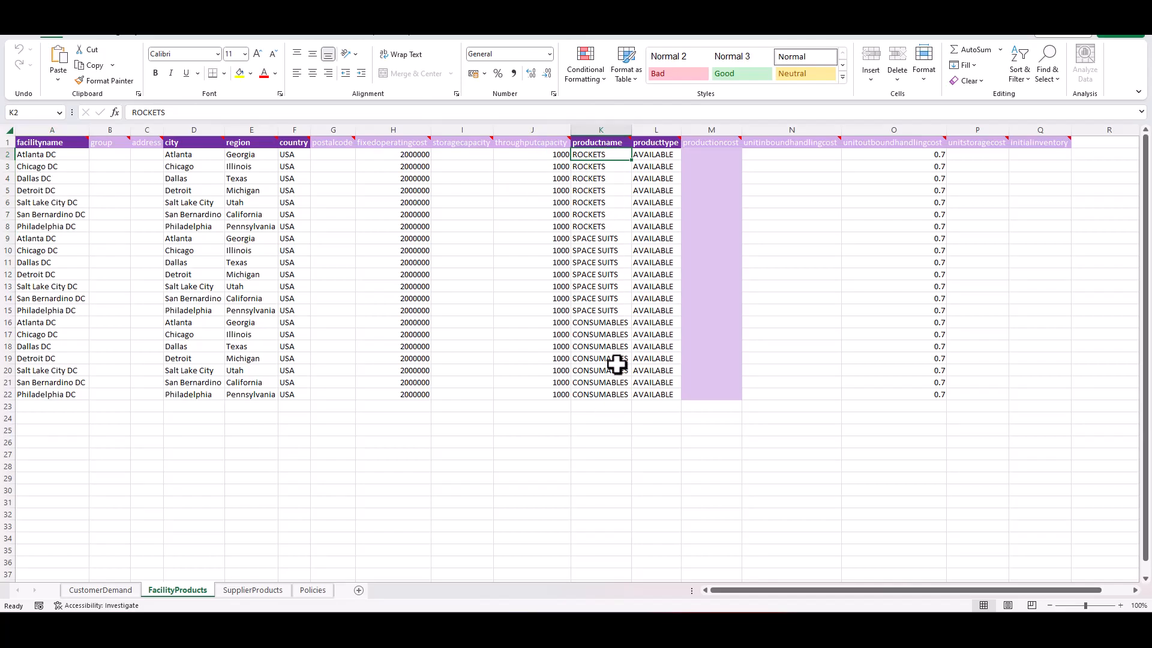
- Examine the facilities' city, region, country and postal code columns, along with fixed operating cost and throughput capacity
drag(174, 152, 291, 165)
click(193, 154)
click(244, 154)
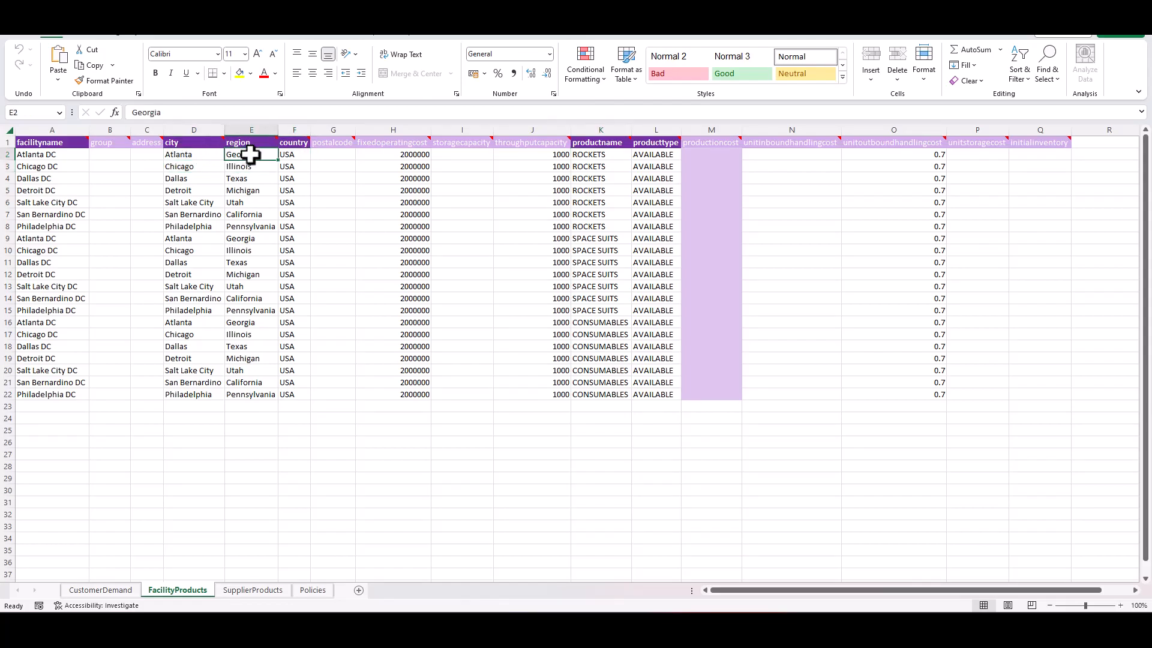
click(343, 156)
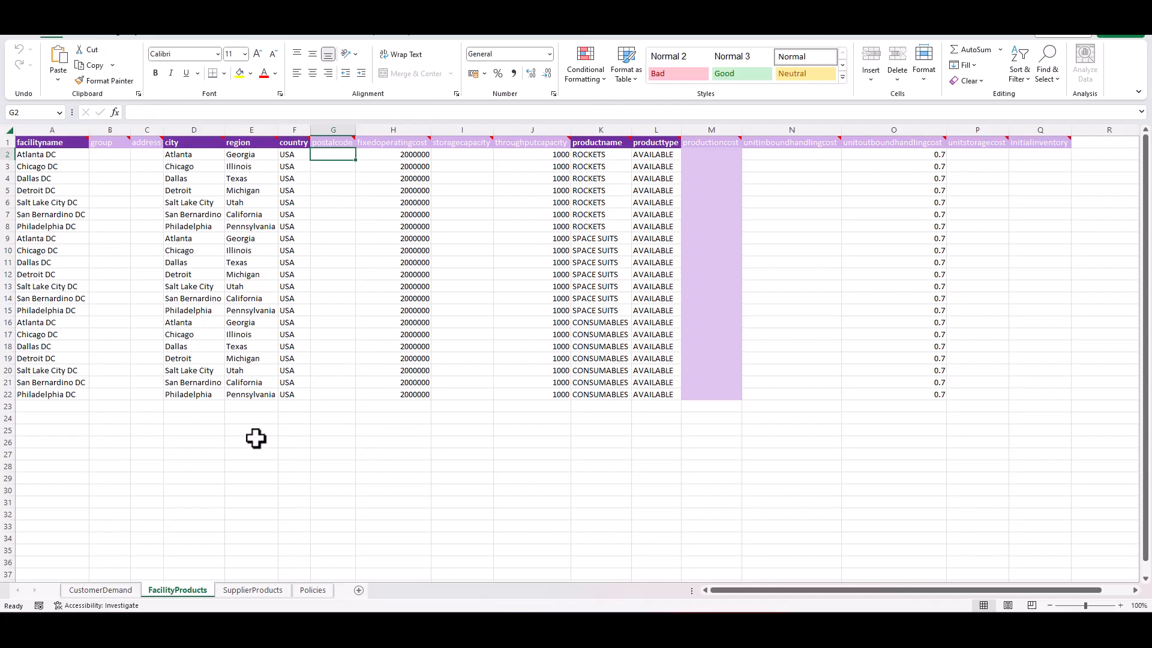
click(421, 154)
click(551, 154)
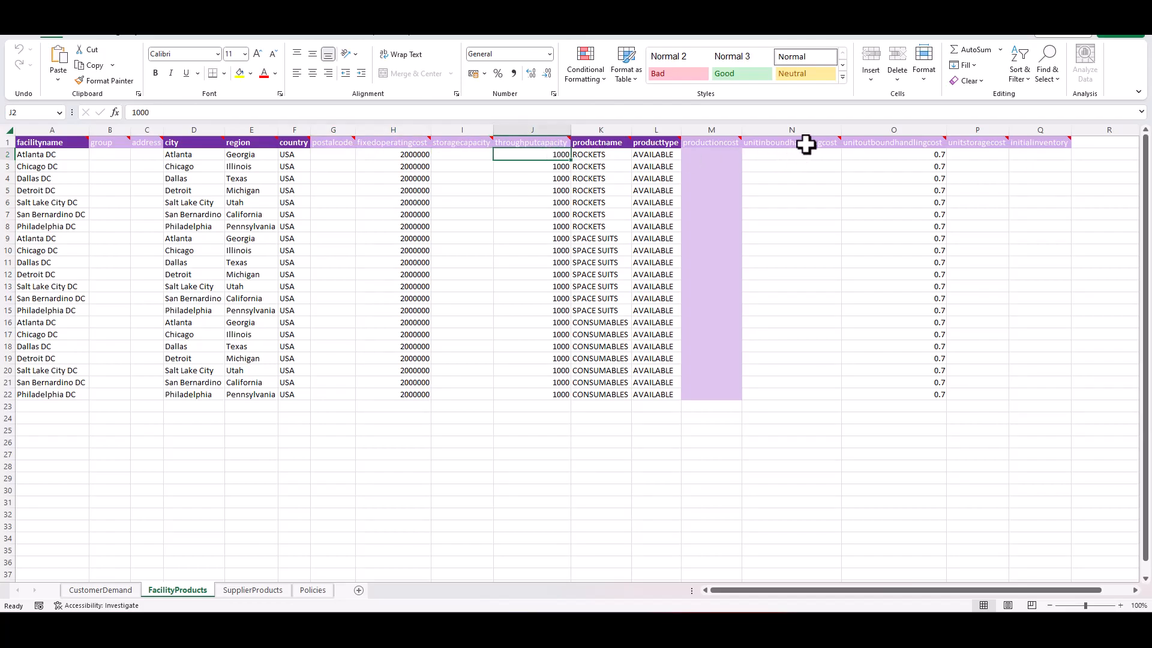
- Read the header notes for inbound and outbound handling cost and product type, and check the first product type entry
mouse_move(806, 145)
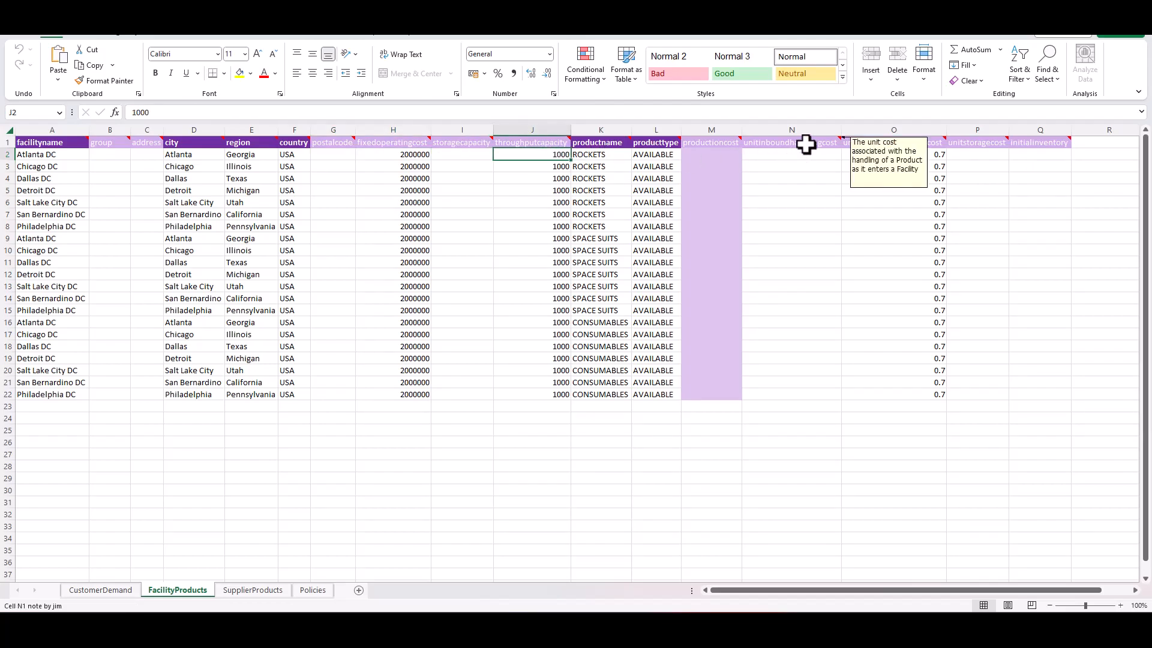
mouse_move(917, 147)
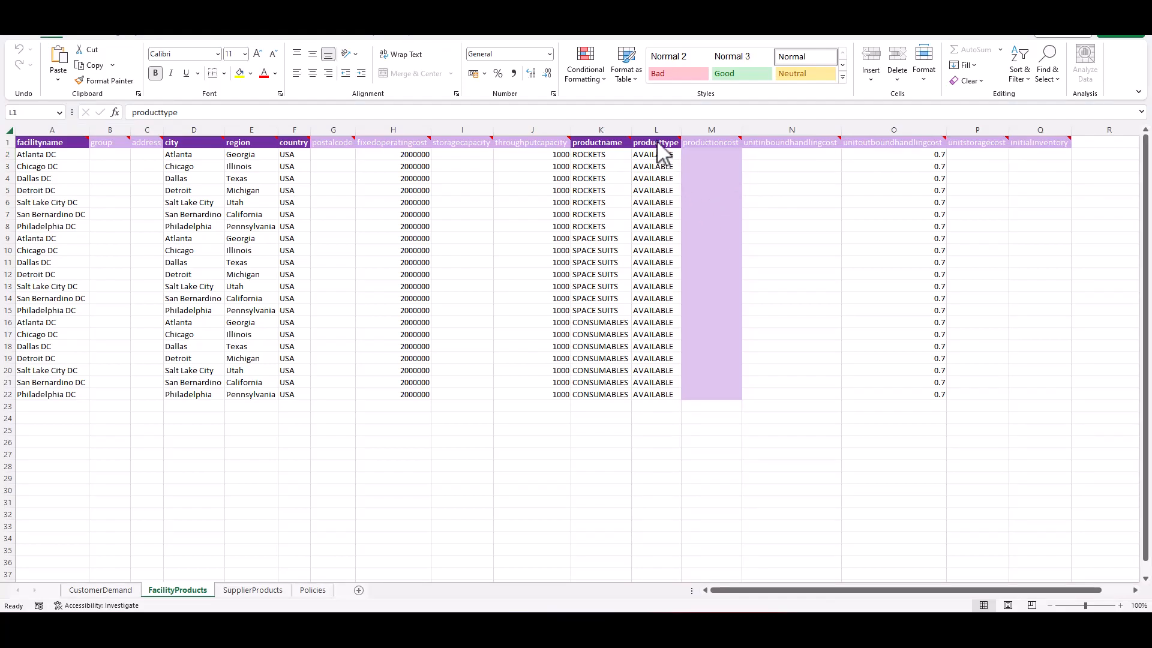
mouse_move(660, 140)
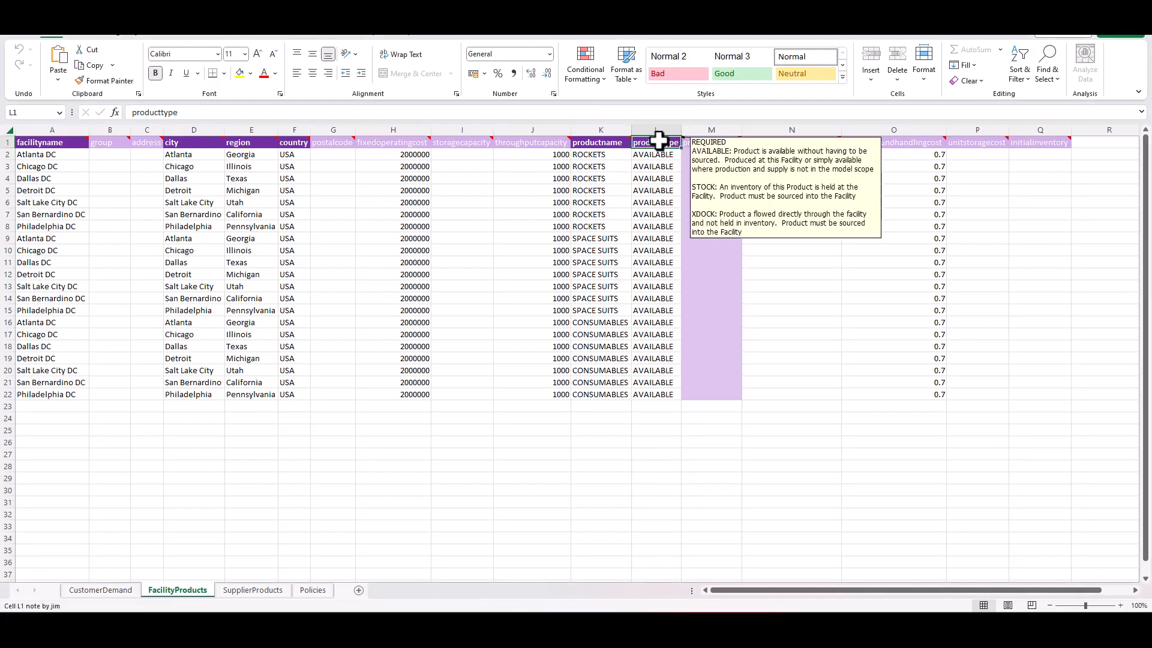
click(658, 154)
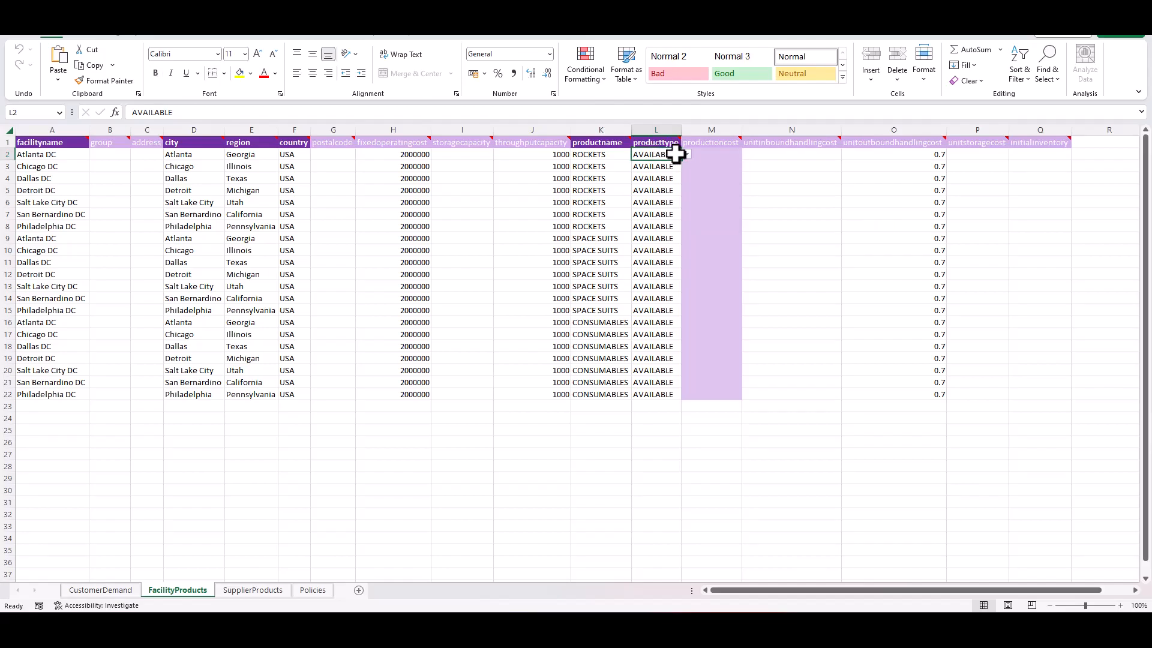
click(686, 155)
click(686, 156)
mouse_move(660, 139)
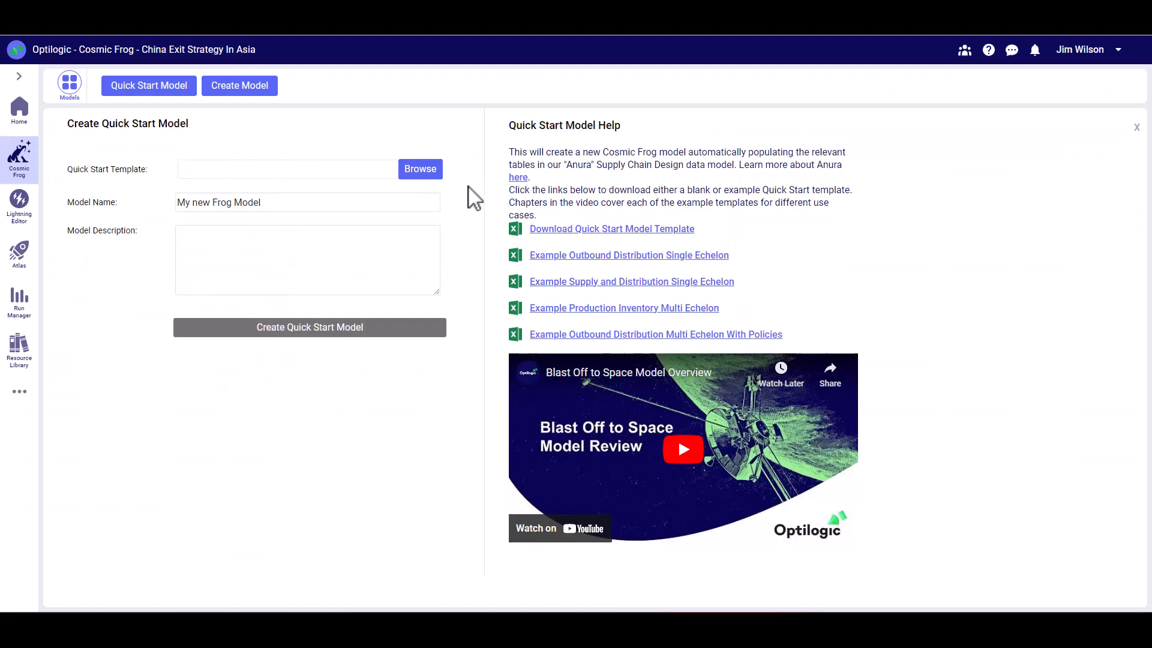
- In Cosmic Frog, load Example Outbound Distribution Single Echelon.xlsx as the Quick Start template
click(429, 171)
click(375, 196)
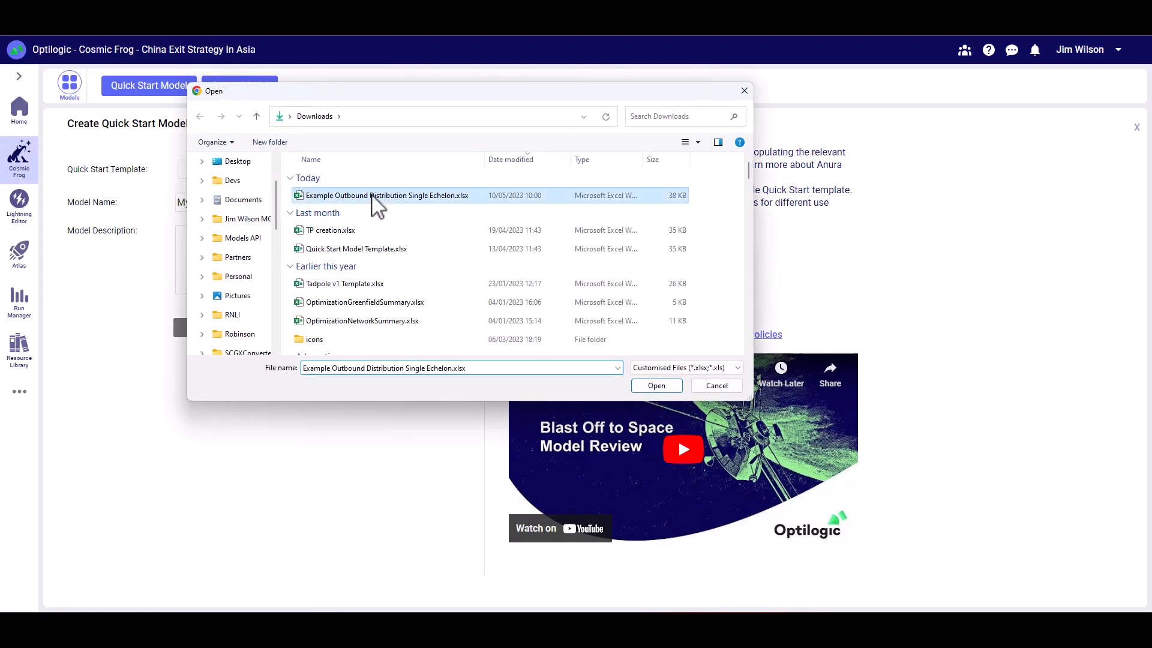
click(667, 387)
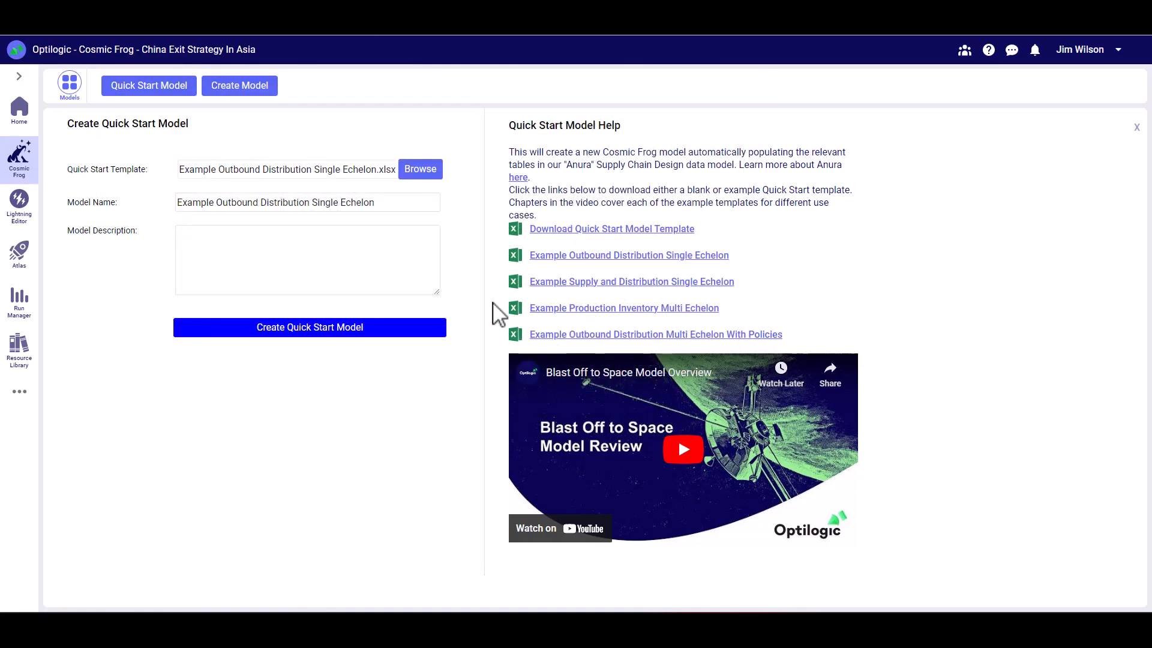
- Set both the model name and description to "Outbound Distribution" and create the Quick Start model
drag(394, 207, 173, 220)
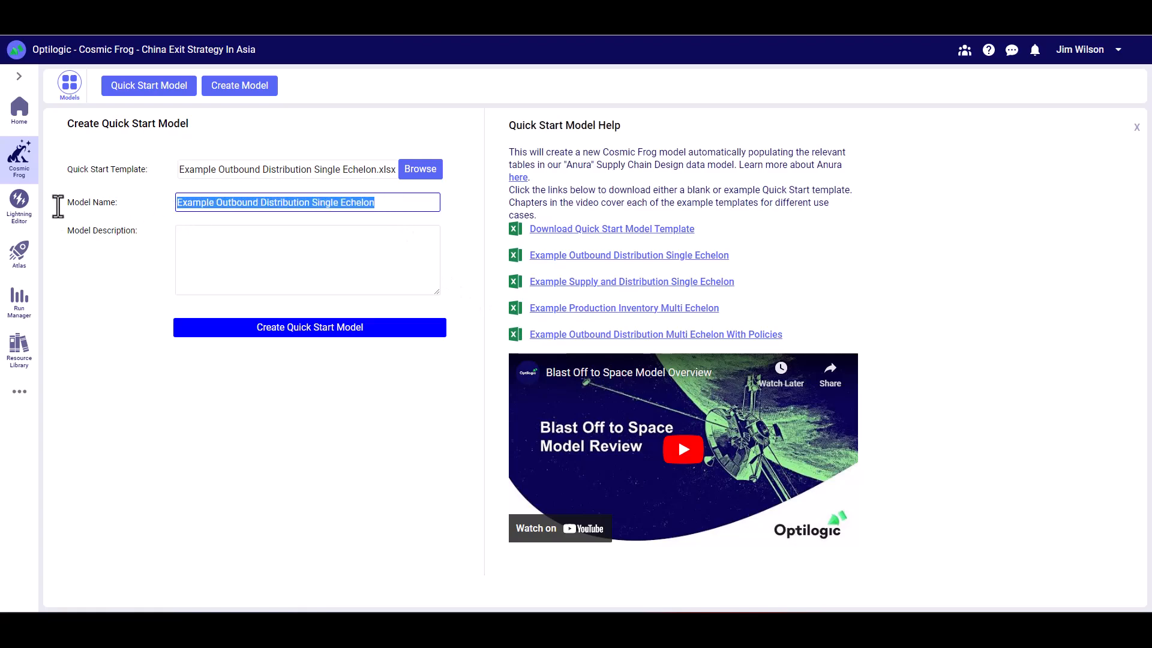
text(Outbound Distribution)
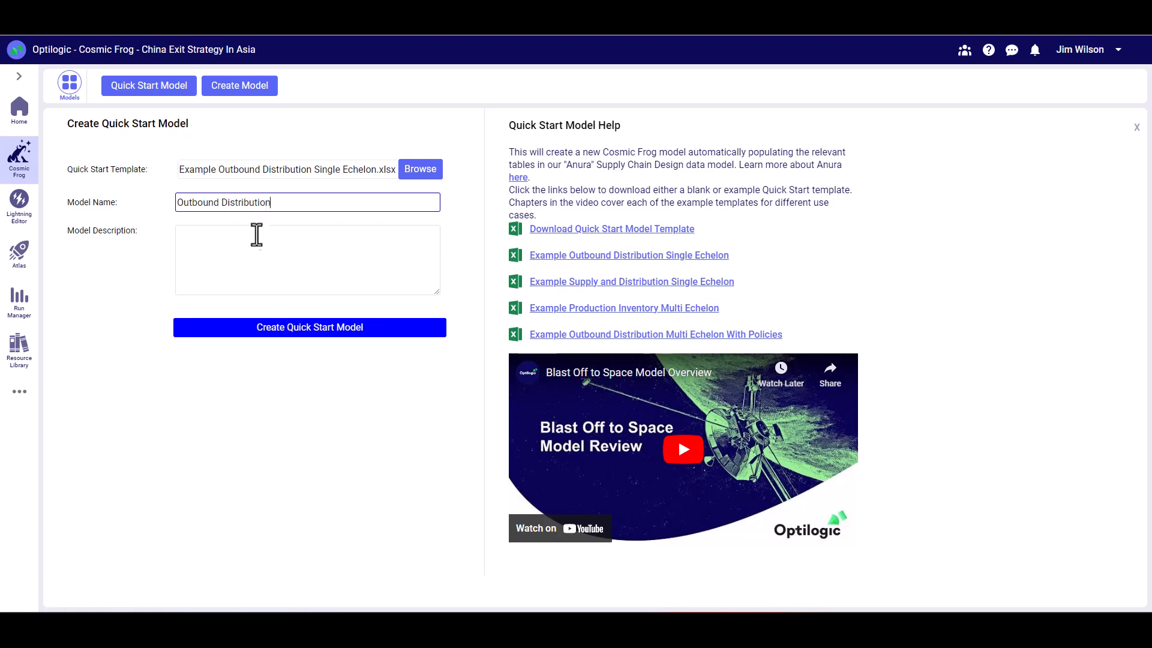
click(241, 248)
text(Outbound Distribution)
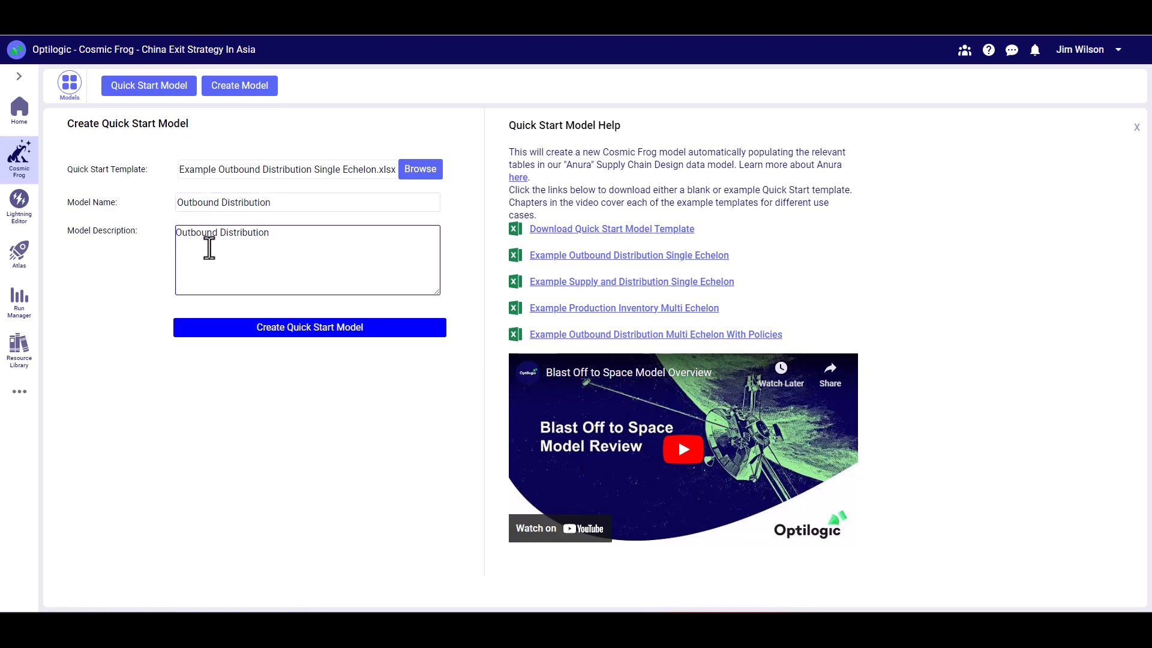
click(311, 329)
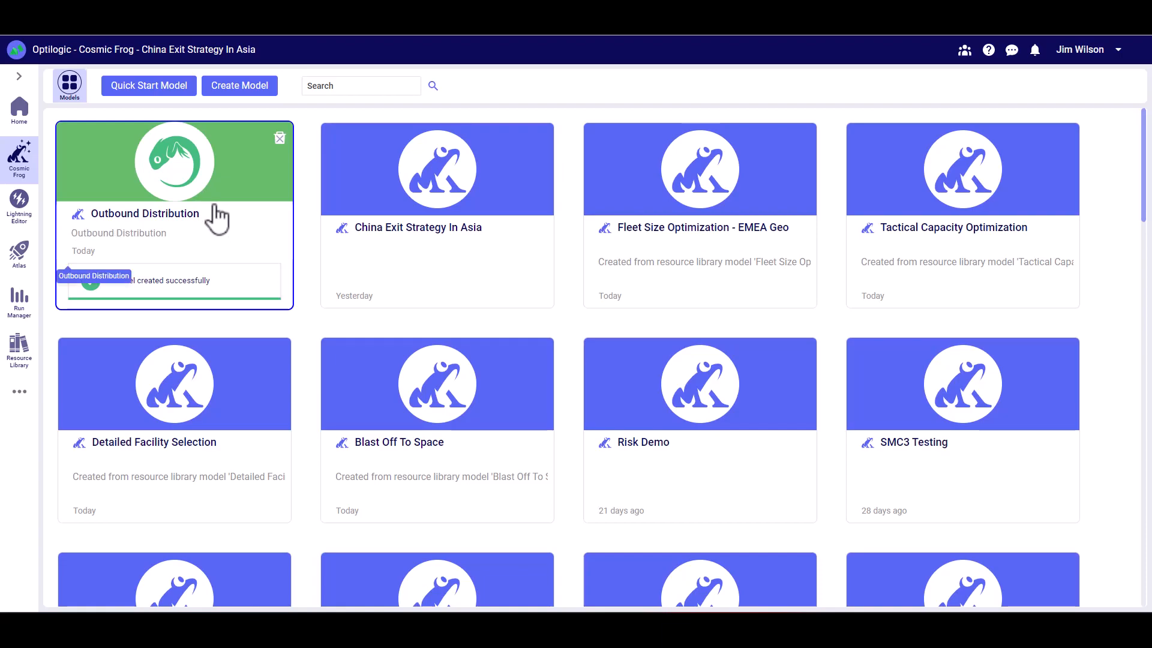
- Open the new Outbound Distribution model and hide the empty tables in its table list
click(217, 218)
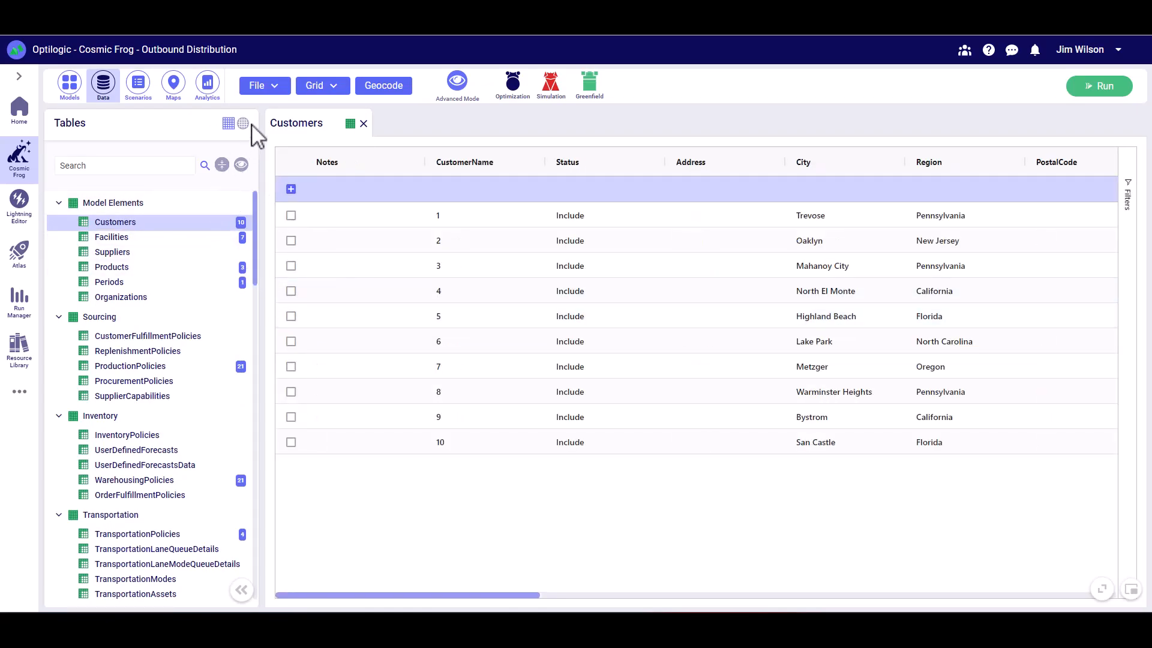
click(242, 165)
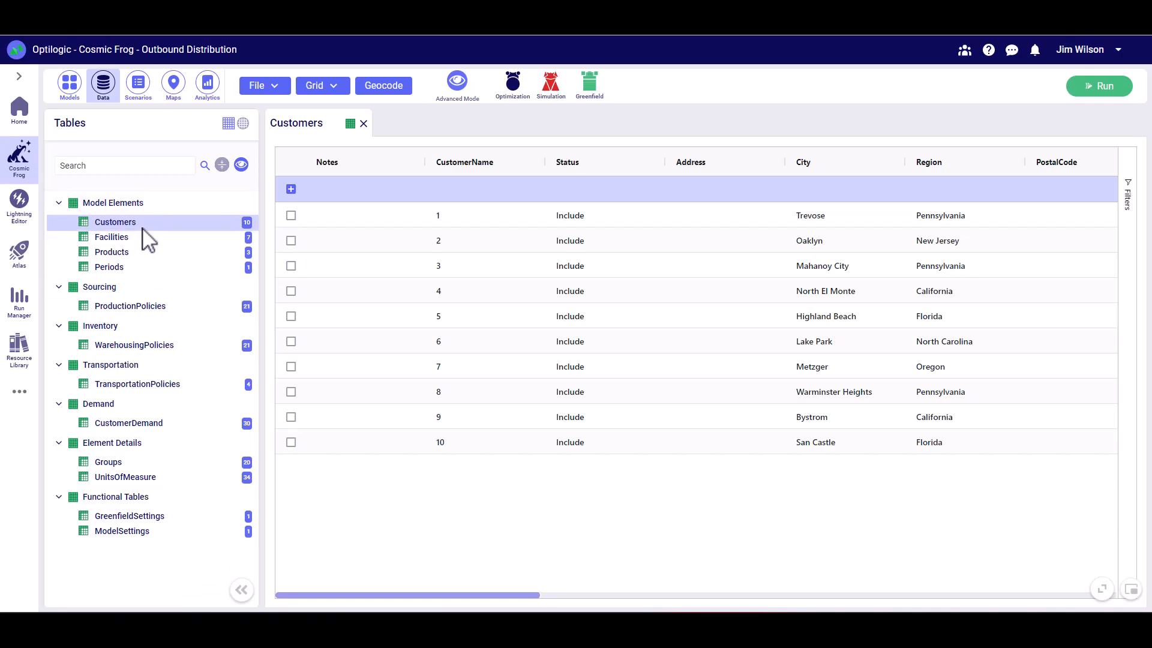
- Examine the latitude and longitude columns in the Customers table and identify facility and customer points on the Supply Chain map
drag(531, 596, 756, 596)
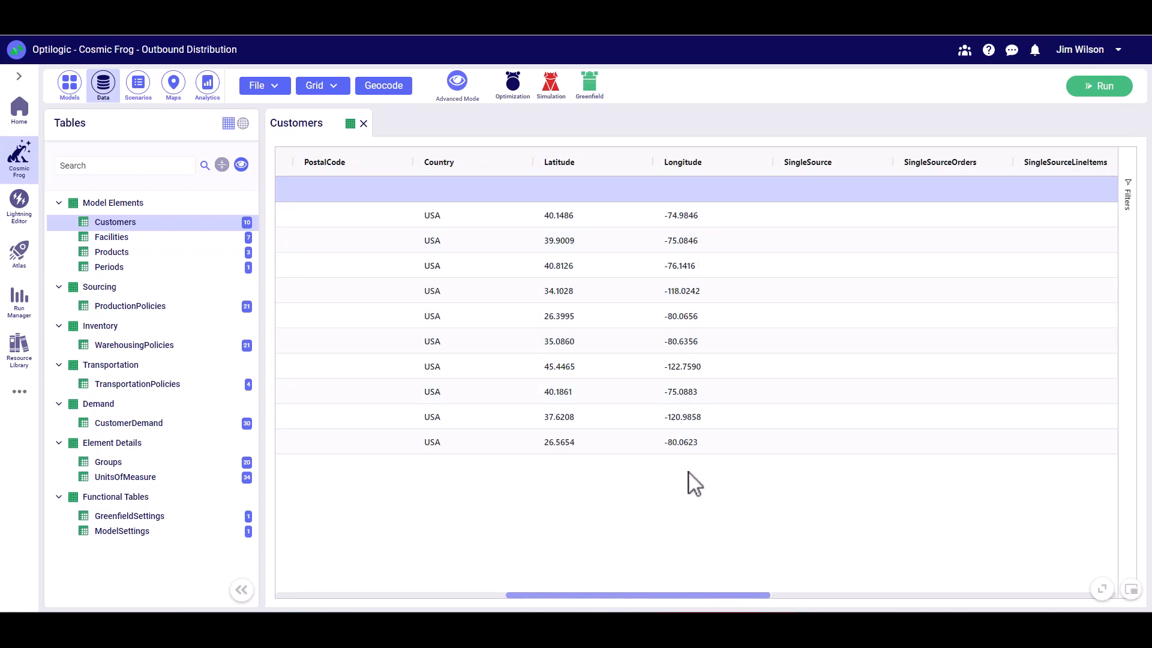
click(175, 84)
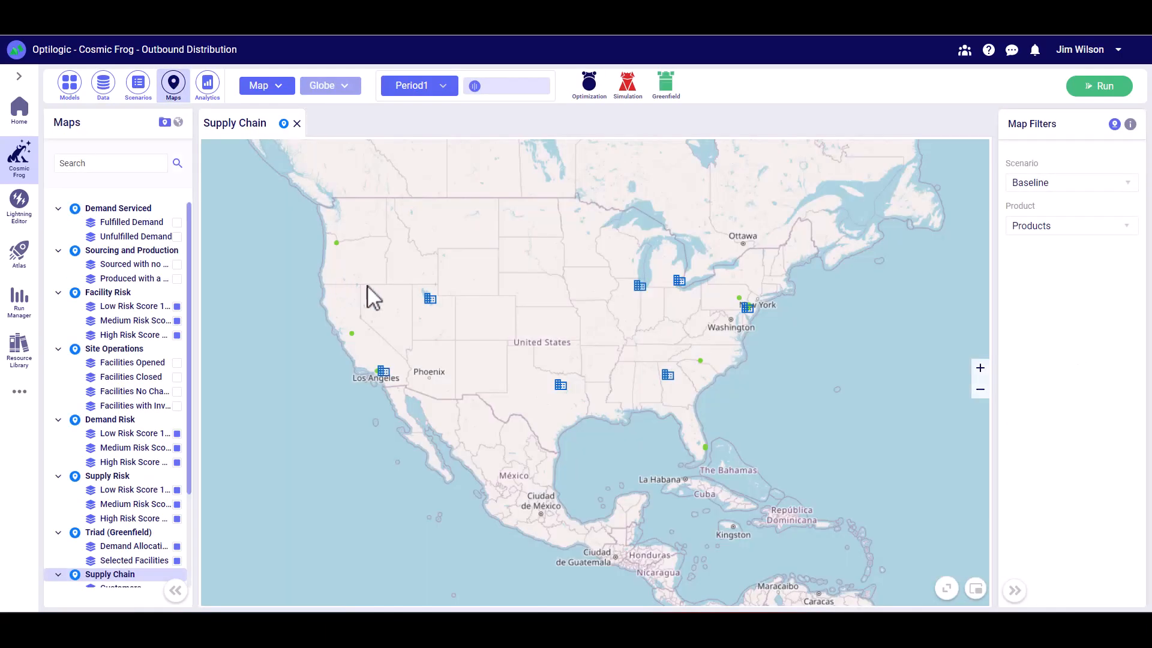
mouse_move(430, 303)
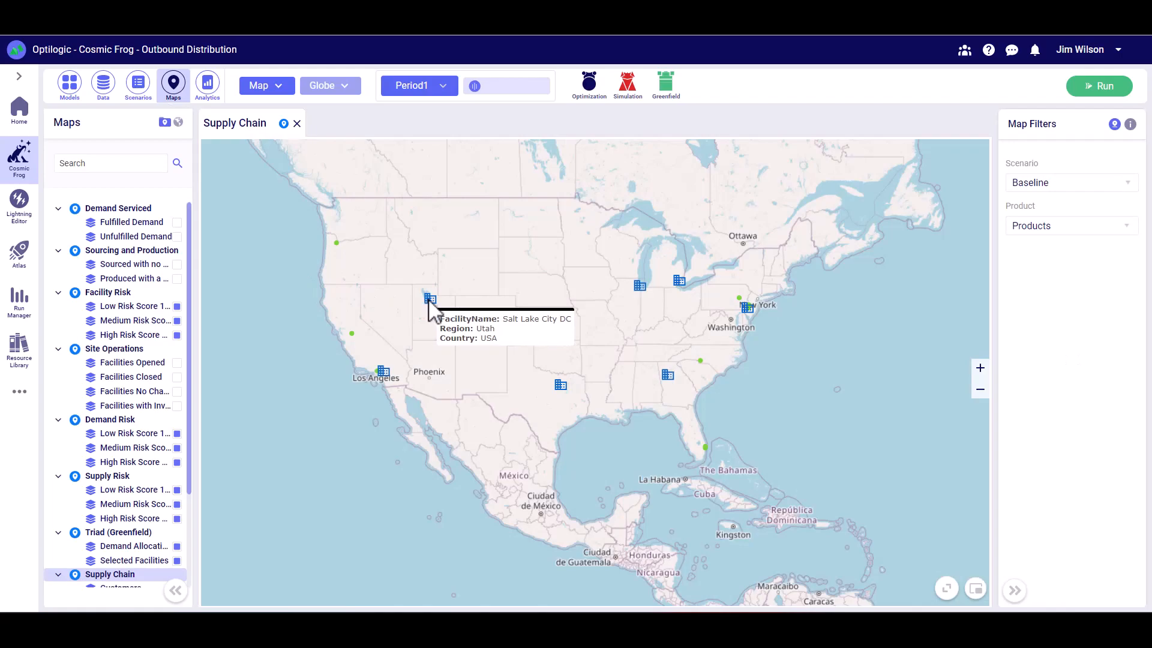
mouse_move(337, 245)
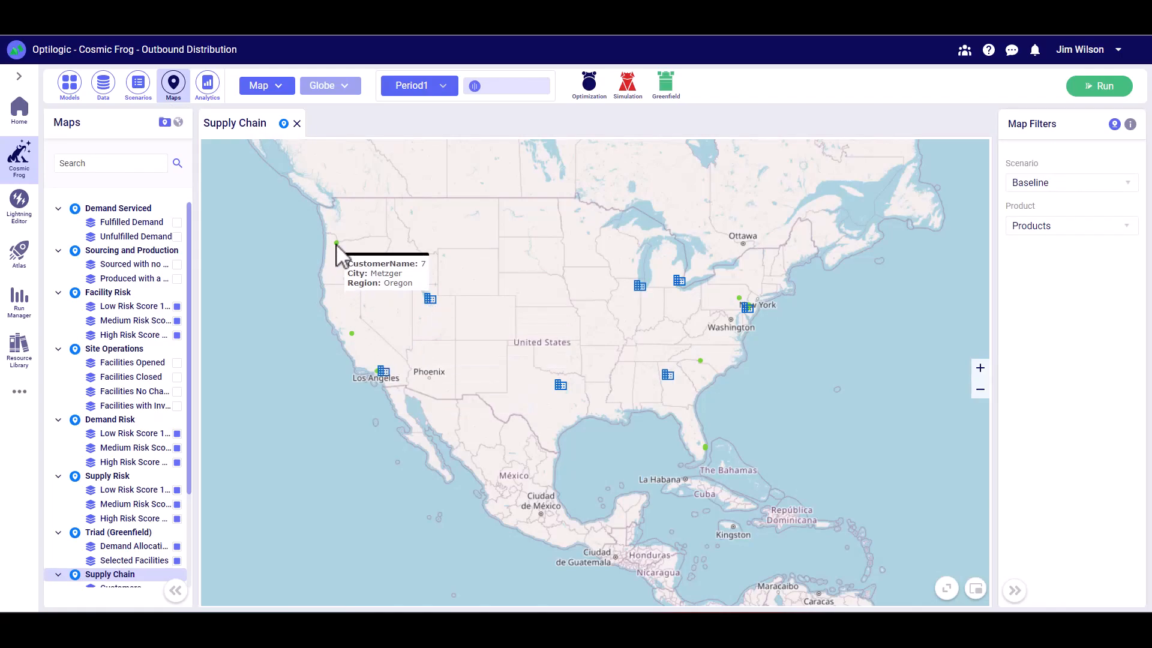
- Return to the model's data tables, hide the empty tables and open the Products table
click(104, 88)
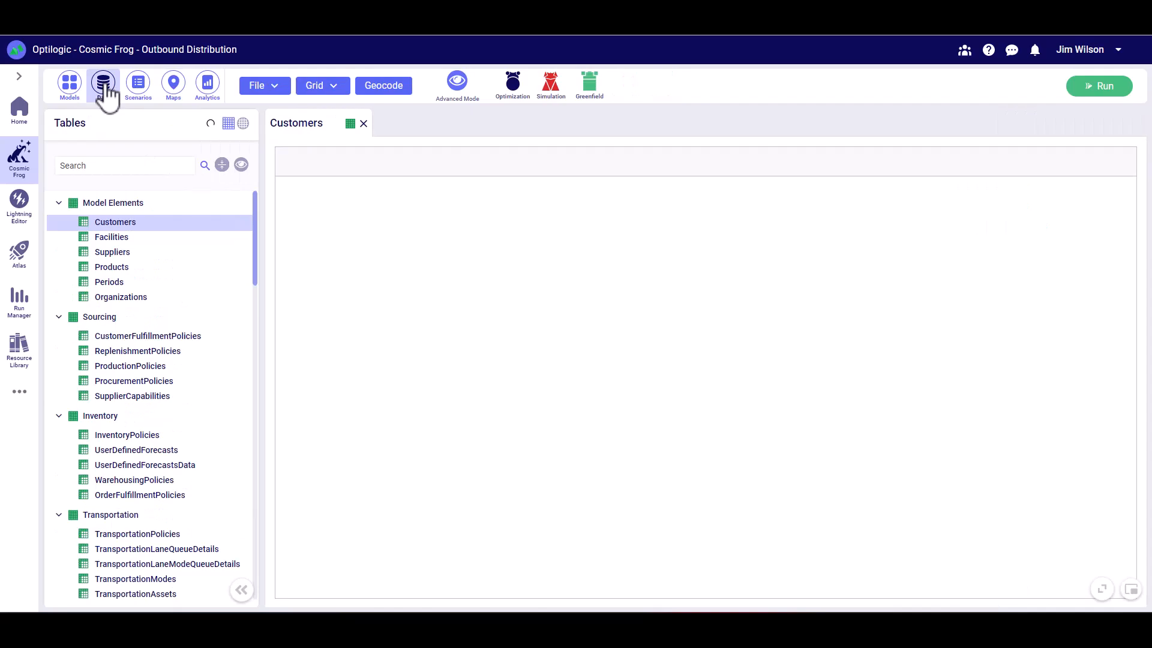
click(241, 166)
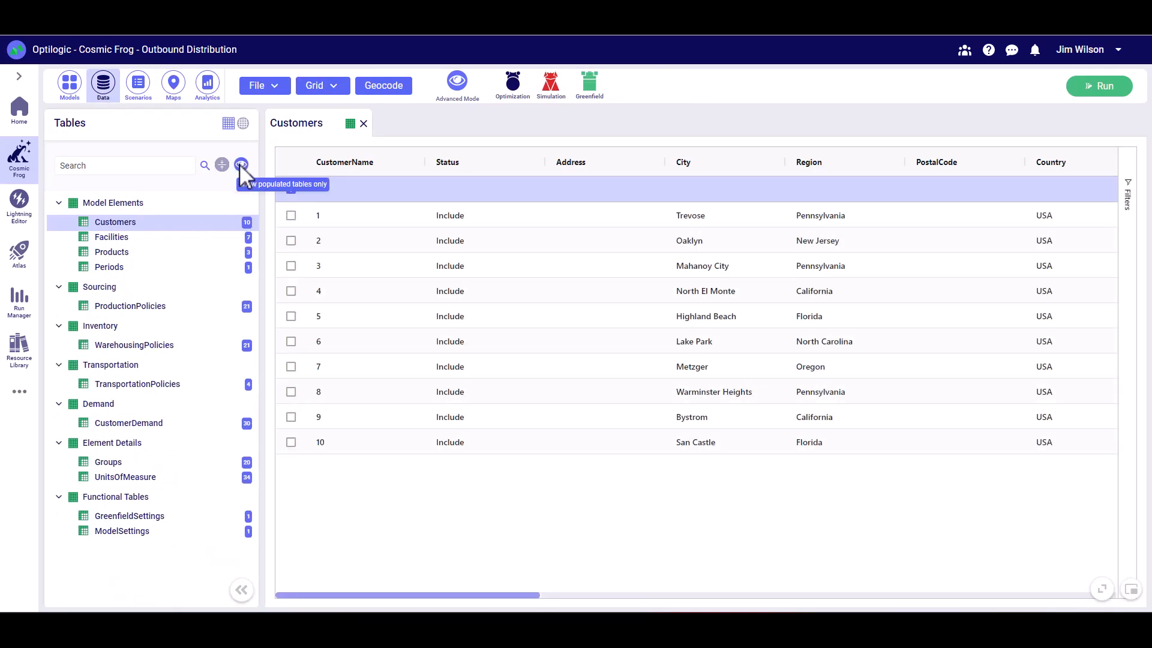
click(133, 253)
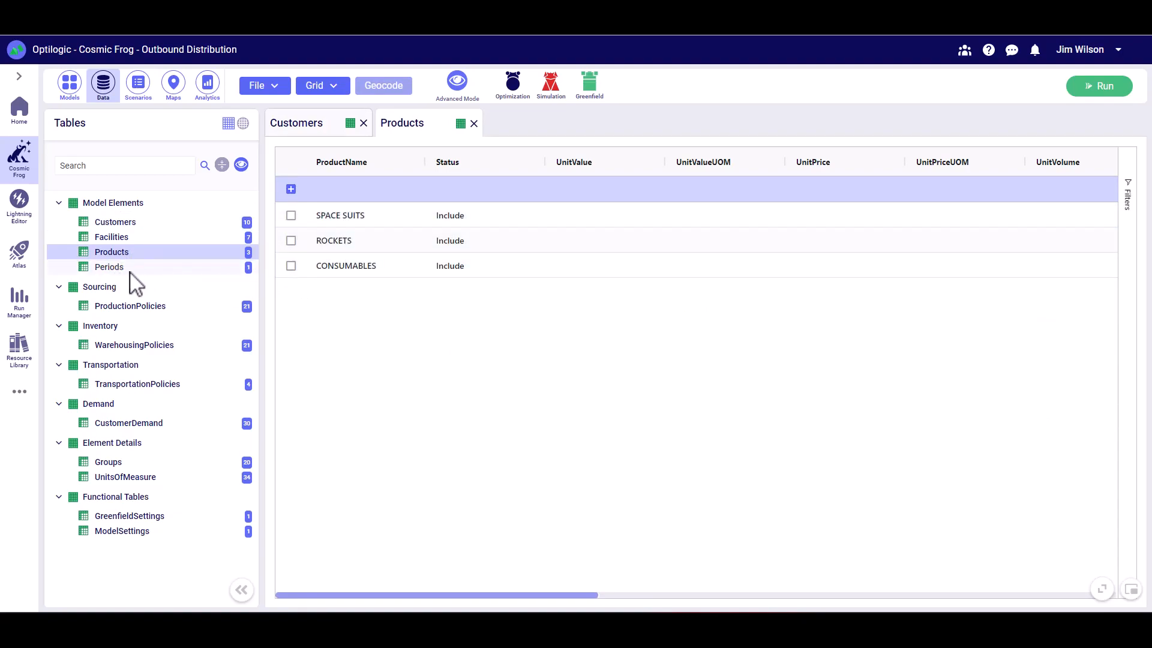
- Review the facility and product rows in ProductionPolicies and the outbound handling cost columns in WarehousingPolicies
click(134, 309)
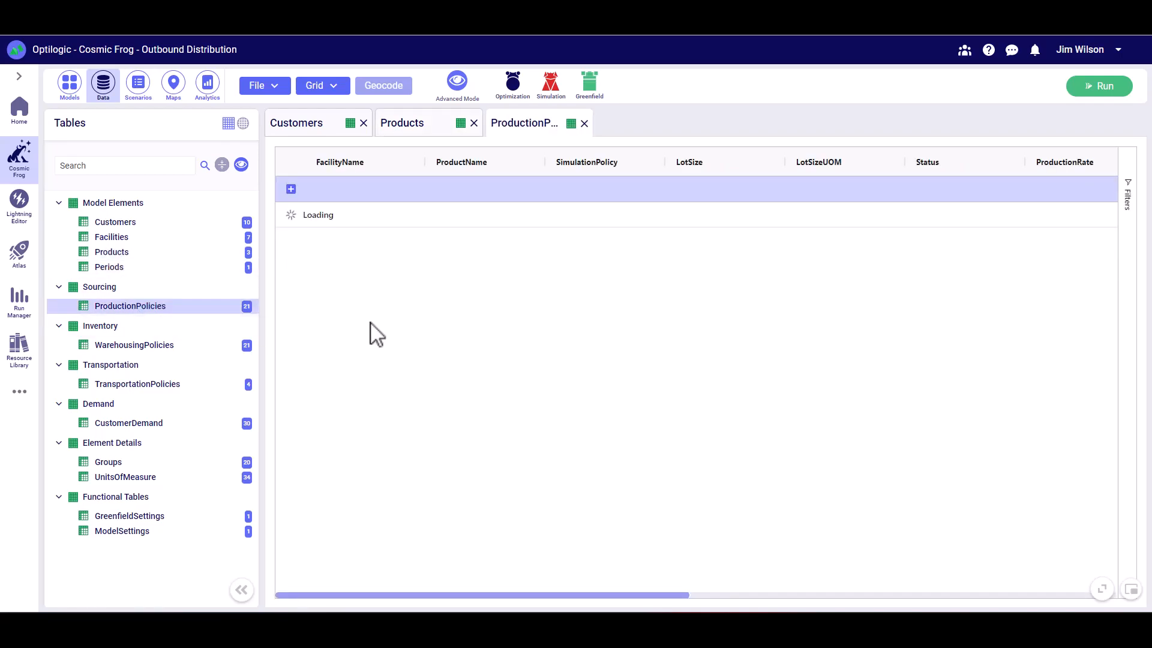
scroll(392, 258, down, 2)
scroll(393, 261, up, 2)
scroll(399, 265, down, 2)
scroll(399, 270, up, 2)
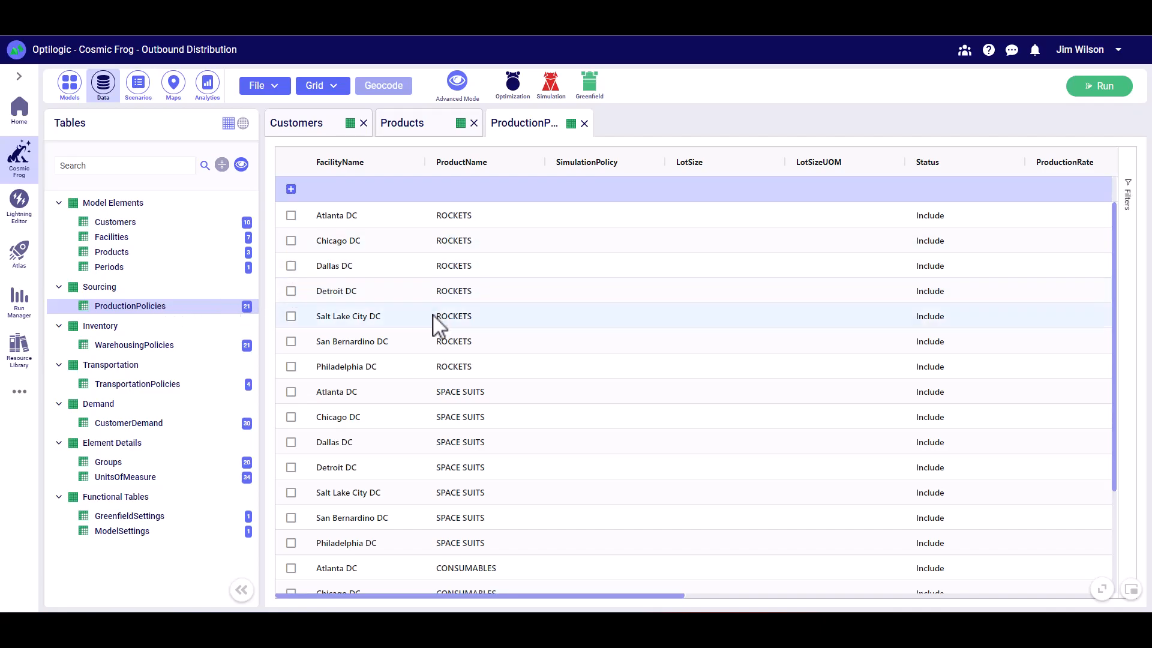
click(161, 349)
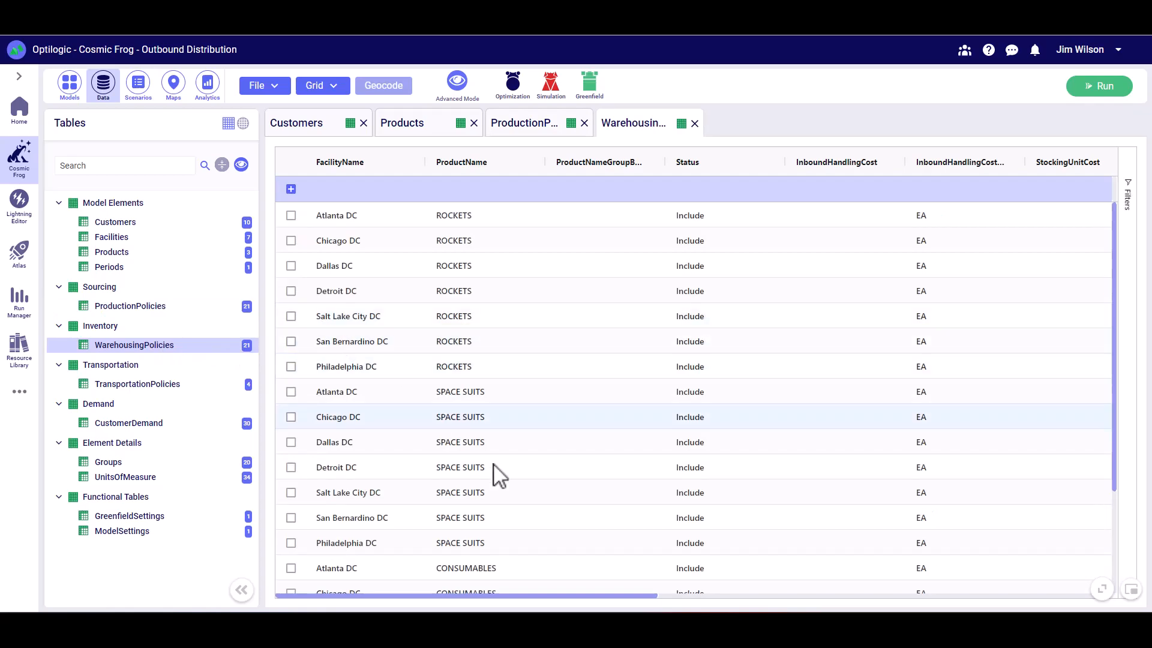
drag(522, 596, 975, 597)
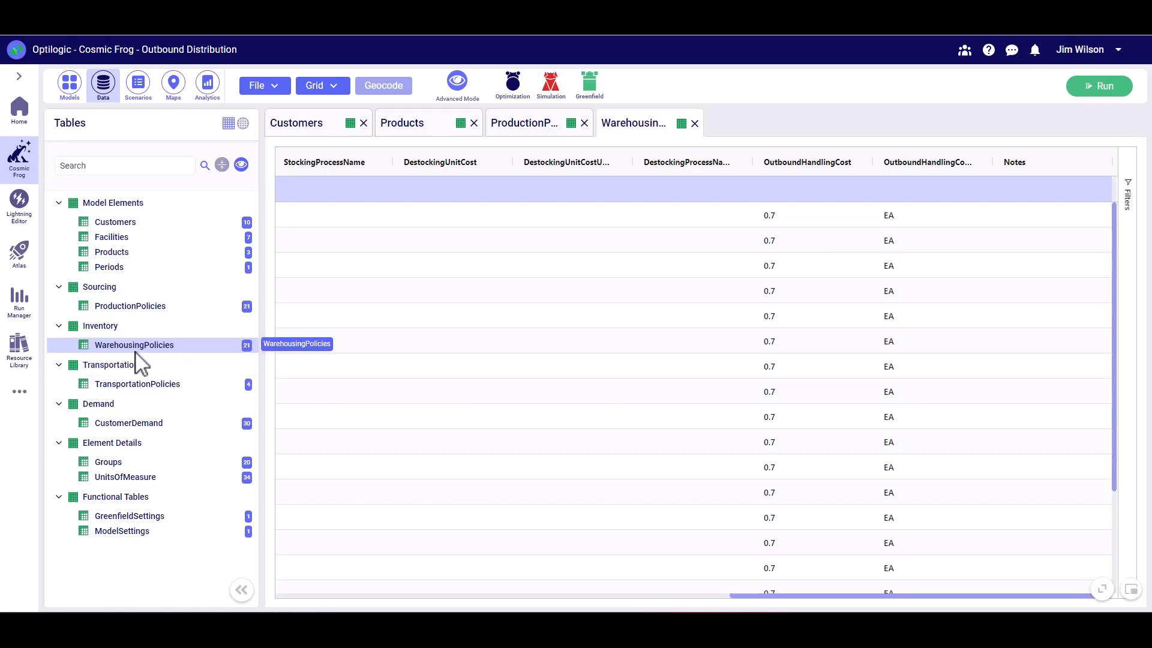
- Review the origin and destination groups in TransportationPolicies and check their members in the Groups table
click(137, 387)
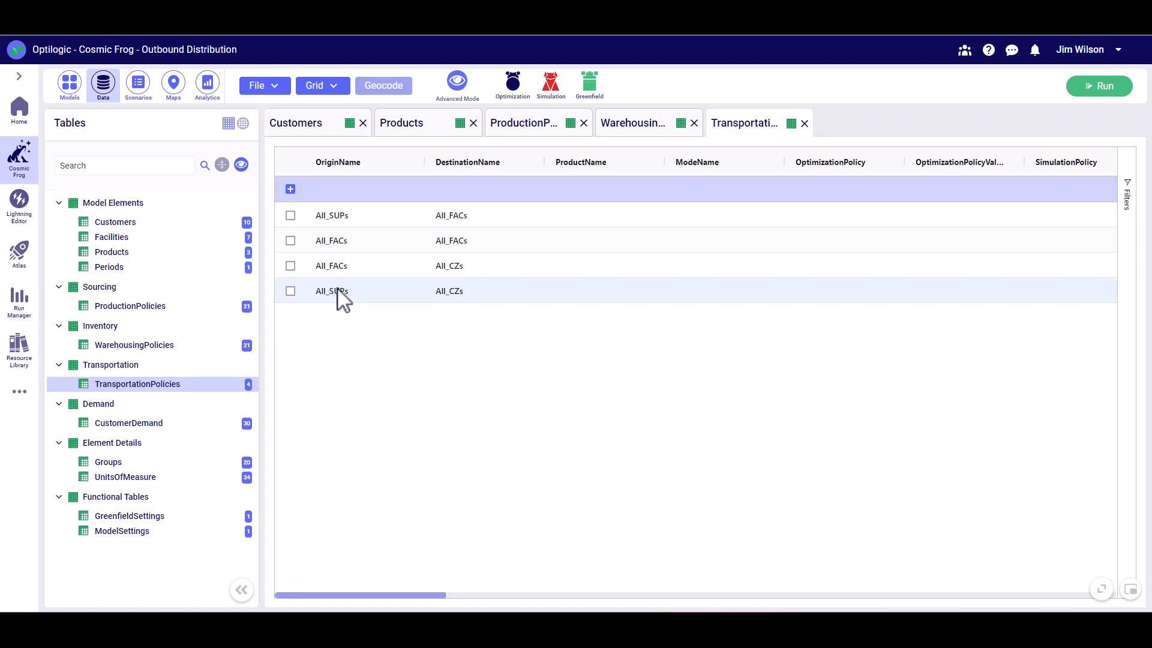
click(124, 465)
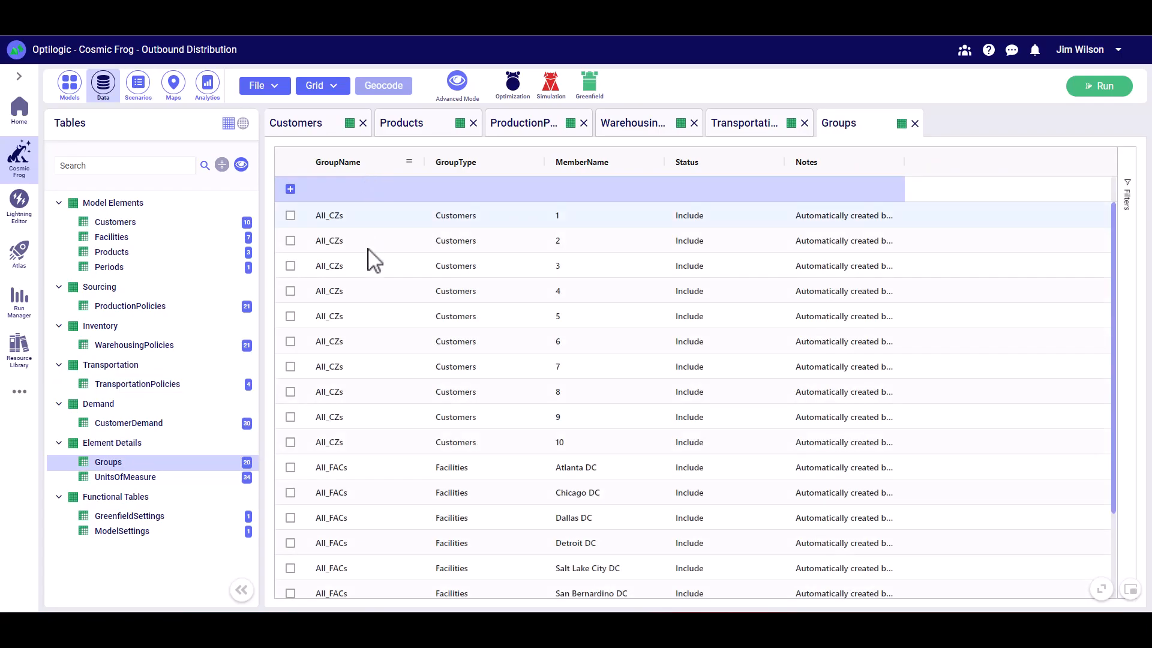
scroll(453, 402, down, 2)
scroll(448, 384, up, 2)
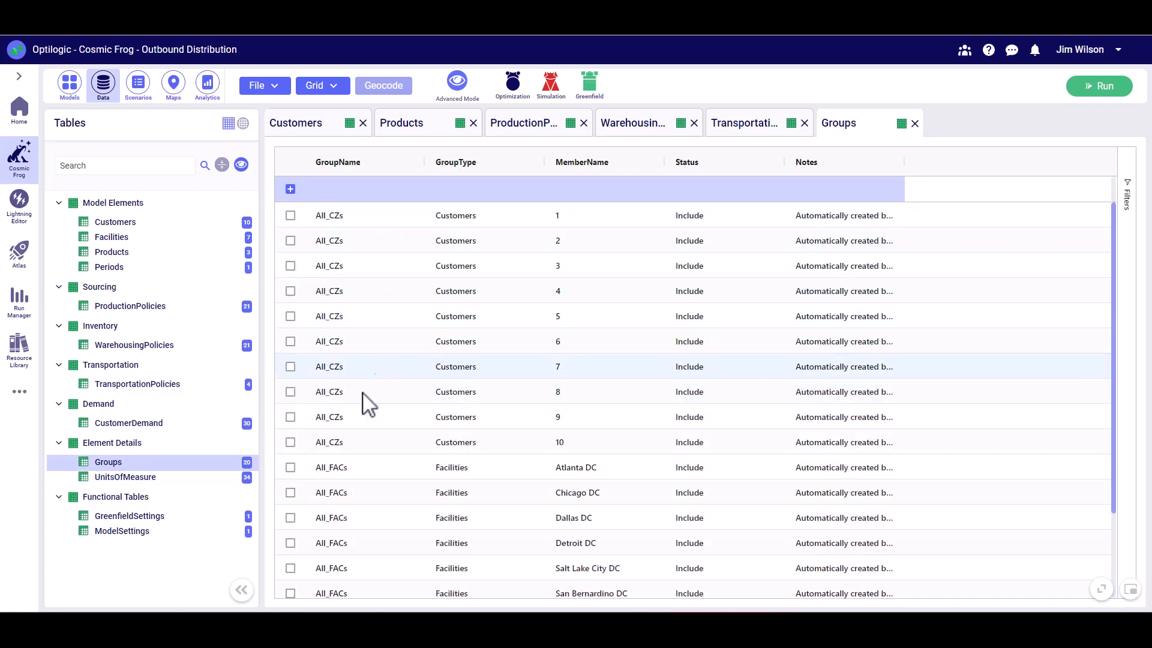
- Review the quantities per customer and product in the CustomerDemand table
click(129, 424)
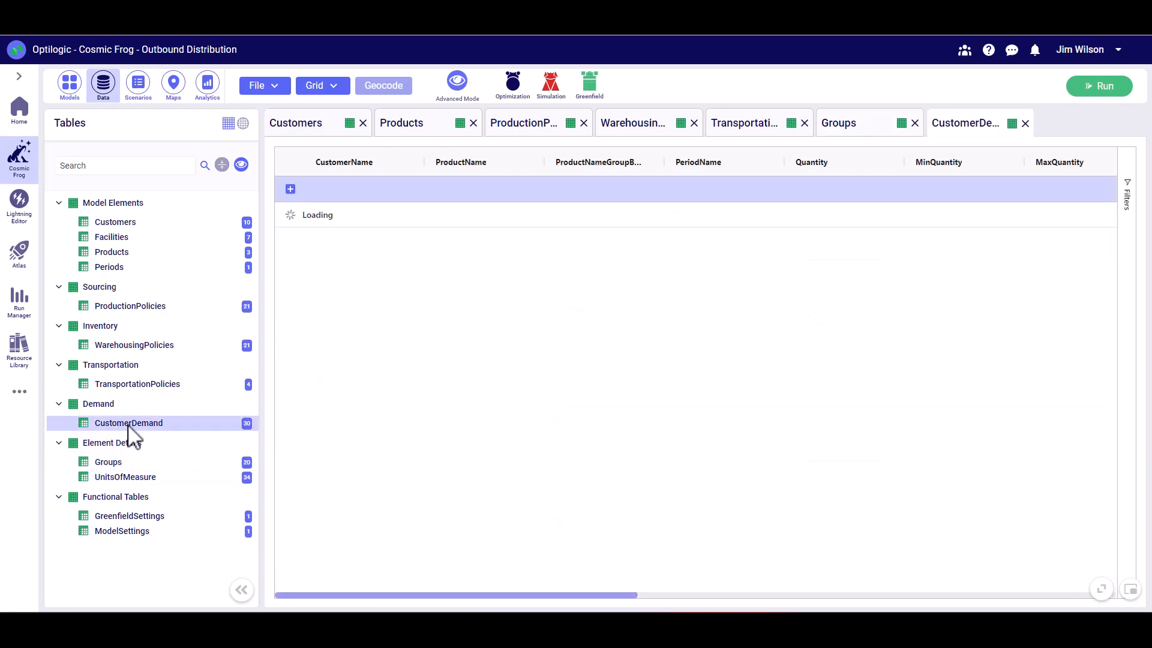
scroll(450, 416, down, 5)
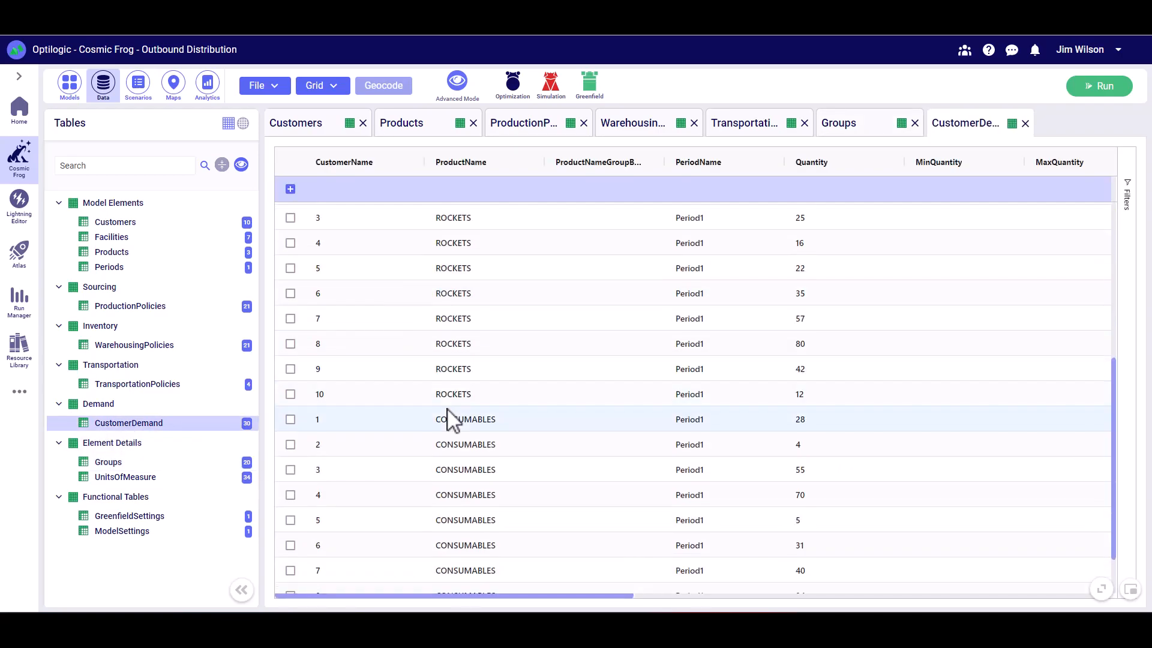
scroll(452, 405, up, 4)
scroll(455, 411, up, 1)
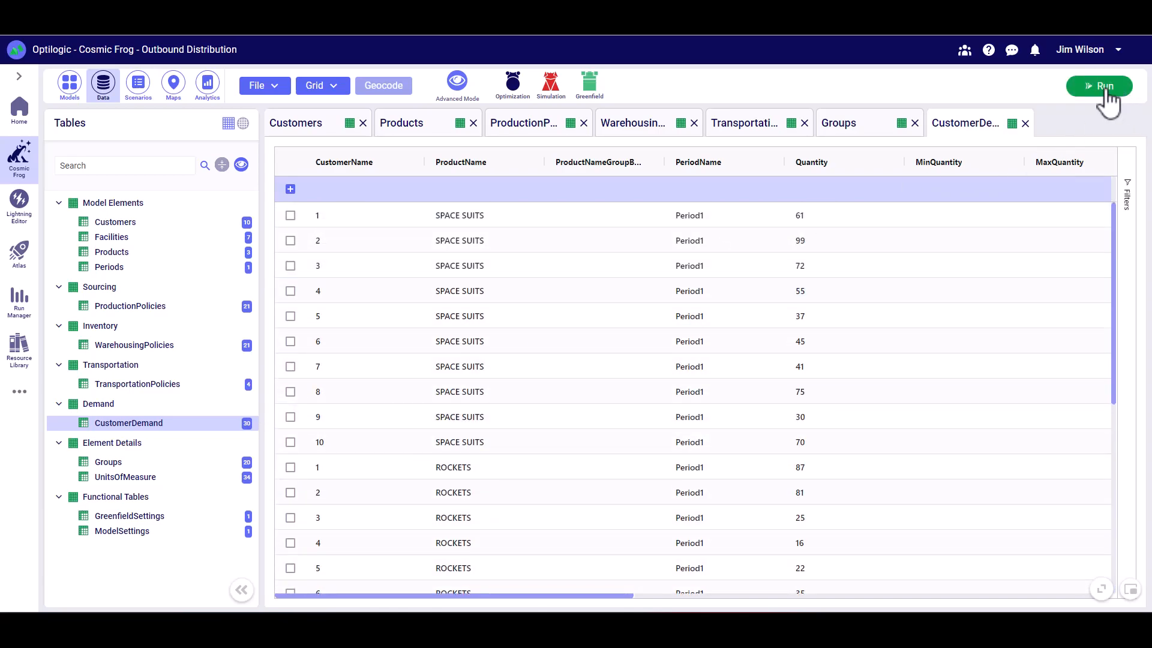
- Run the Baseline scenario with the Neo optimization engine on the Medium resource size
click(1103, 87)
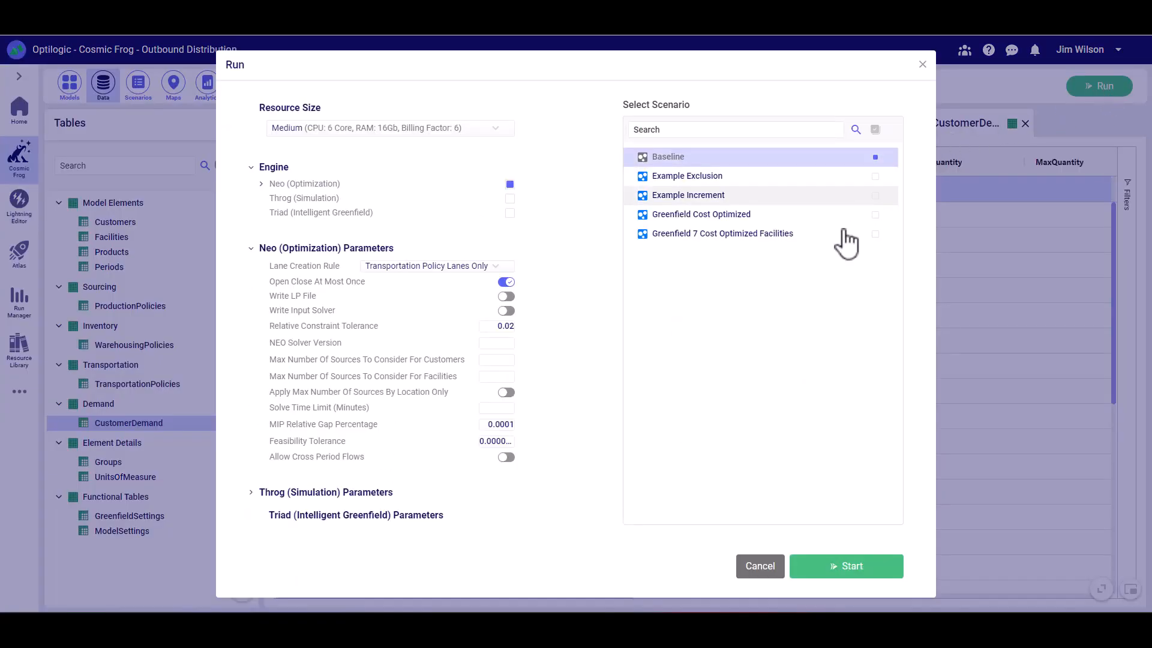
click(855, 569)
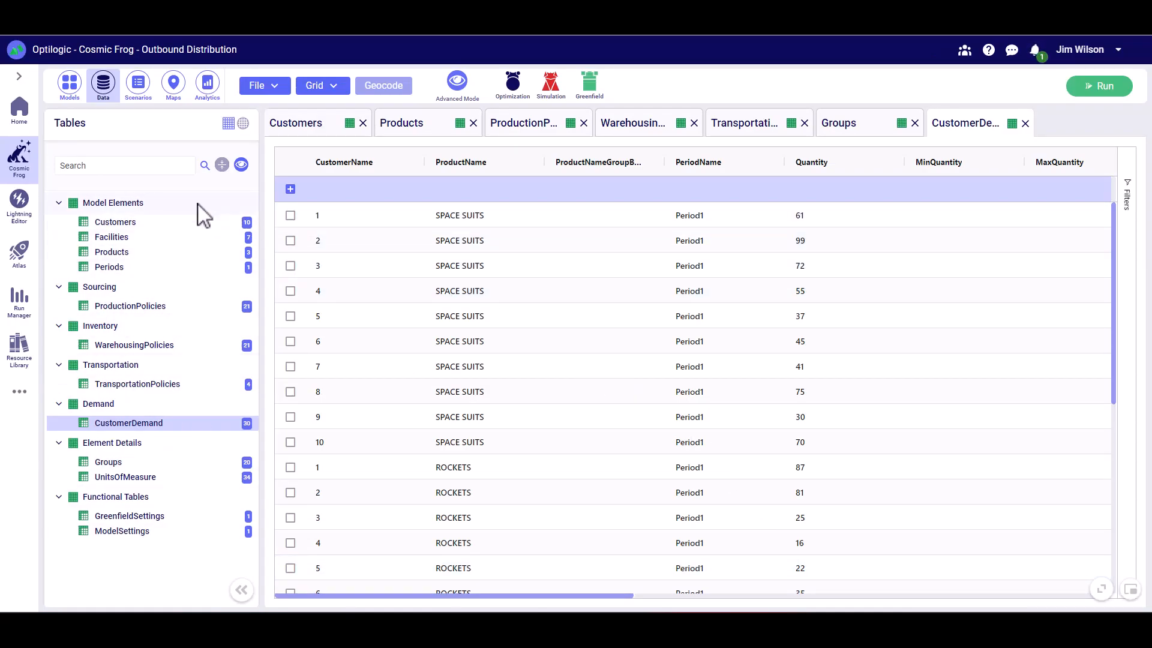
- Download the Example Supply and Distribution Single Echelon template from the Quick Start model help and open it in Excel
click(71, 89)
click(153, 88)
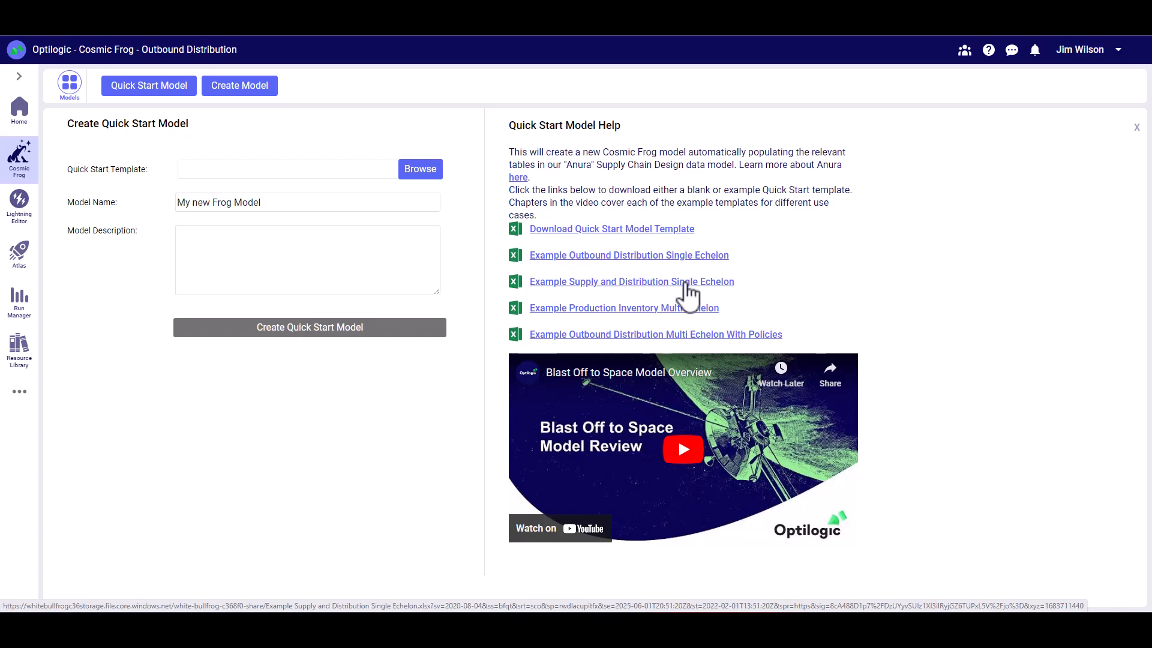
click(628, 295)
click(61, 598)
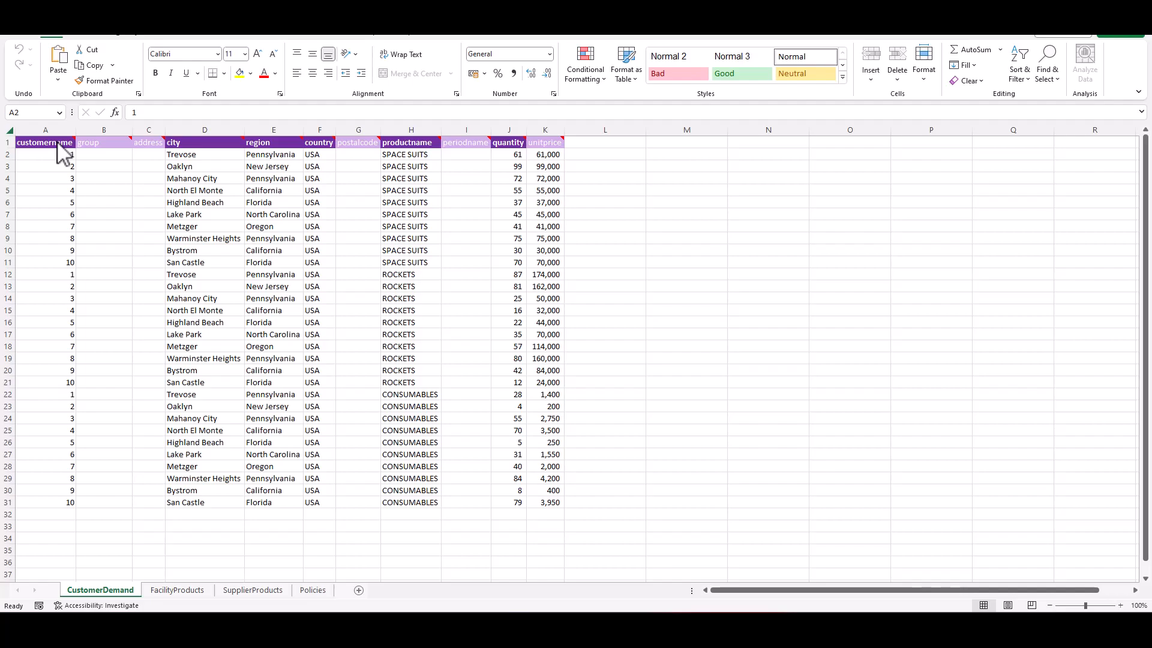
- In the CustomerDemand sheet, read the customer name header note and examine the customer, city and product name entries
mouse_move(57, 142)
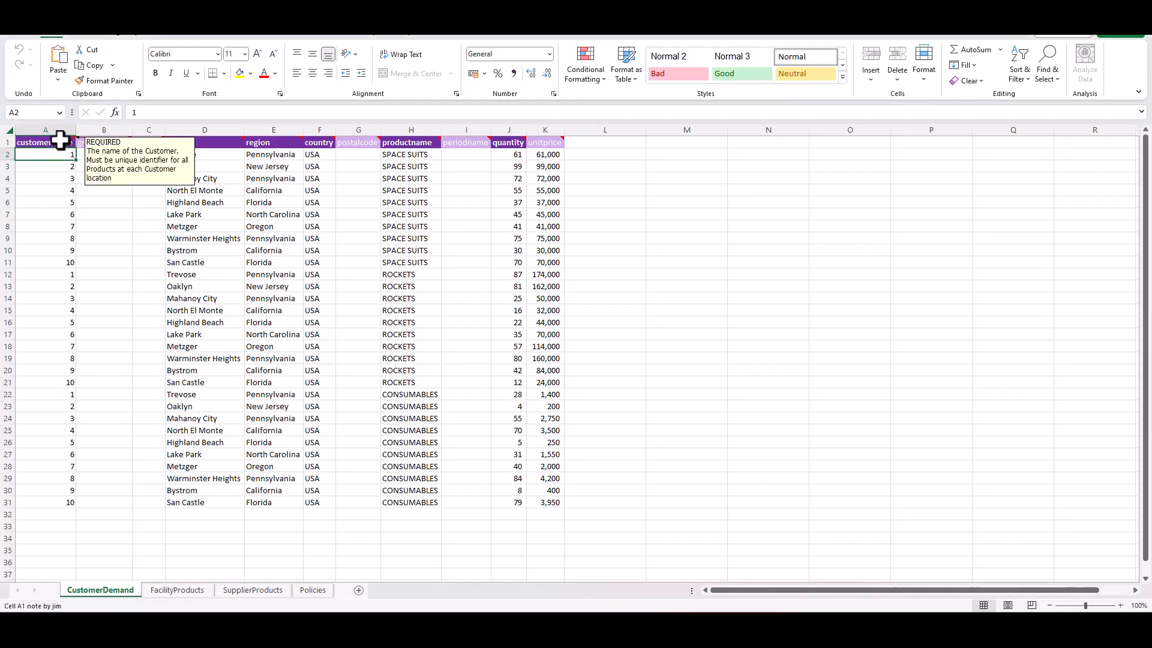
mouse_move(277, 143)
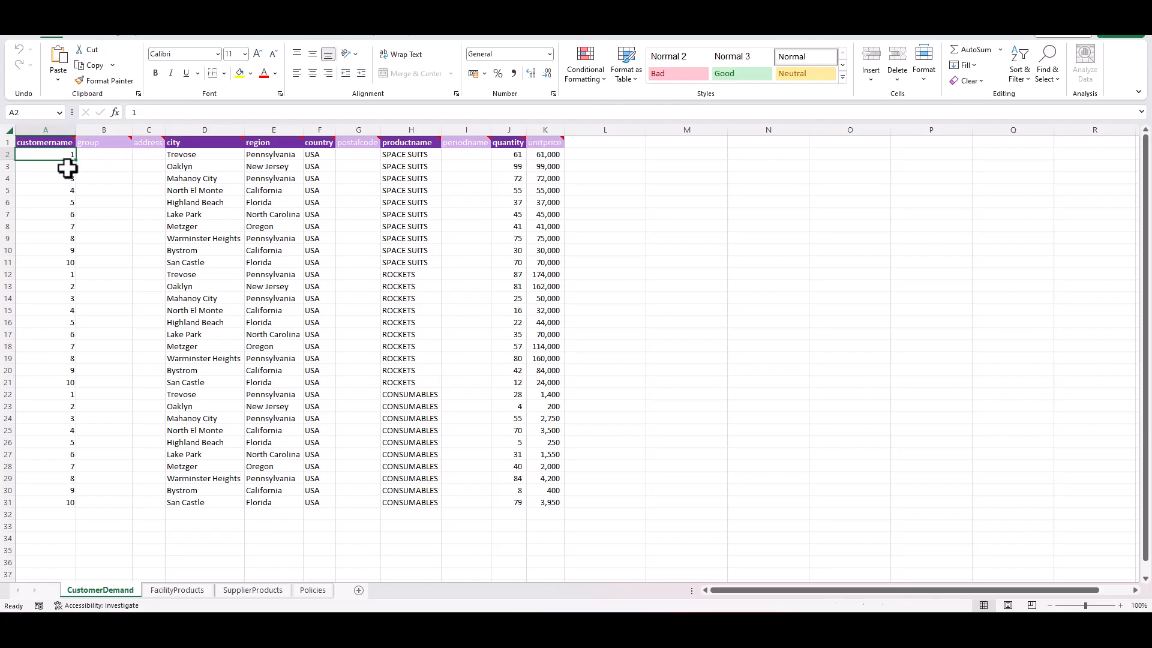
drag(67, 159, 61, 264)
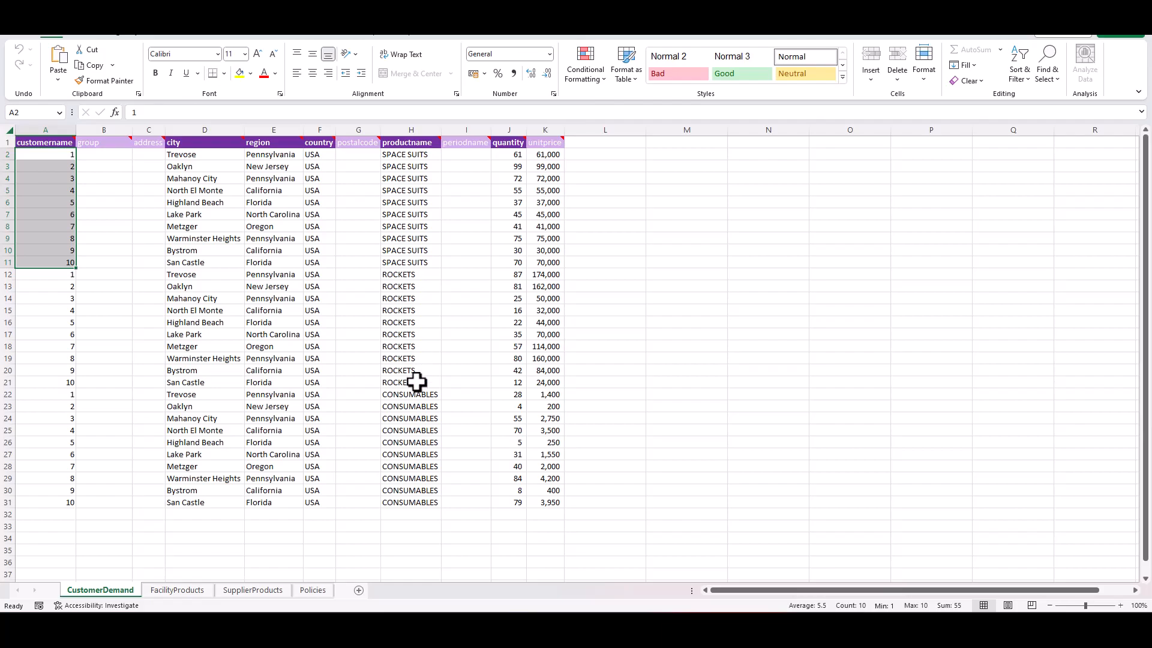
click(226, 155)
click(404, 158)
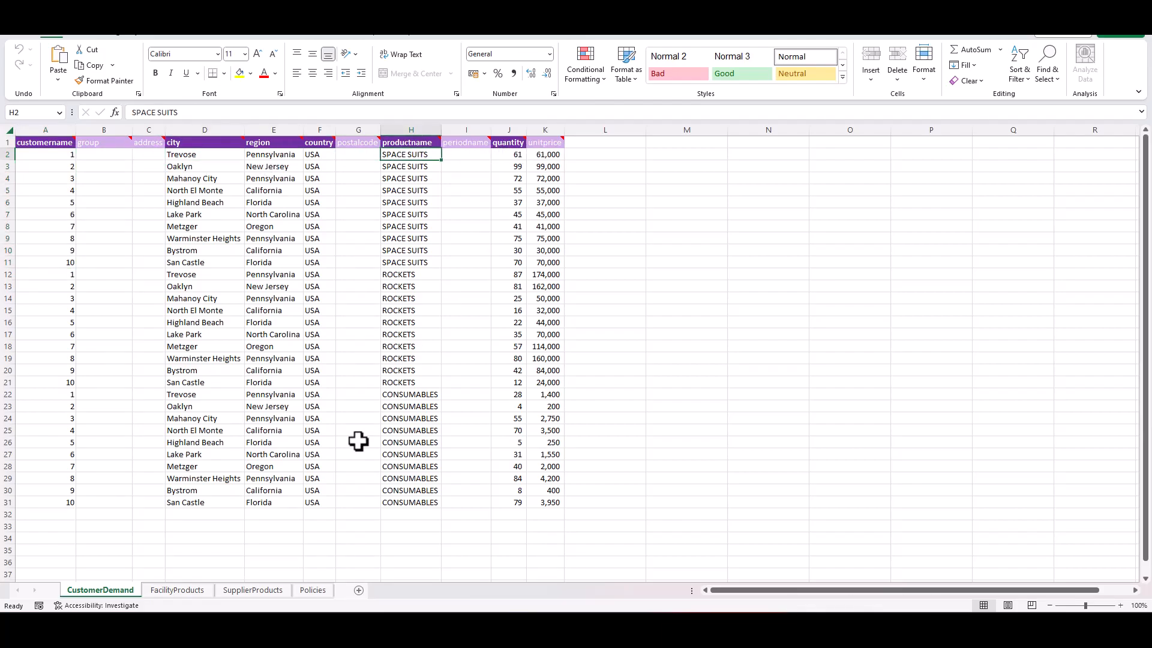
- View the SupplierProducts sheet and examine the facility names and their product names in the FacilityProducts sheet
click(249, 590)
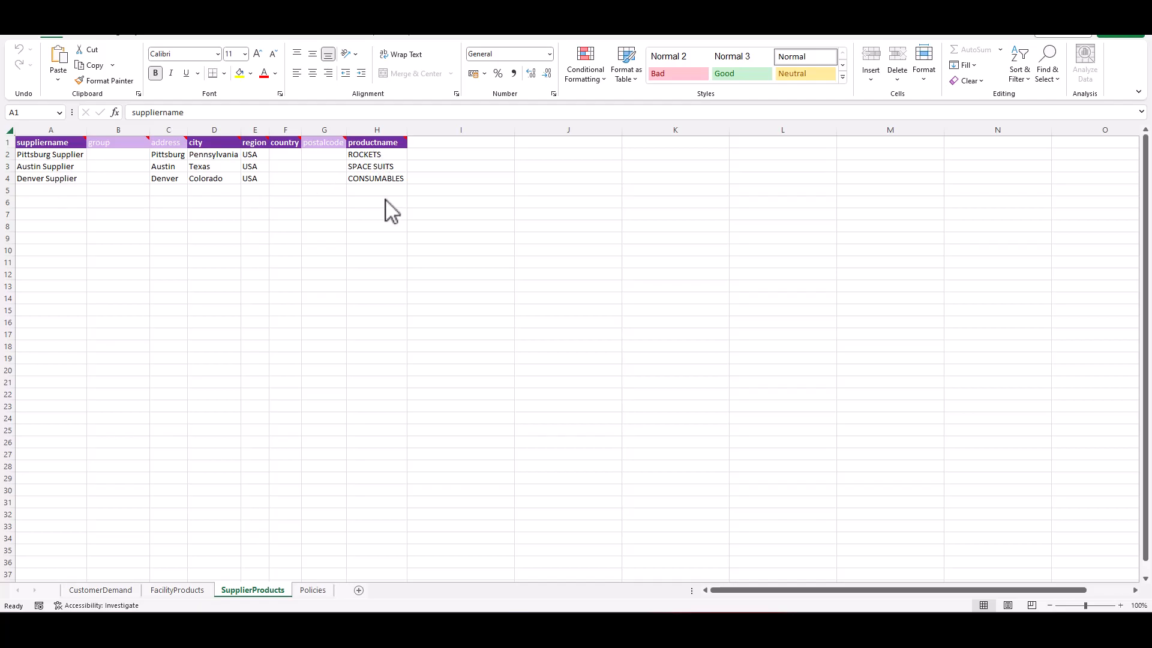
key(ctrl+Page_Up)
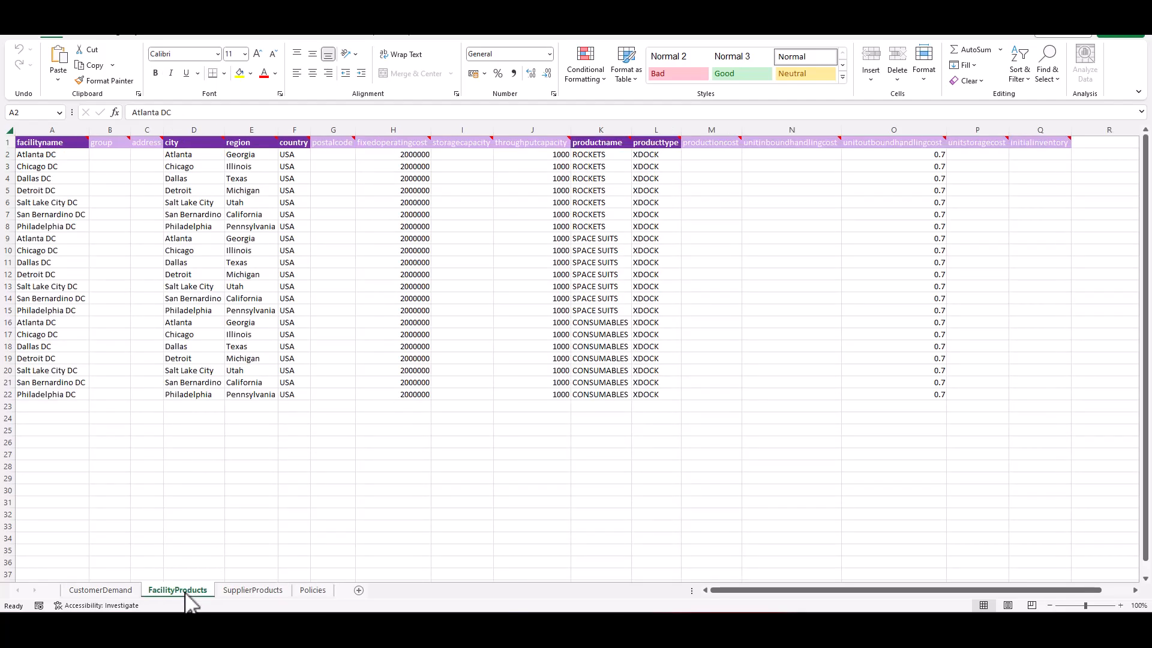
drag(57, 154, 51, 229)
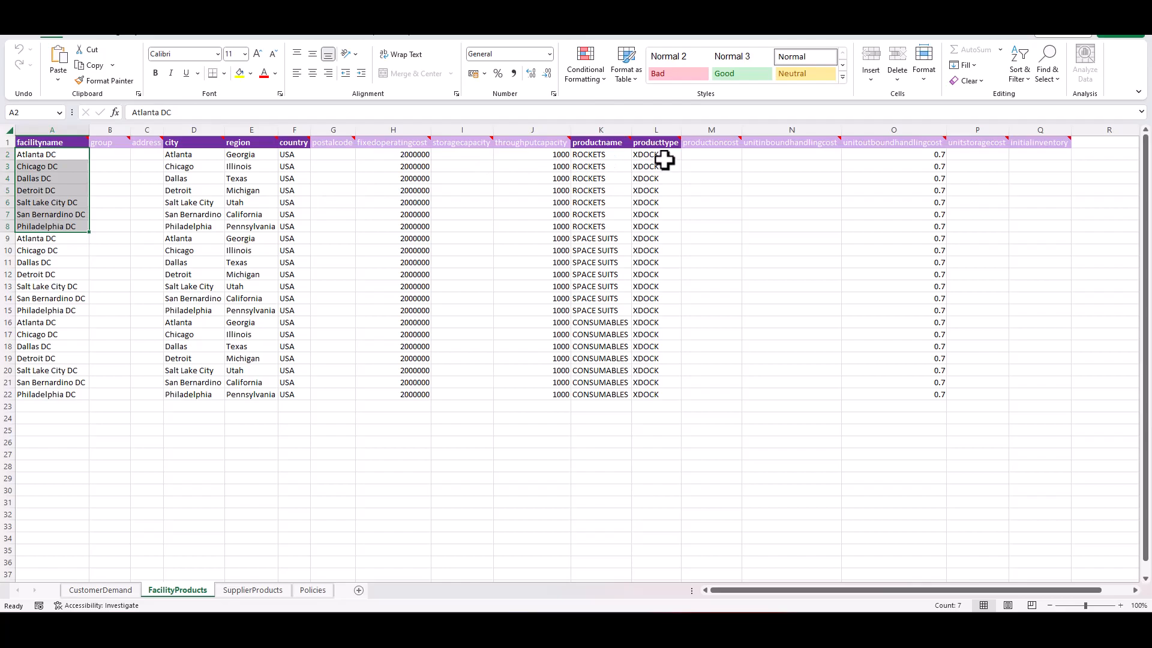
click(597, 214)
click(598, 261)
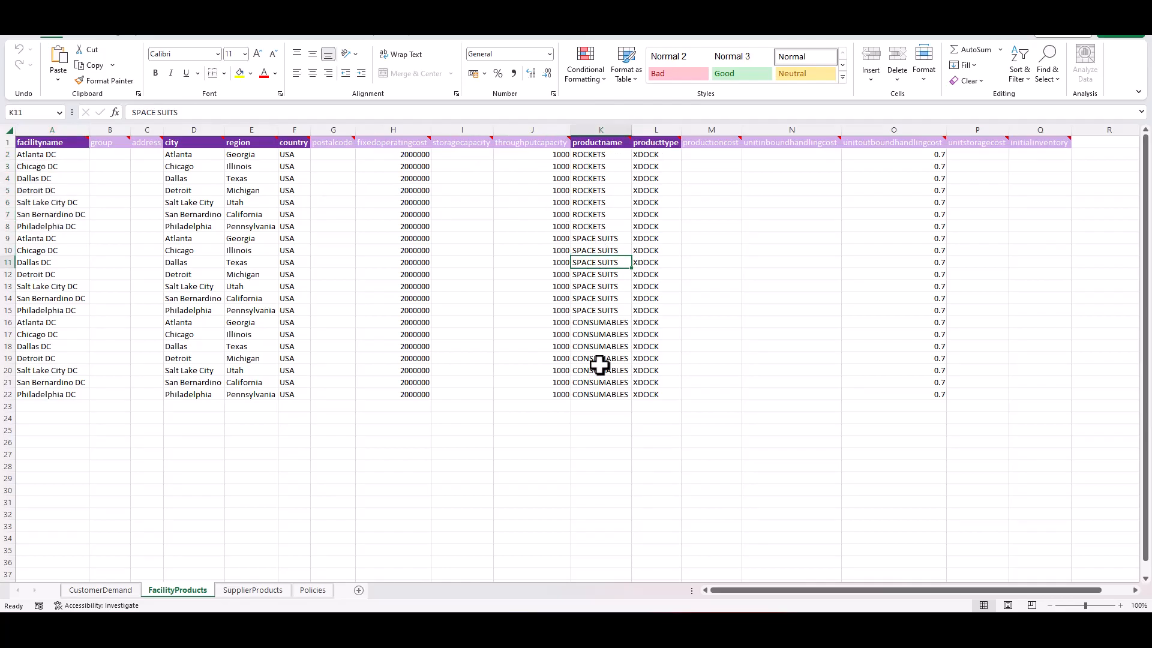
- Check the facility locations, fixed operating cost, throughput capacity, unit outbound handling cost and product type columns in FacilityProducts
click(420, 156)
drag(209, 159, 306, 160)
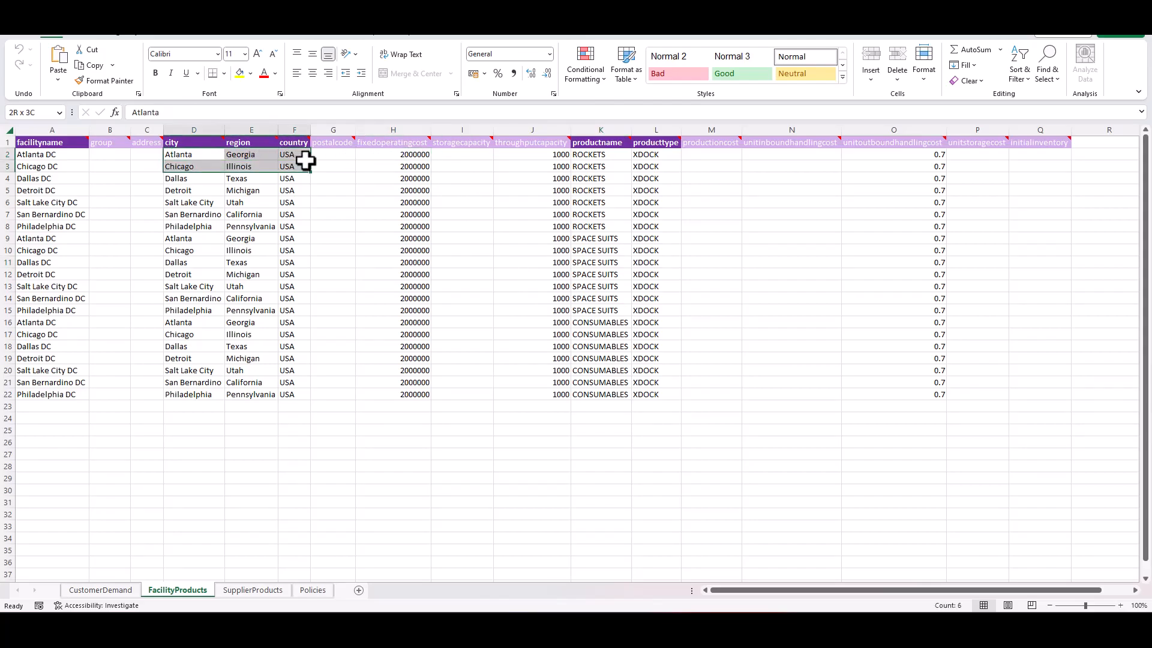
click(413, 155)
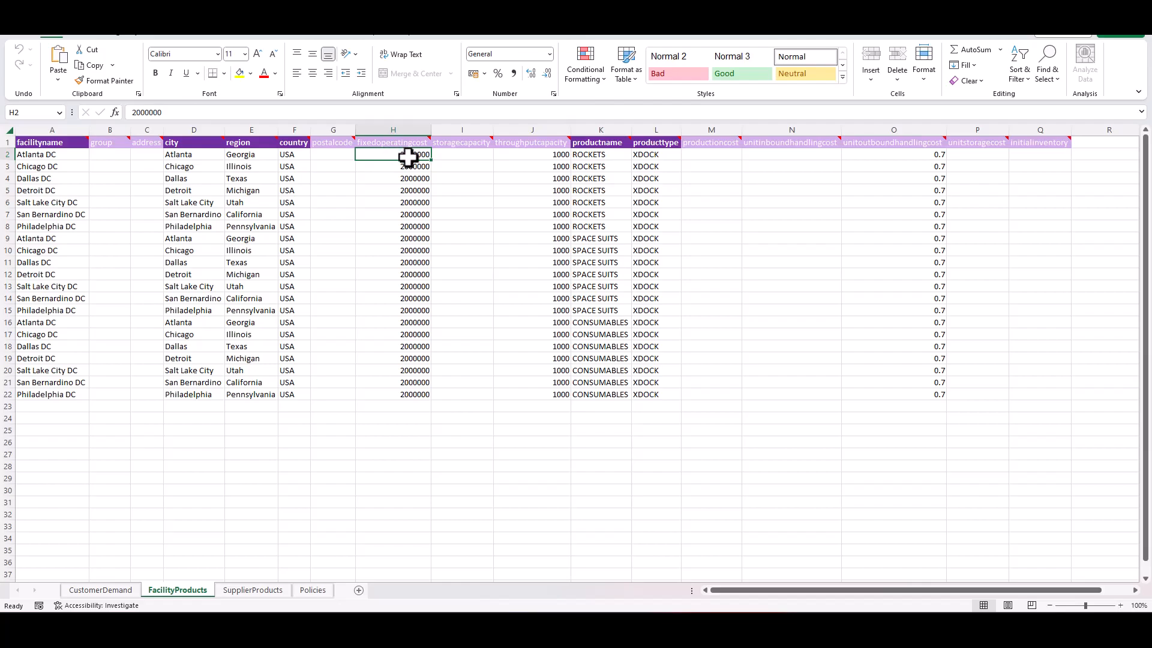
click(540, 156)
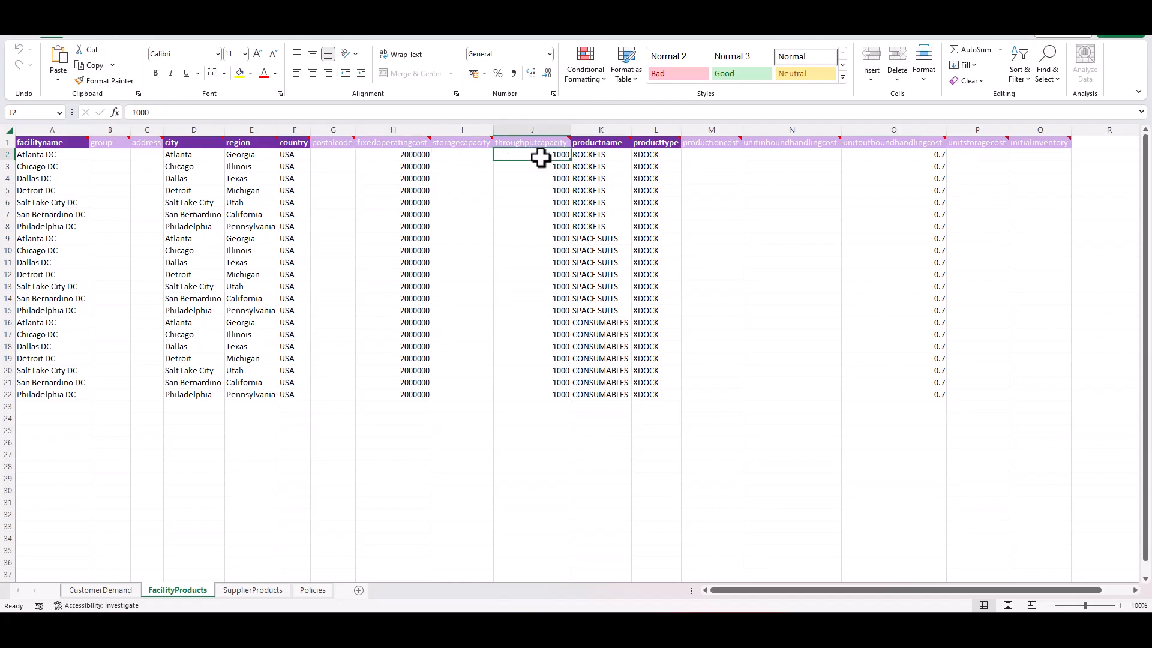
click(914, 155)
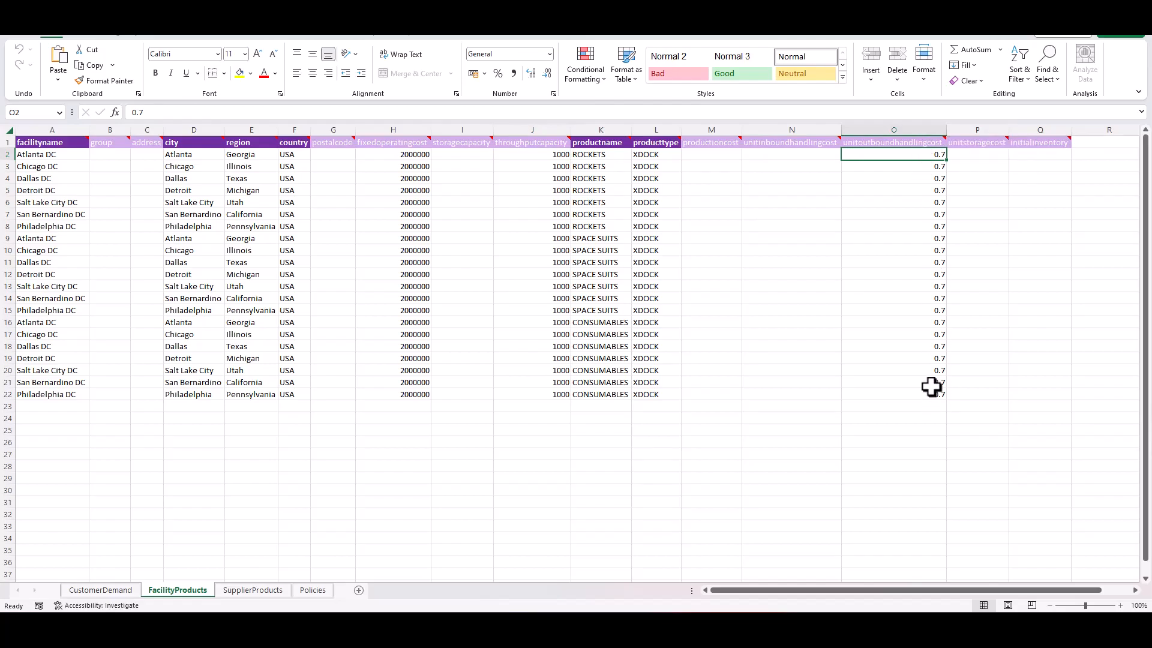
click(656, 141)
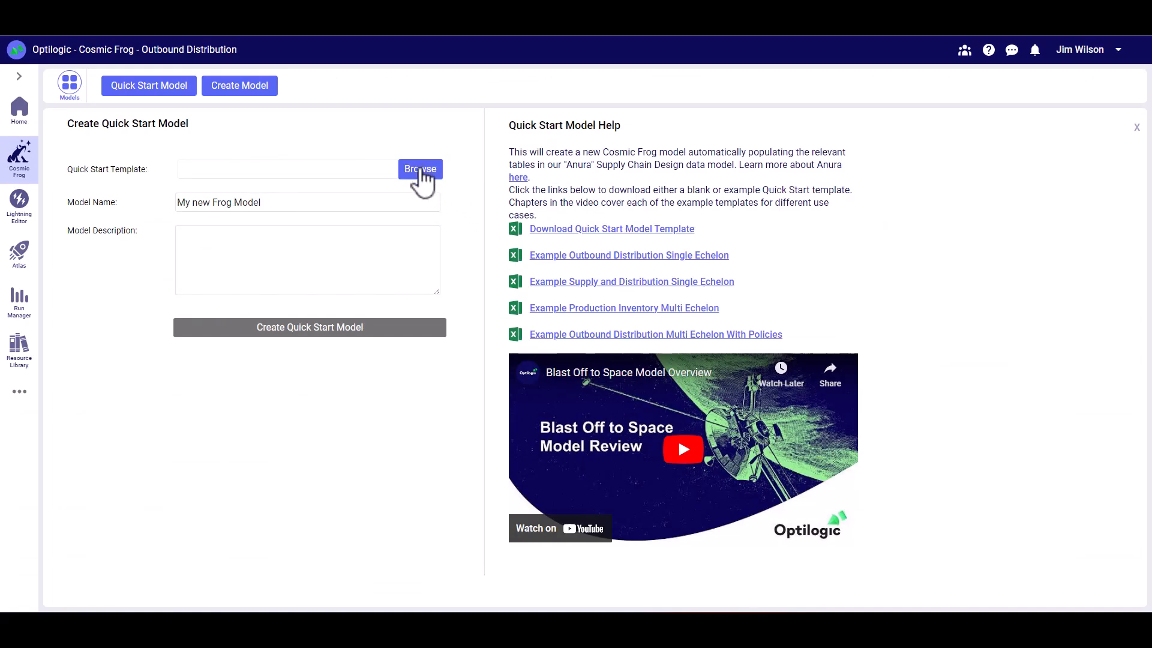
- Create a Quick Start model from the Example Supply and Distribution Single Echelon template, using "Supply and Distribution" as its name and description
click(421, 174)
click(377, 197)
click(656, 385)
drag(391, 202, 165, 216)
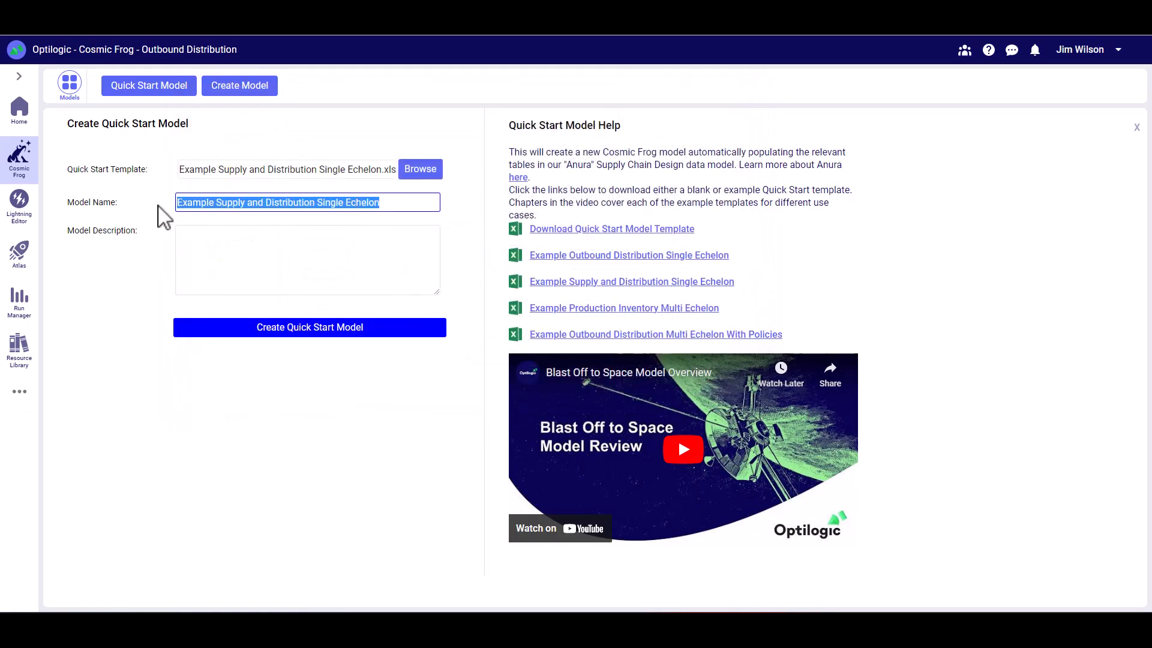
text(Supply and Distribution)
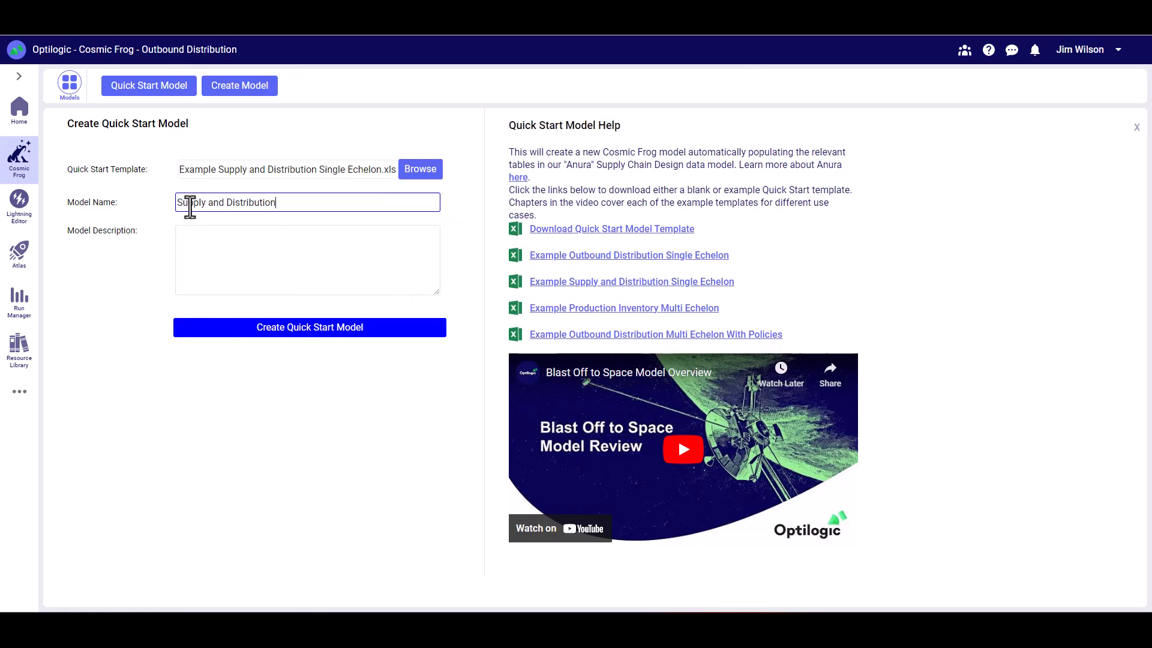
click(243, 254)
text(Supply and Distribution)
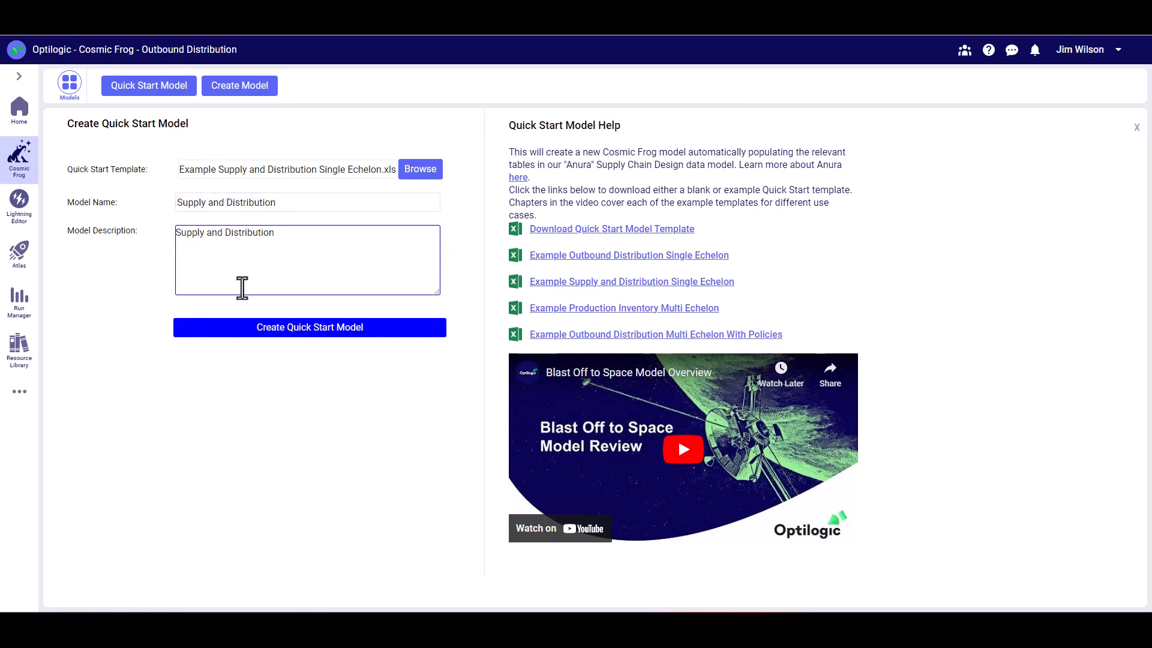
click(273, 340)
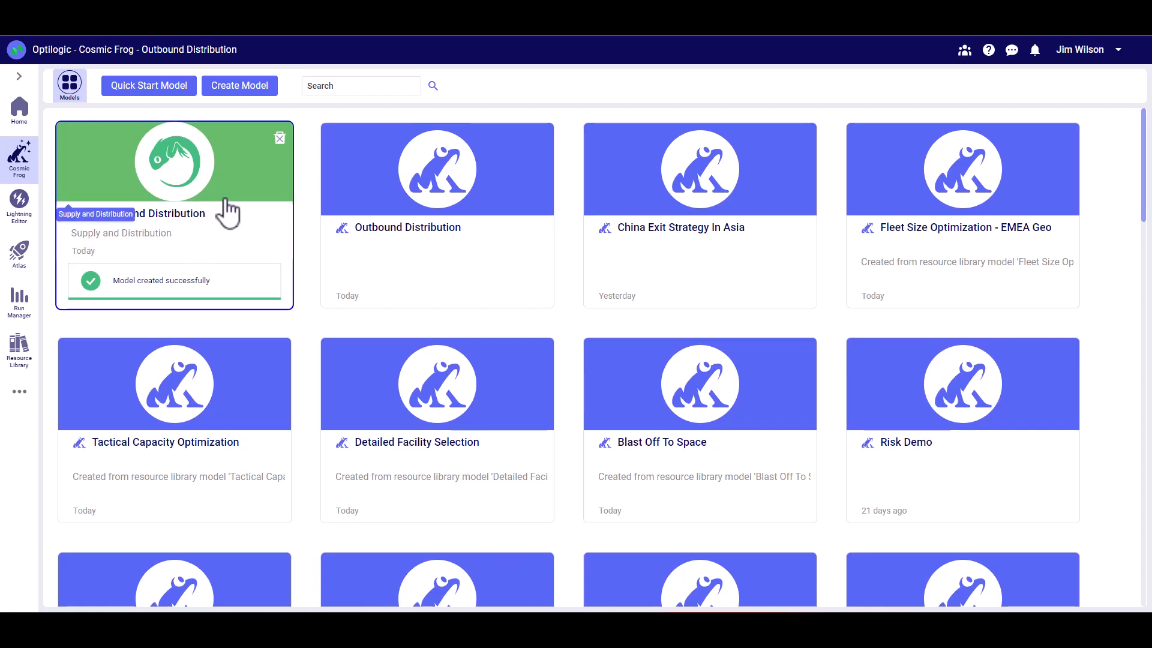
- Open the Supply and Distribution model, show only populated tables, and view the supplier locations and coordinates in the Suppliers table
click(227, 212)
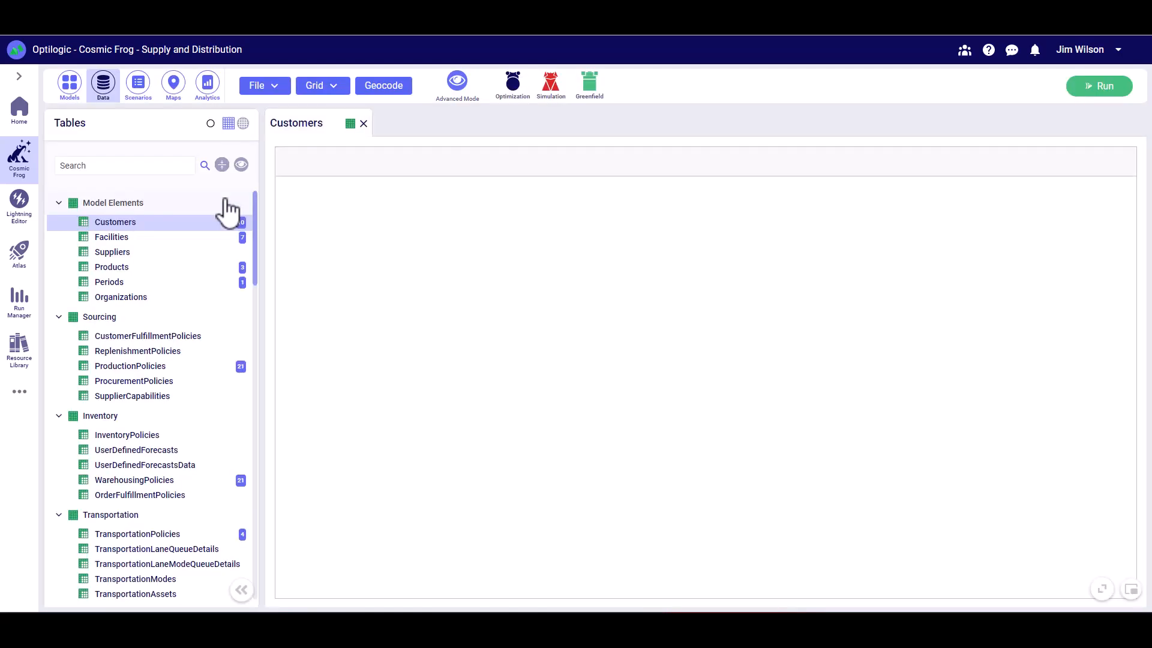
click(243, 168)
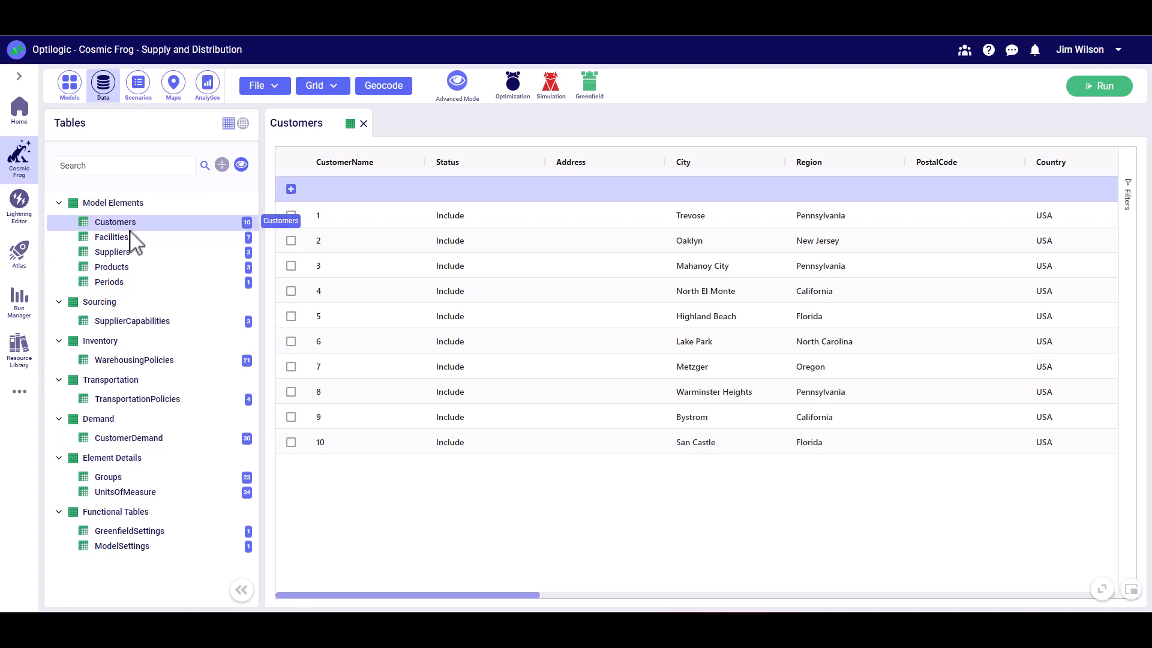
click(128, 253)
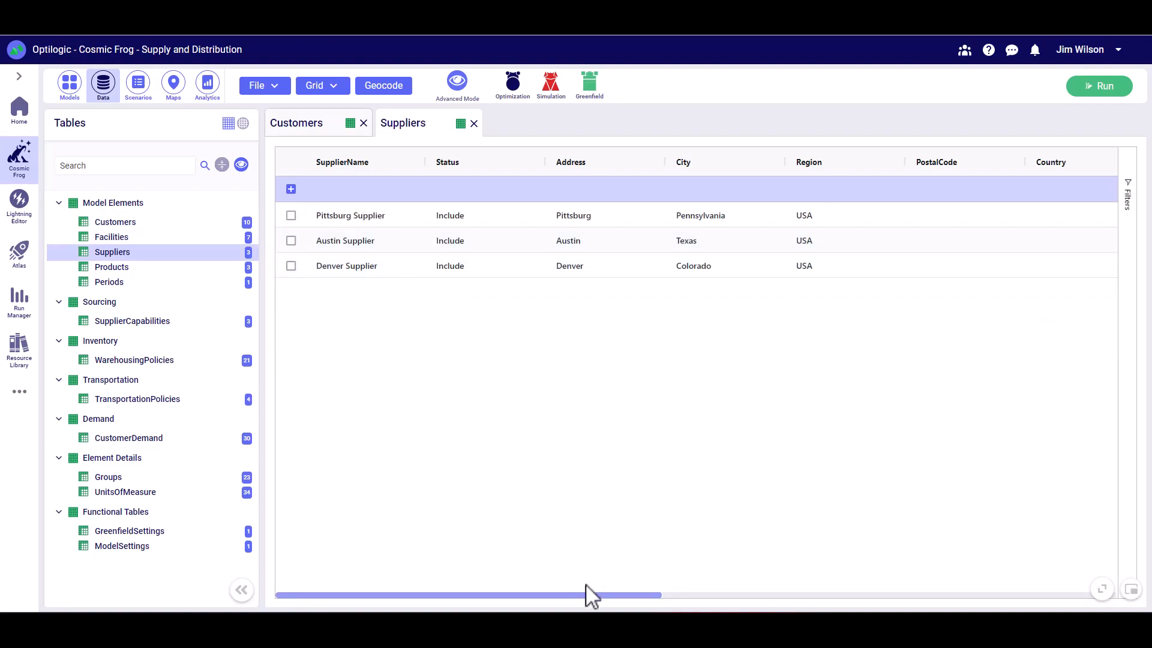
drag(587, 597, 843, 595)
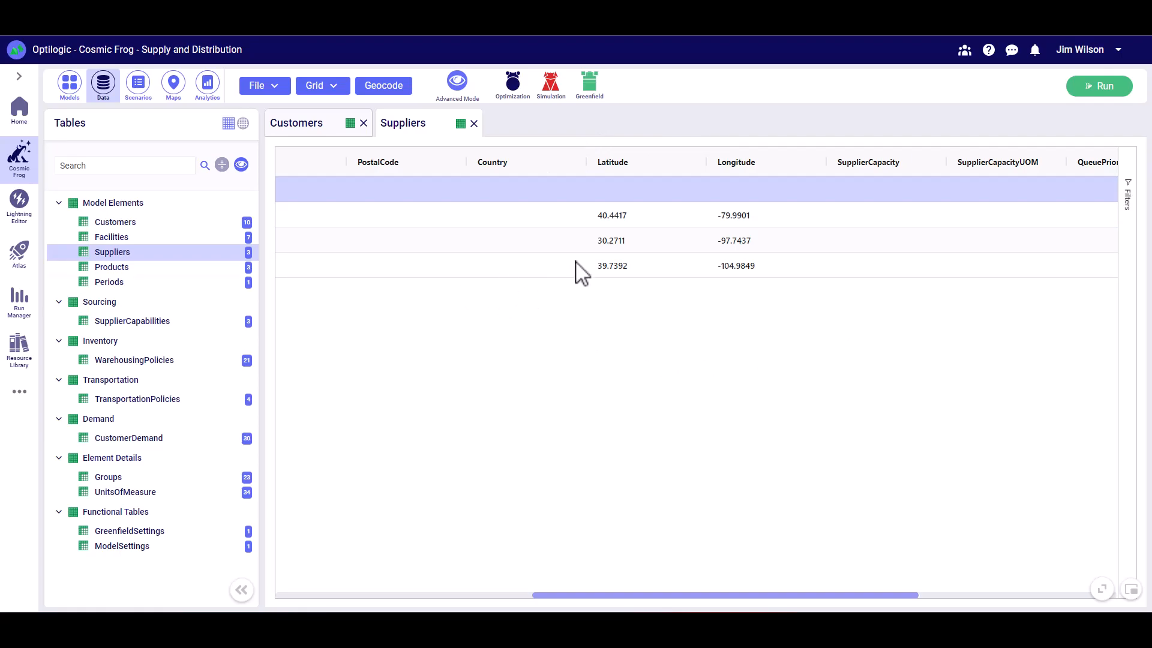
- View the Supply Chain map and identify facility and supplier locations, including Salt Lake City DC and the Denver and Pittsburg suppliers
click(174, 84)
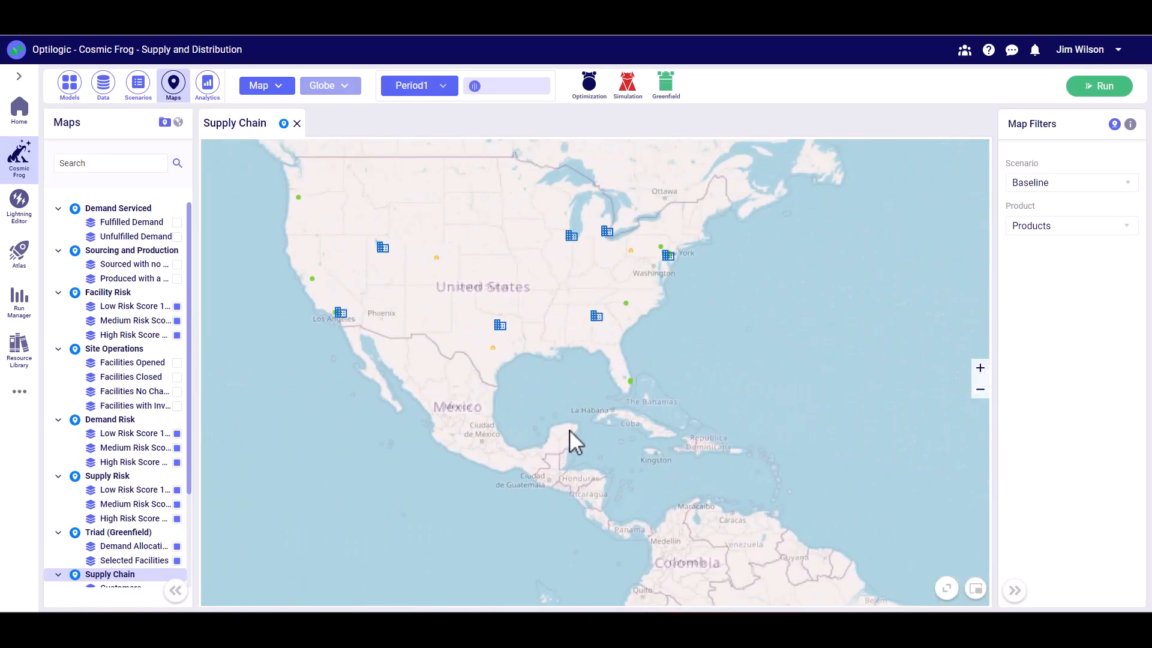
mouse_move(329, 255)
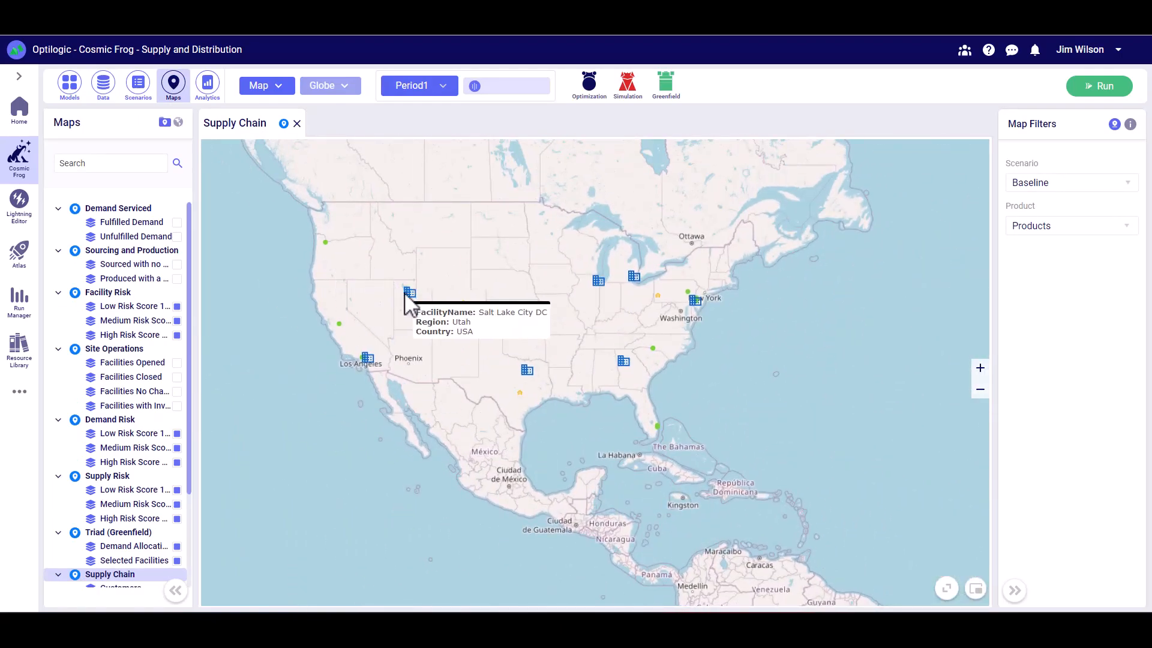
mouse_move(468, 313)
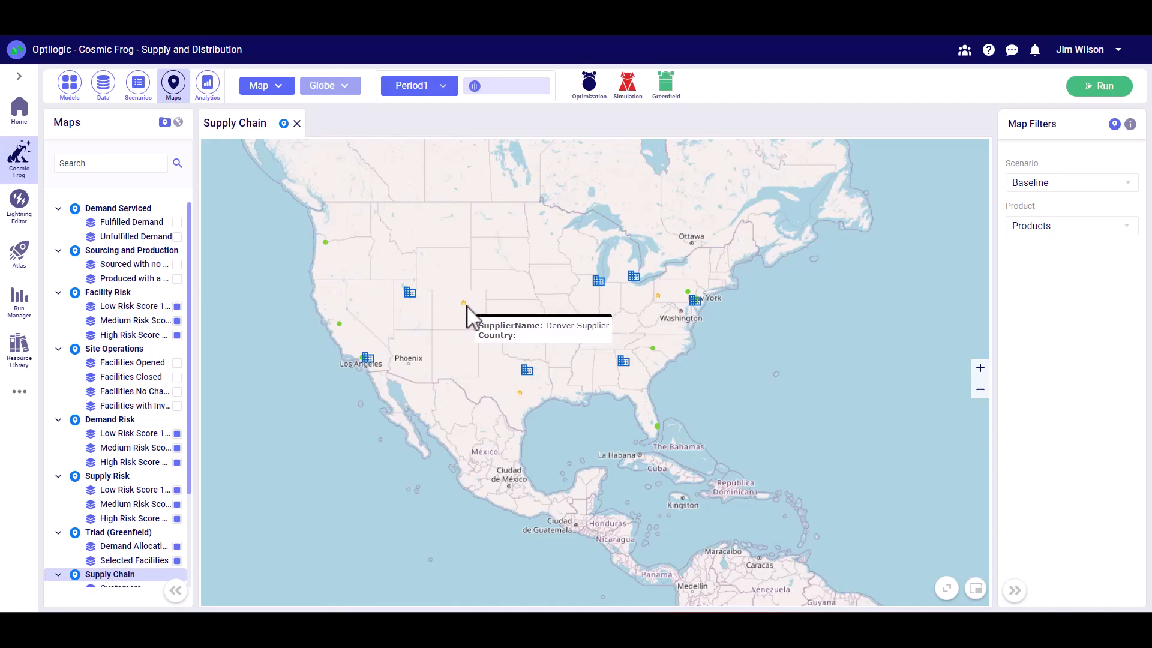
mouse_move(658, 296)
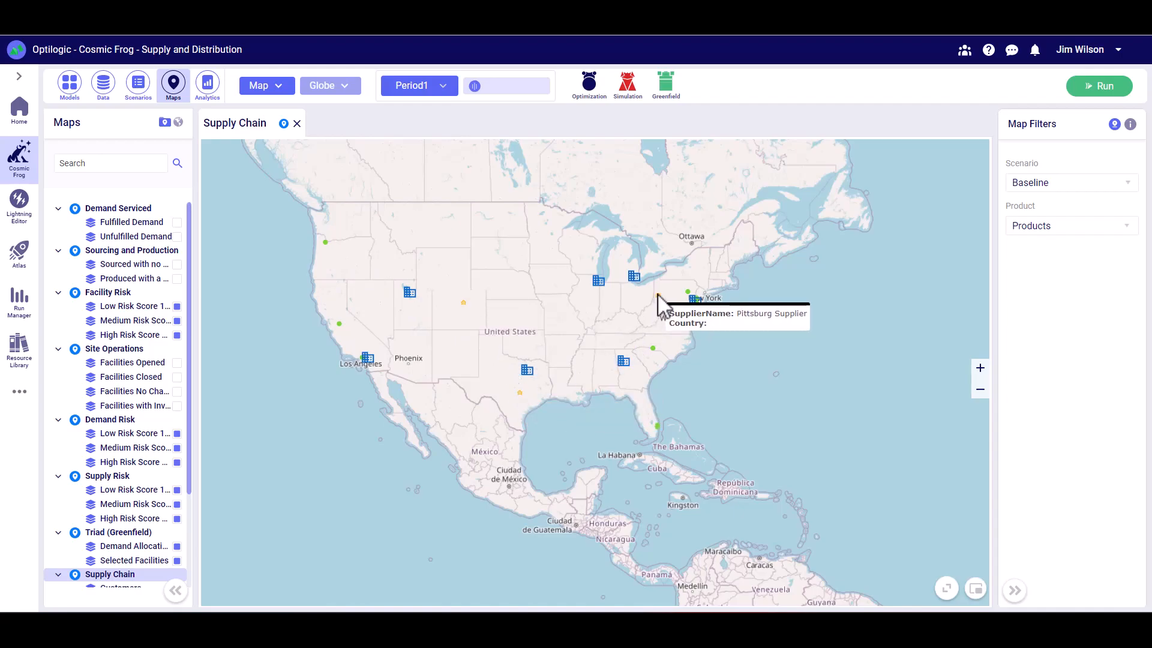
- Return to the model data, review the Products table and limit the table list to populated tables again
click(104, 91)
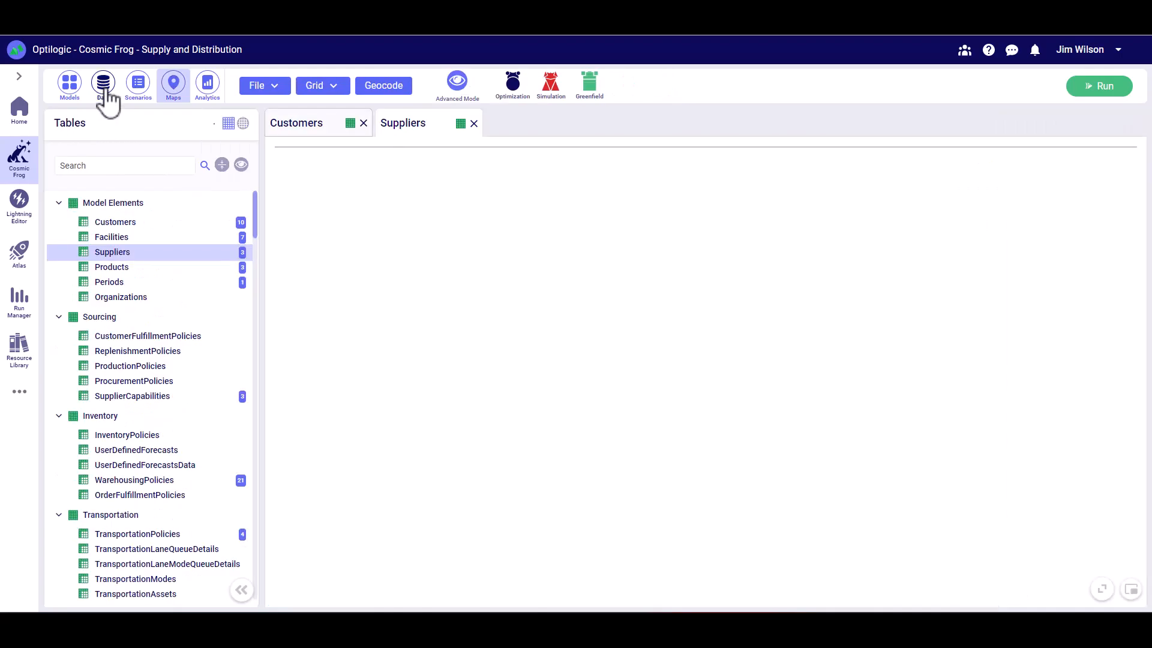
click(120, 268)
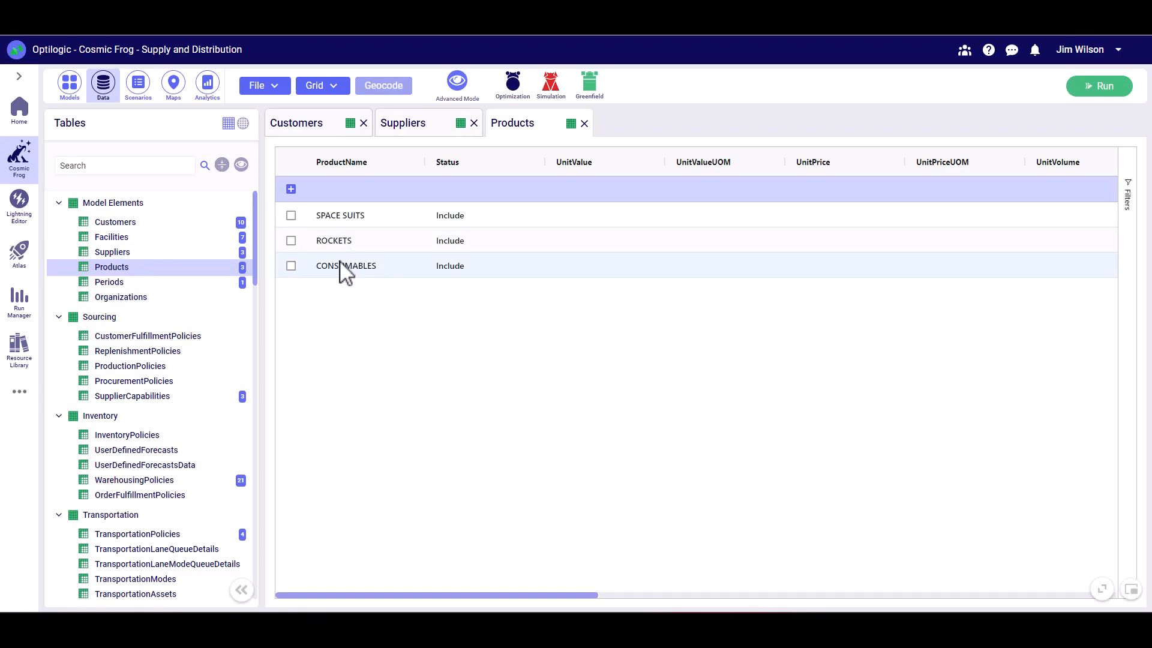
click(242, 164)
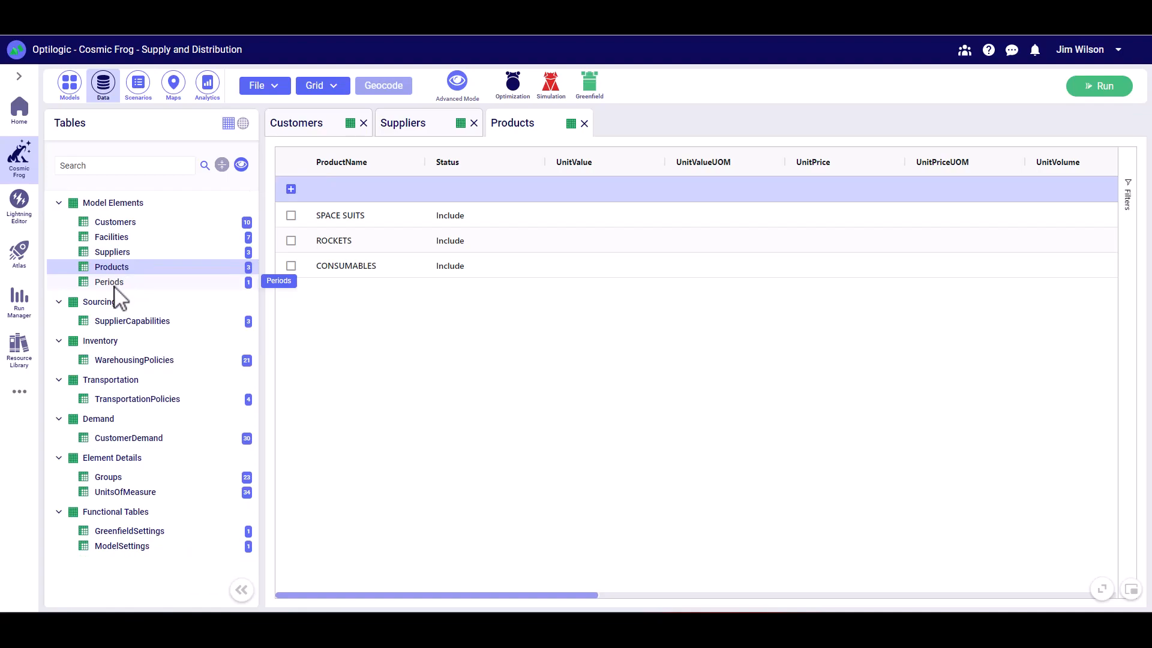
- Check the supplier and product pairings in SupplierCapabilities and the outbound handling costs in WarehousingPolicies
click(147, 326)
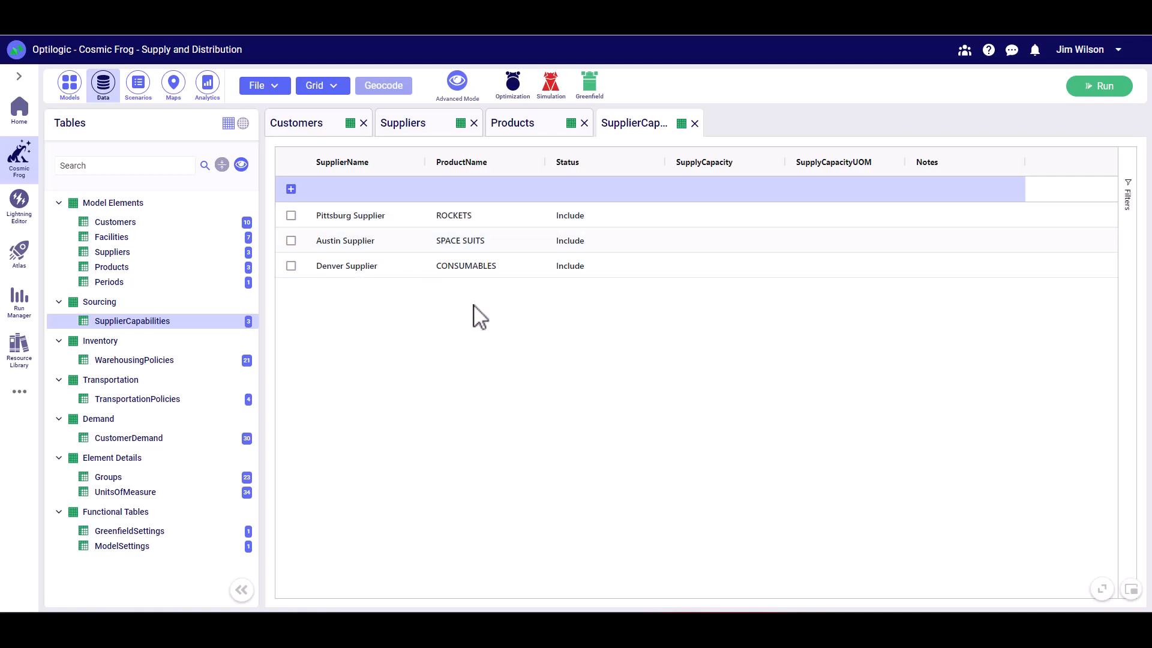
click(168, 362)
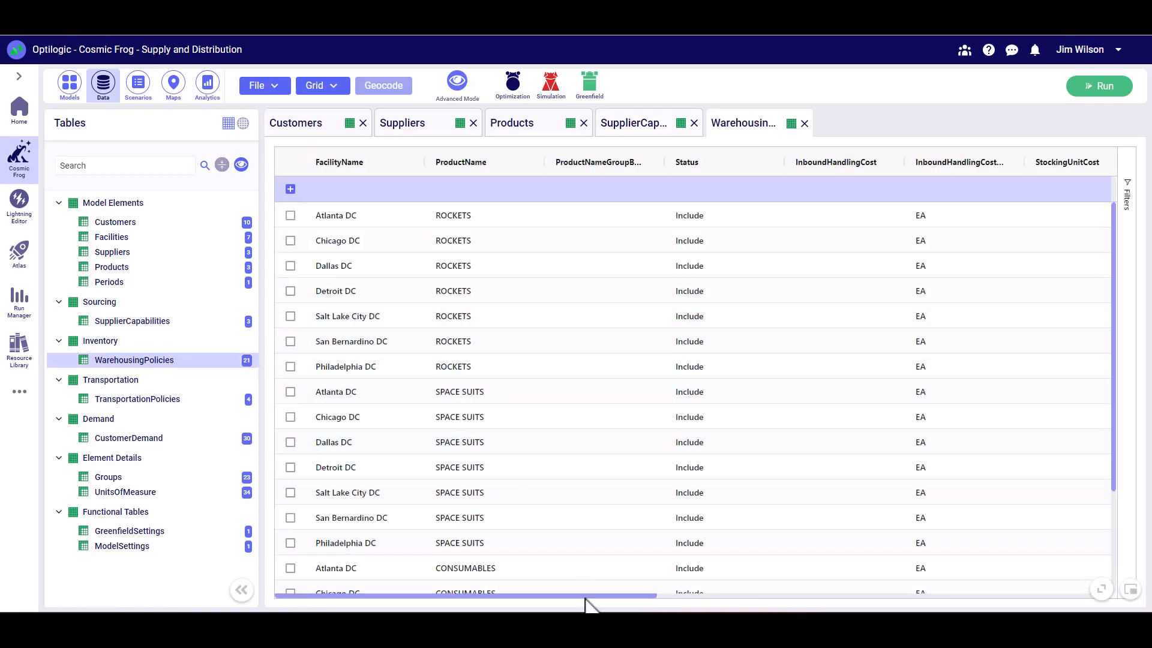
drag(586, 595, 1055, 597)
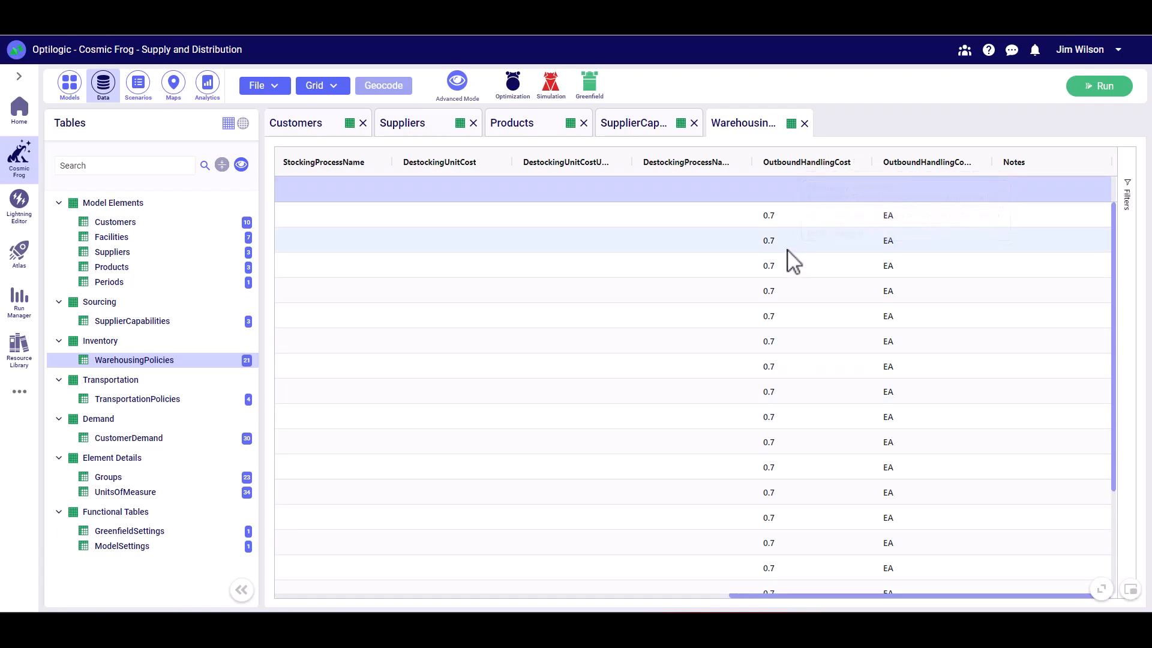
- Review the origins and destinations in TransportationPolicies and look through the group members in the Groups table
click(135, 401)
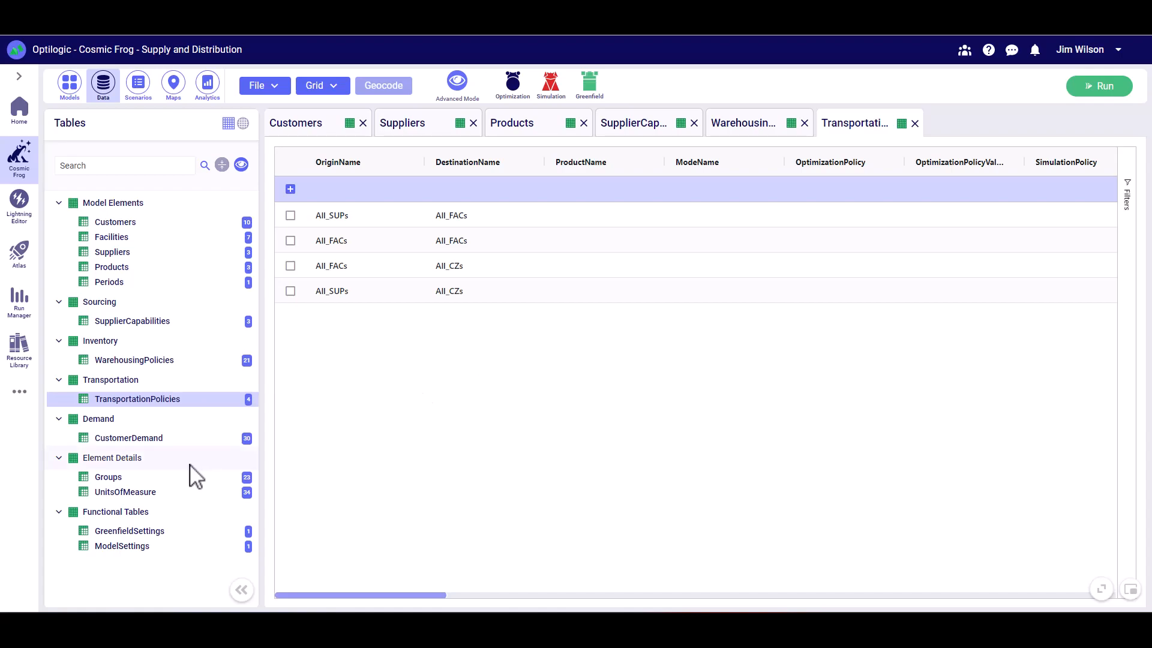
click(119, 482)
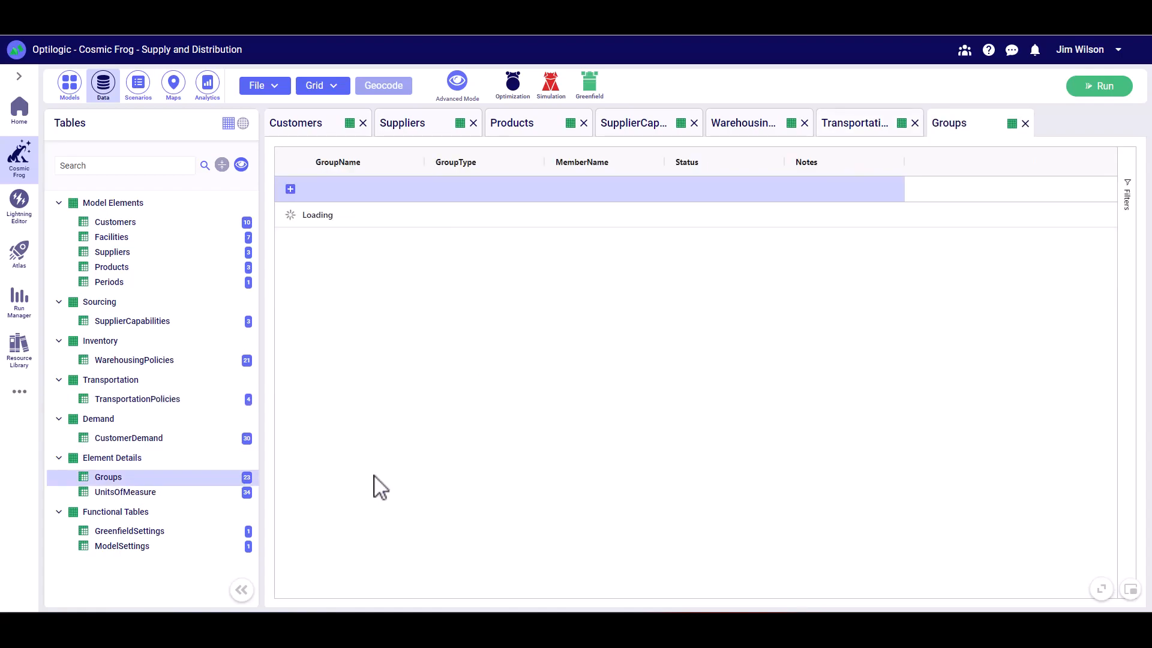
scroll(488, 385, down, 3)
scroll(487, 390, up, 3)
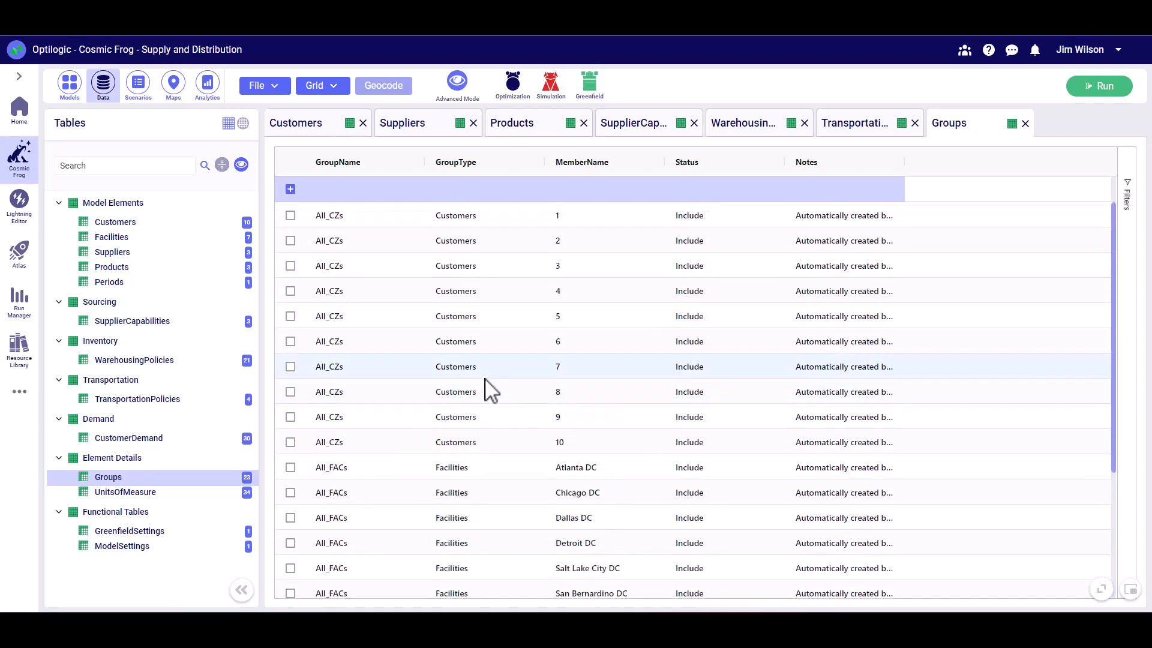
- Look through the CustomerDemand table, checking the quantity per customer, product and period
click(147, 441)
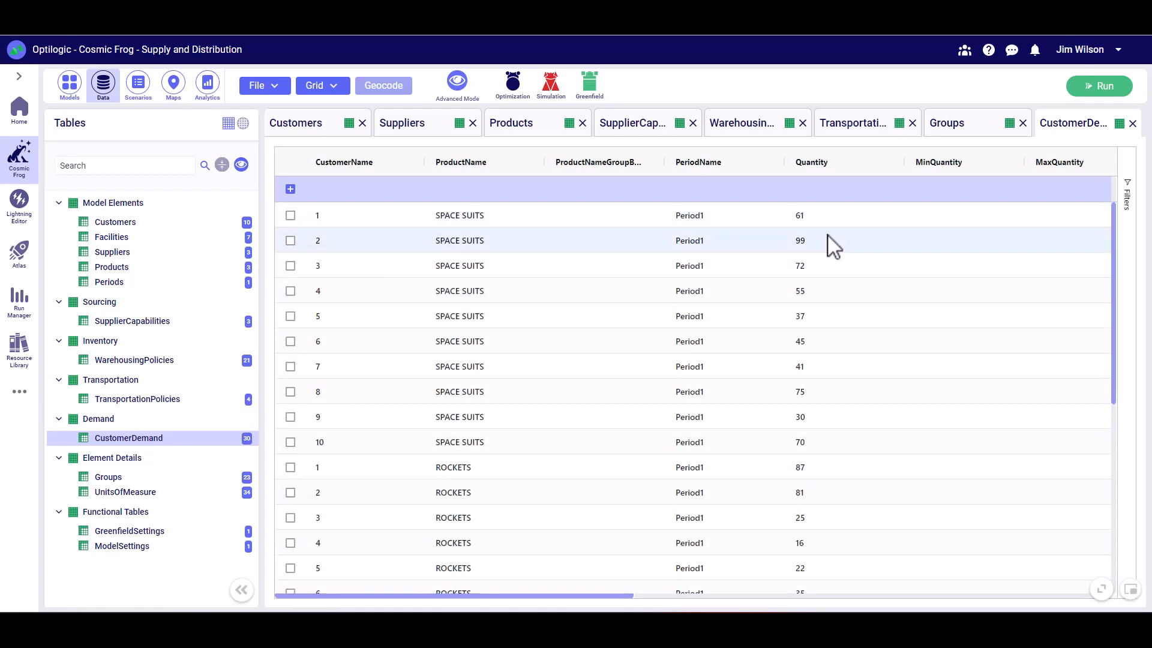
scroll(506, 463, down, 3)
scroll(506, 463, up, 3)
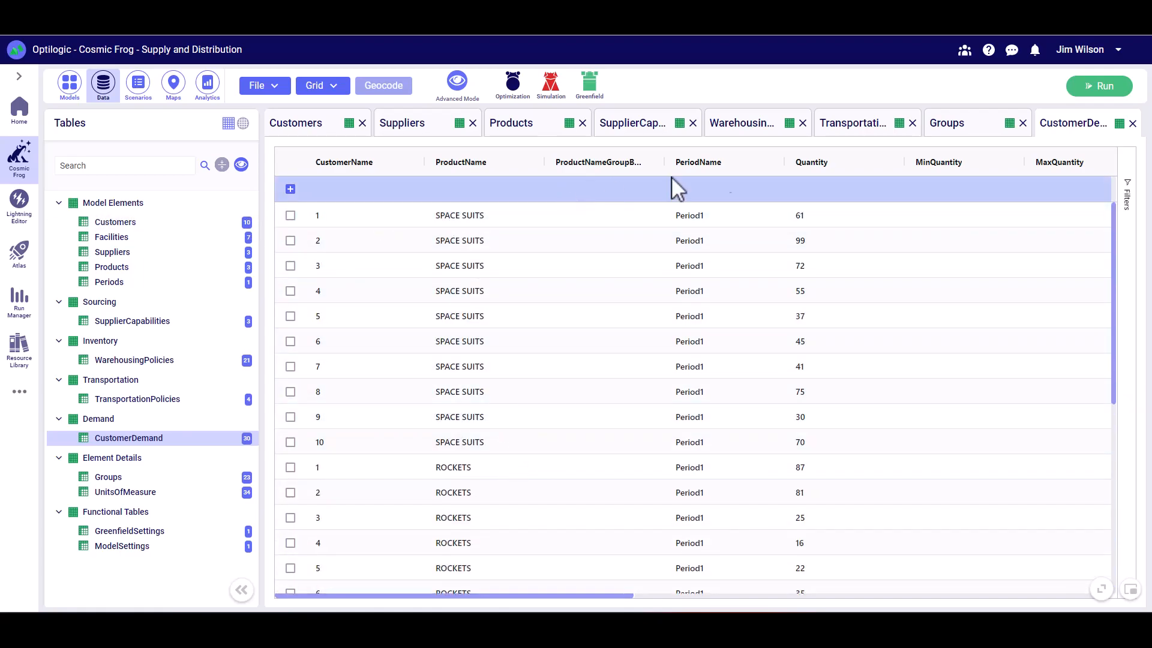
- Run the Baseline scenario with the Neo optimization engine
click(1105, 90)
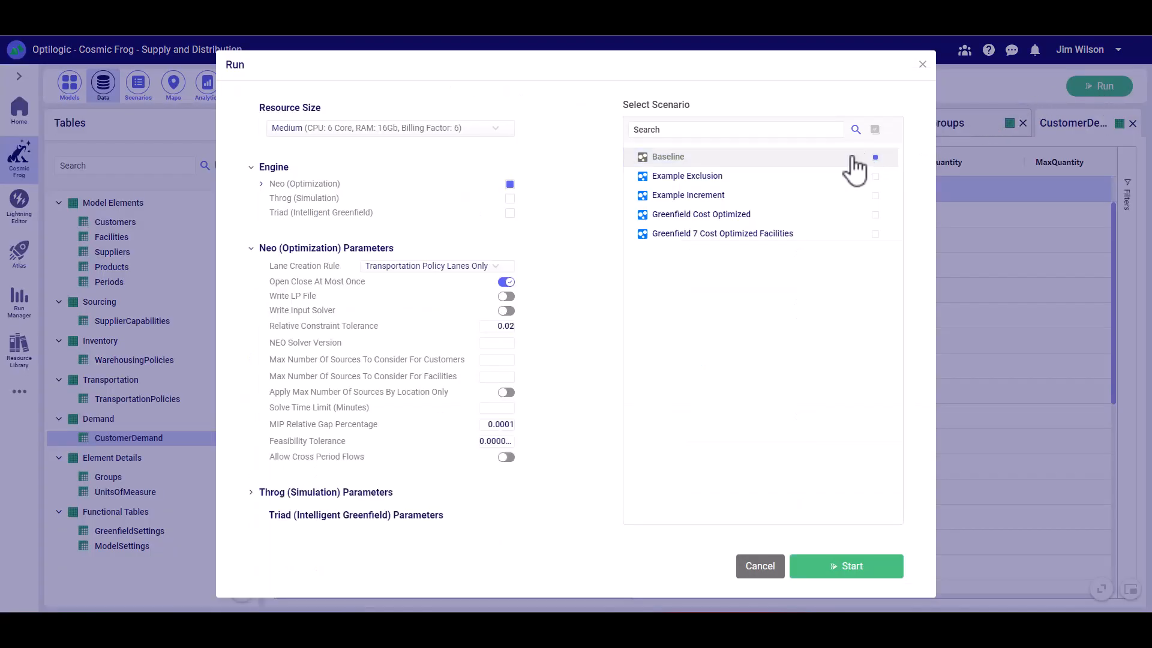
click(848, 570)
- Start another Quick Start model, then download the Example Production Inventory Multi Echelon template and open it in Excel
click(70, 86)
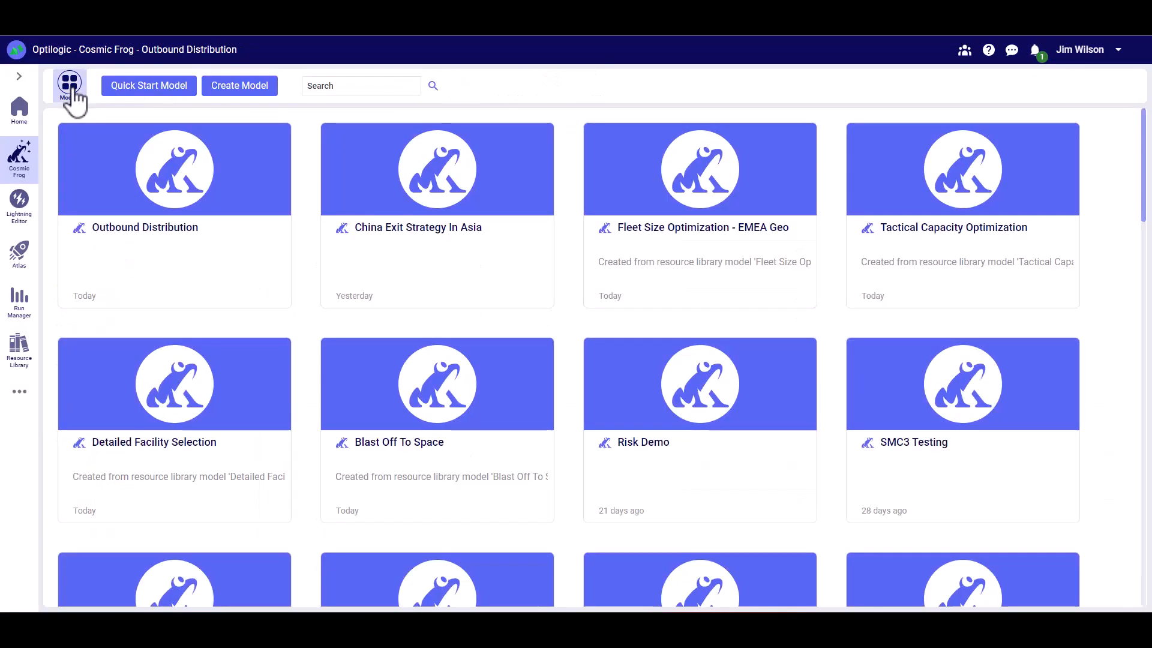
click(151, 87)
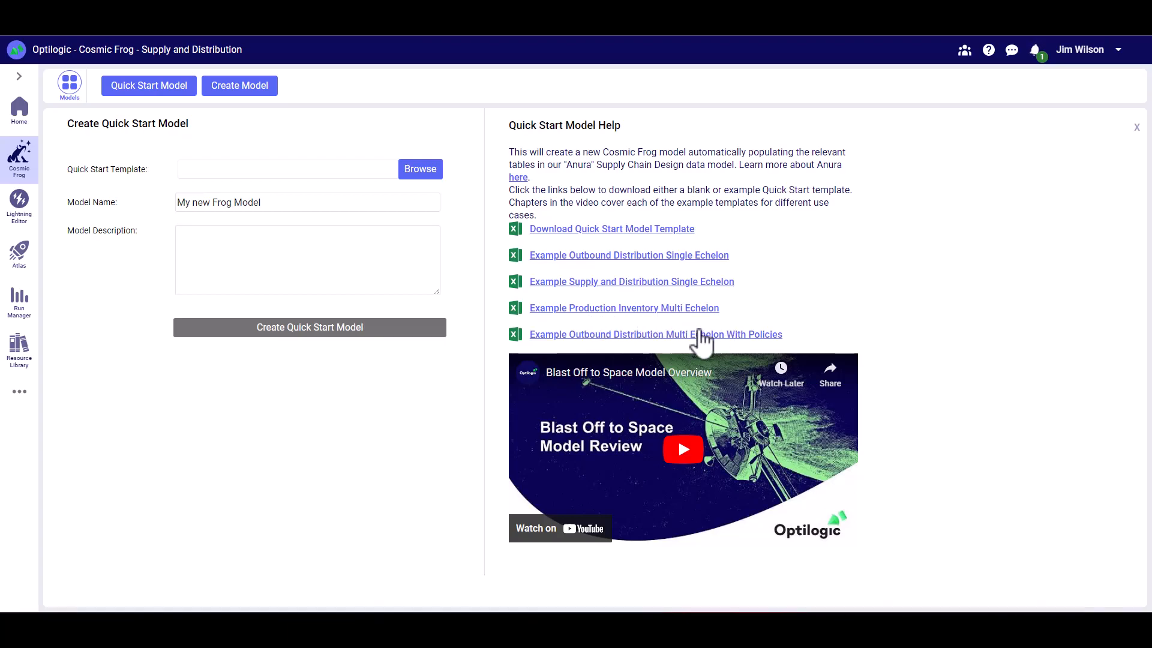
click(614, 309)
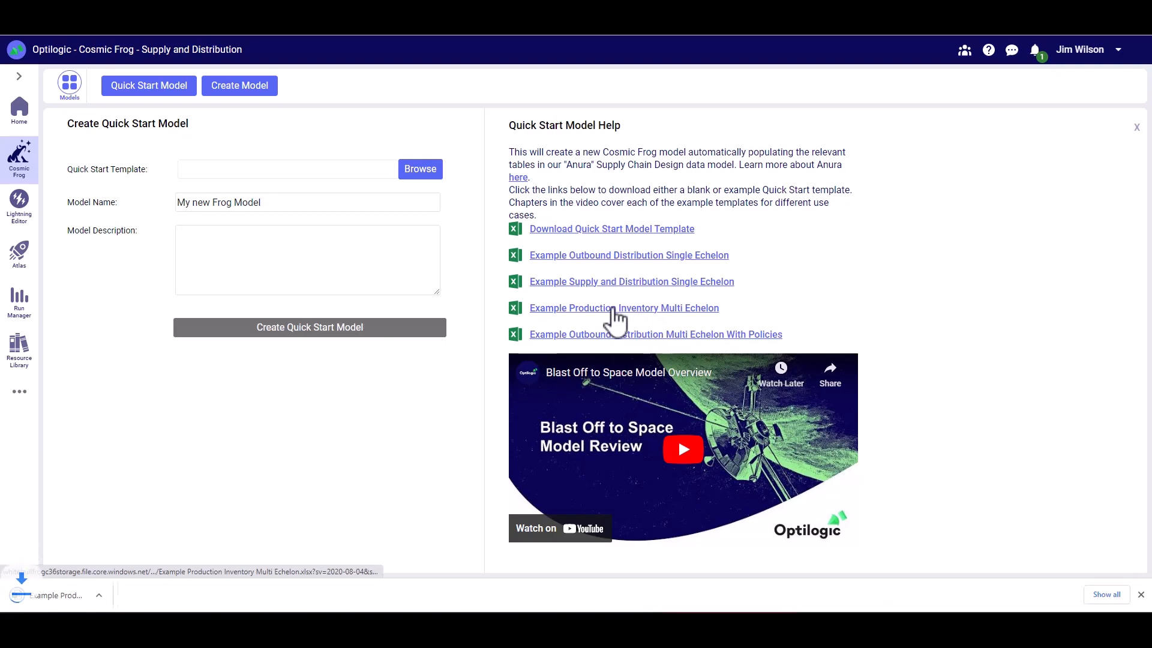
click(60, 600)
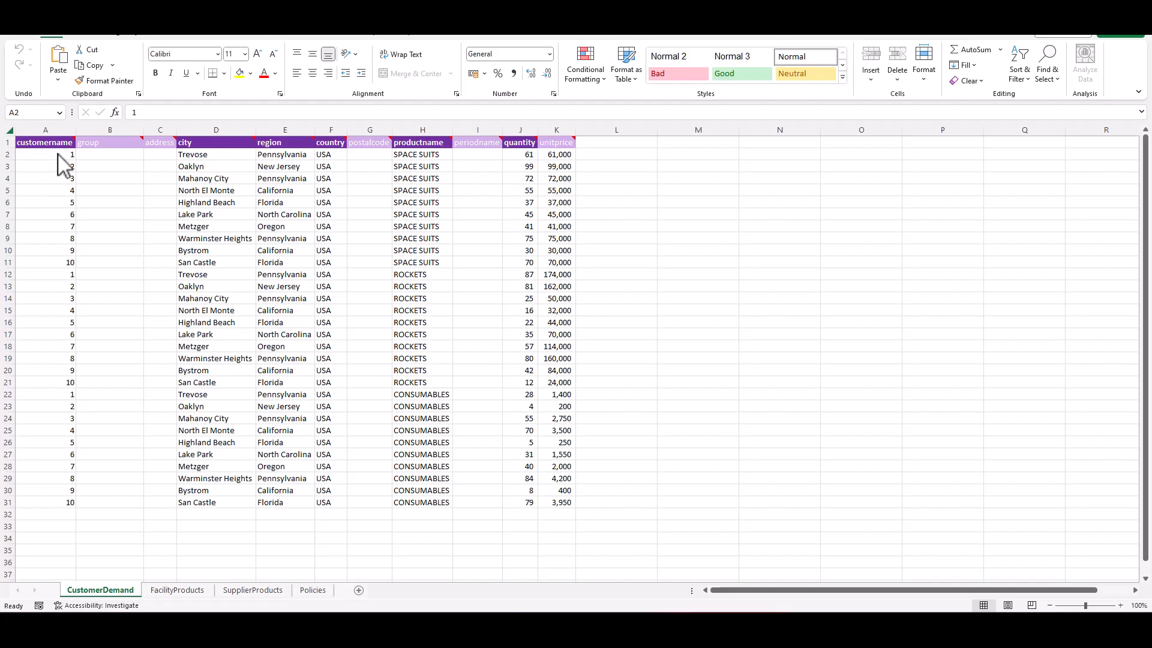
- In the CustomerDemand sheet, examine customer names 1 to 10 and read the header notes of the location columns
click(60, 202)
drag(63, 156, 56, 265)
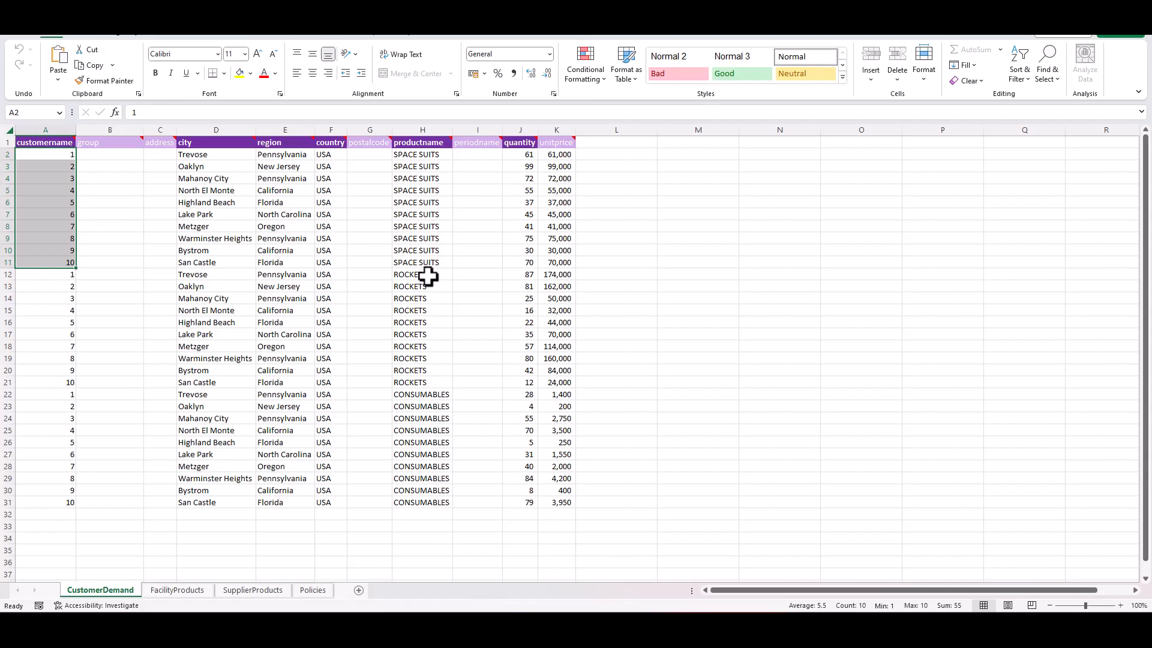
click(225, 155)
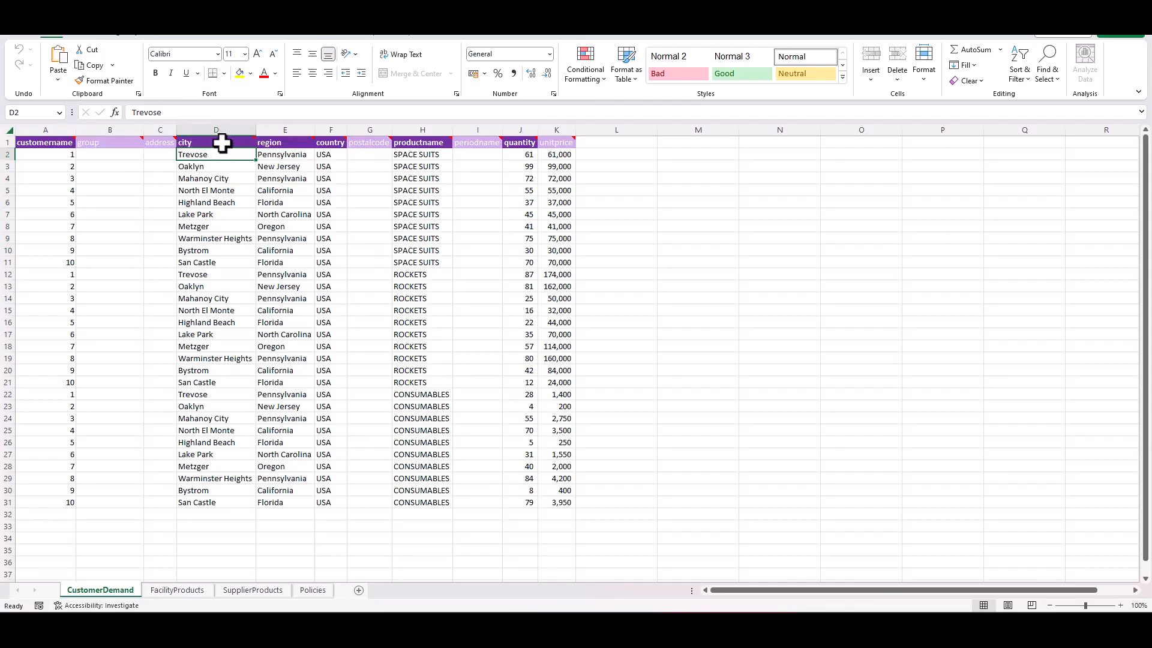
mouse_move(222, 143)
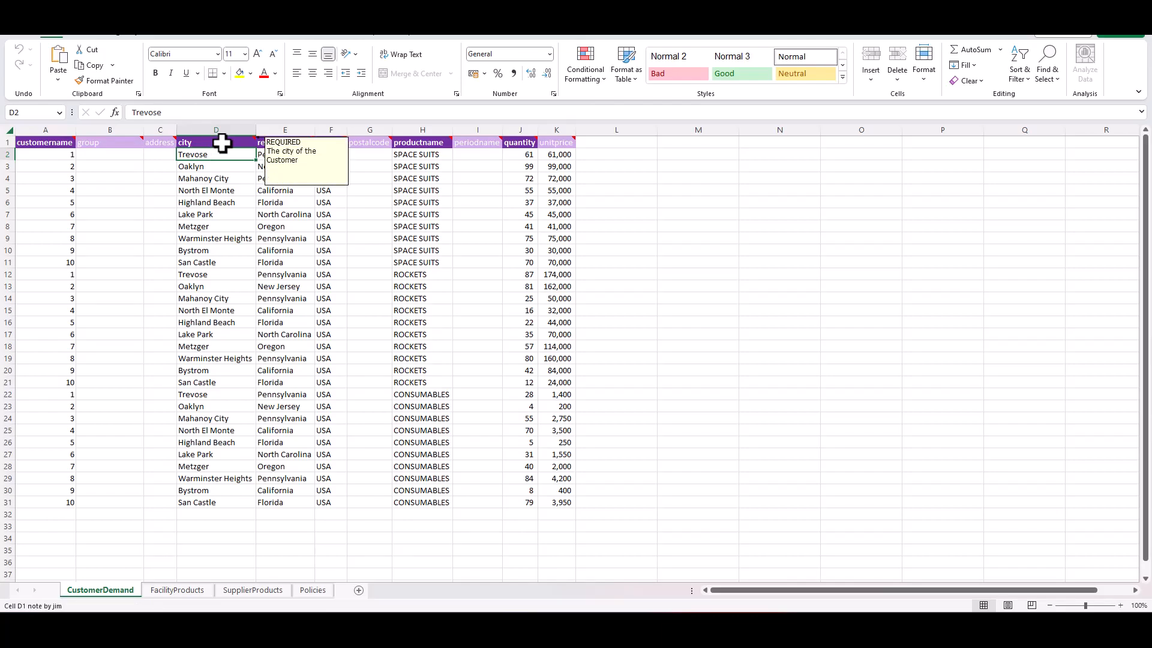
mouse_move(271, 141)
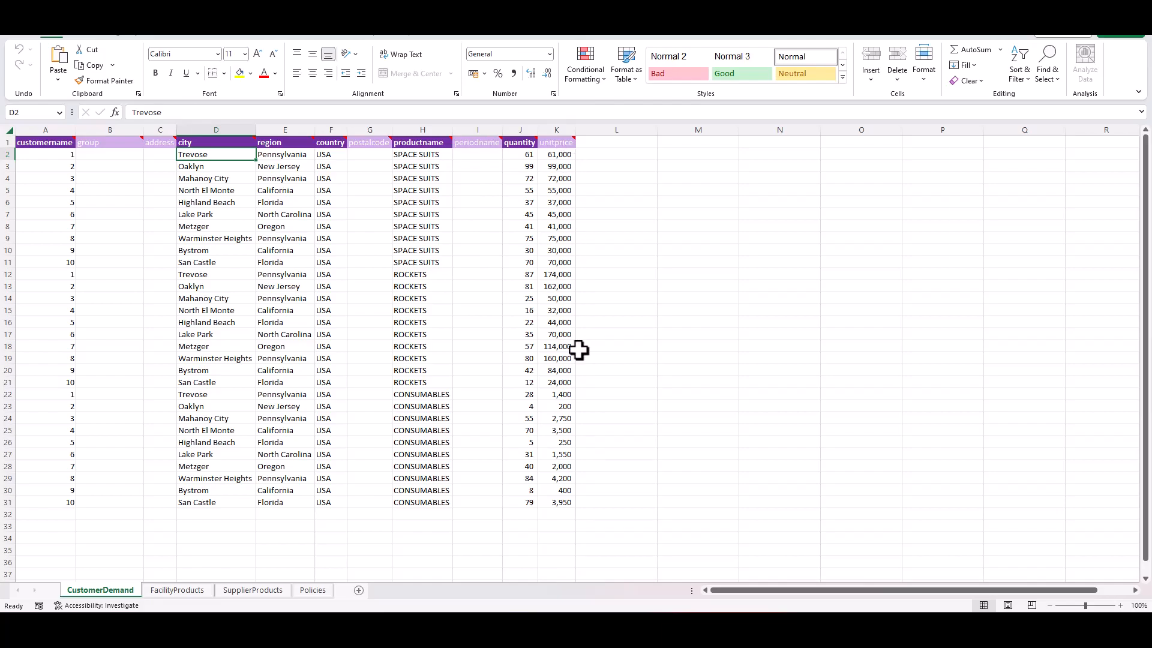
- View the FacilityProducts sheet and highlight the Pittsburg, Austin, Denver and Phoenix CDC facility names in A2:A9
click(178, 591)
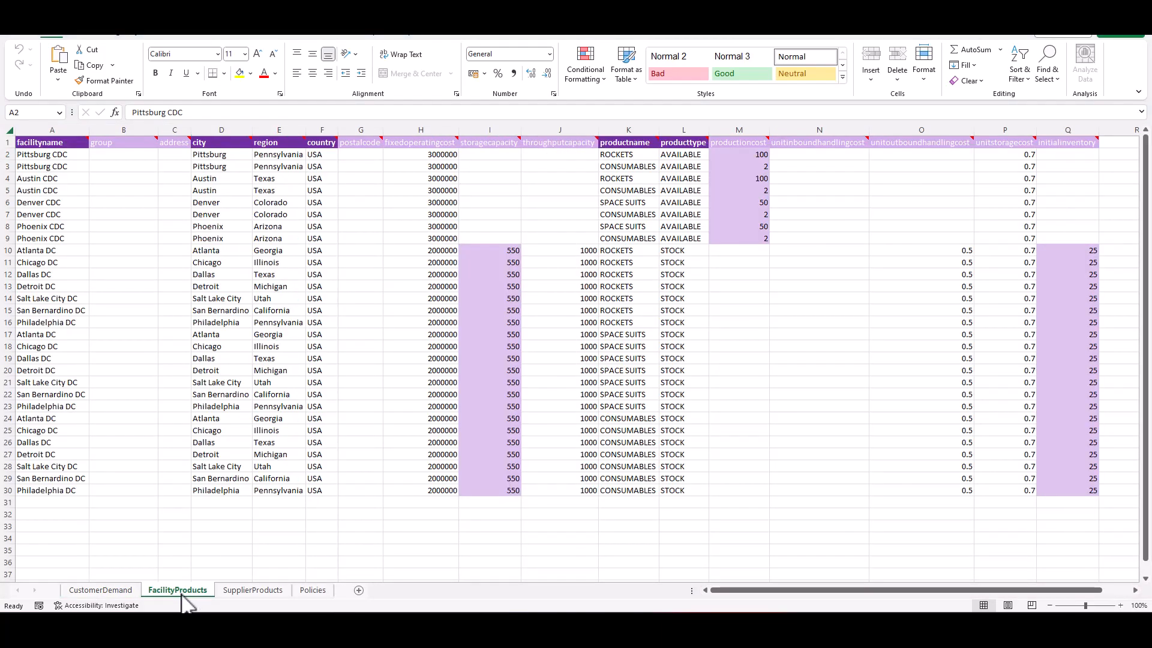
click(69, 155)
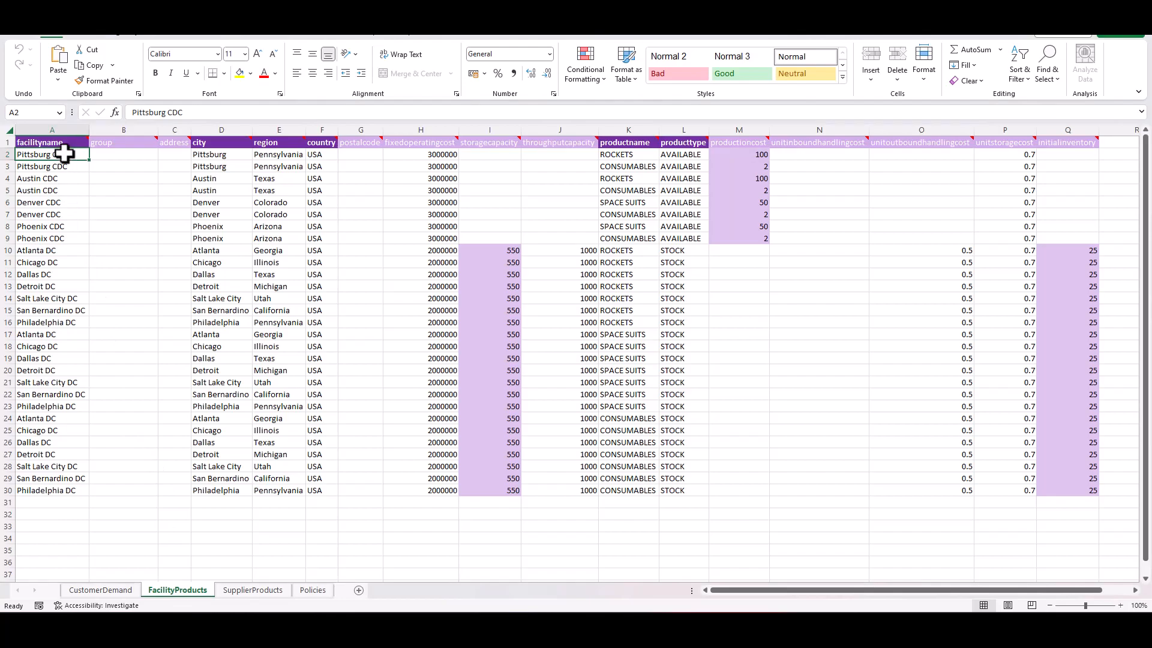
drag(65, 155, 48, 239)
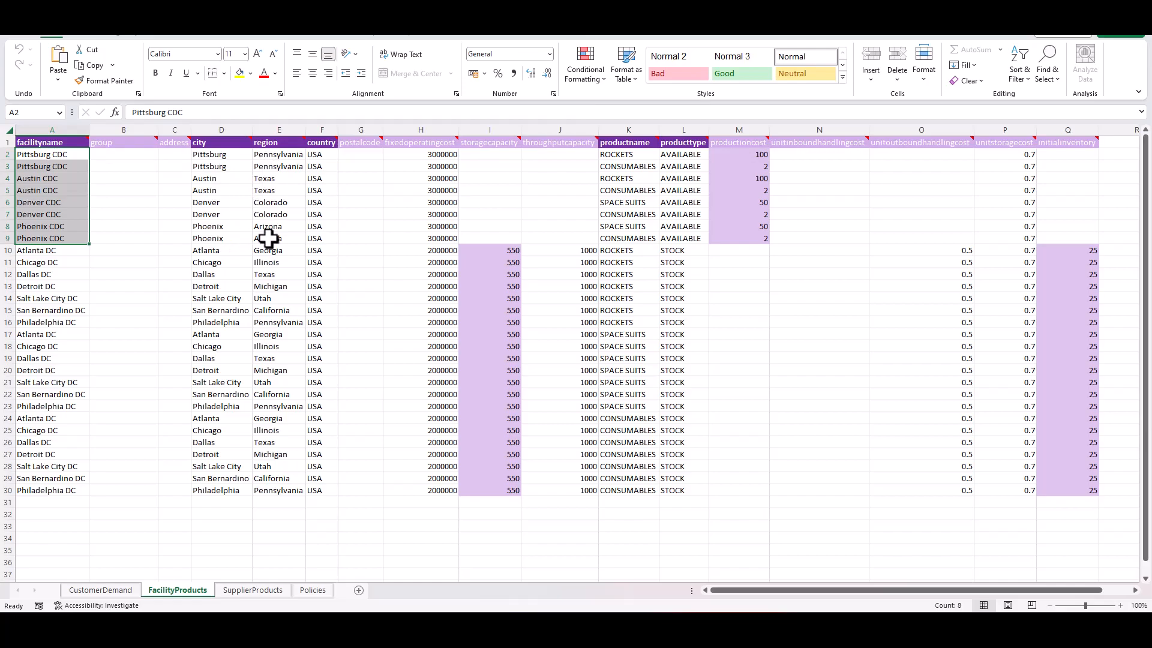
- Compare the Pittsburg, Austin, Denver and Phoenix CDC rows in the FacilityProducts sheet with the products each one makes
click(52, 154)
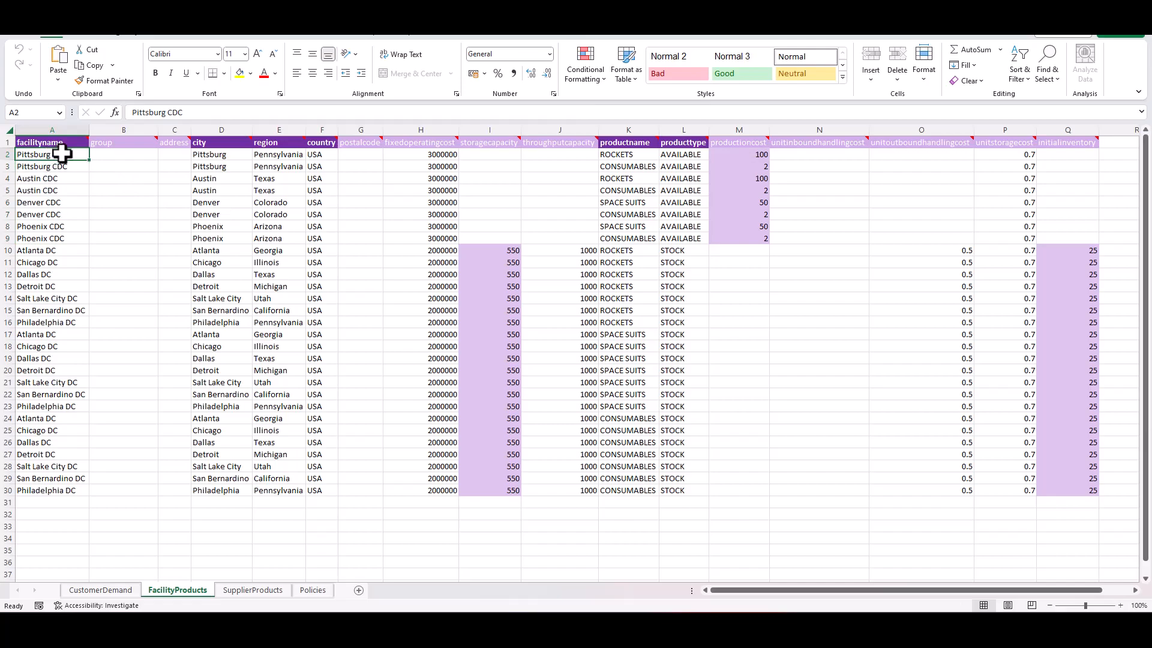
click(628, 154)
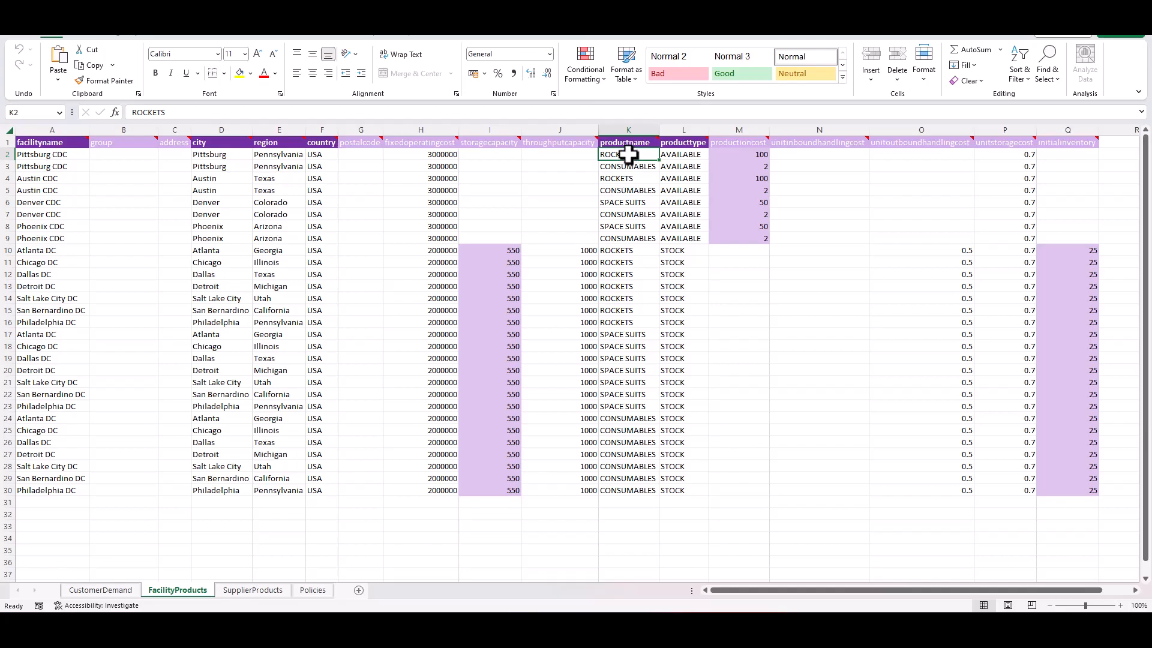
click(63, 156)
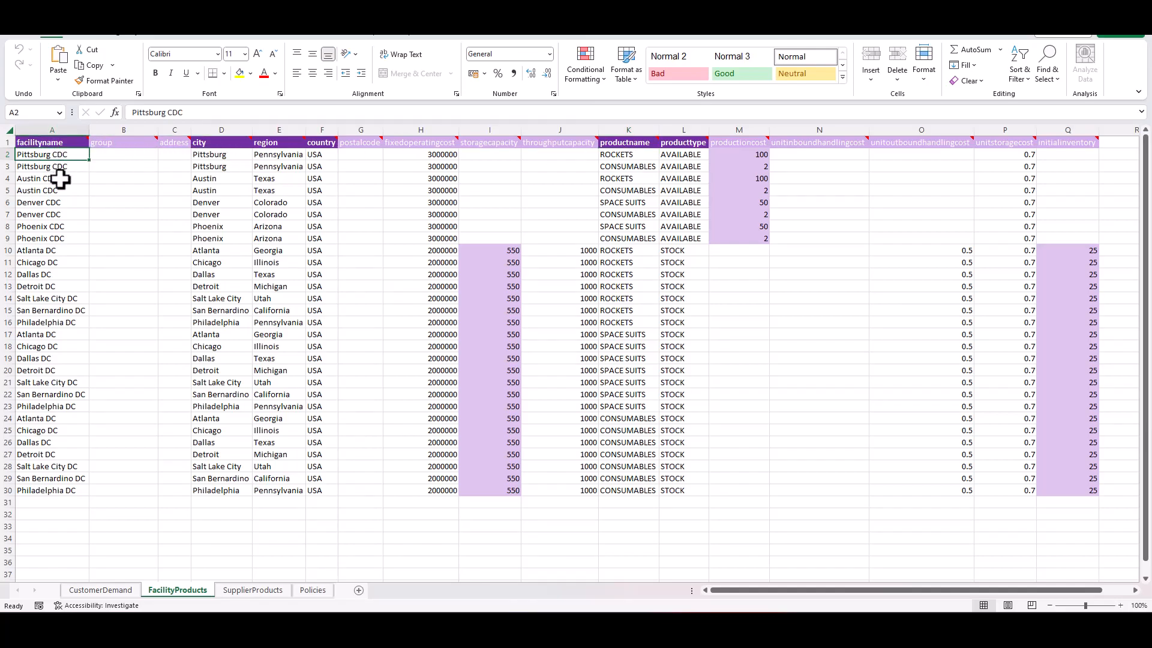
ctrl+click(60, 179)
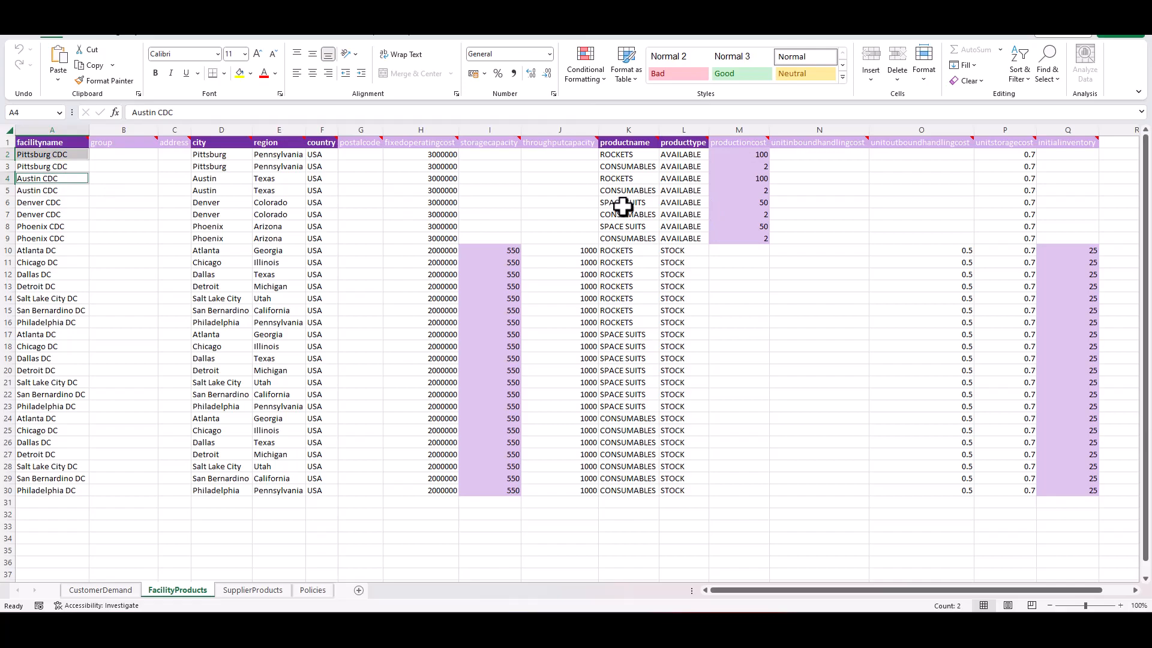
click(51, 203)
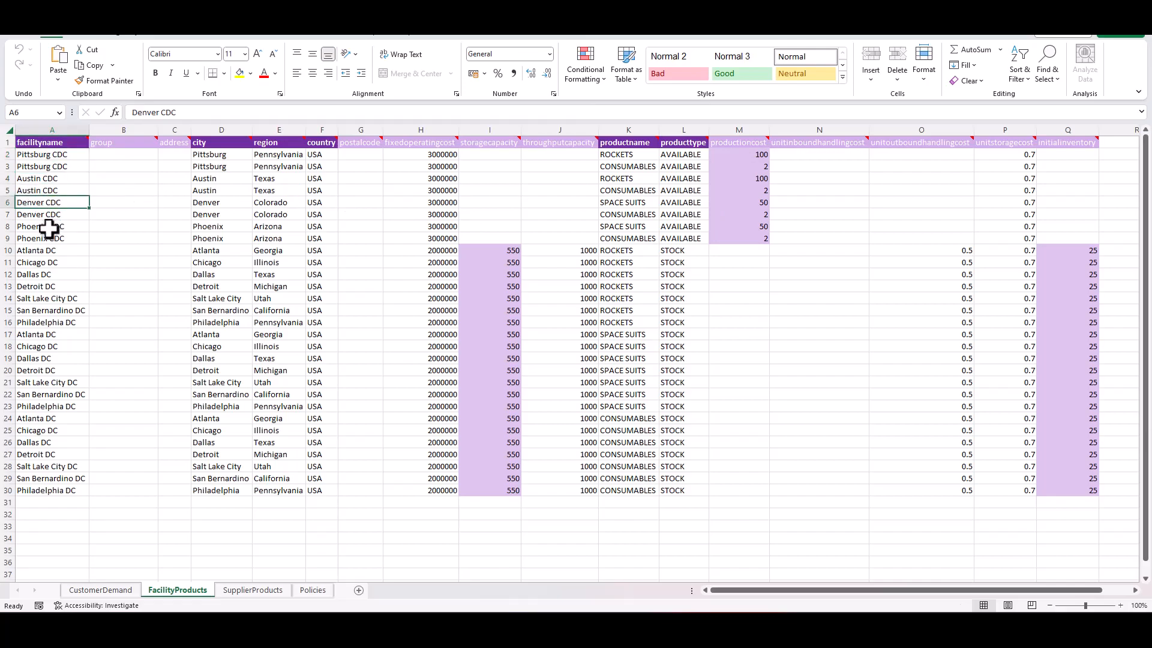
ctrl+click(48, 228)
click(625, 163)
click(631, 155)
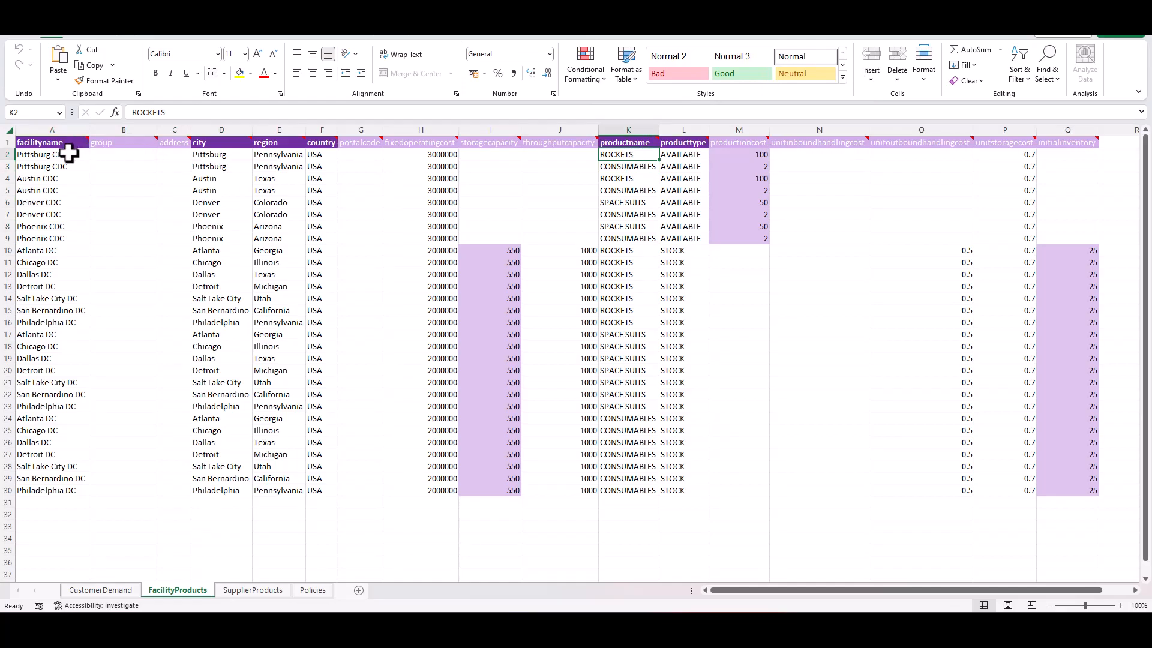
- Examine the fixed operating cost, product type note and options, and production cost in the first Pittsburg CDC row
click(442, 155)
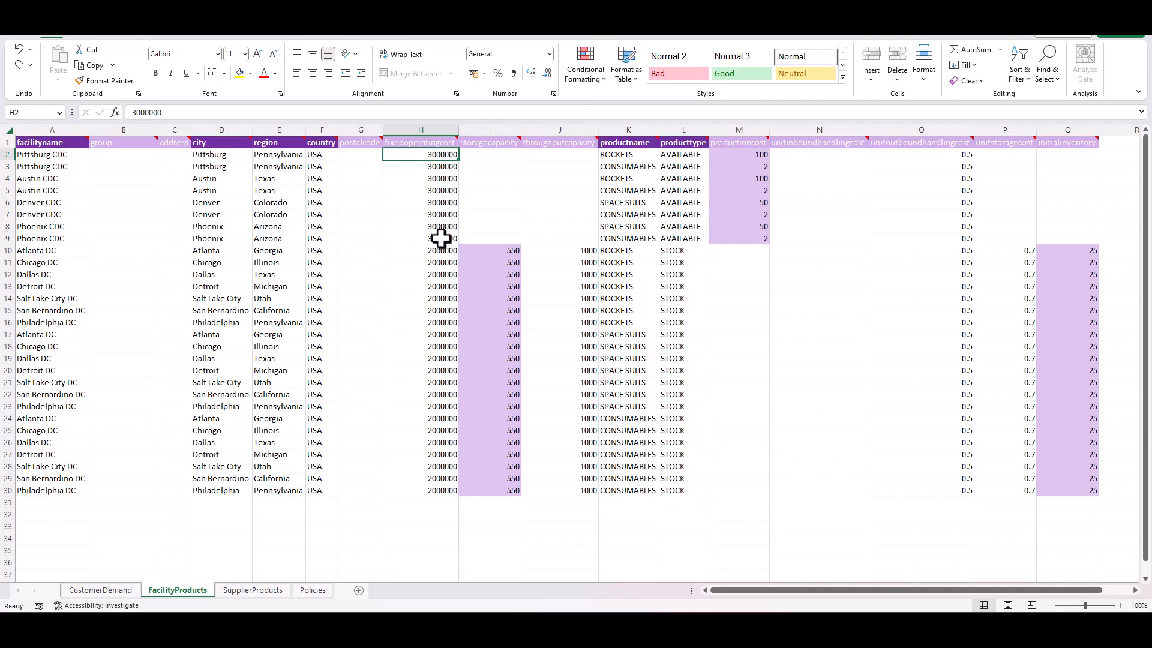
click(690, 145)
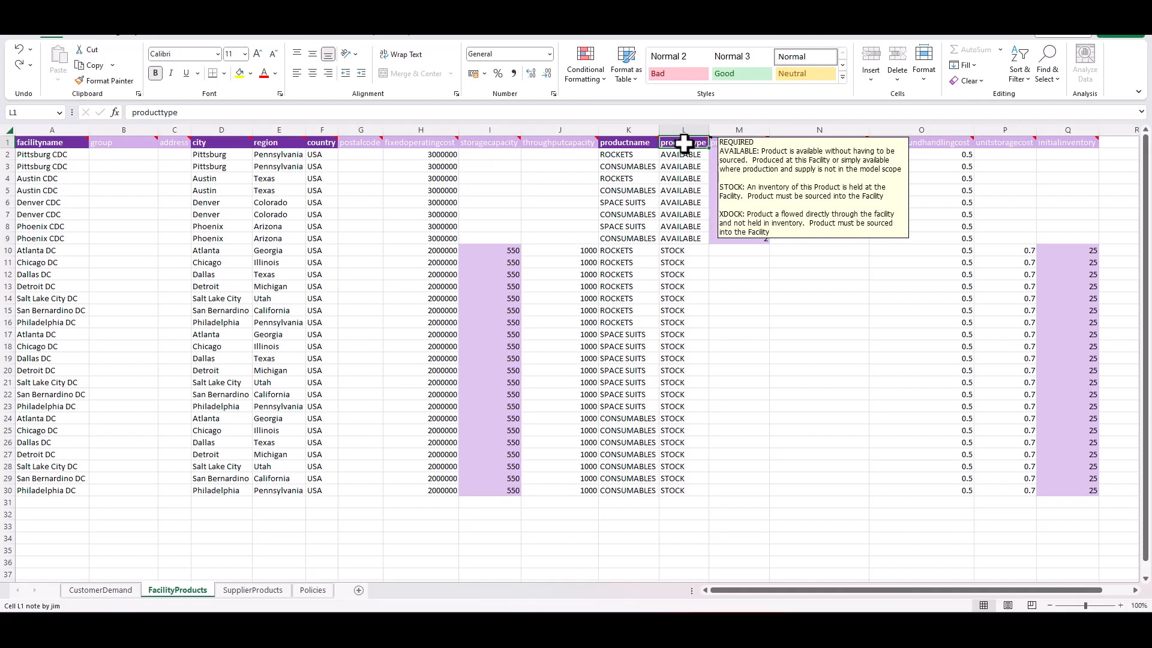
click(680, 156)
click(715, 154)
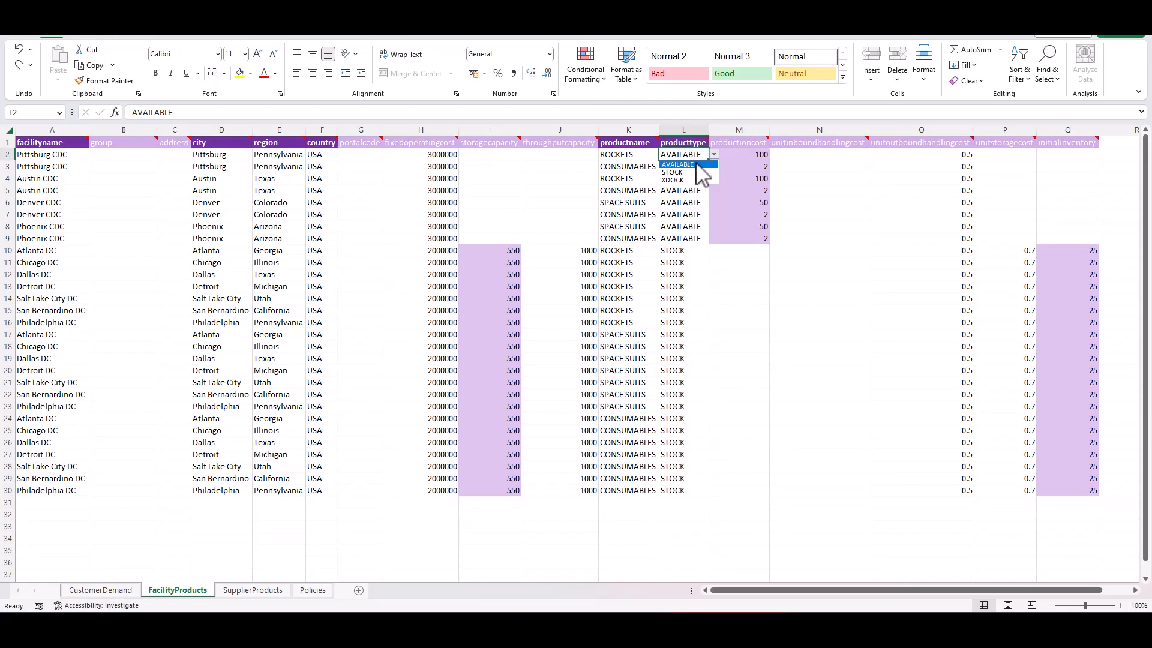
click(753, 159)
click(751, 155)
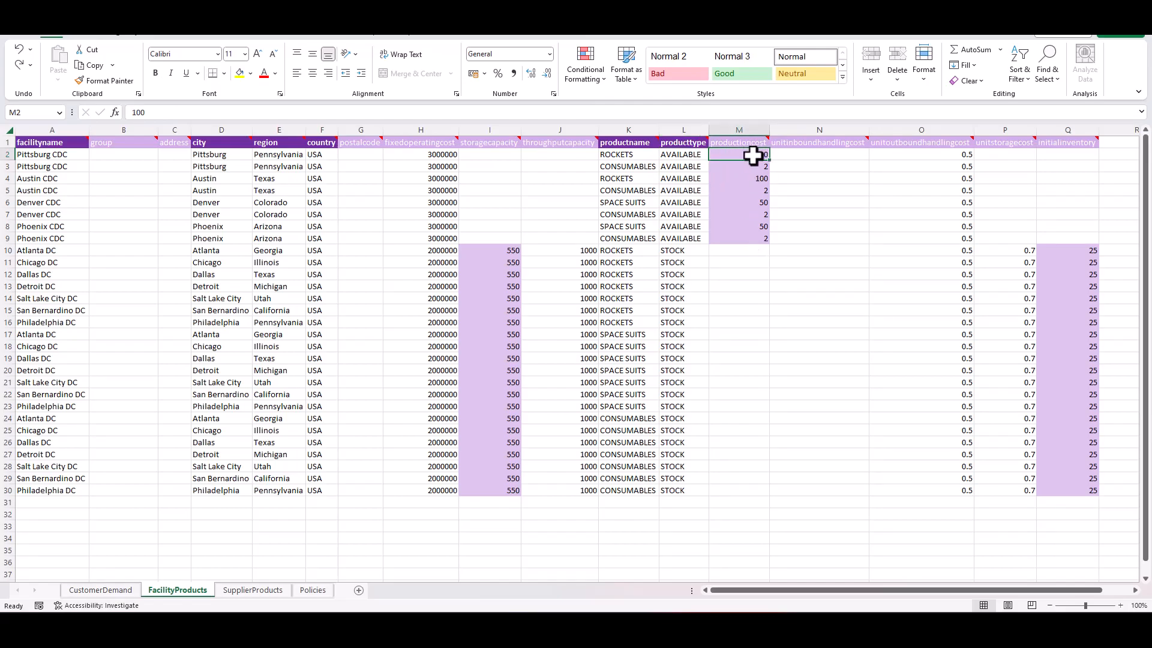
click(683, 155)
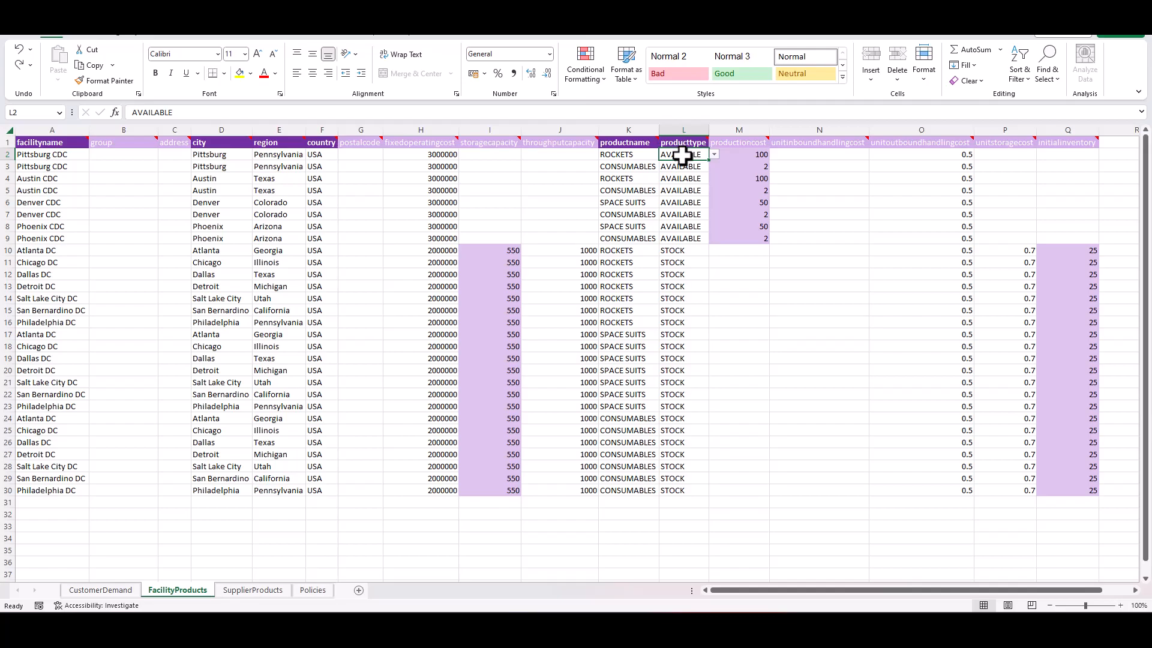
- Highlight the Atlanta to Philadelphia DC names in A10:A16, then check the SupplierProducts sheet and return to FacilityProducts
click(63, 251)
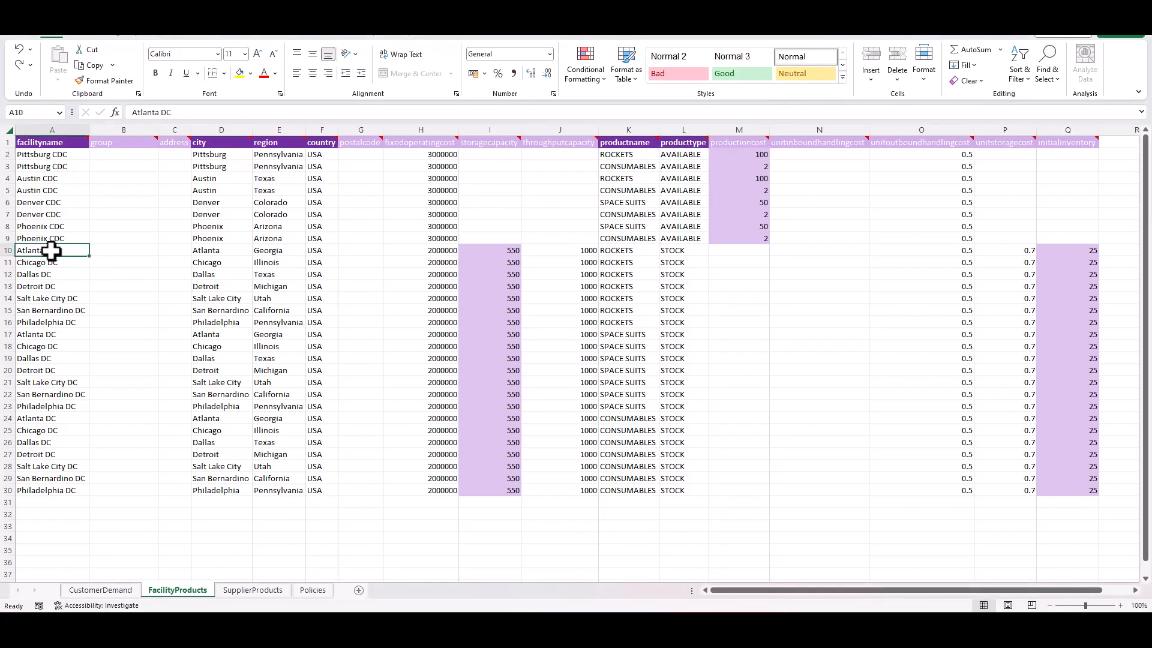
drag(60, 251, 56, 322)
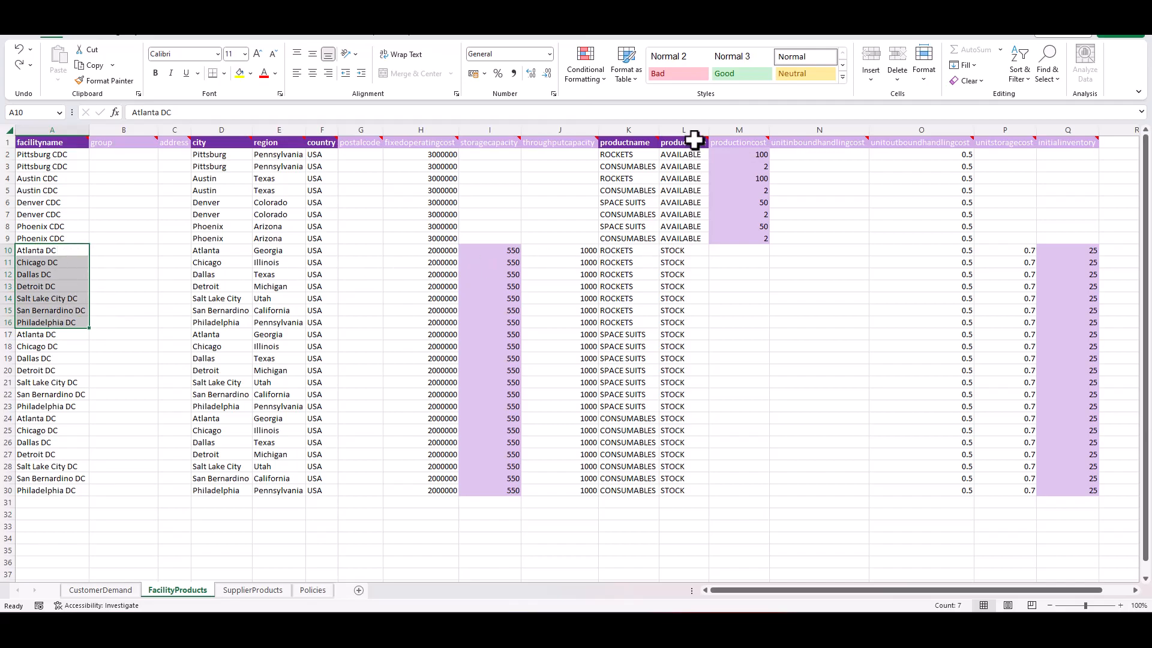
mouse_move(690, 142)
click(75, 253)
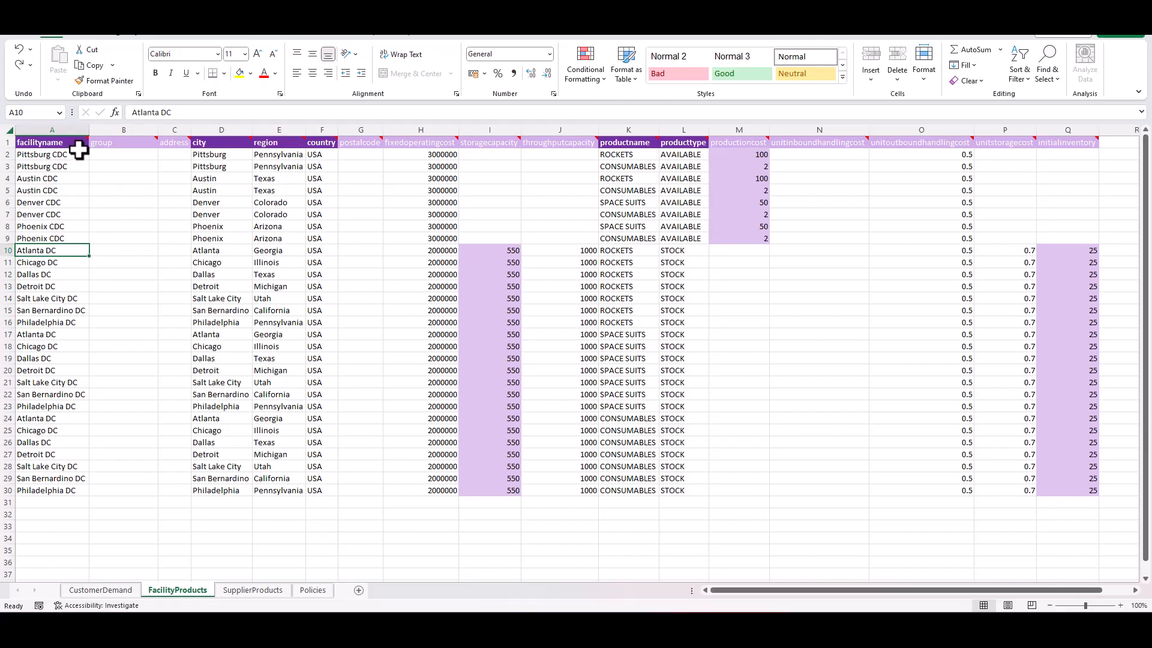
key(ctrl+Page_Down)
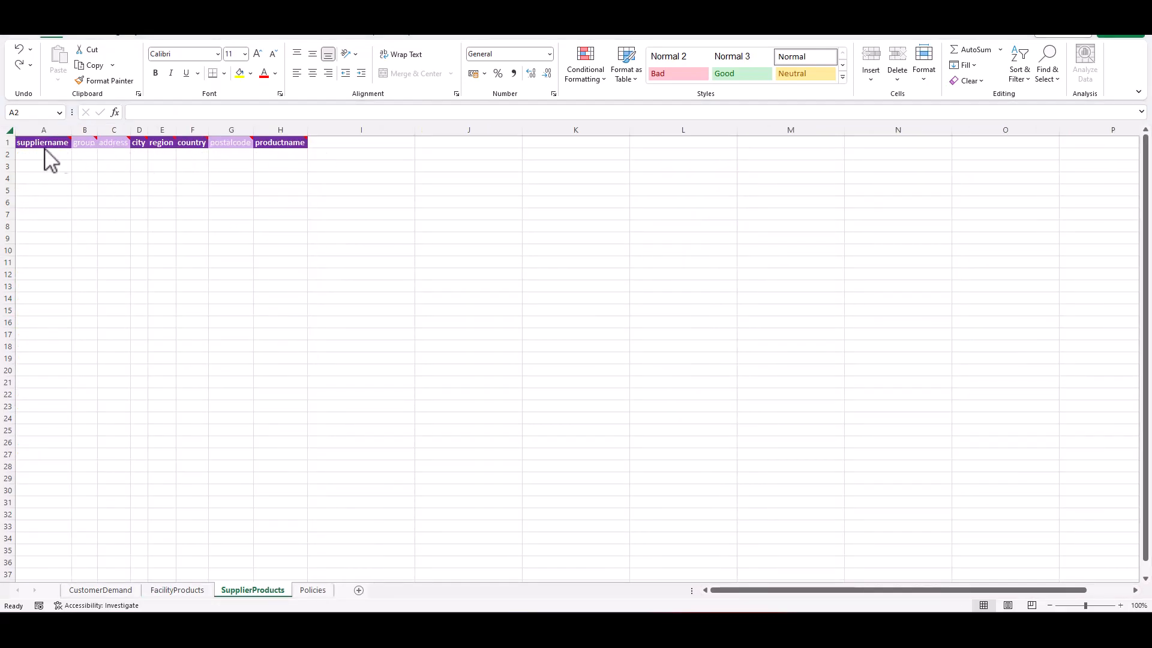
click(177, 591)
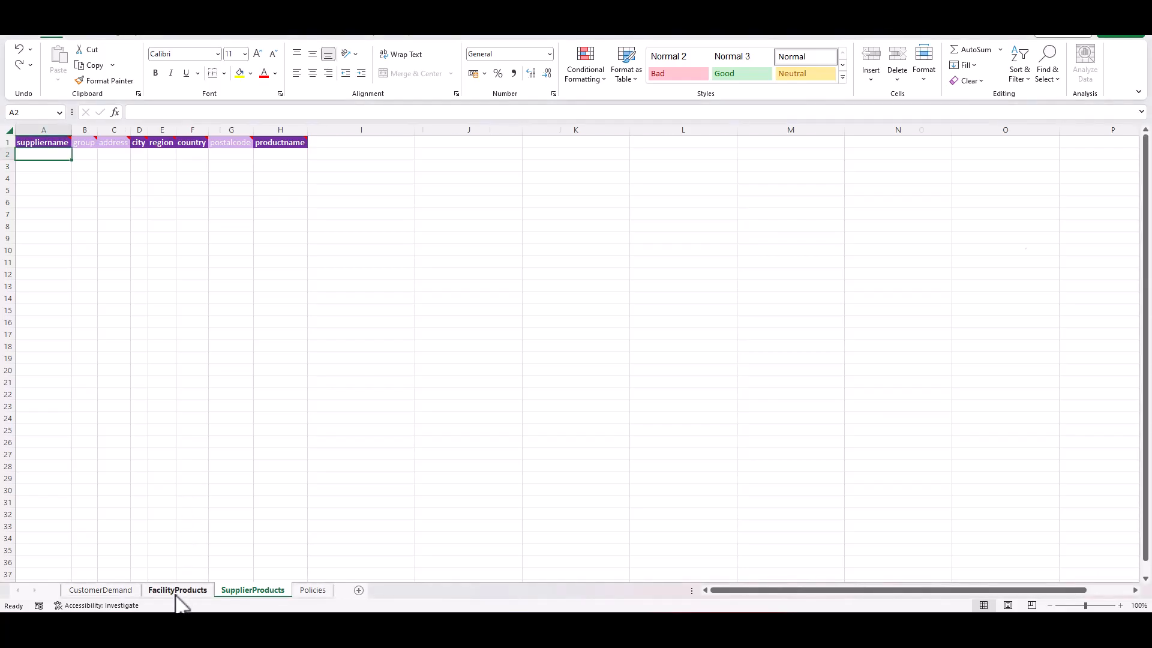
click(177, 591)
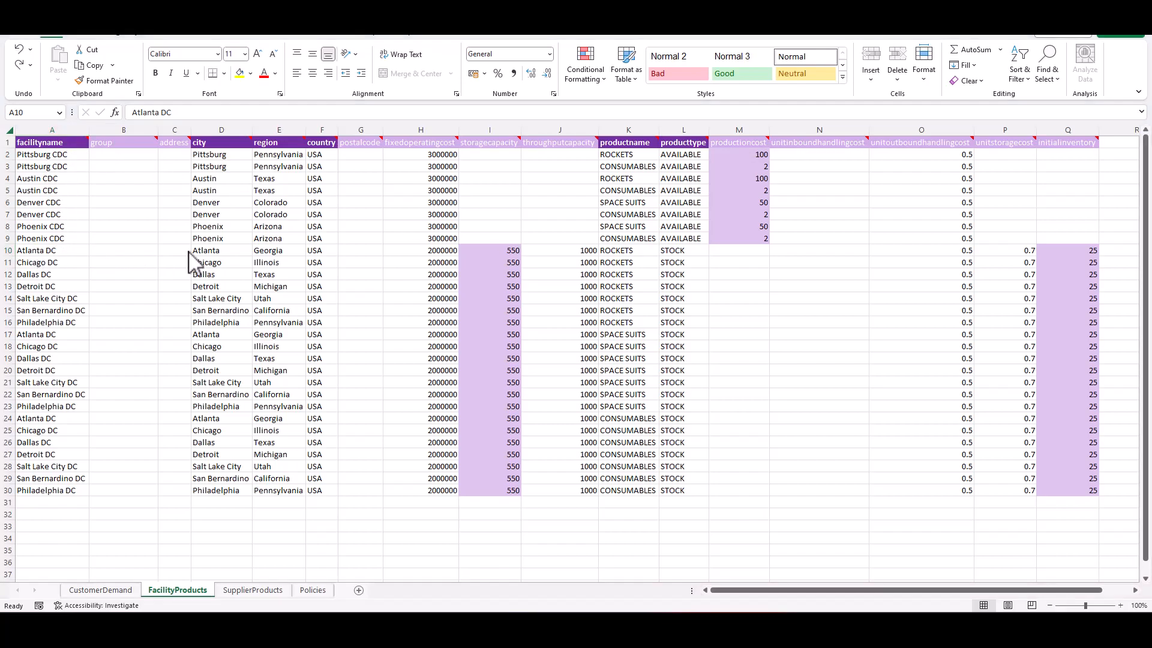
- Review the Atlanta DC row's fixed operating cost and product type note and options, keeping STOCK as its product type
click(437, 251)
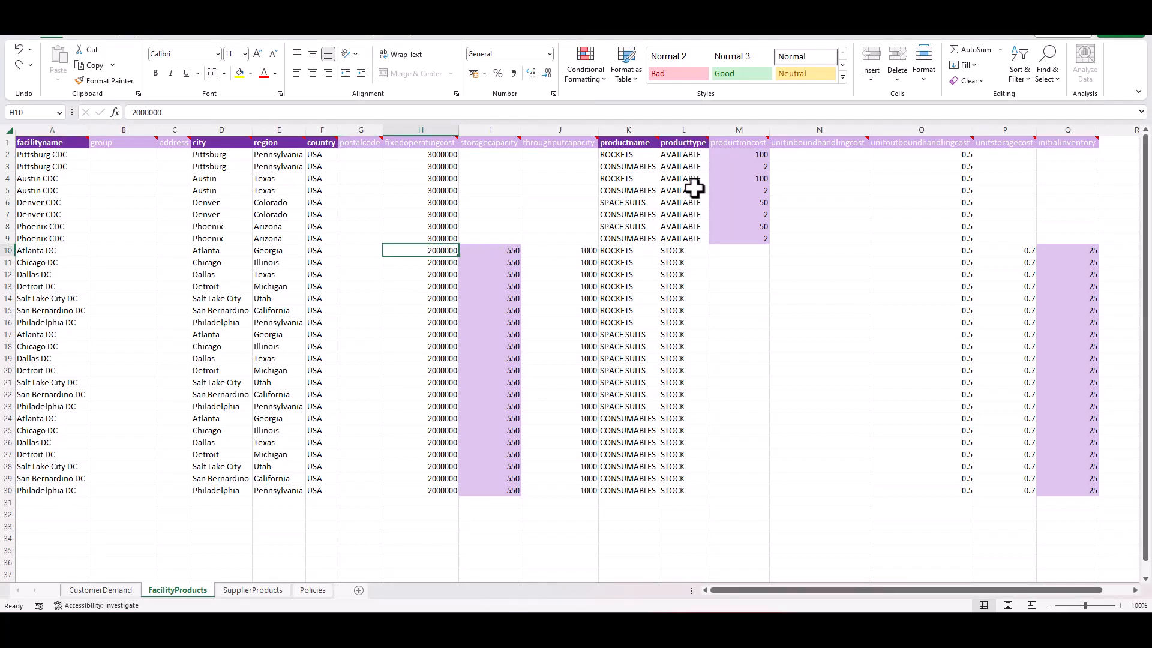
mouse_move(690, 142)
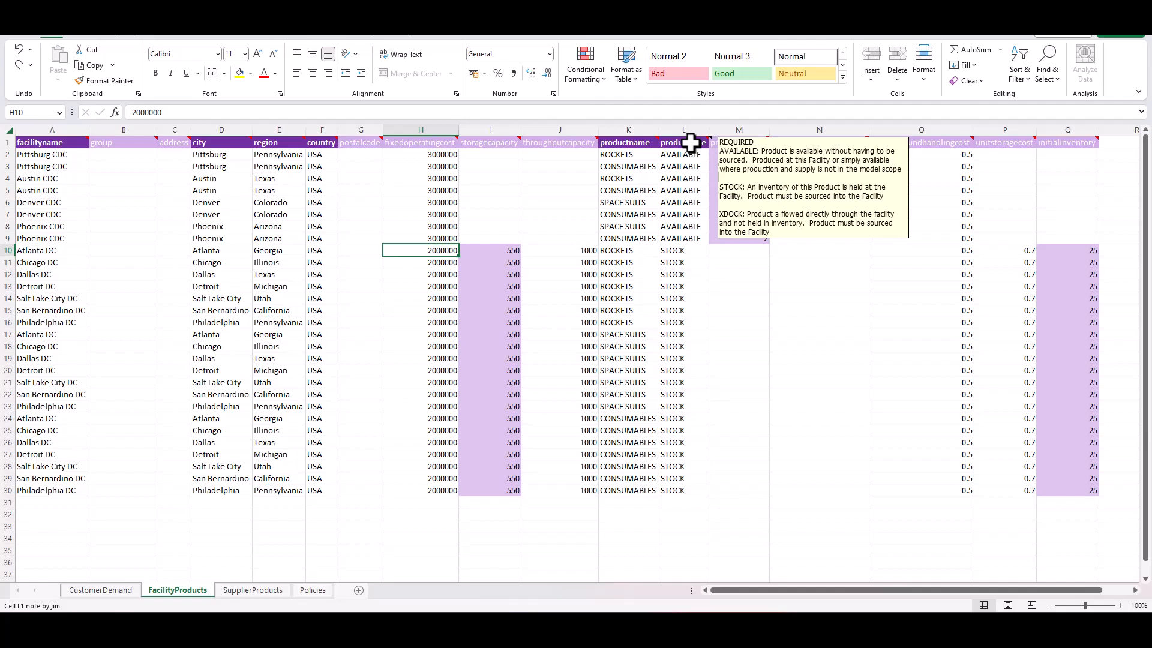
click(690, 251)
click(715, 251)
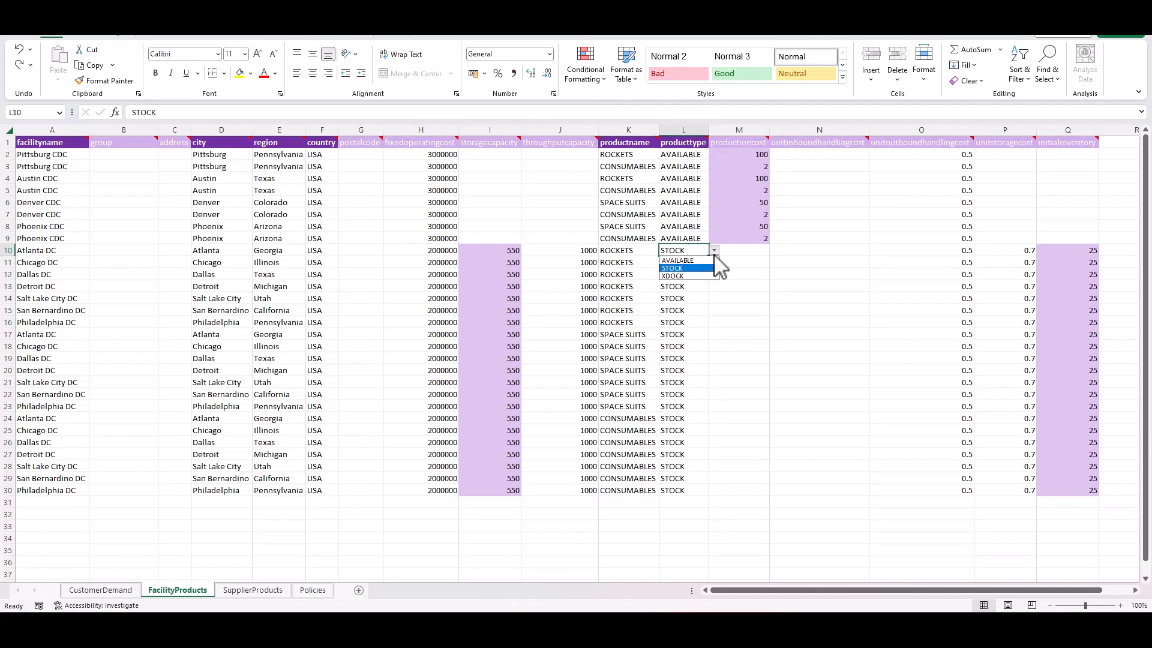
click(690, 142)
click(693, 143)
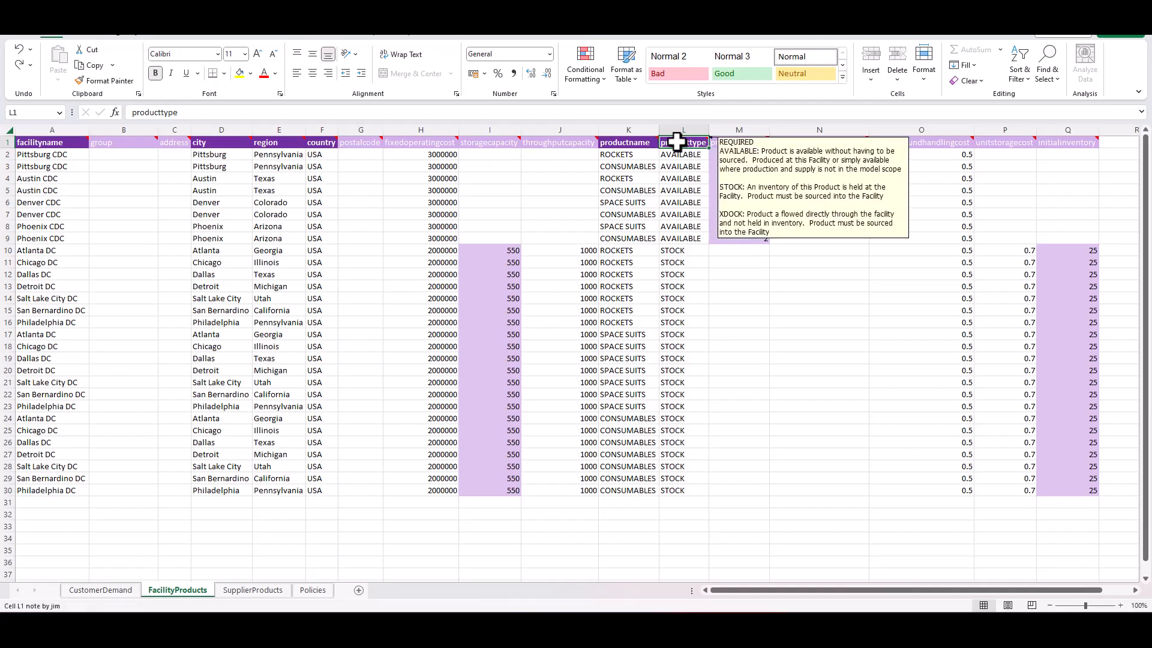
click(690, 250)
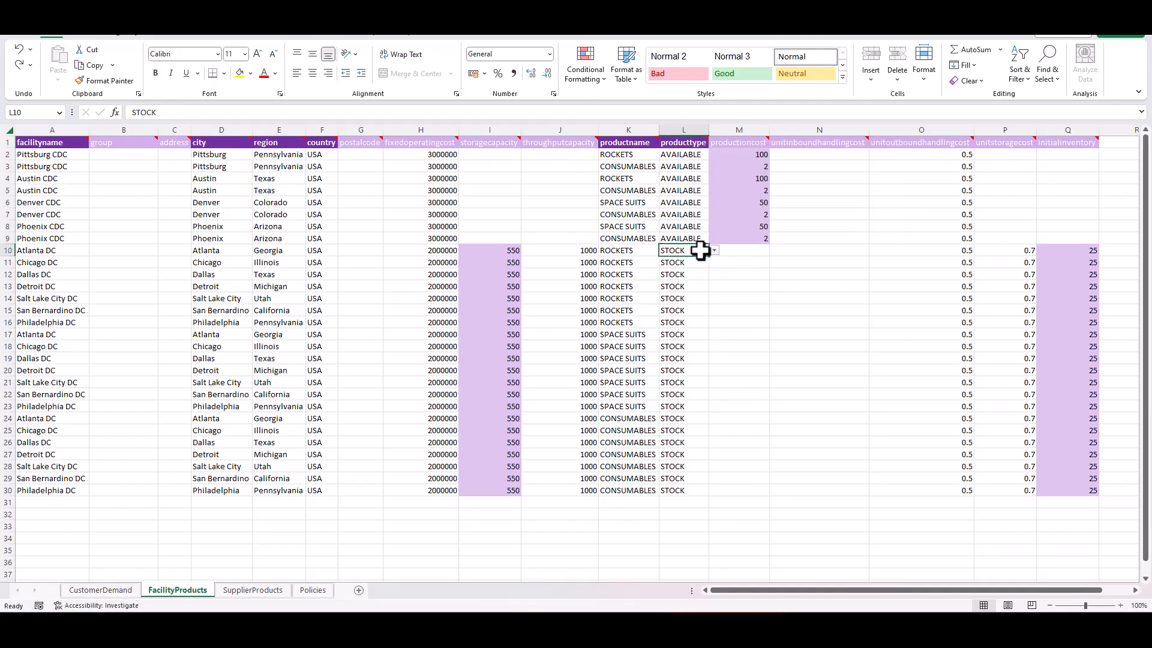
click(715, 250)
click(693, 268)
- Examine the initial inventory and unit storage cost of ROCKETS at Atlanta DC
click(1083, 249)
click(1082, 260)
click(1083, 249)
click(1019, 248)
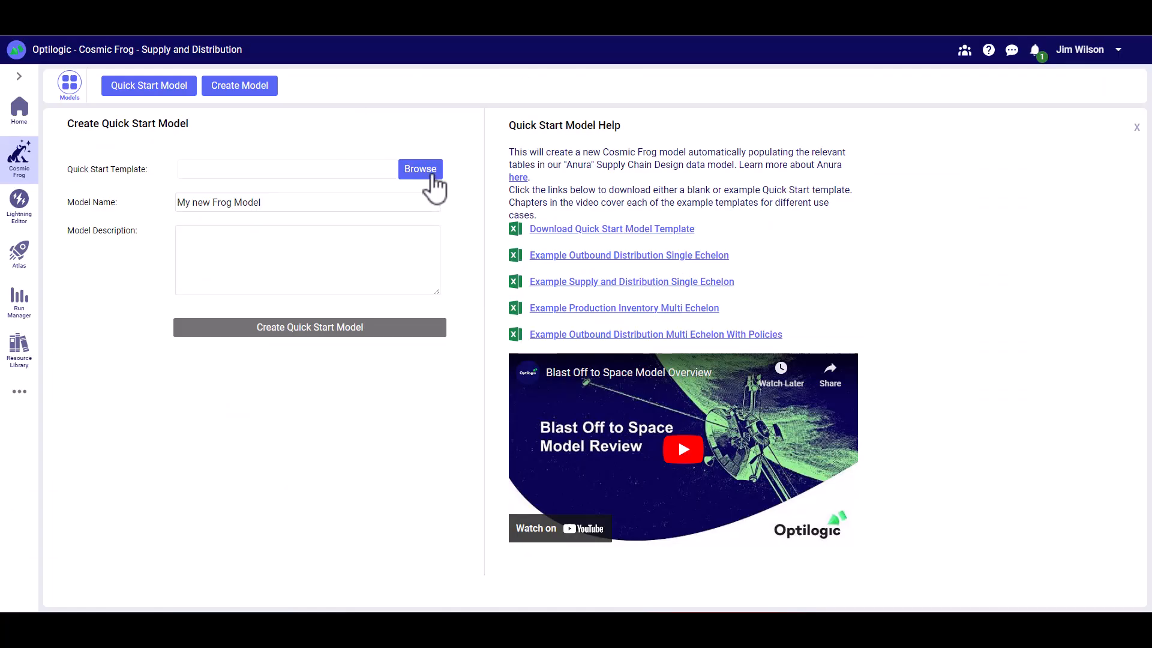
- In Cosmic Frog, load Example Production Inventory Multi Echelon.xlsx as the Quick Start template
click(431, 180)
drag(449, 93, 578, 128)
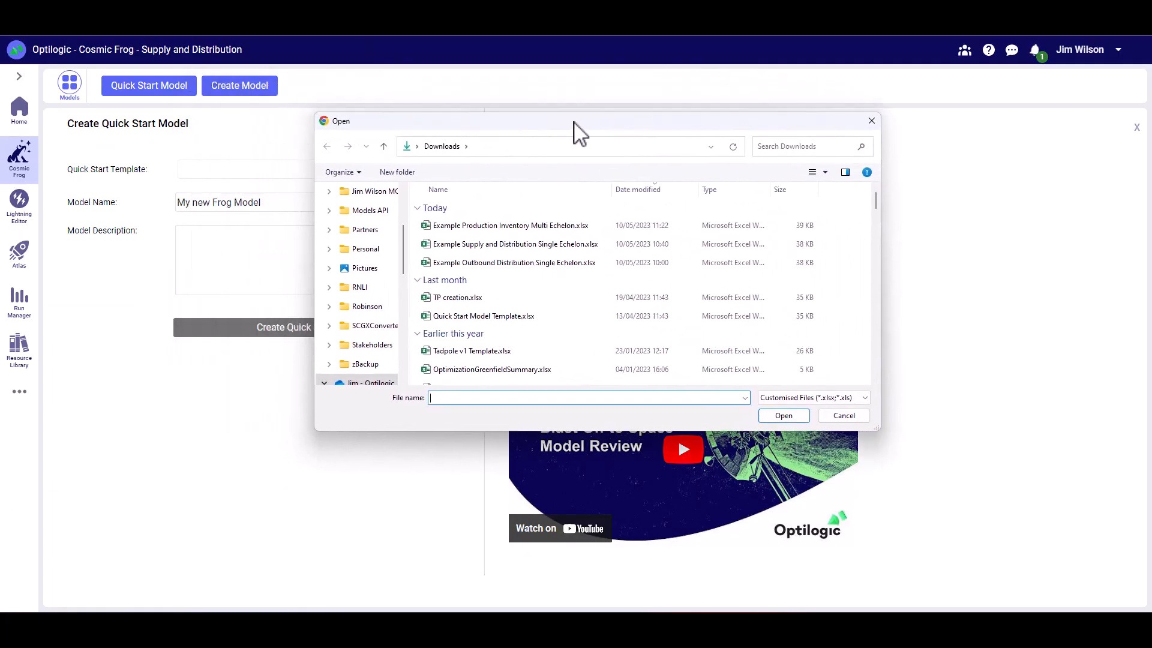
click(462, 226)
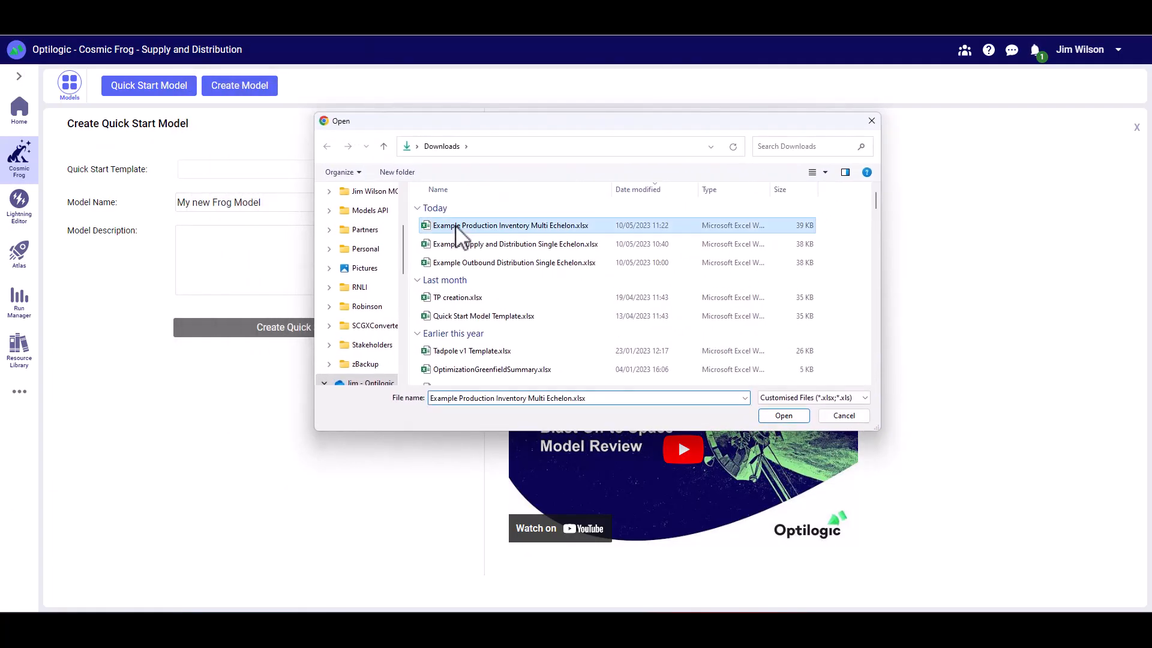
click(784, 416)
- Set both the model name and description to "Production Inventory" and create the Quick Start model
drag(365, 203, 173, 210)
text(Production Inventory)
click(202, 251)
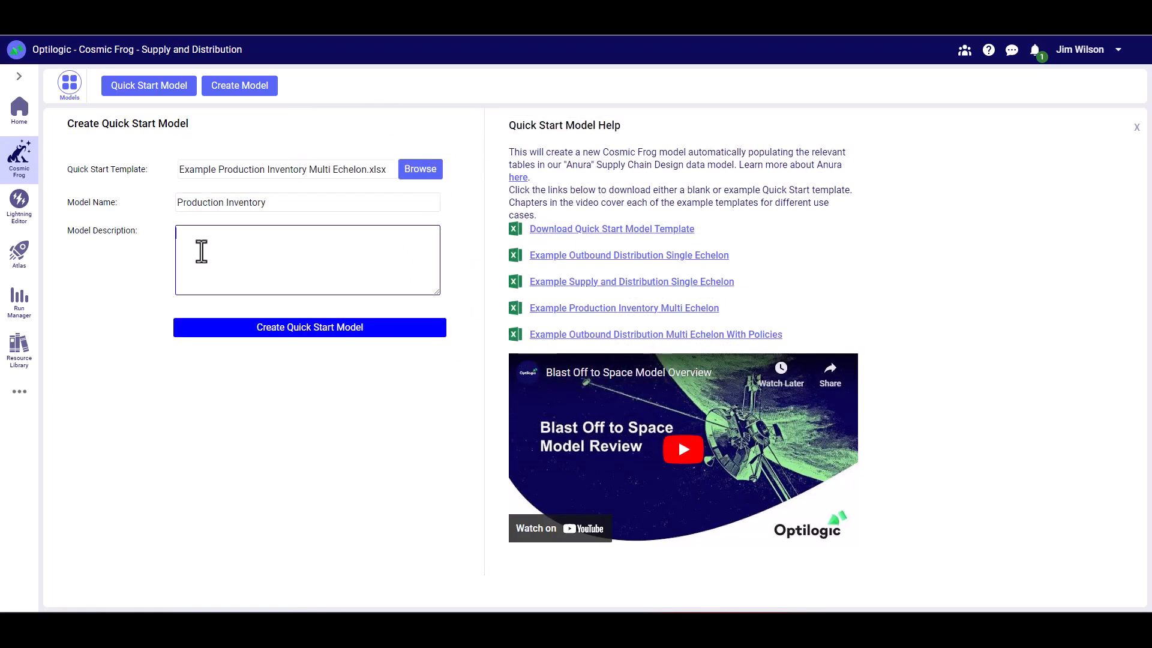
text(Production Inventory)
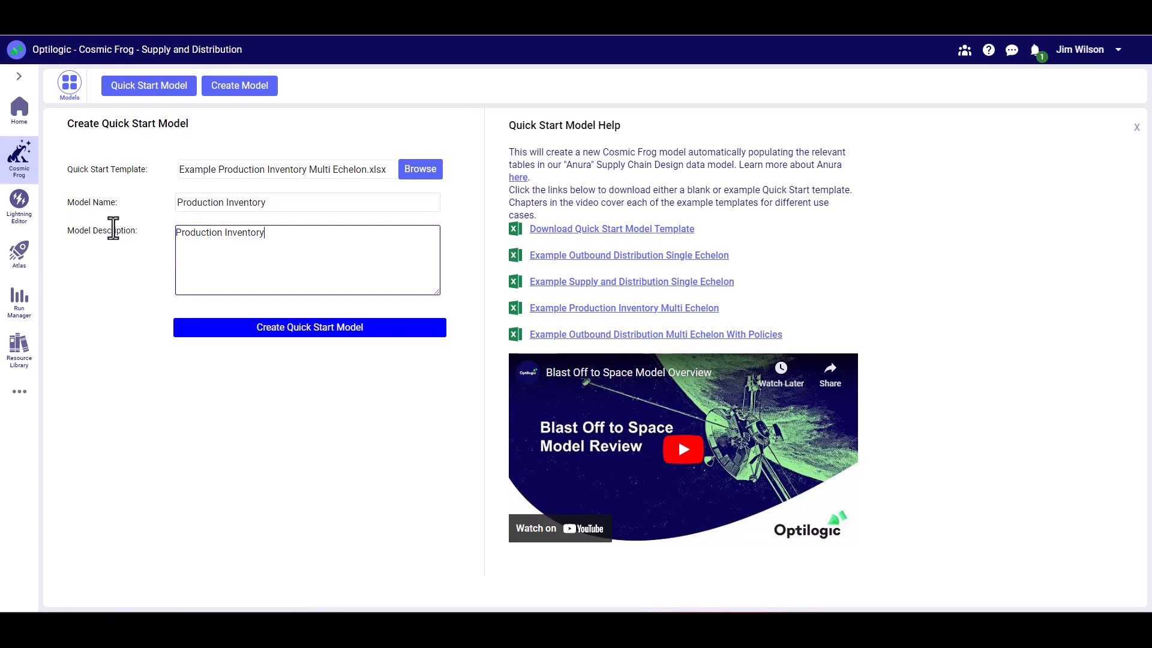
click(273, 332)
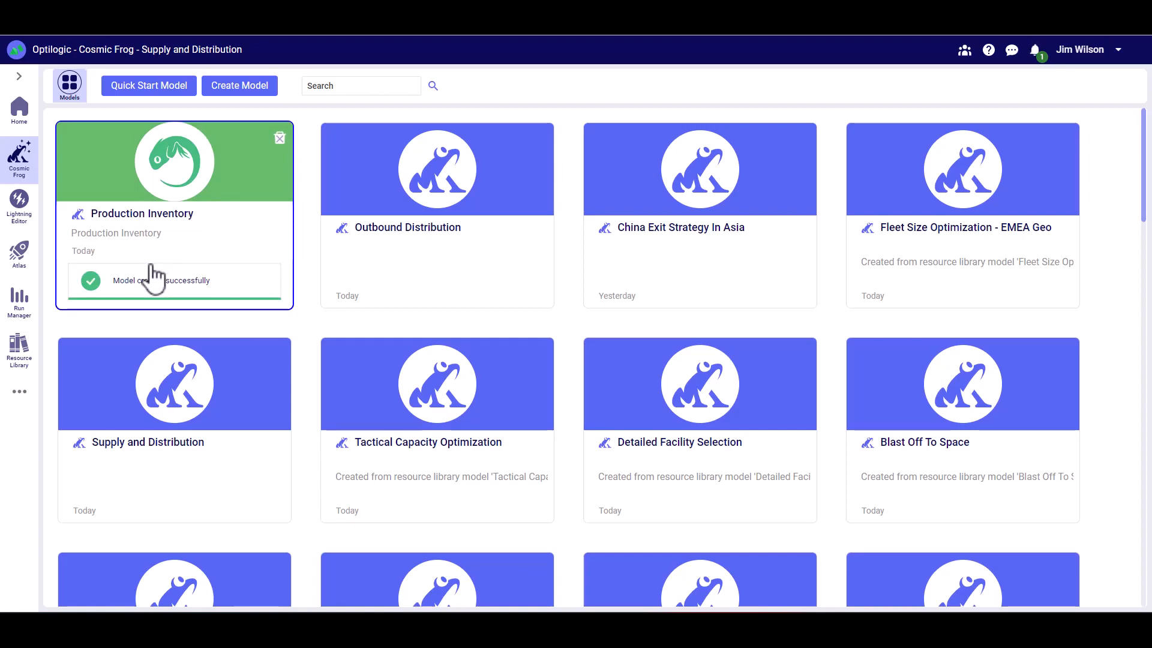
- Open the Production Inventory model with only populated tables listed, and view the latitude and longitude in the Customers table
click(192, 229)
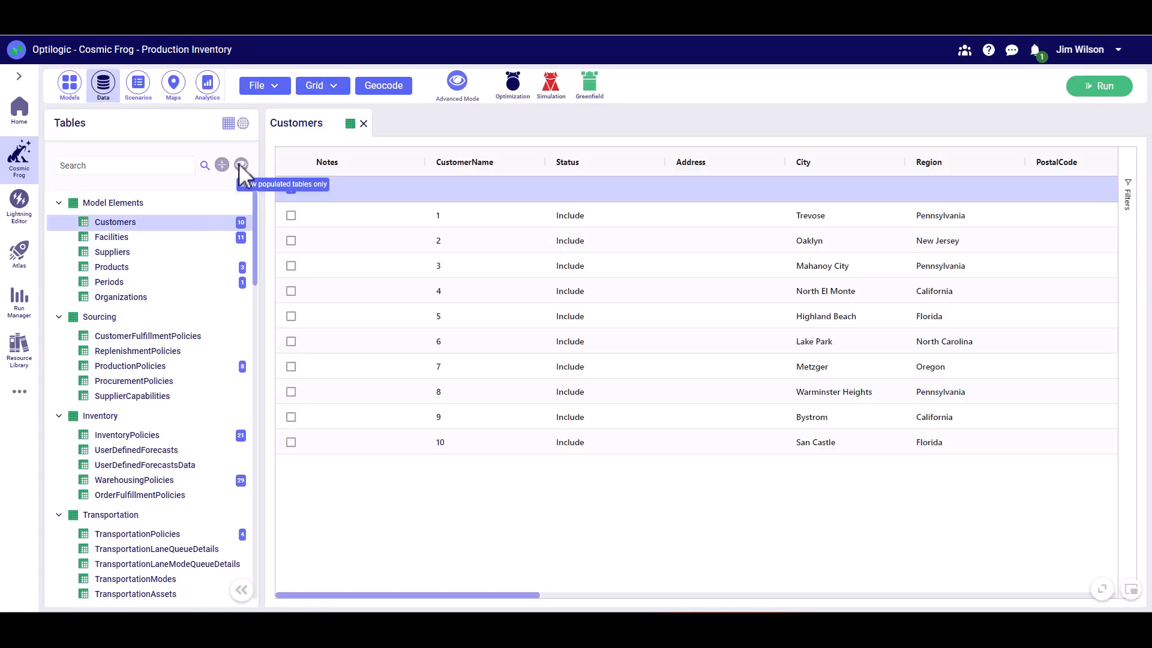
click(240, 166)
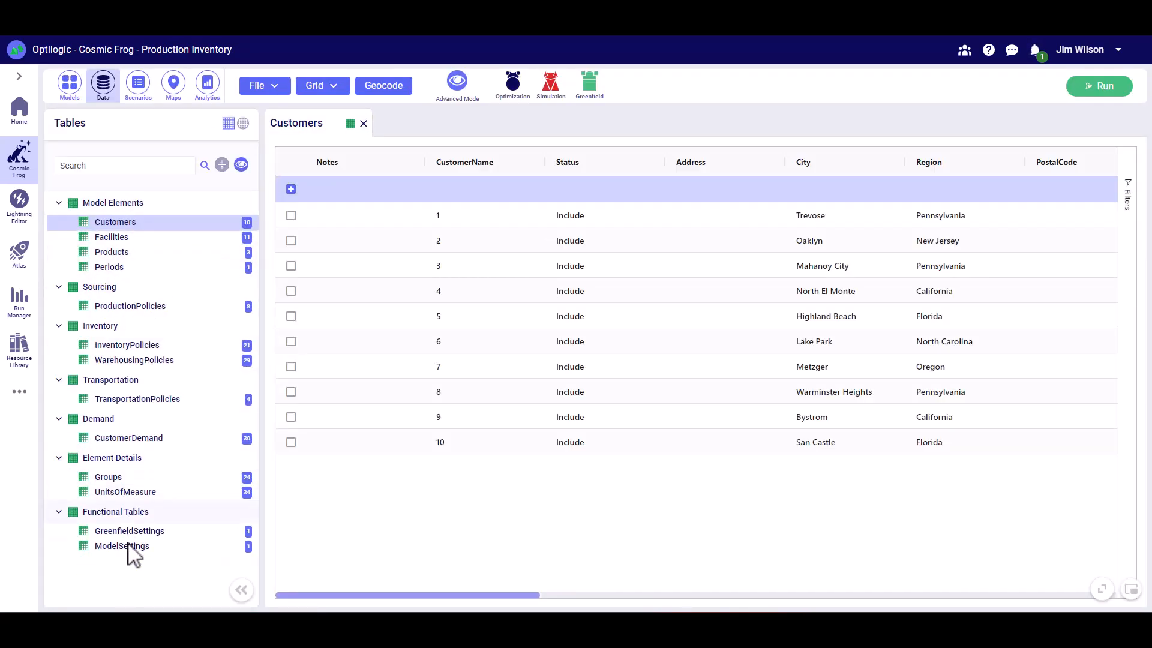
click(135, 221)
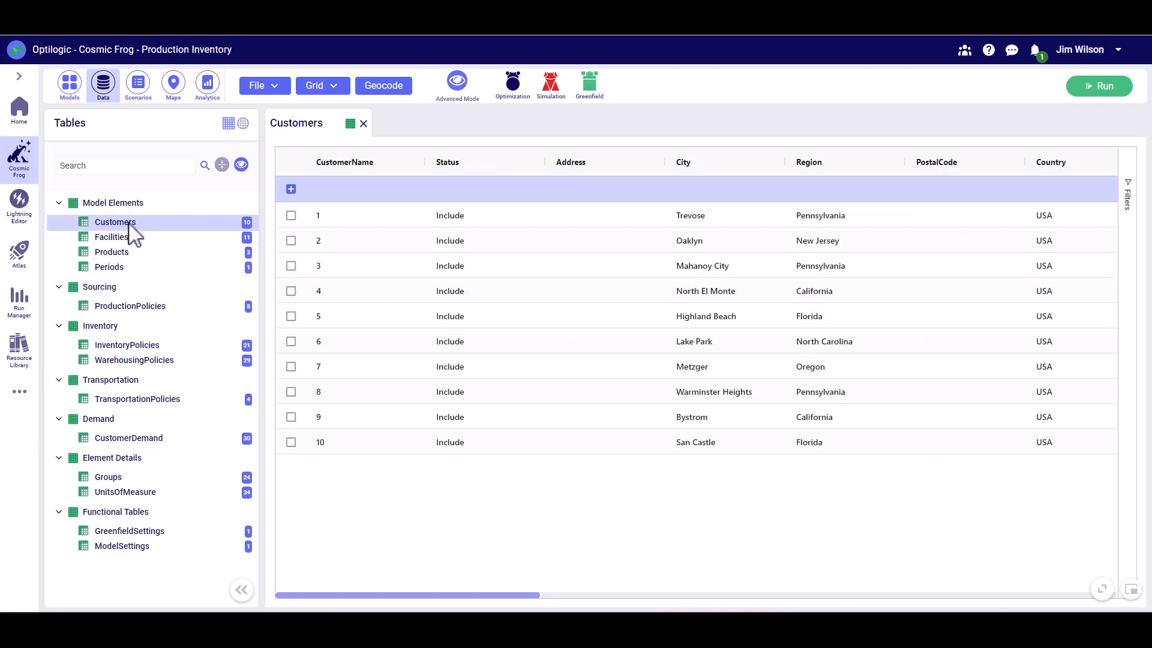
drag(517, 595, 728, 571)
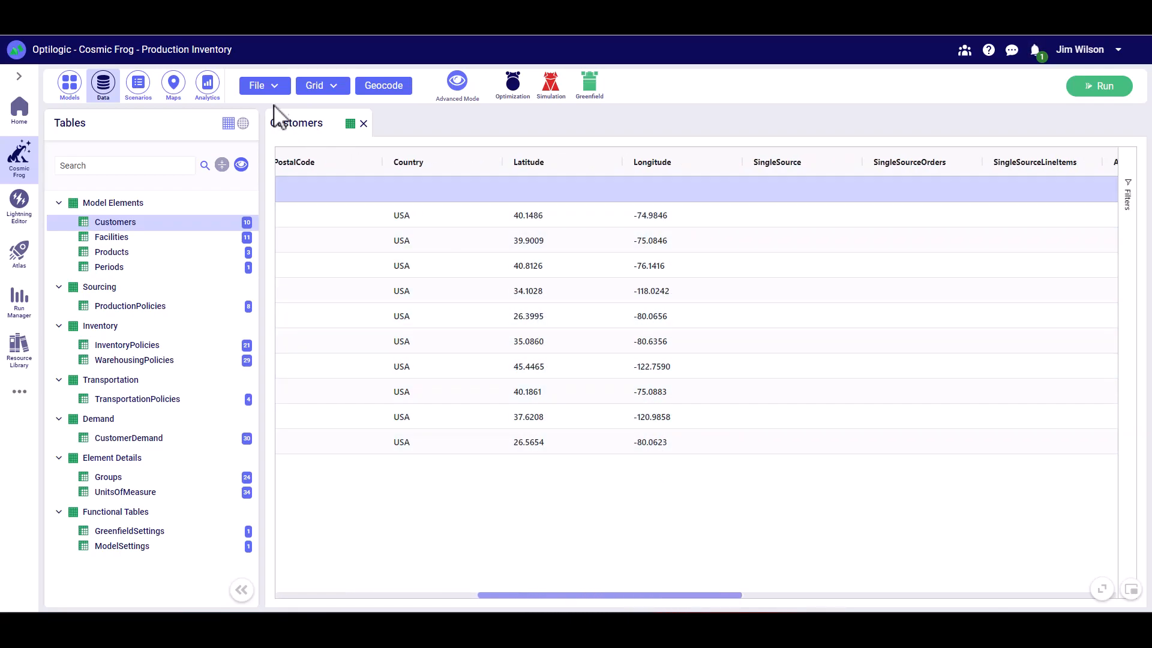
- View the Supply Chain map and inspect the customer 7, Pittsburg CDC and Detroit DC locations
click(180, 86)
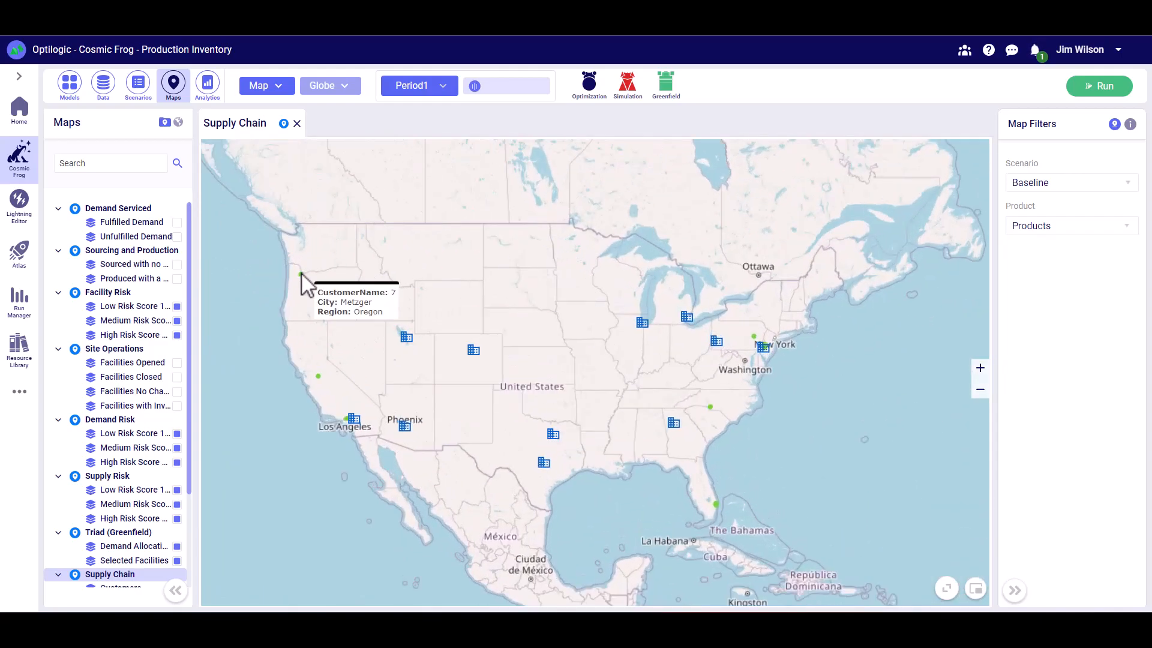
mouse_move(719, 347)
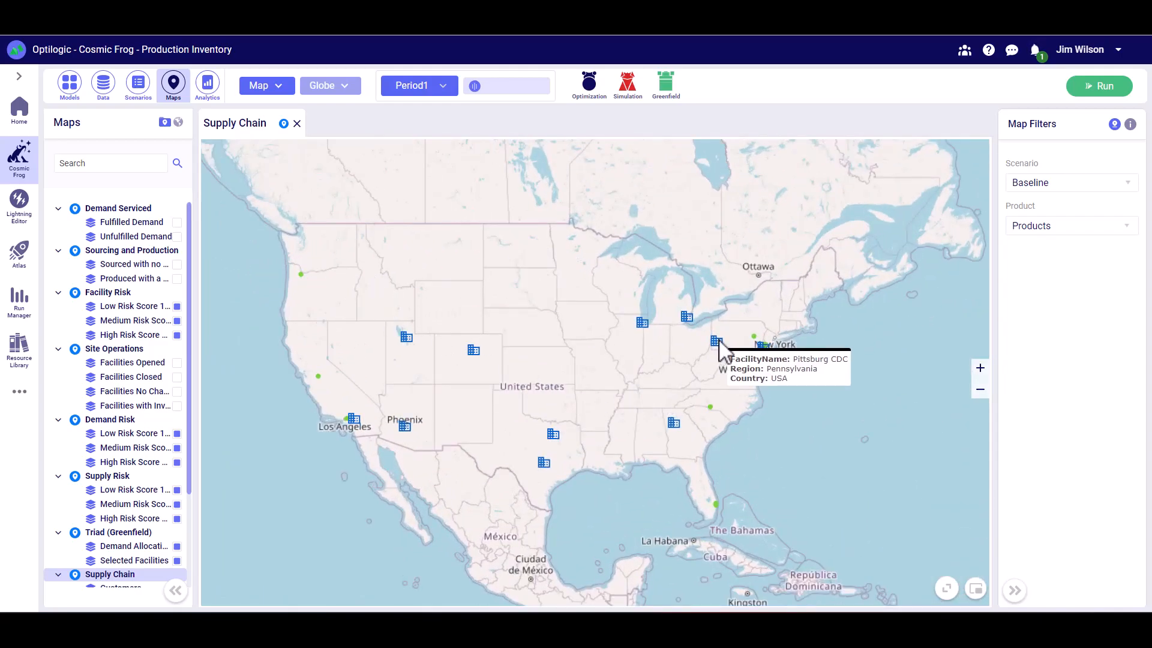
mouse_move(685, 328)
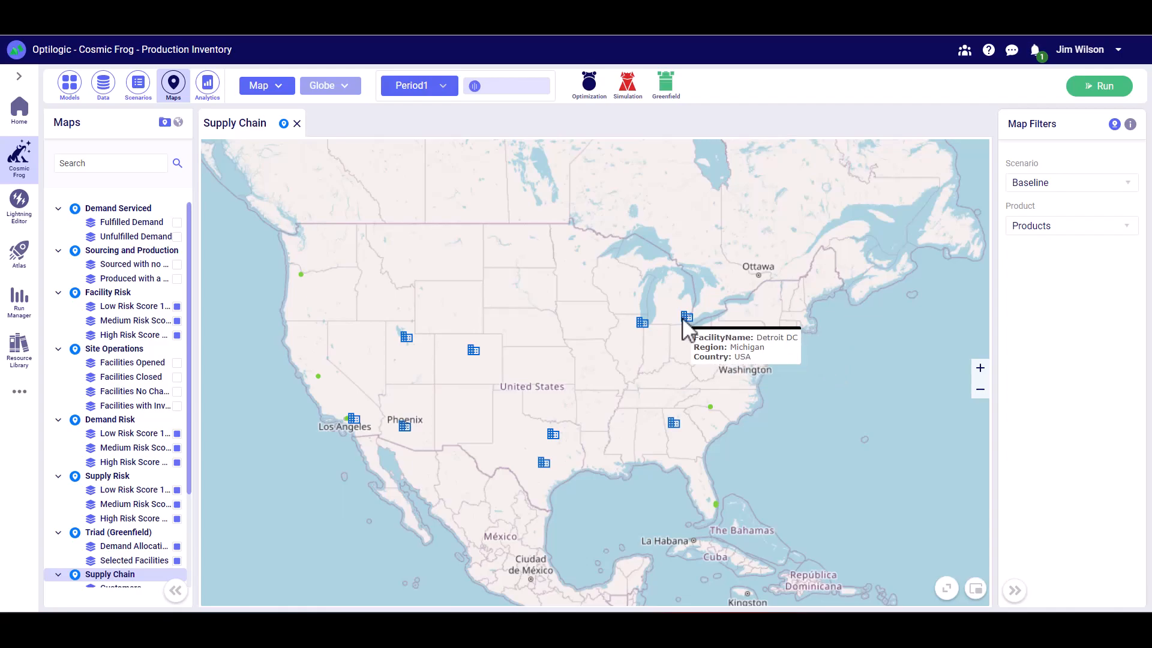
- View the ProductionPolicies table and check the unit cost for each facility and product combination
mouse_move(641, 329)
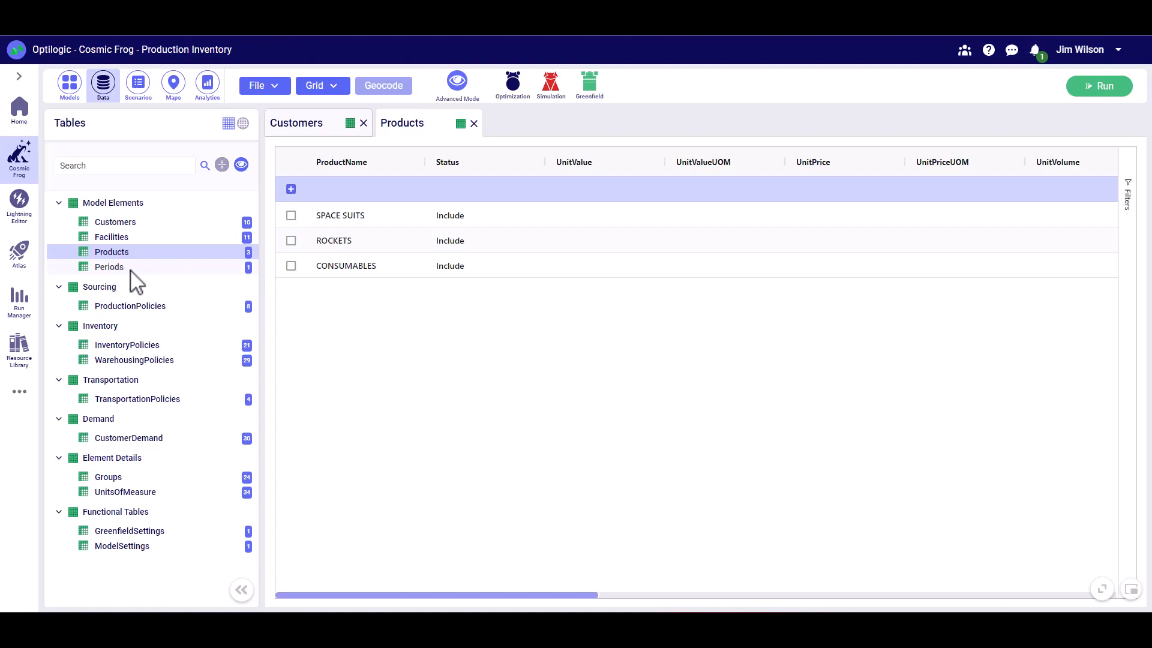
click(138, 306)
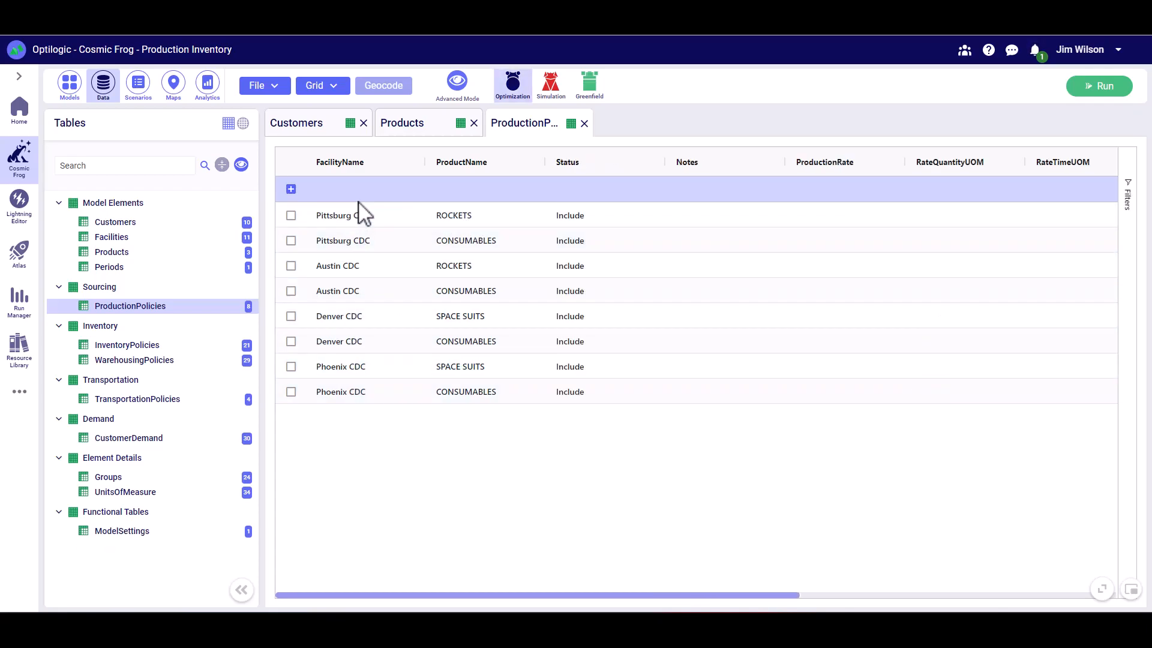
drag(508, 603, 785, 600)
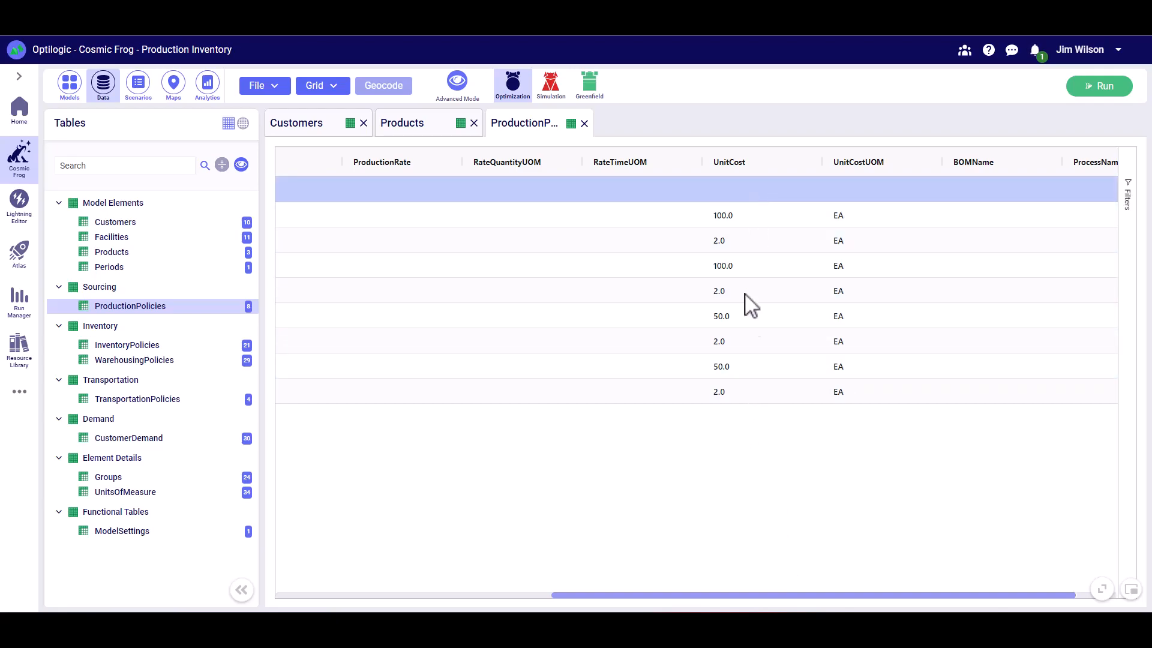
drag(747, 604, 729, 603)
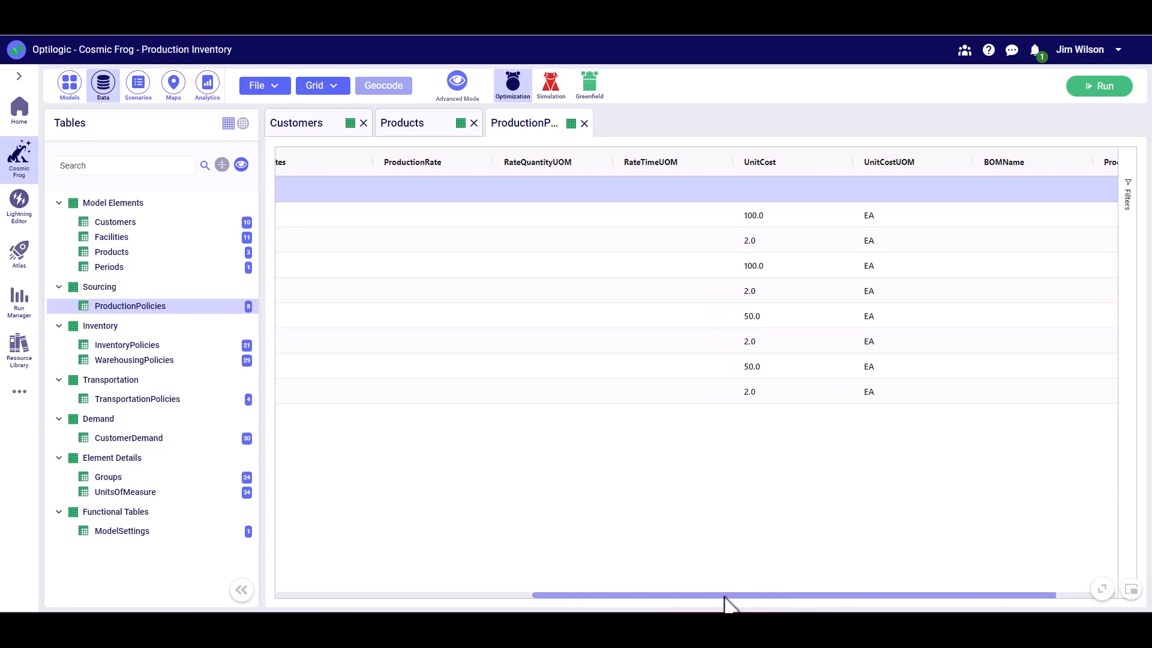
- View the InventoryPolicies table and check the stocking sites, initial inventory and unit storage cost for each DC and product
click(135, 347)
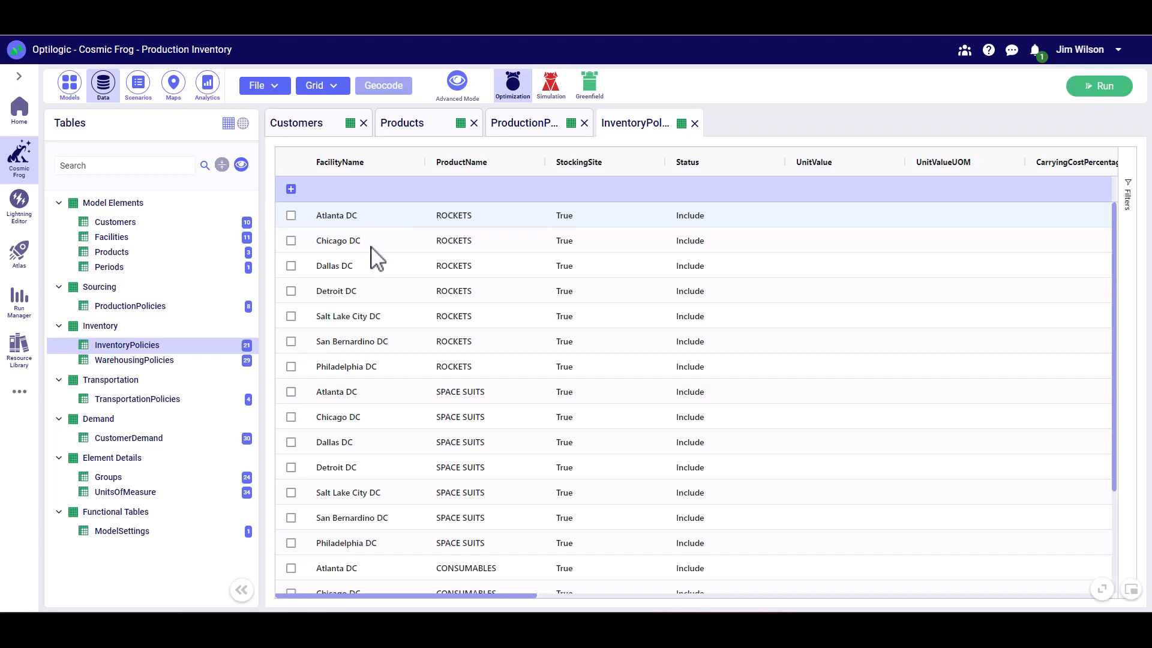
scroll(372, 264, down, 3)
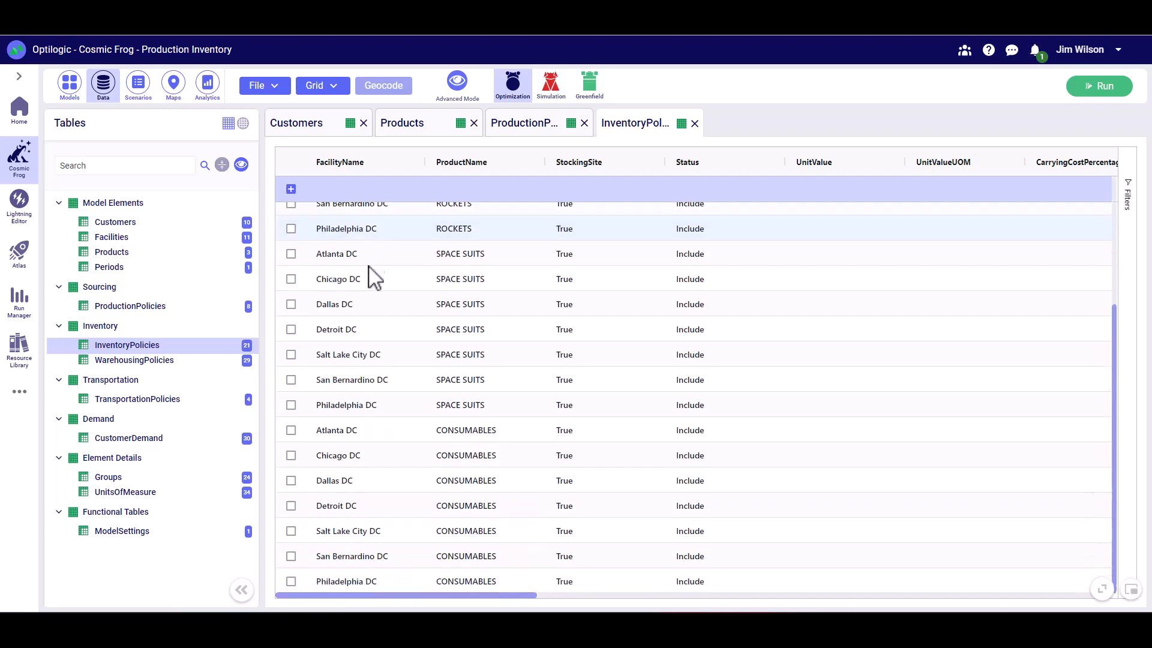
scroll(374, 270, up, 3)
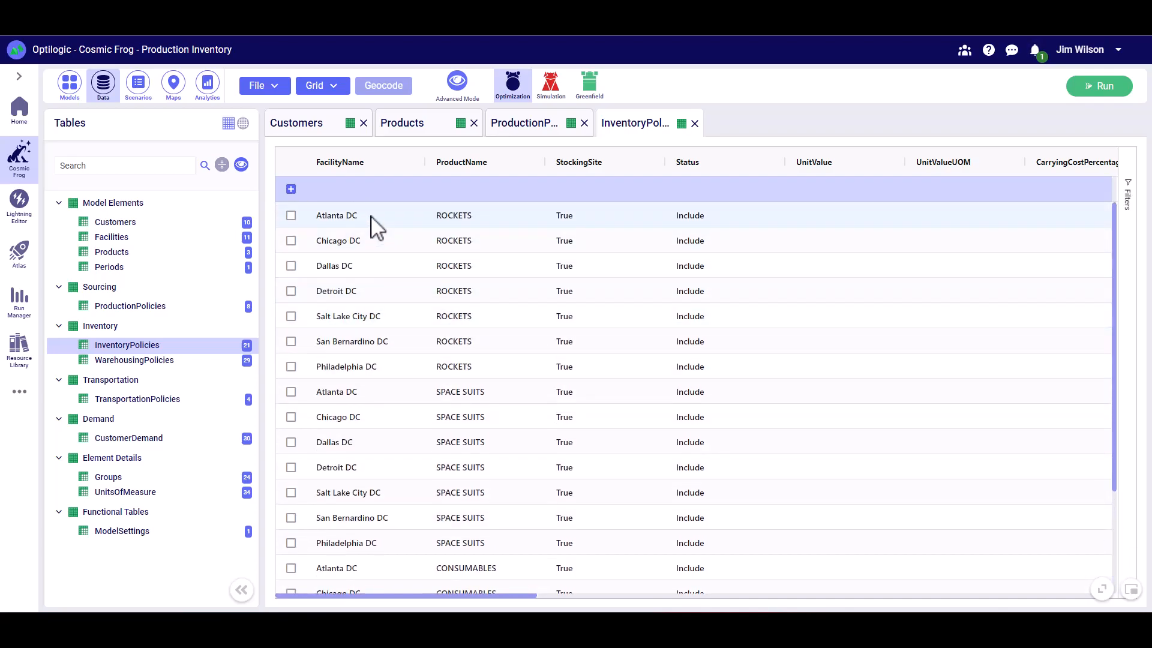
scroll(466, 373, down, 3)
scroll(528, 288, up, 3)
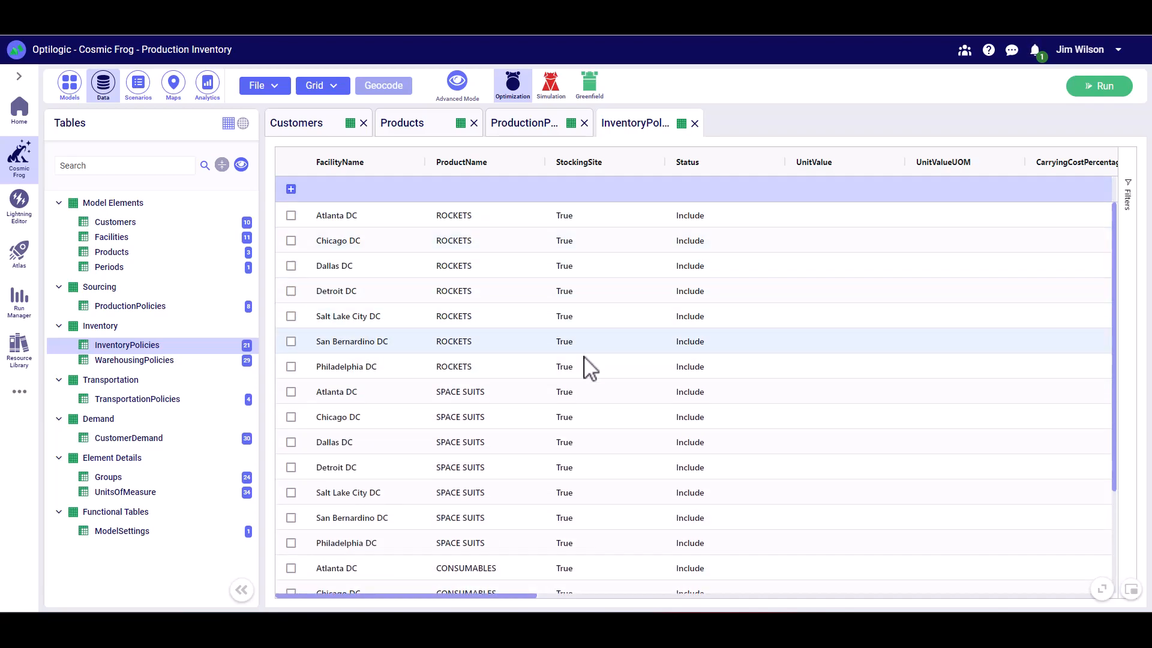
drag(526, 597, 767, 598)
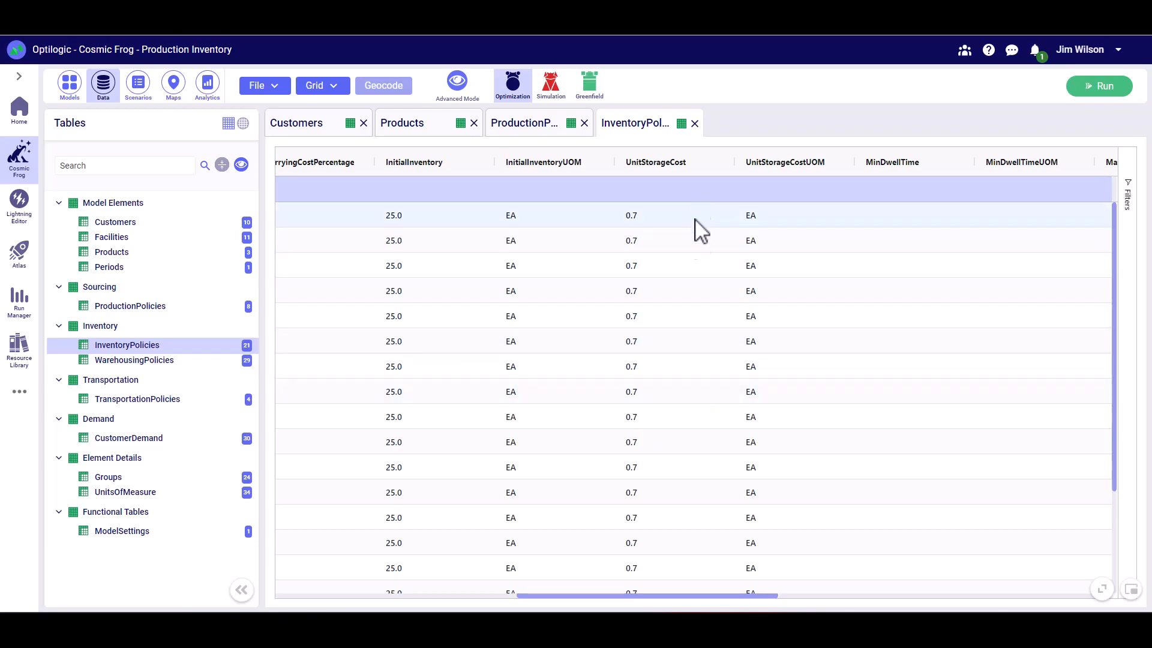
drag(687, 597, 270, 507)
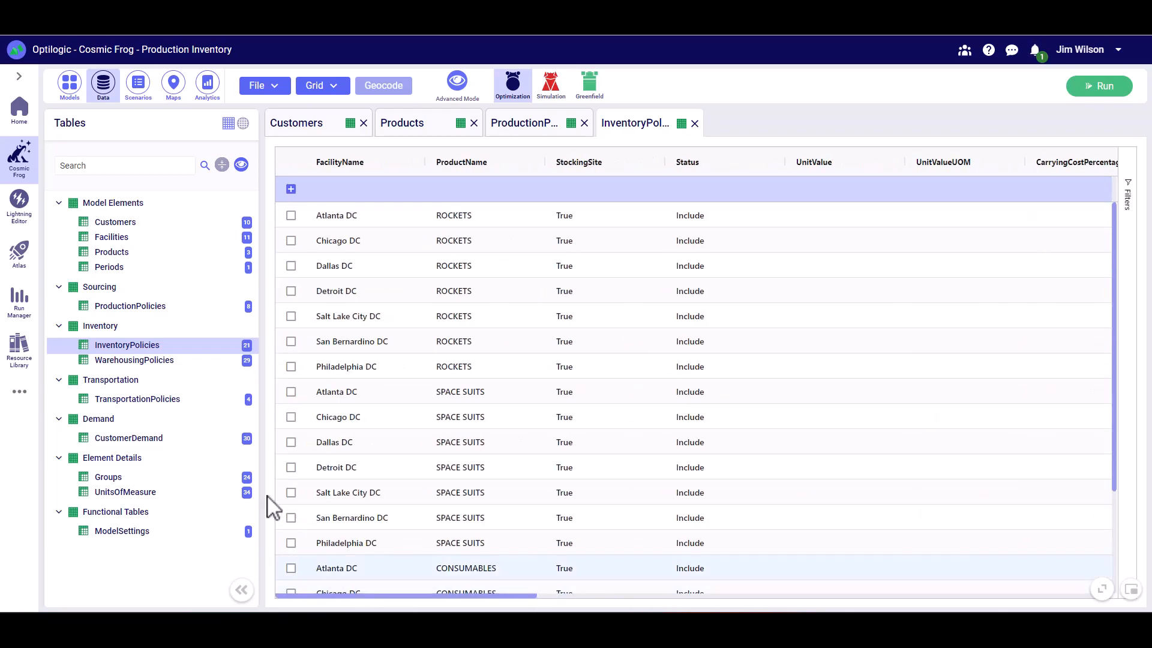
- View the WarehousingPolicies table and check the outbound handling costs for the CDCs and DCs
click(153, 361)
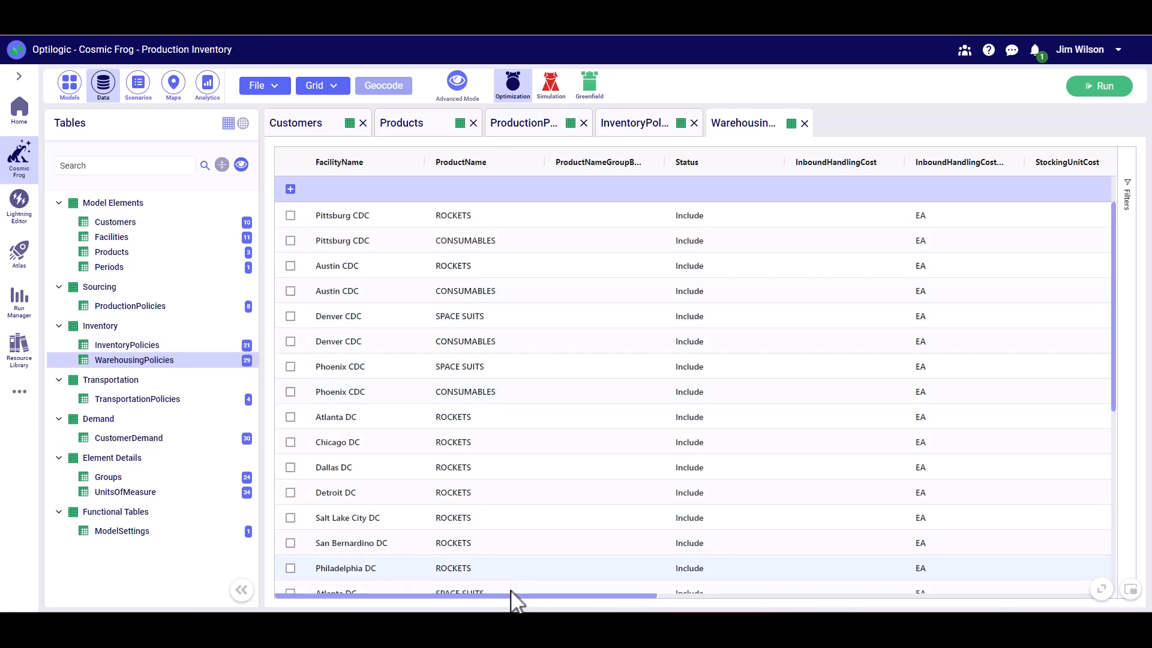
drag(515, 597, 969, 606)
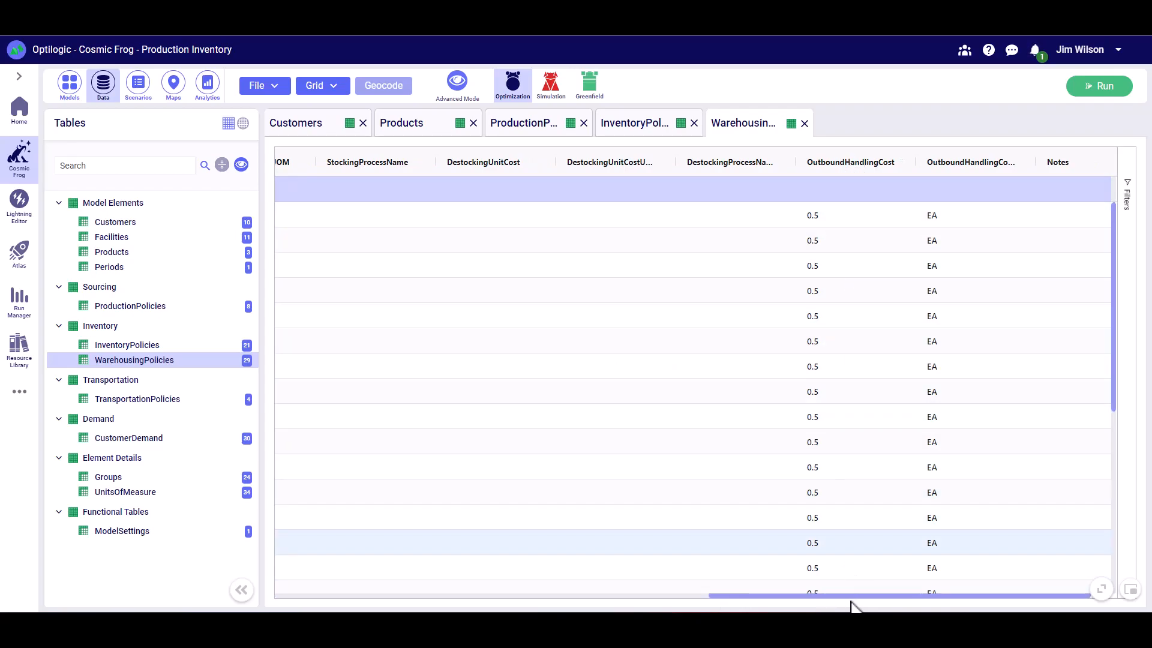
drag(853, 597, 404, 597)
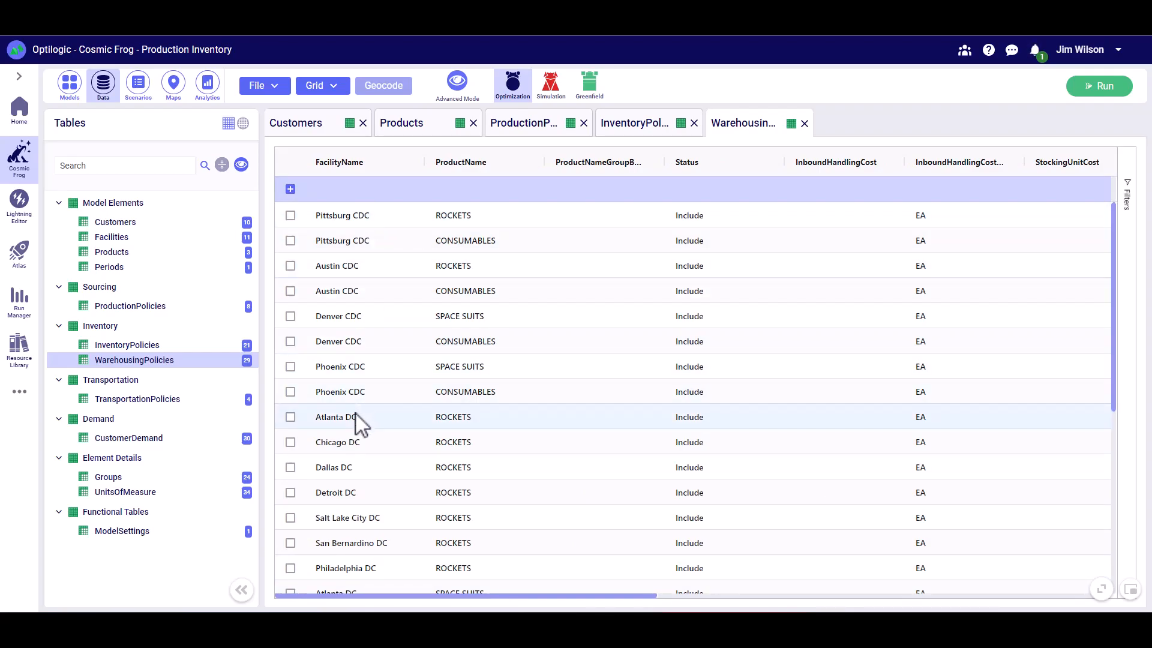
scroll(360, 420, down, 2)
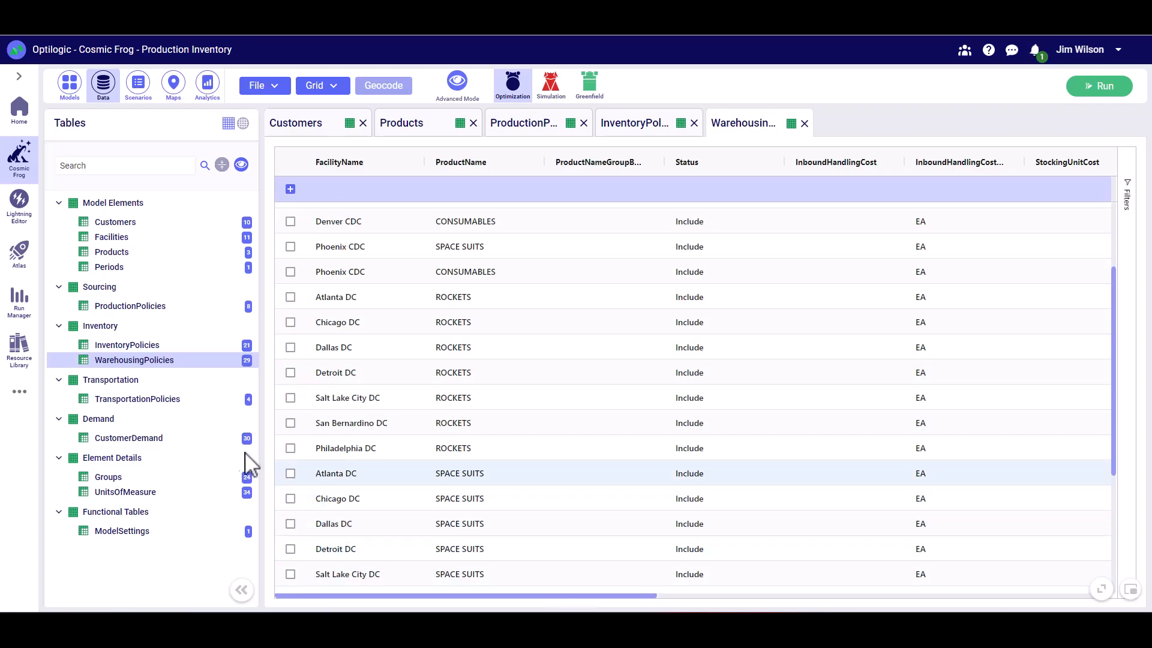
- View the origin and destination groups in the TransportationPolicies table and look up their members in the Groups table
click(144, 401)
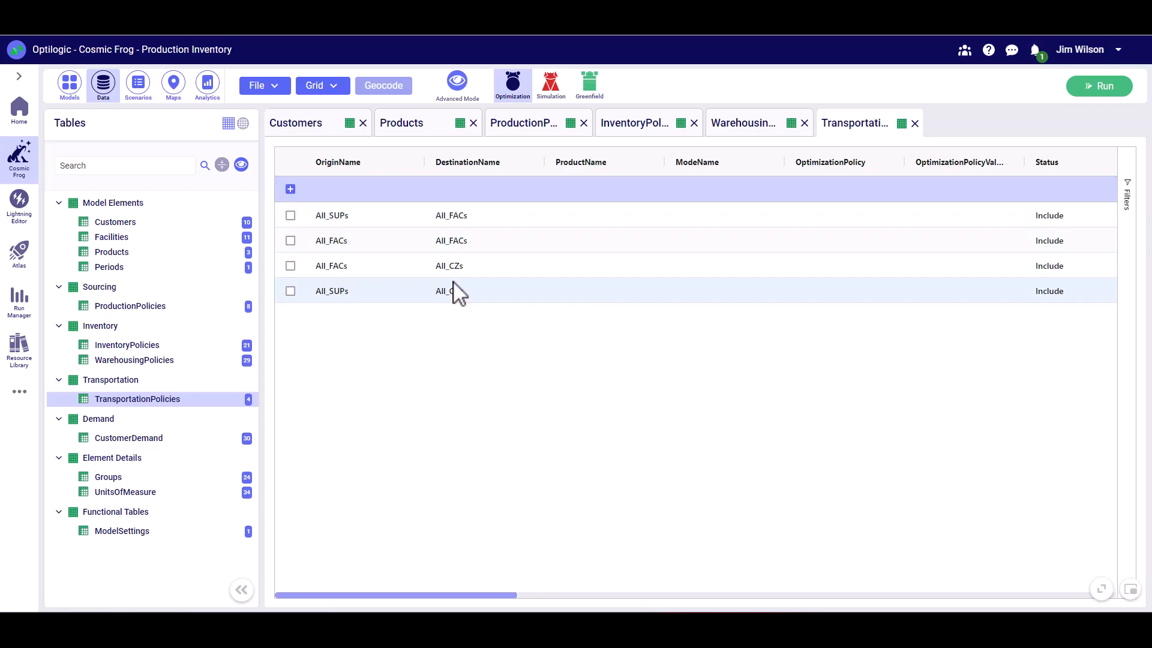
click(131, 479)
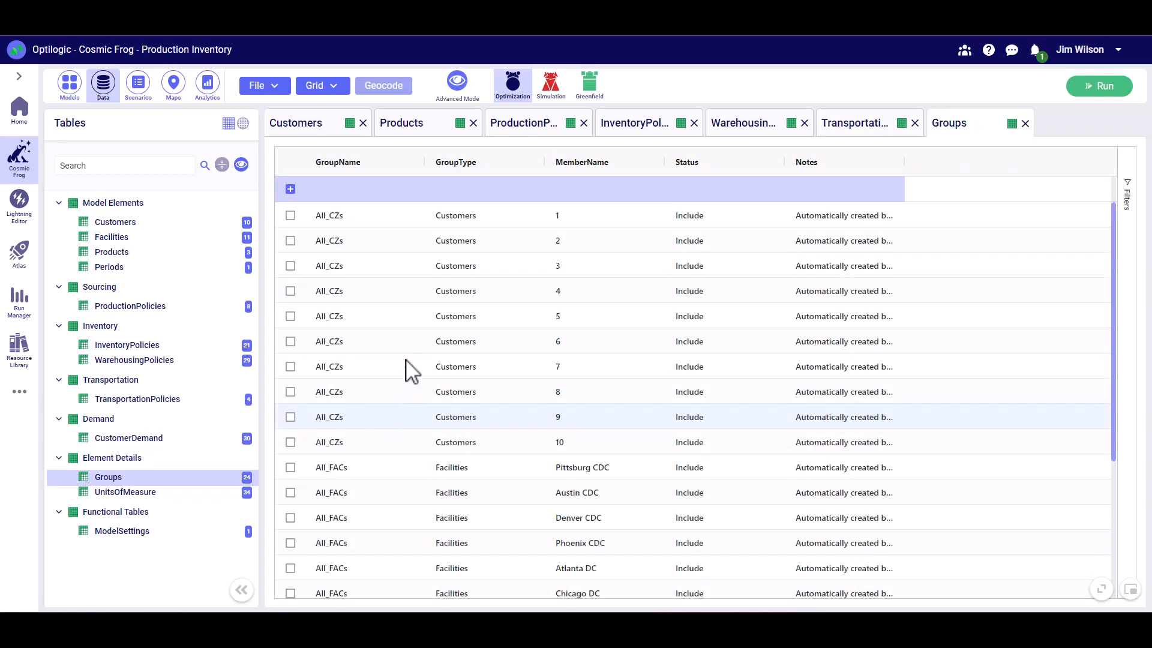
scroll(412, 361, down, 3)
scroll(412, 332, up, 3)
scroll(412, 331, down, 3)
scroll(411, 332, up, 3)
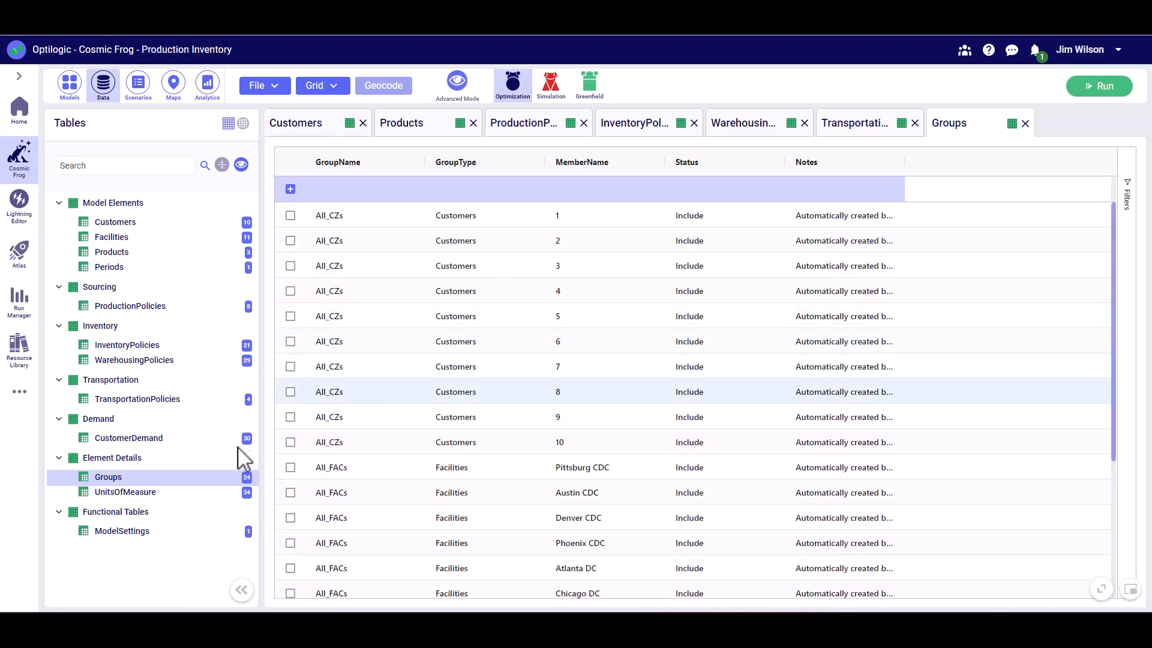
- Review the quantities in the CustomerDemand table and run the Baseline scenario with the Neo (Optimization) engine
click(149, 438)
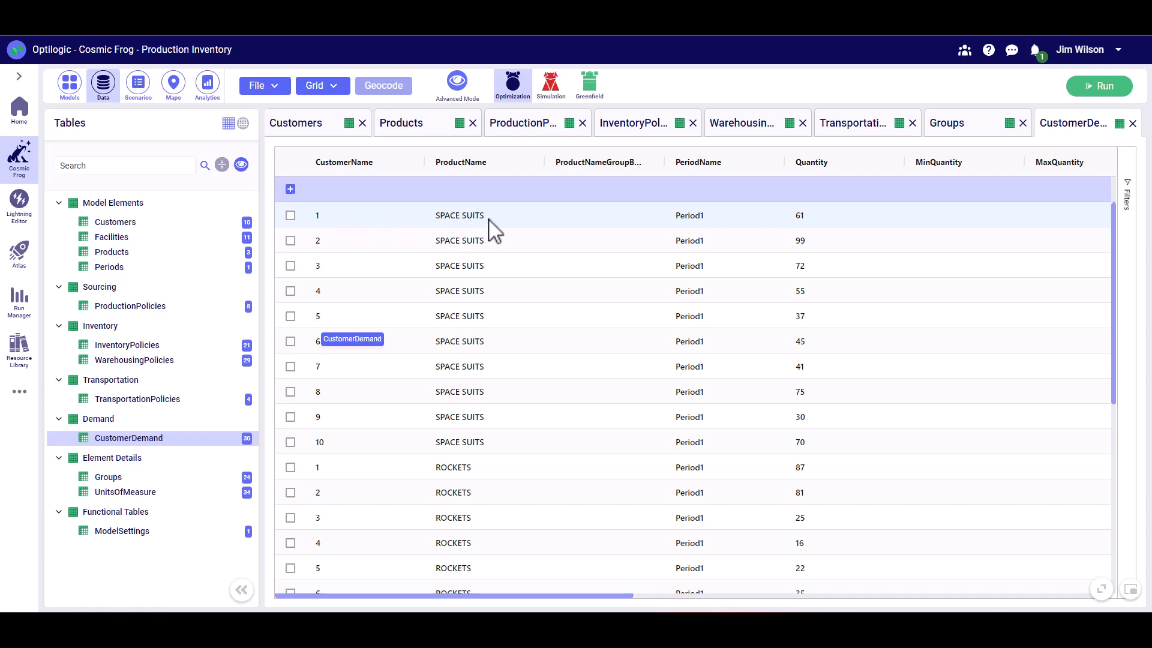
scroll(840, 230, down, 5)
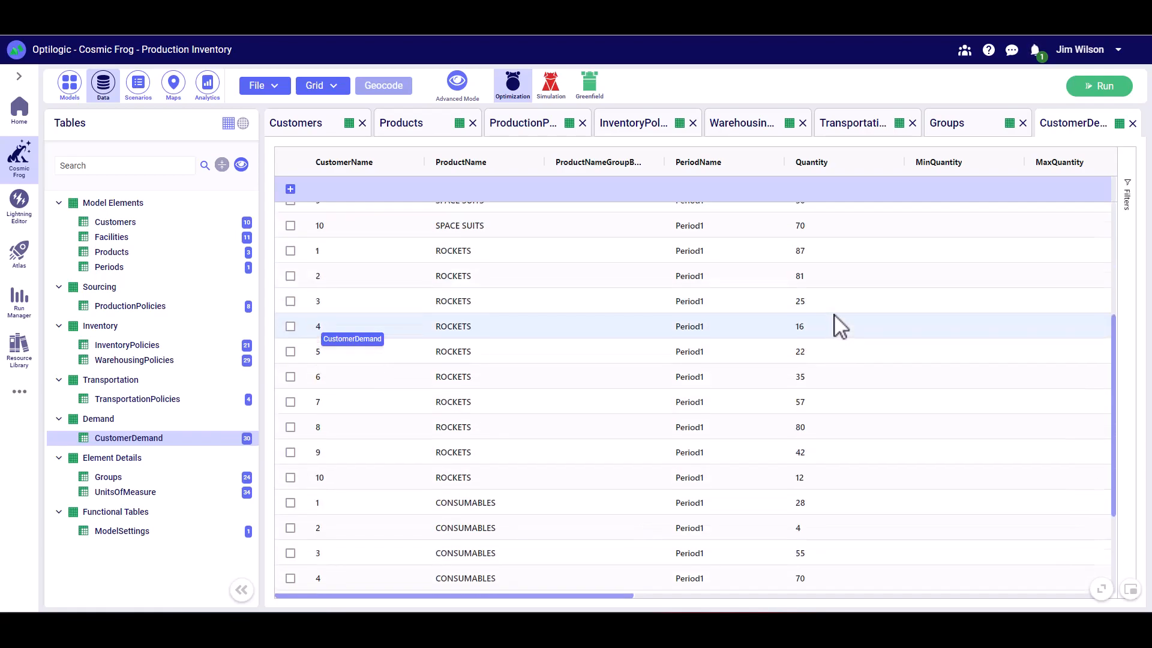
scroll(836, 324, up, 5)
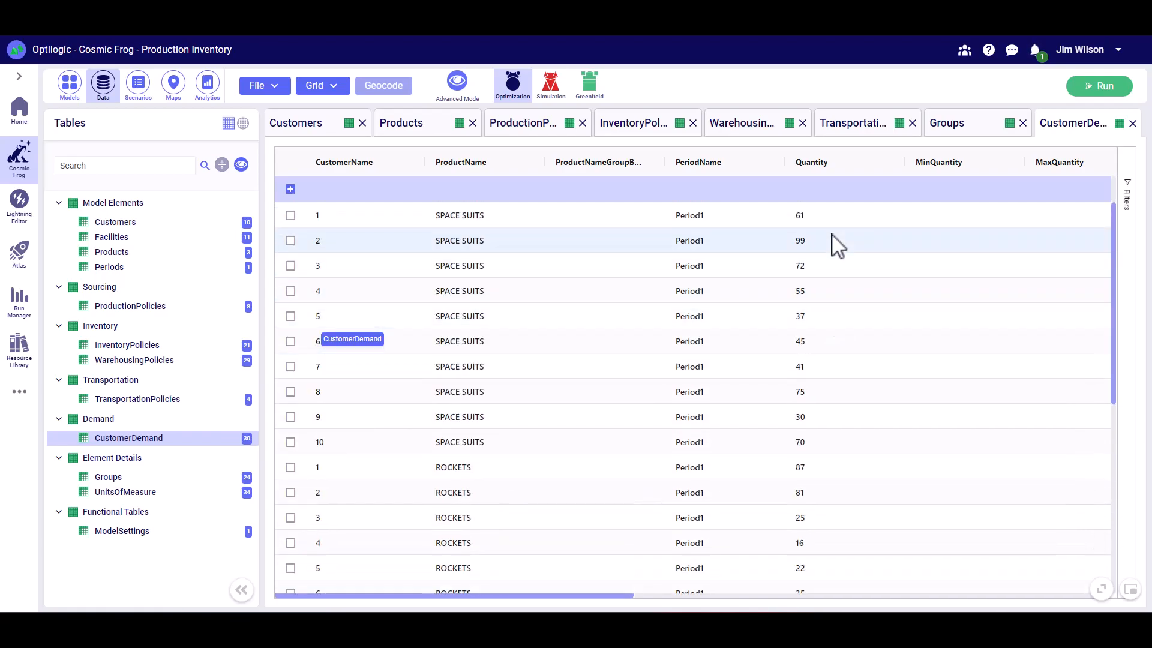
click(1103, 87)
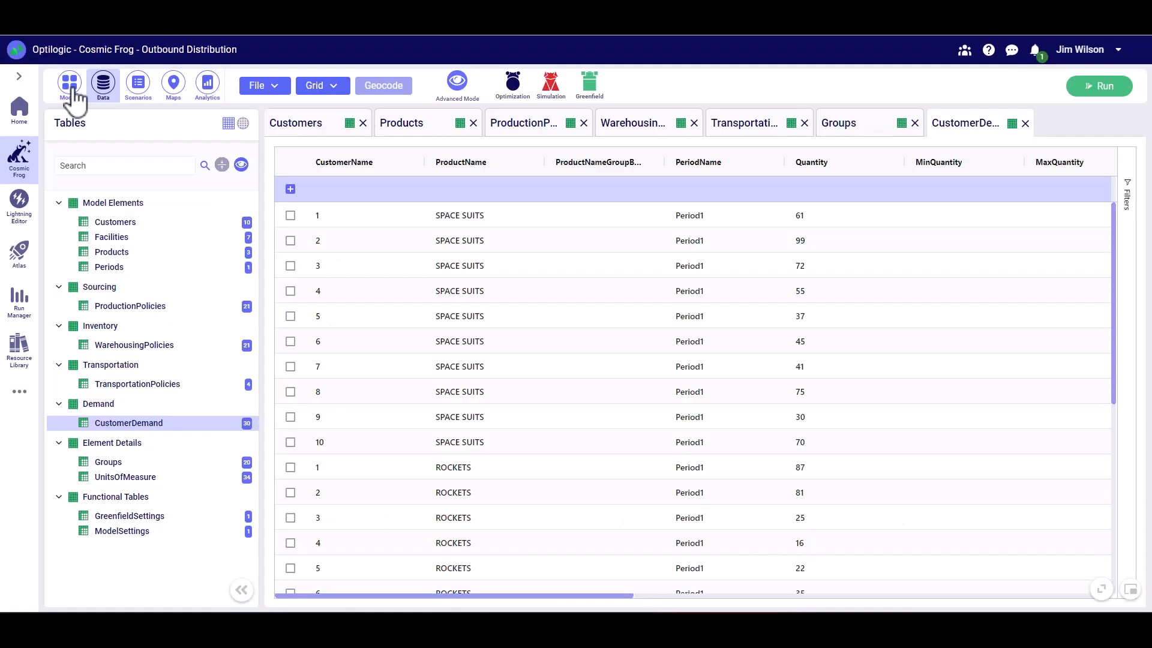
- Begin another Quick Start model and download the Example Outbound Distribution Multi Echelon With Policies template, opening it in Excel
click(70, 87)
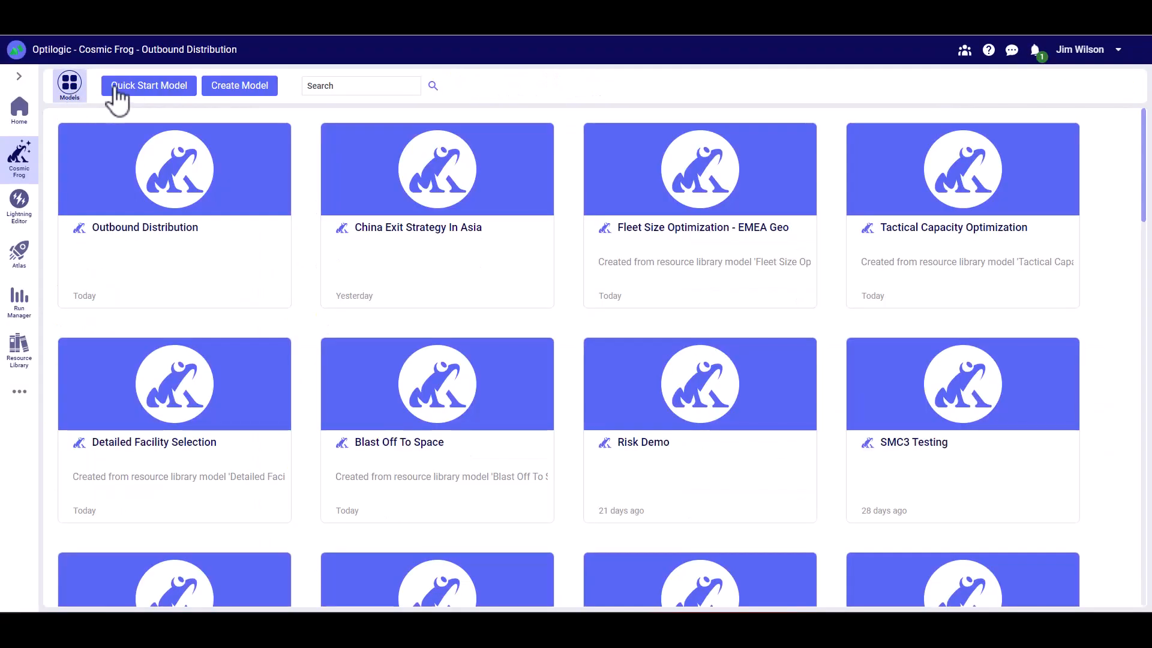
click(153, 89)
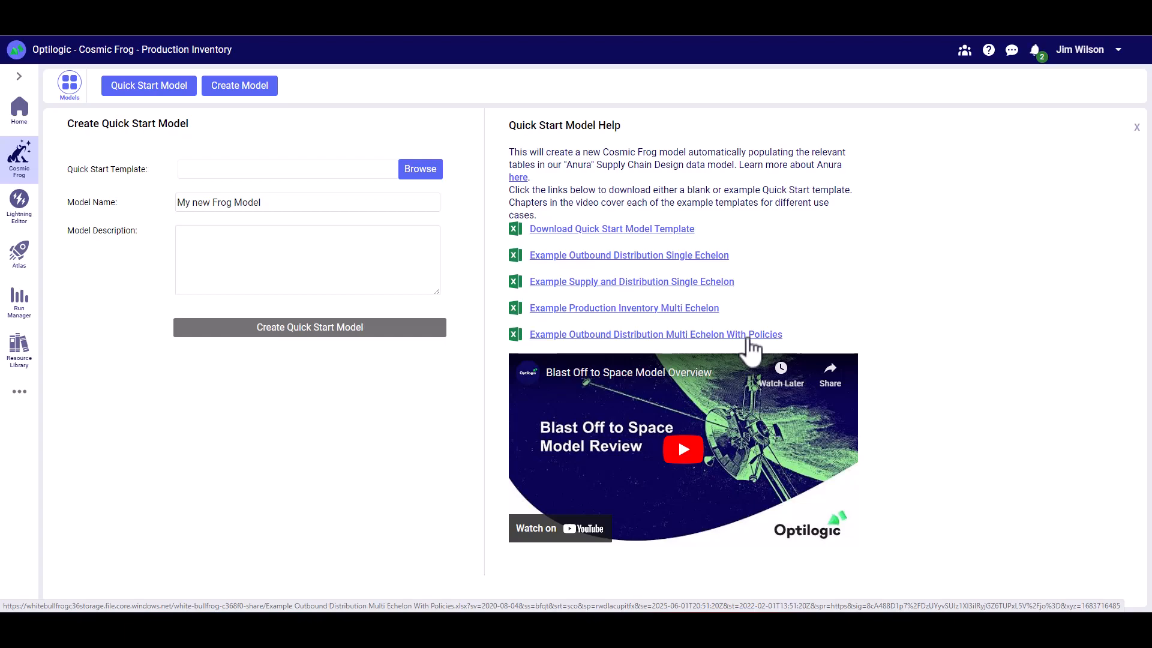
click(652, 336)
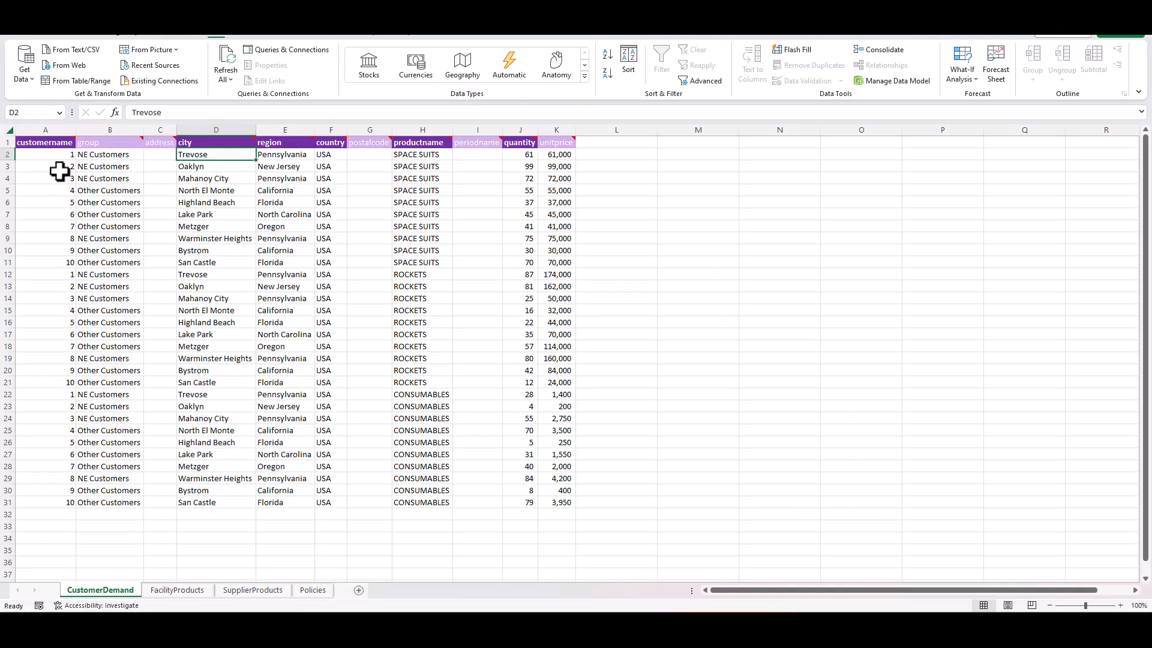
- Examine the customers and cities on the CustomerDemand sheet and read the notes on the required customer, country and product columns
click(60, 155)
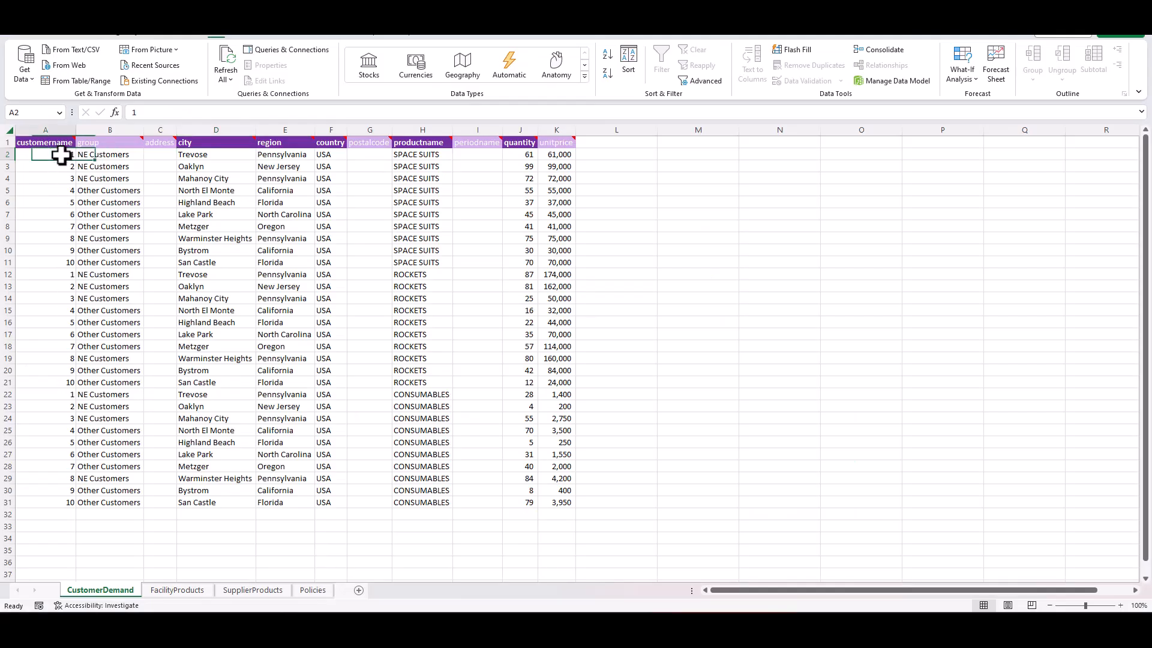
drag(62, 154, 49, 267)
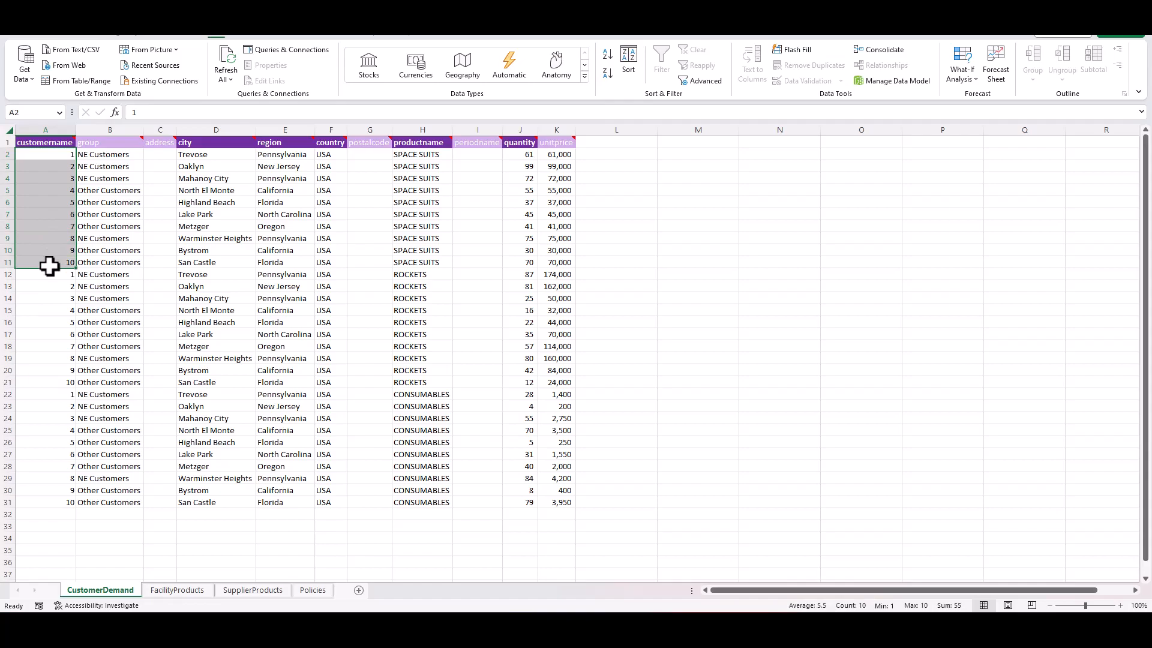
click(223, 155)
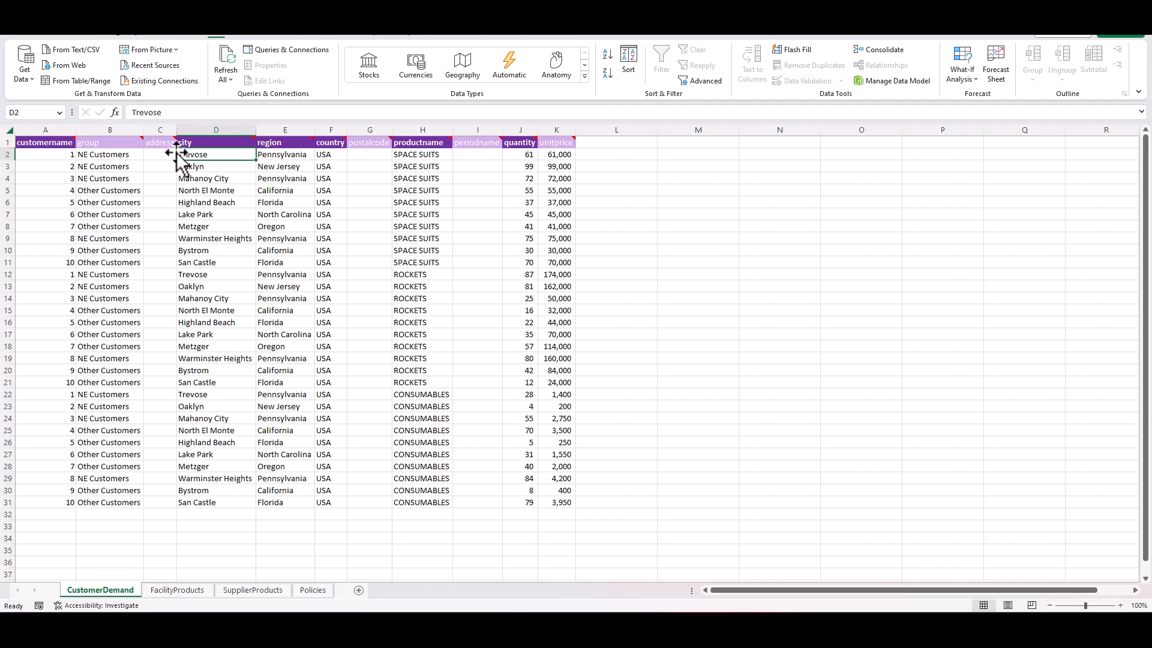
mouse_move(49, 142)
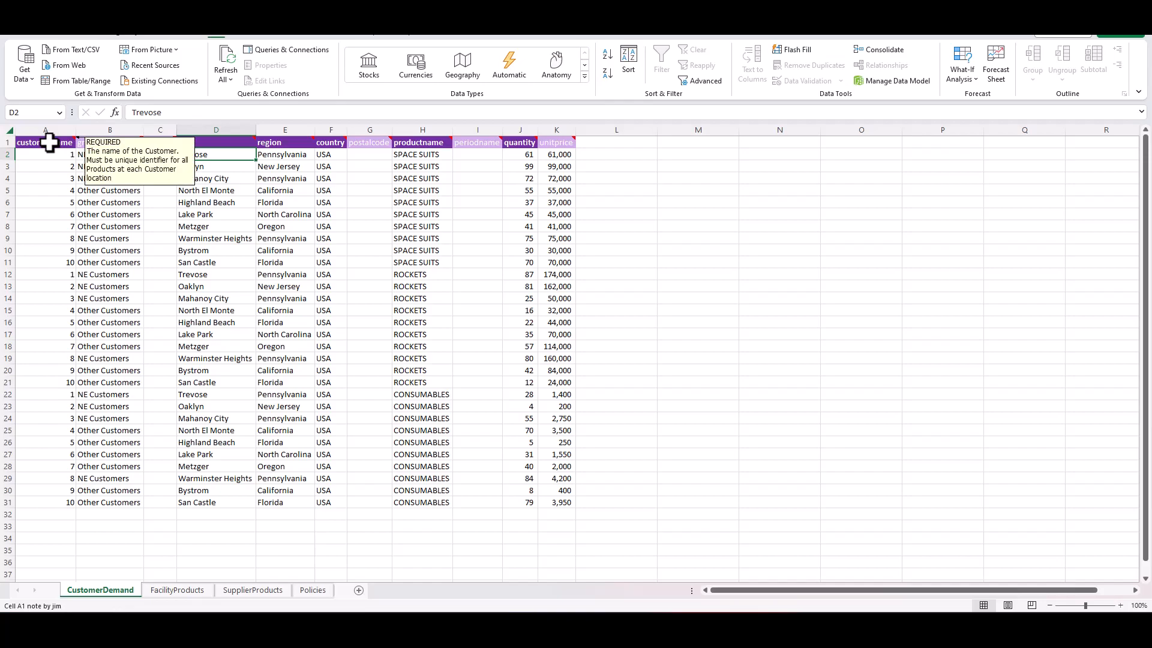
mouse_move(323, 140)
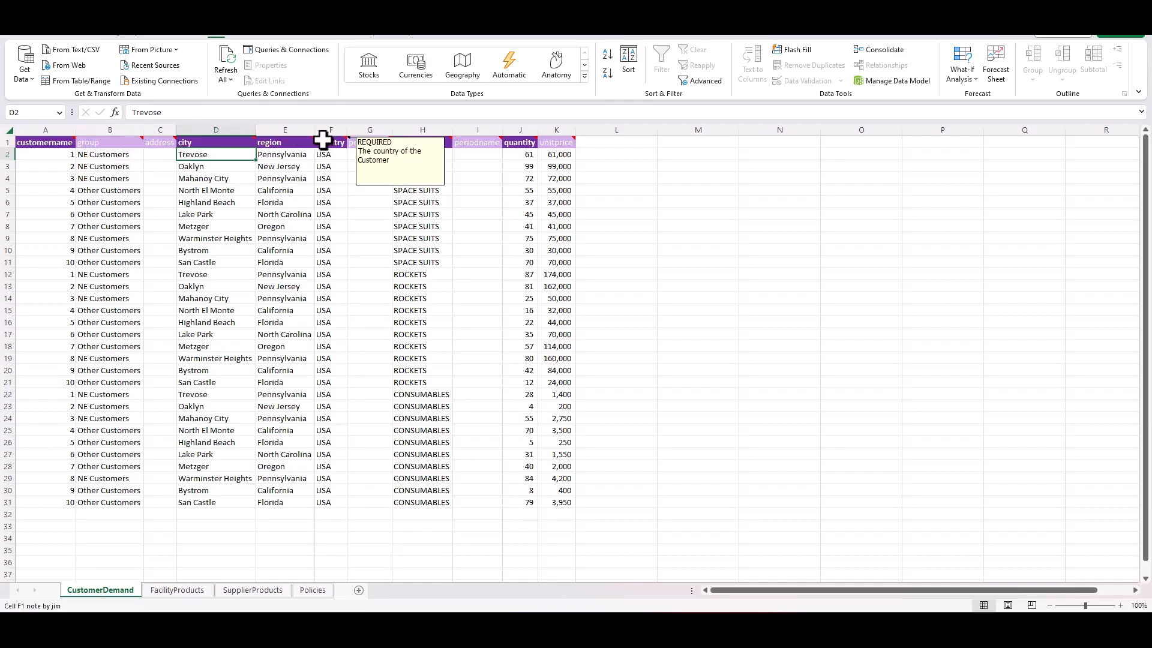
mouse_move(427, 145)
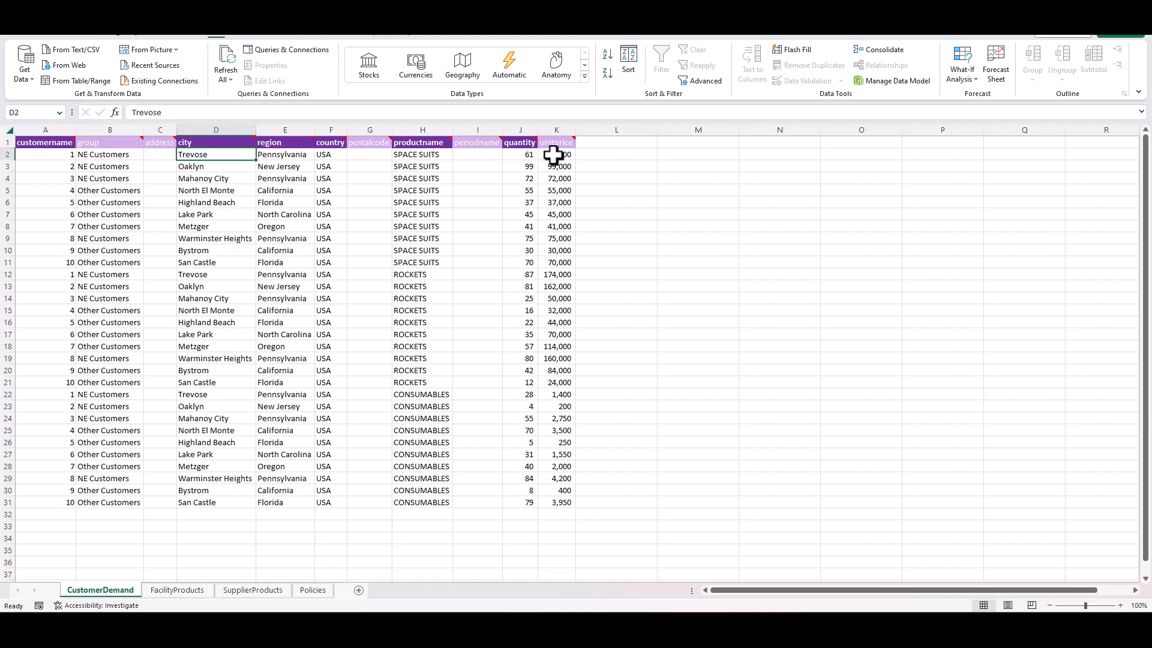
- Highlight the rows of the NE Customers and Other Customers groups to compare which cities belong to each
click(125, 157)
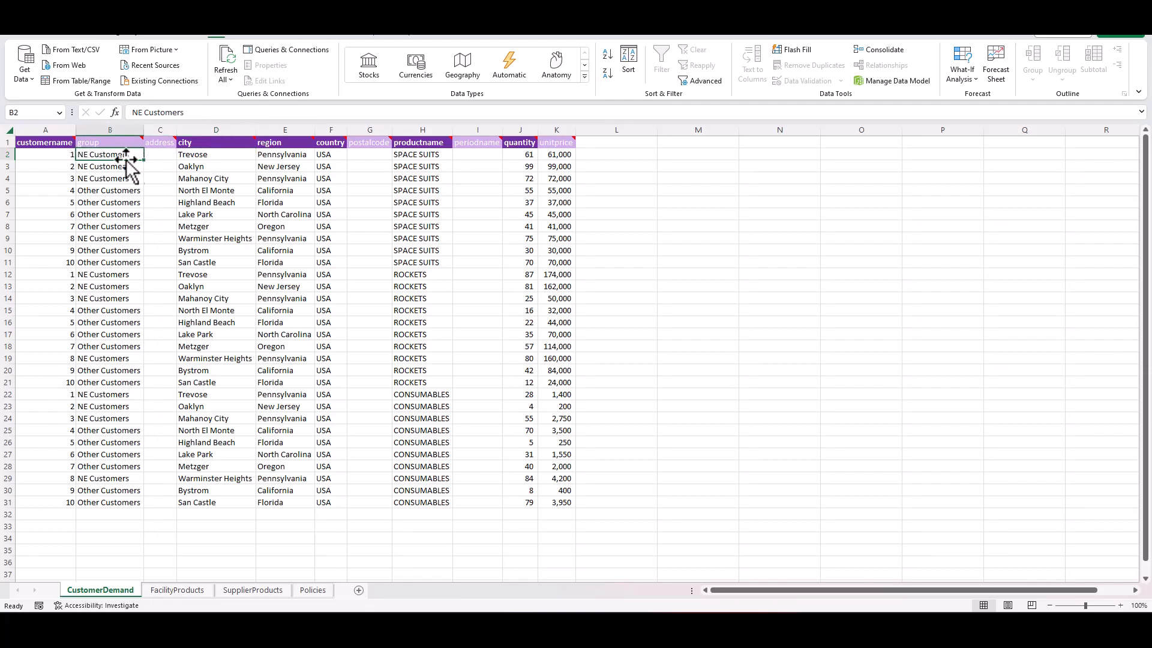
drag(120, 155, 229, 175)
drag(121, 242, 198, 237)
drag(123, 191, 218, 227)
drag(111, 250, 186, 260)
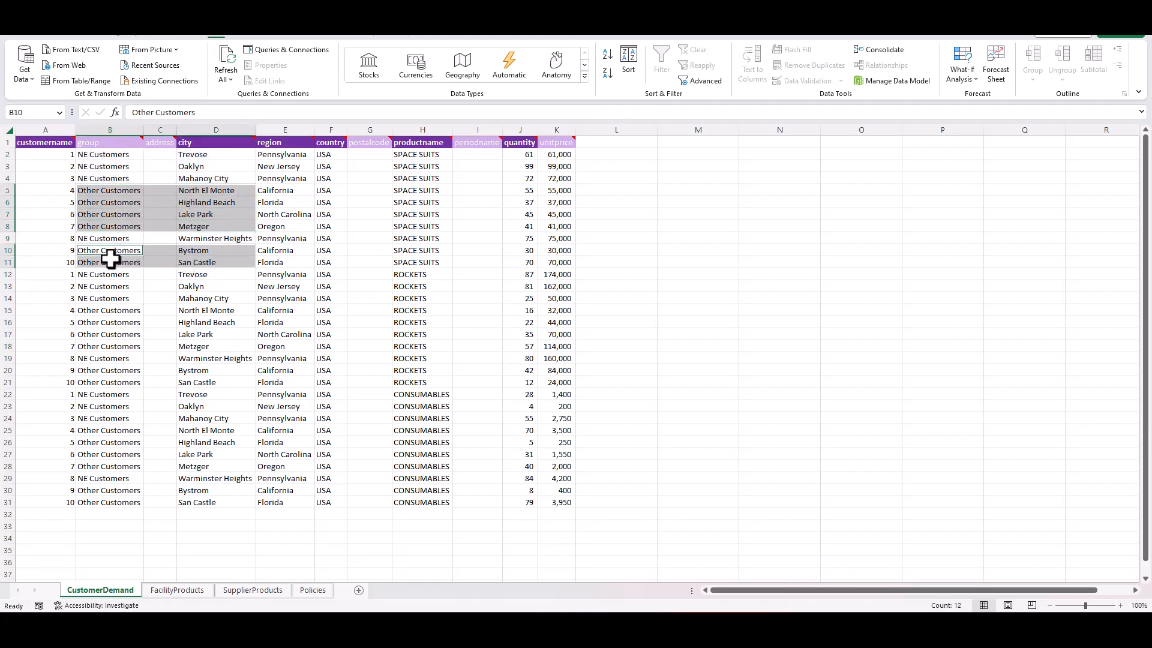
- On the FacilityProducts sheet, examine the CDC facilities and compare which ones carry ROCKETS and which carry SPACE SUITS
key(ctrl+Page_Down)
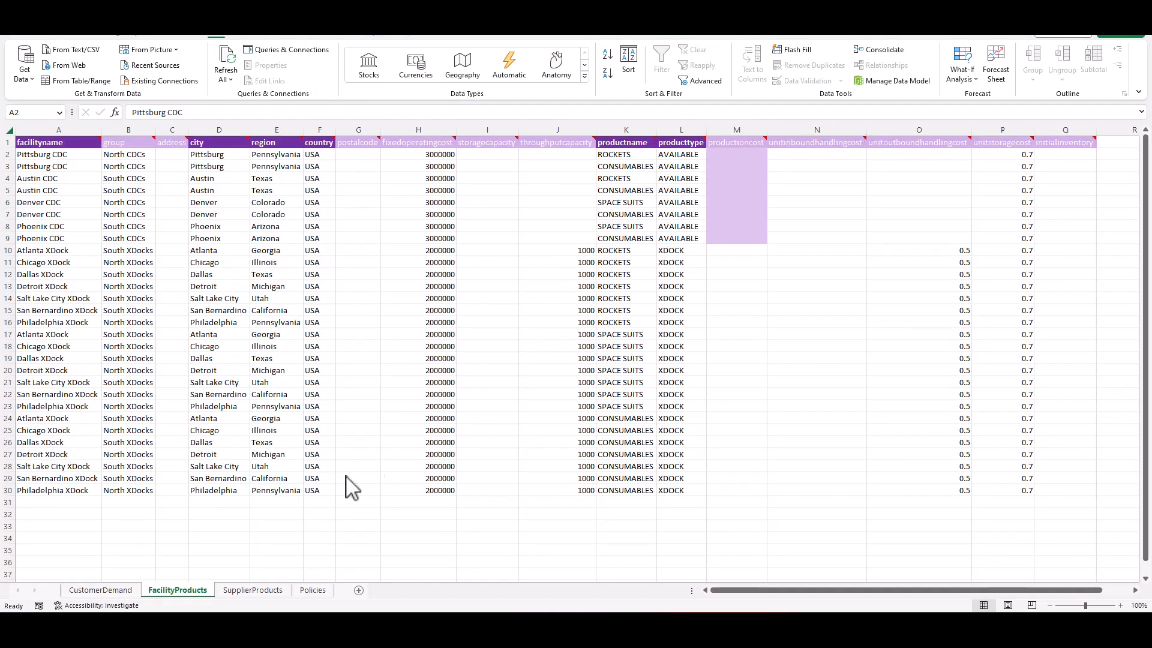
click(68, 154)
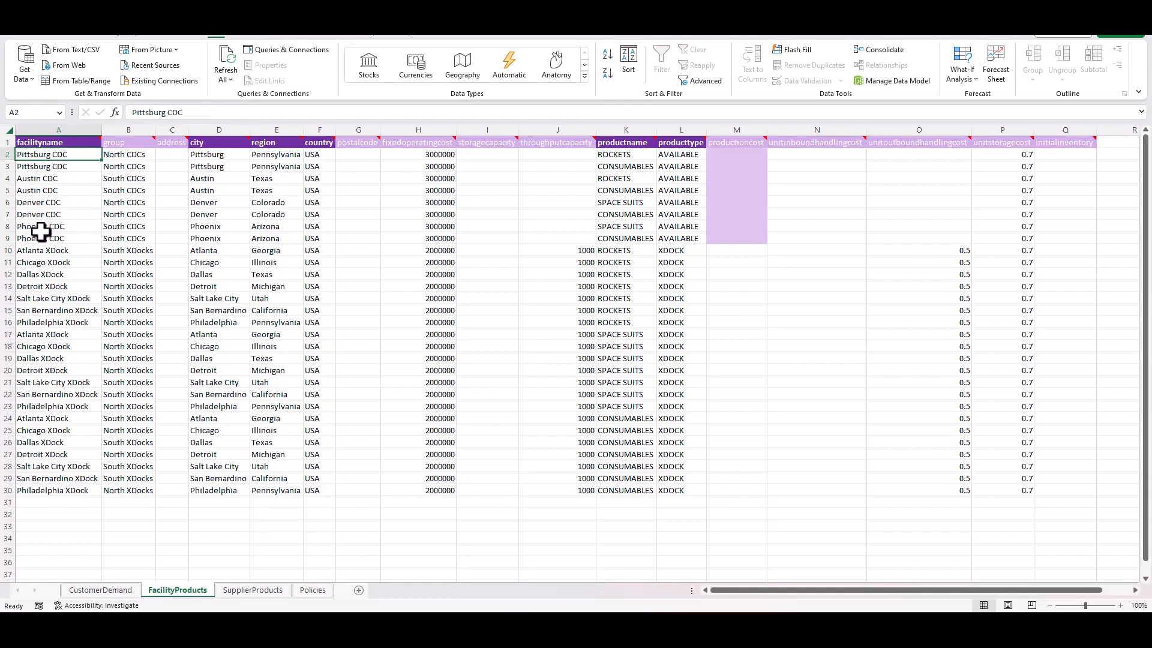
click(628, 158)
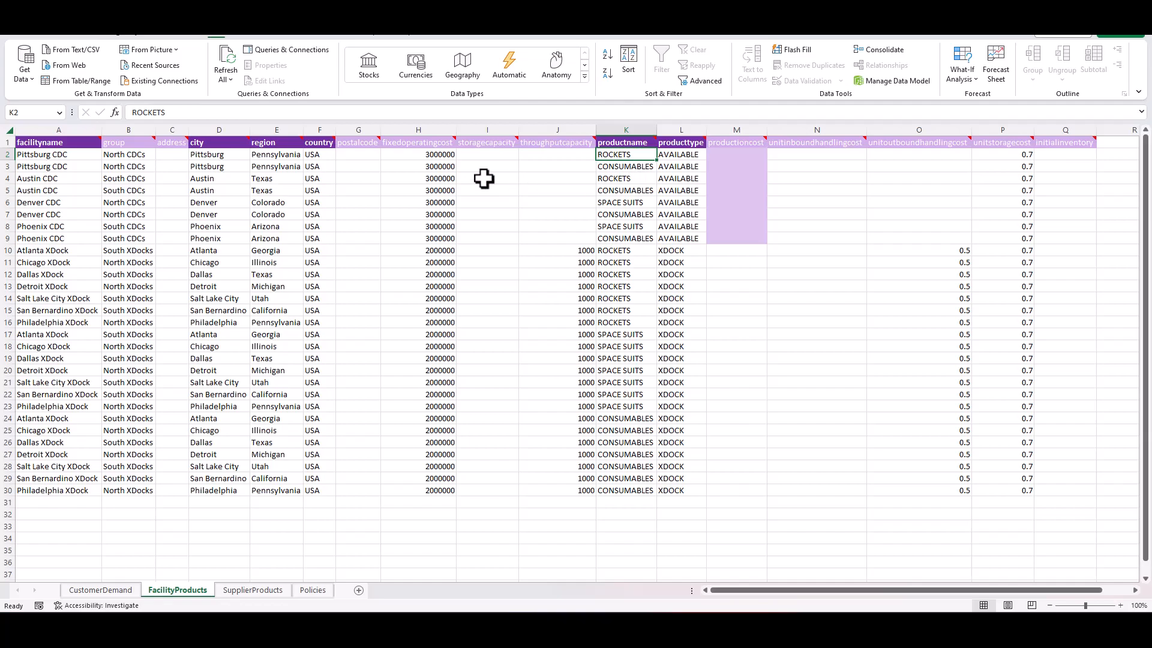
ctrl+click(628, 179)
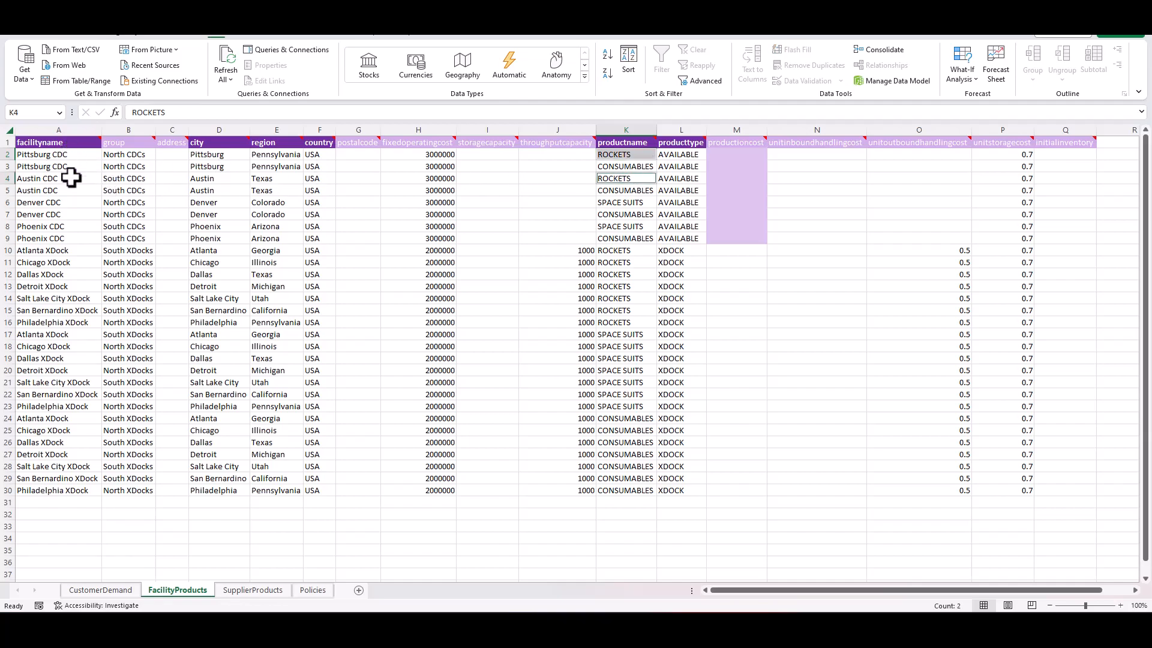
click(638, 202)
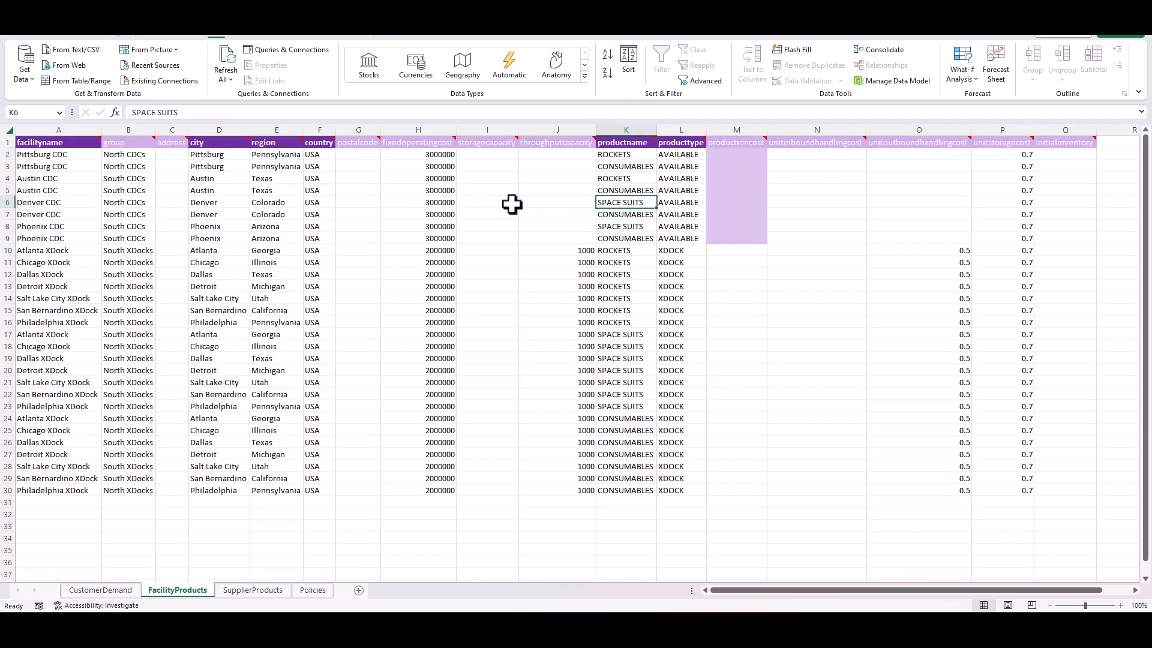
ctrl+click(633, 227)
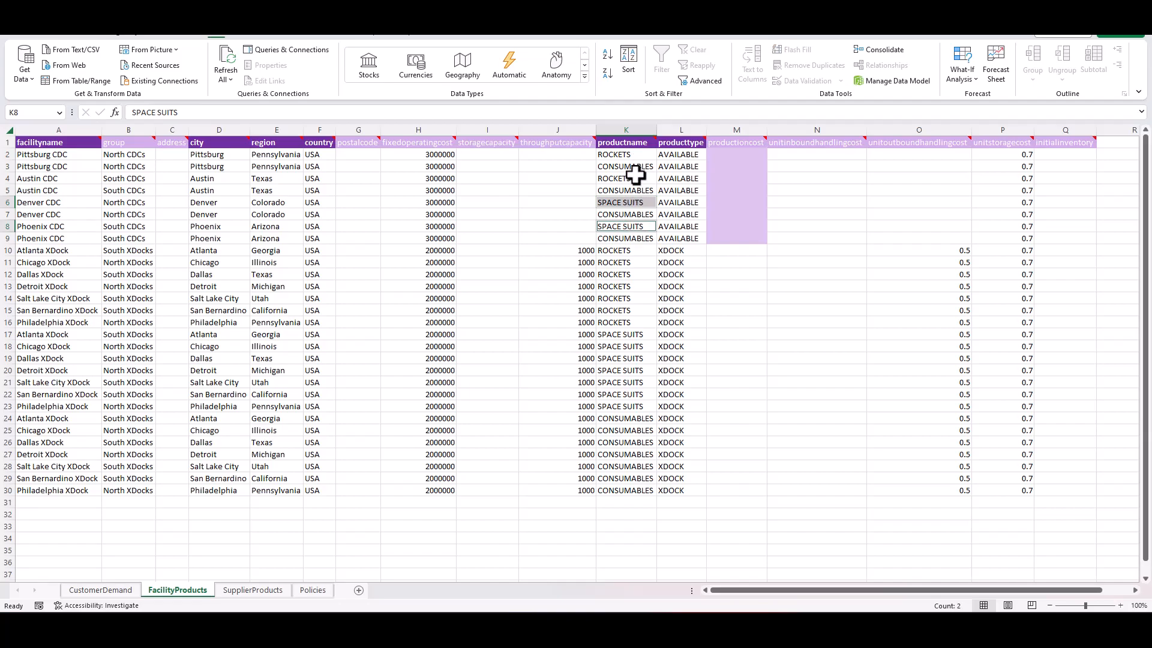
key(alt+Tab)
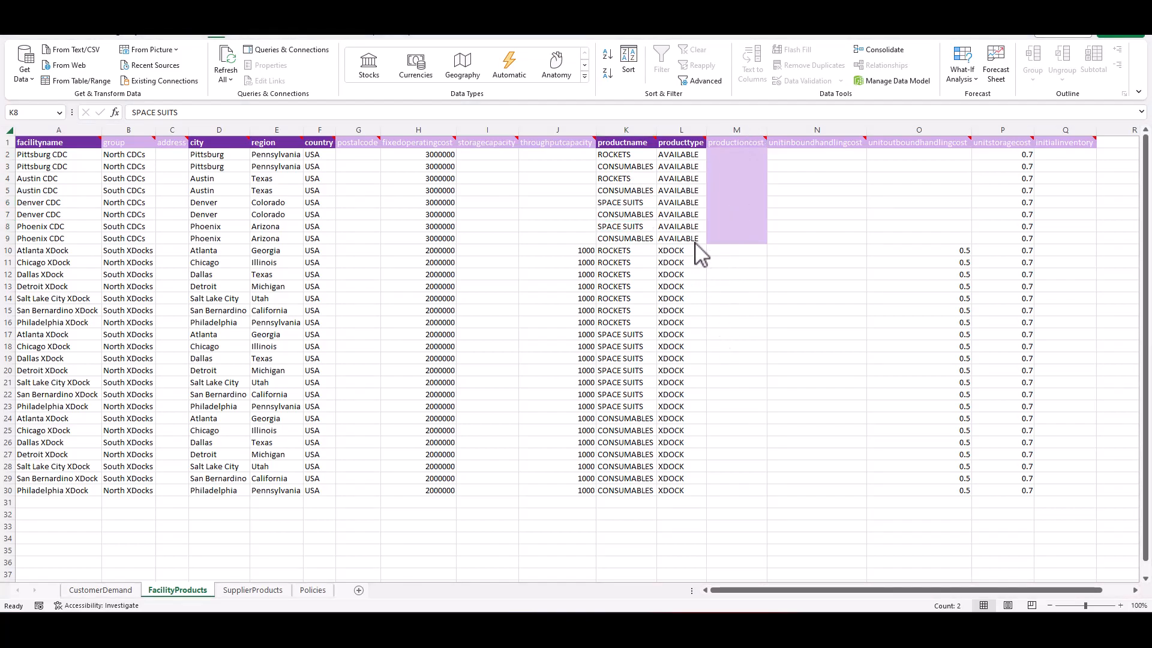
key(alt+Tab)
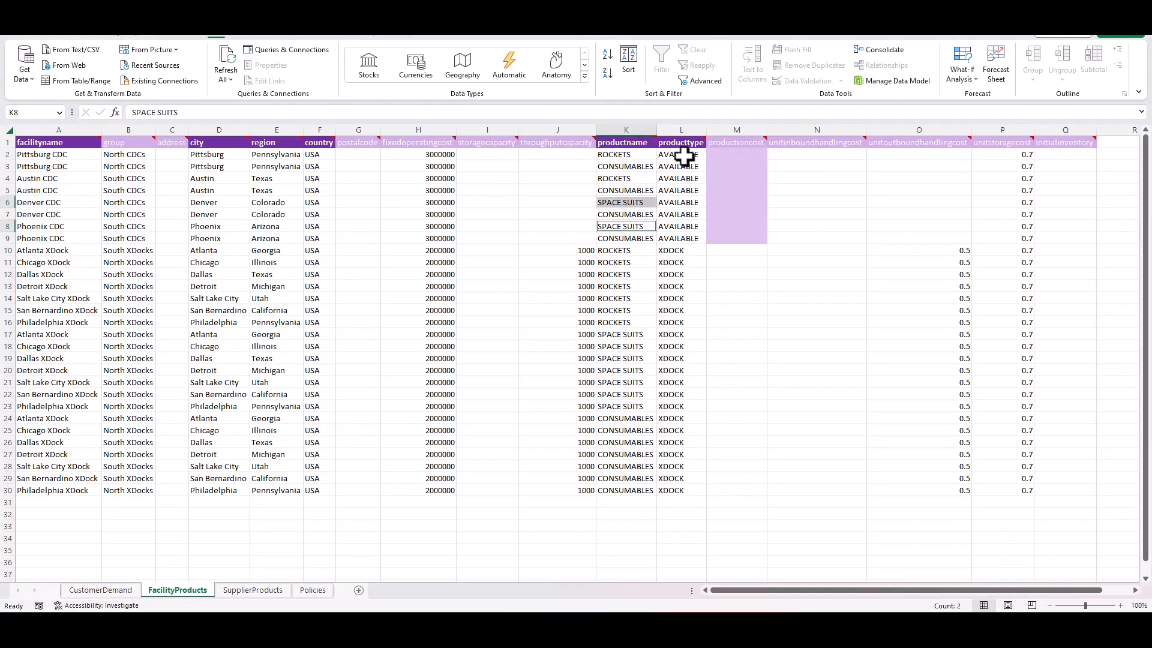
- Read the producttype column's note and inspect the AVAILABLE and XDOCK entries, plus the throughput capacity of the Atlanta XDock row
click(684, 154)
mouse_move(691, 142)
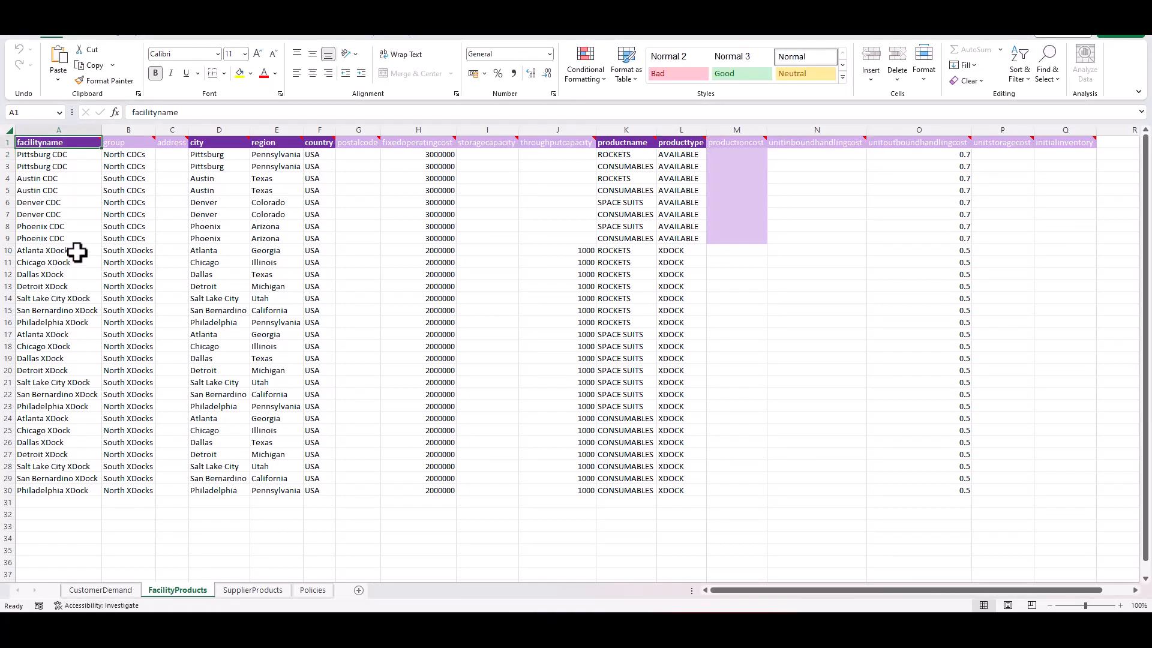
drag(77, 253, 69, 318)
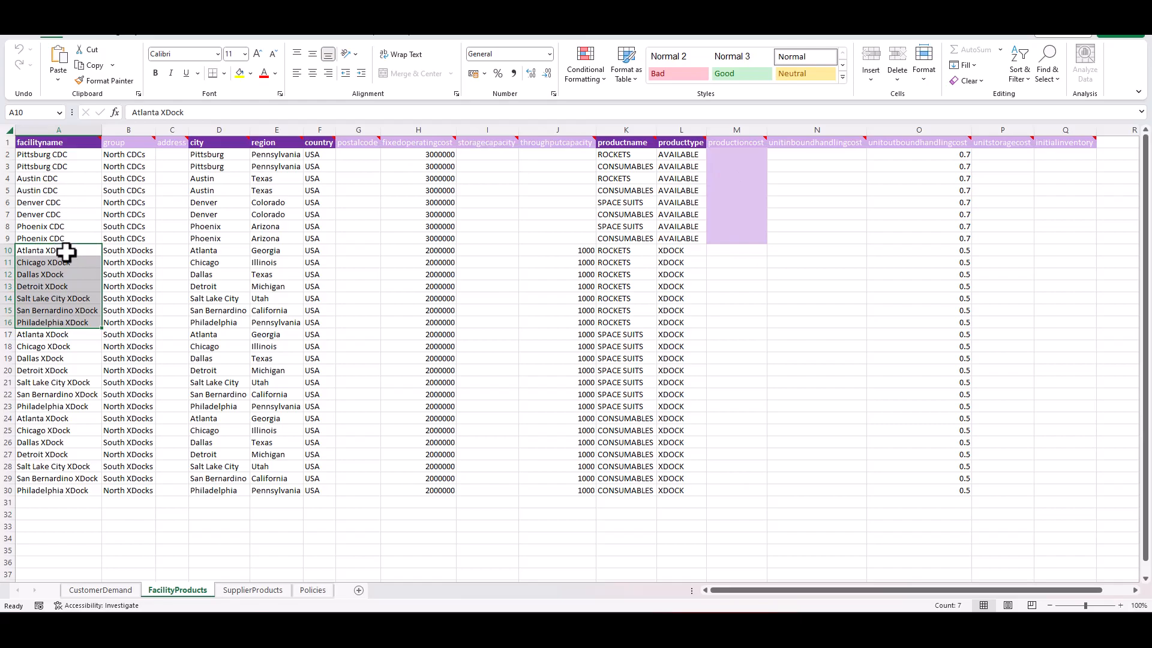
click(678, 251)
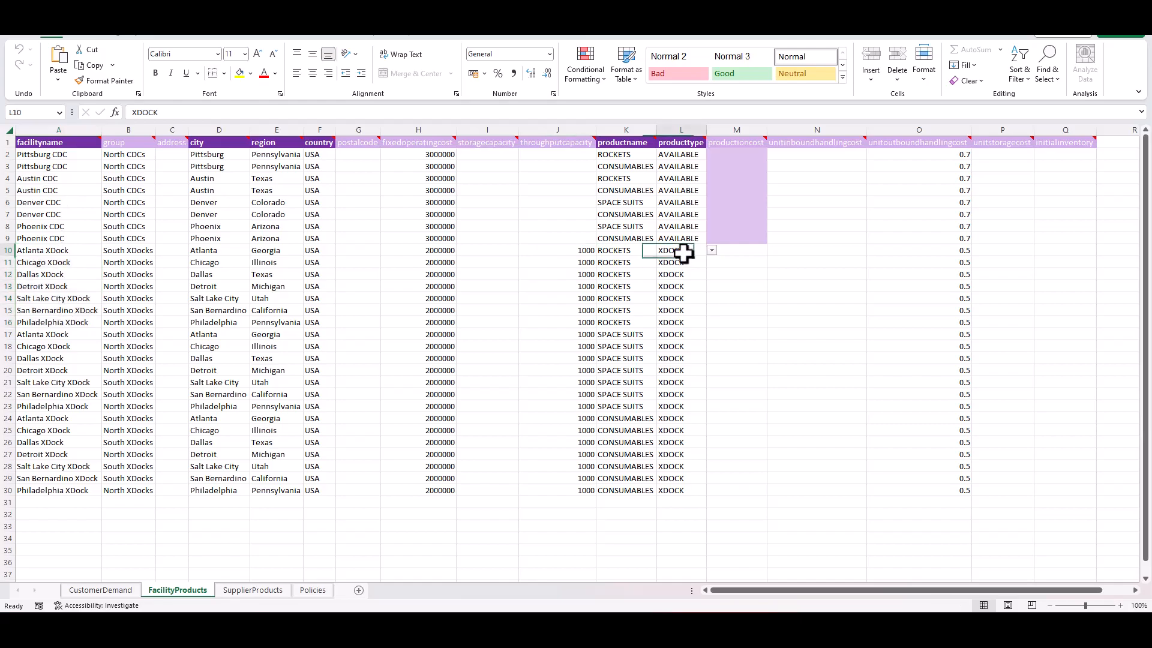
click(712, 251)
click(713, 253)
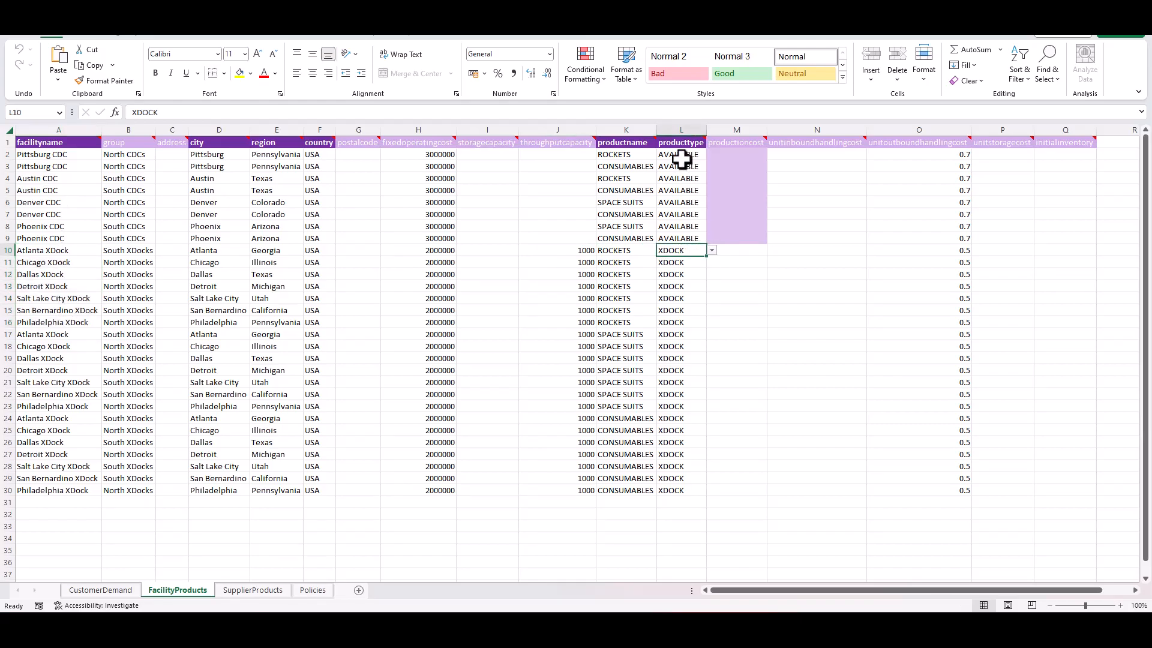
mouse_move(684, 141)
click(592, 251)
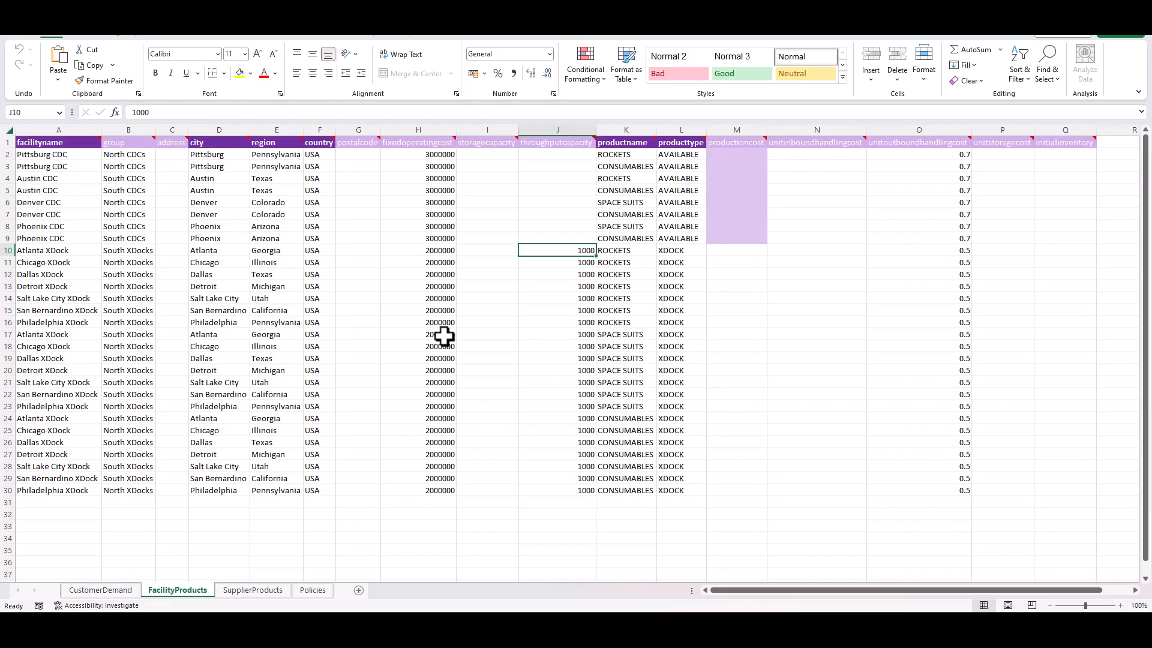
- Read the group column's note and highlight the North CDCs and South CDCs rows to compare their facilities
click(126, 157)
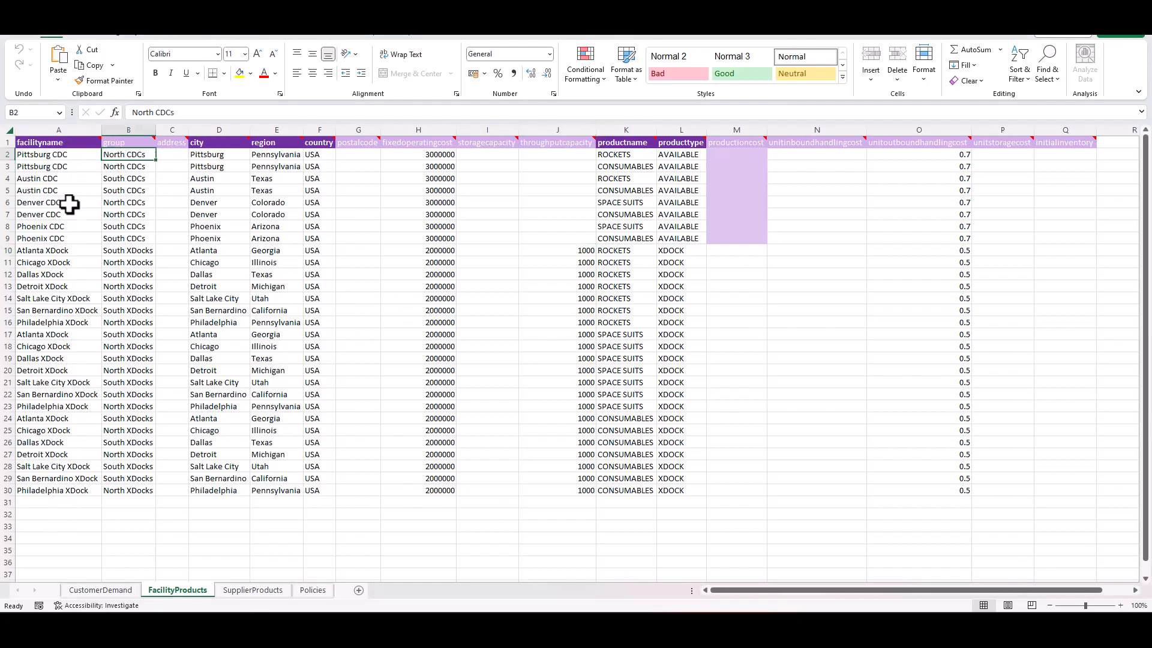
mouse_move(128, 148)
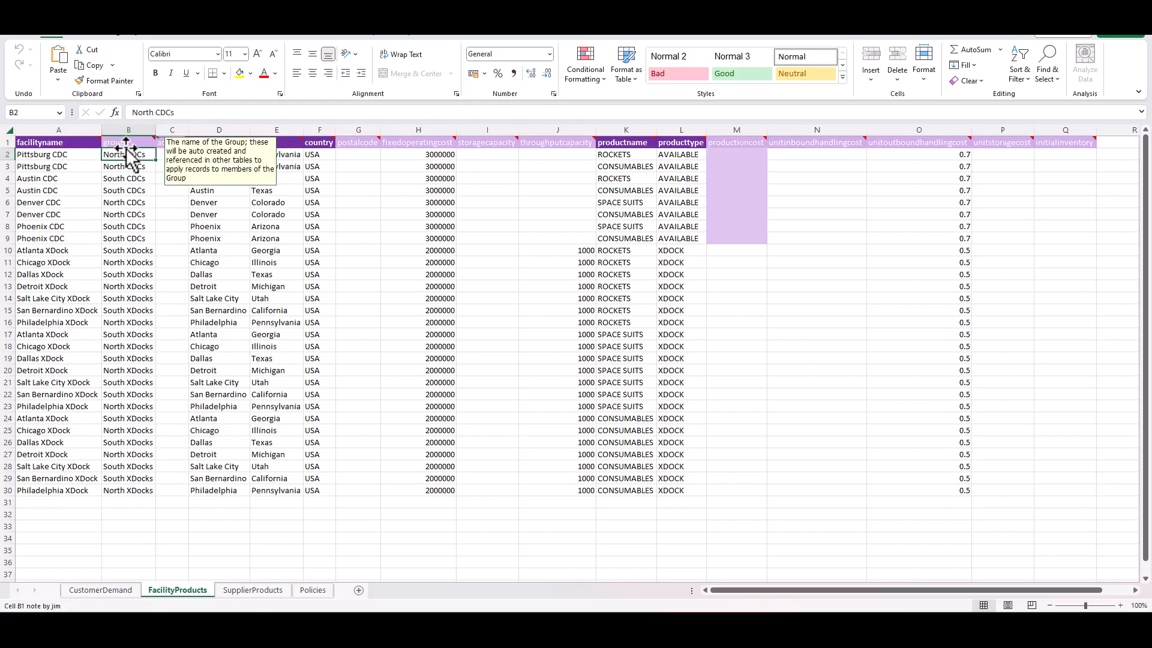
drag(64, 157, 120, 208)
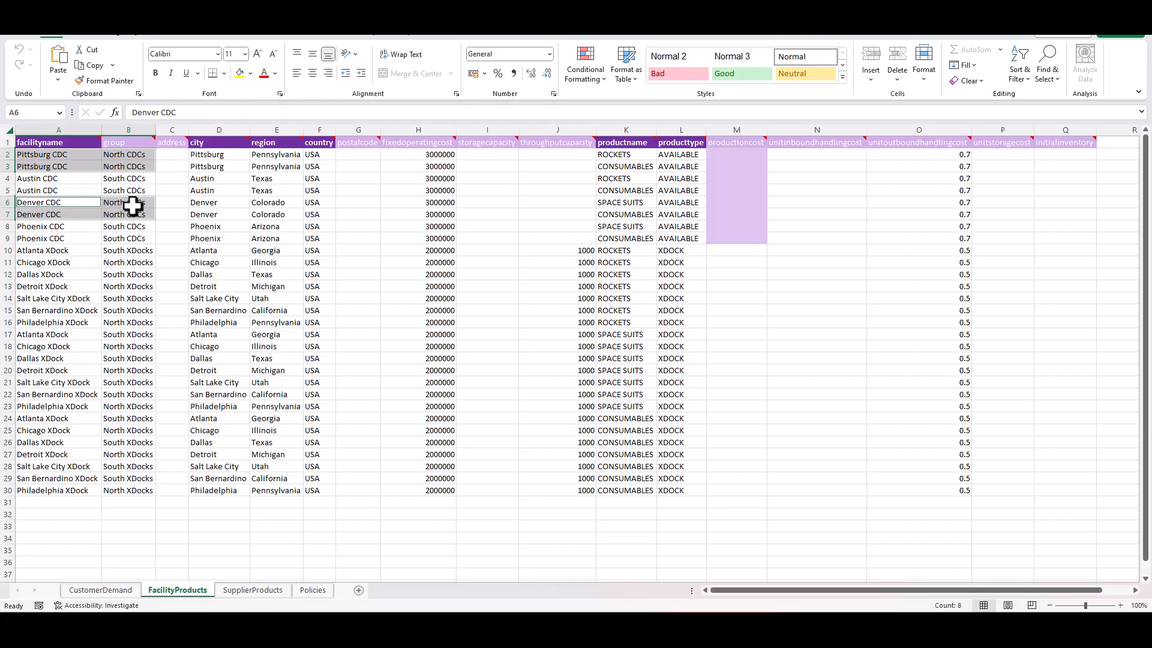
drag(77, 180, 121, 187)
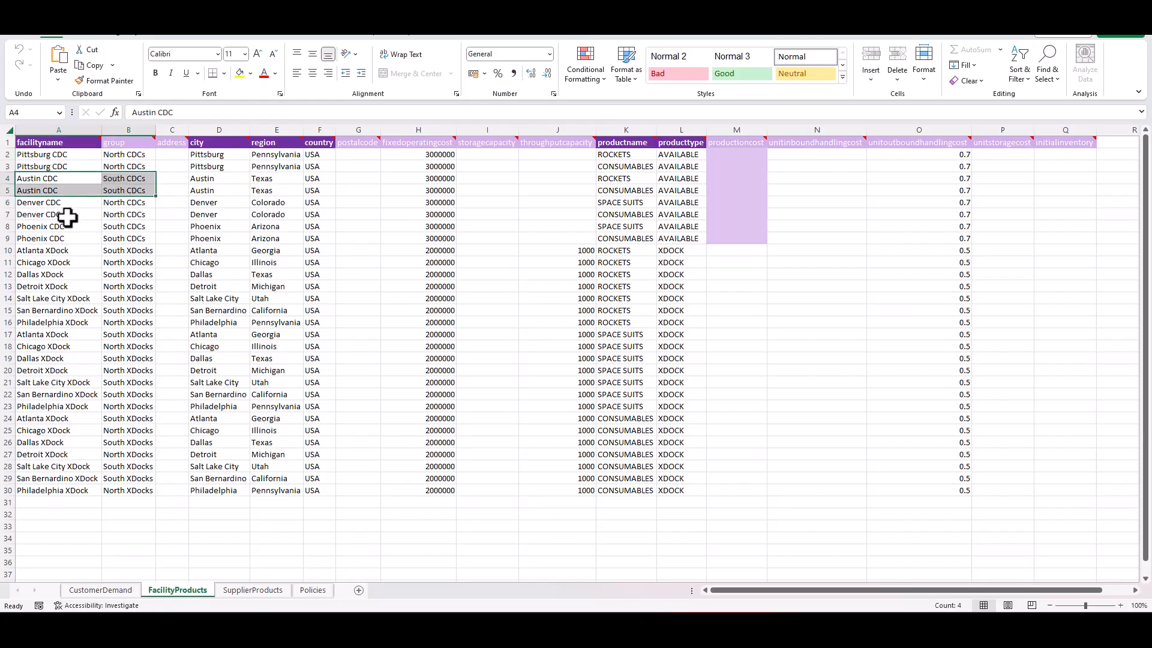
ctrl+click(91, 228)
drag(92, 229, 113, 234)
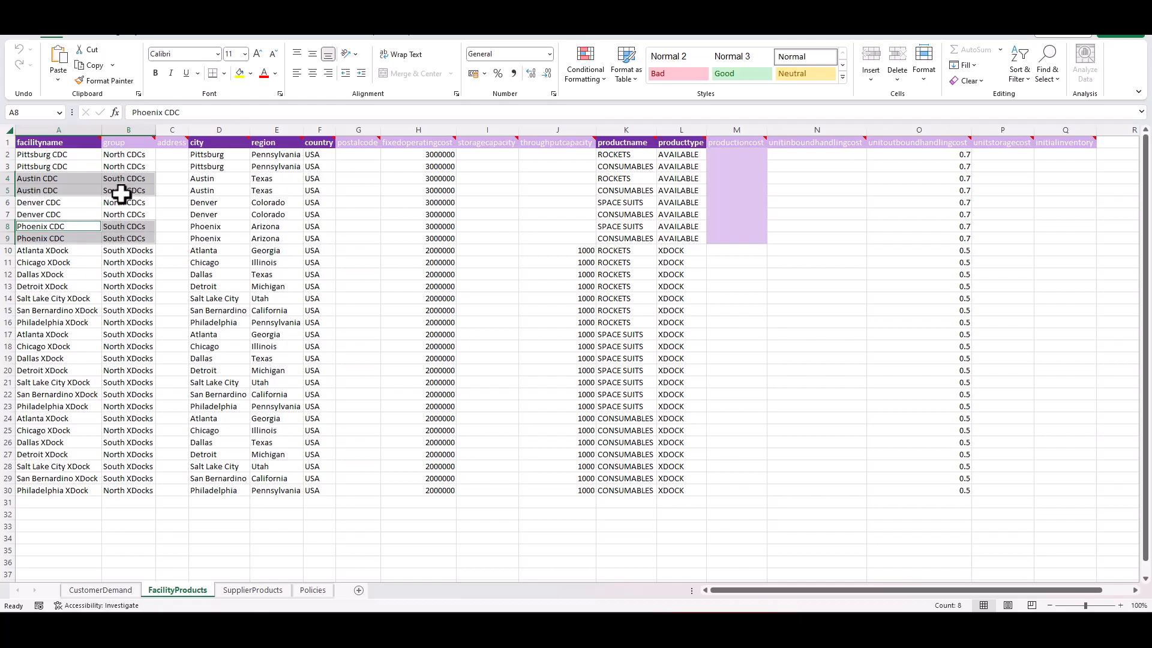
- Highlight the South XDocks rows and the North XDocks rows for ROCKETS to compare which facilities each group contains
click(74, 252)
drag(74, 252, 115, 319)
ctrl+click(82, 301)
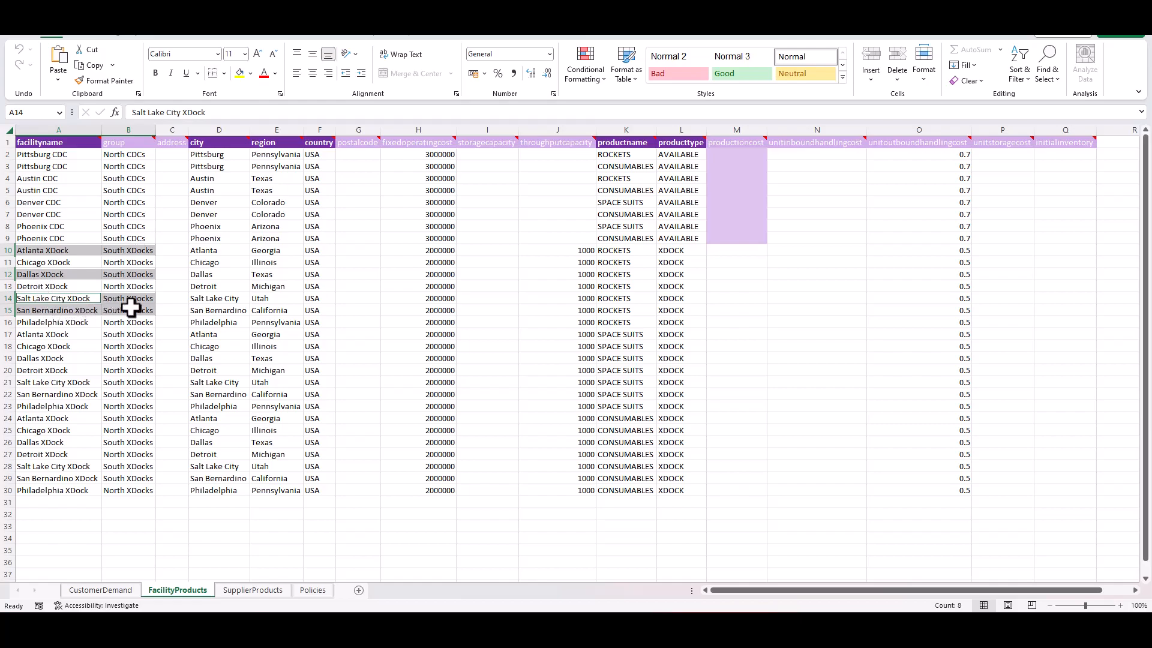
drag(95, 263, 114, 321)
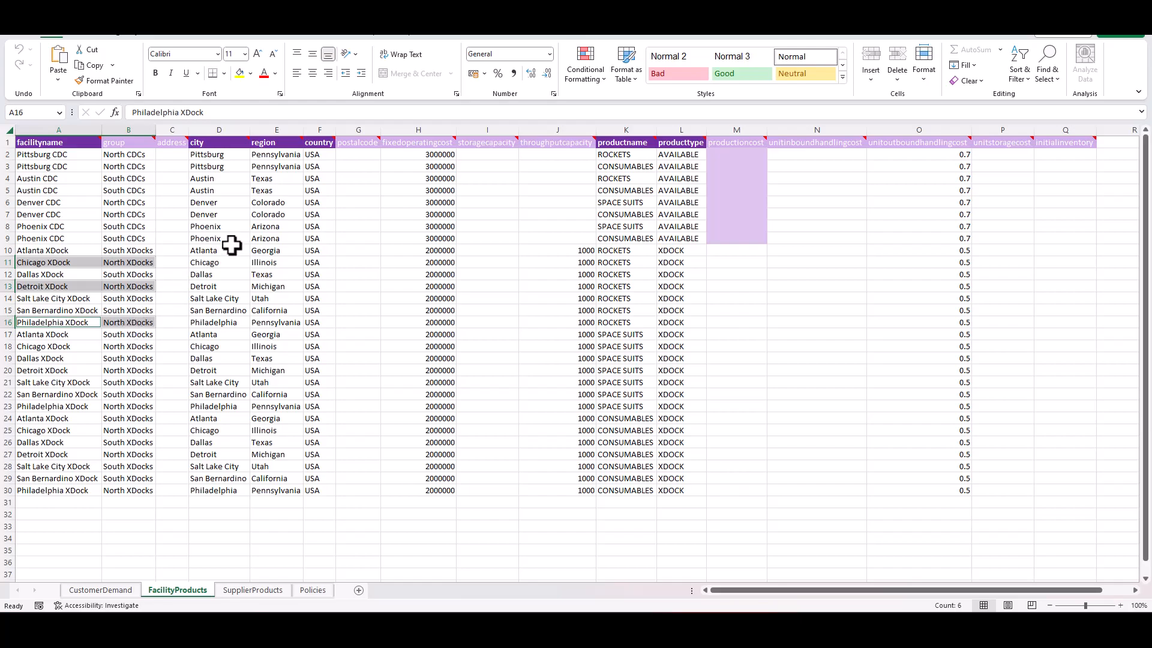
- On the Policies sheet, inspect the available policy types and the origin groups of the first FULFILLMENT rows
key(ctrl+Page_Down)
key(ctrl+Page_Down)
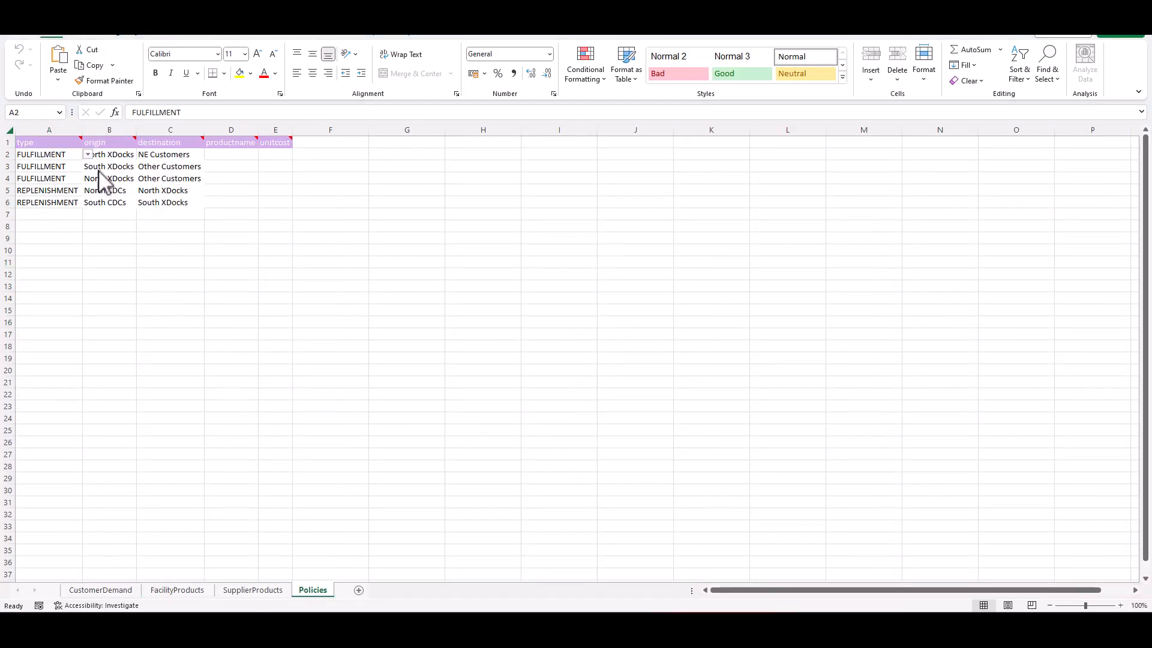
click(89, 155)
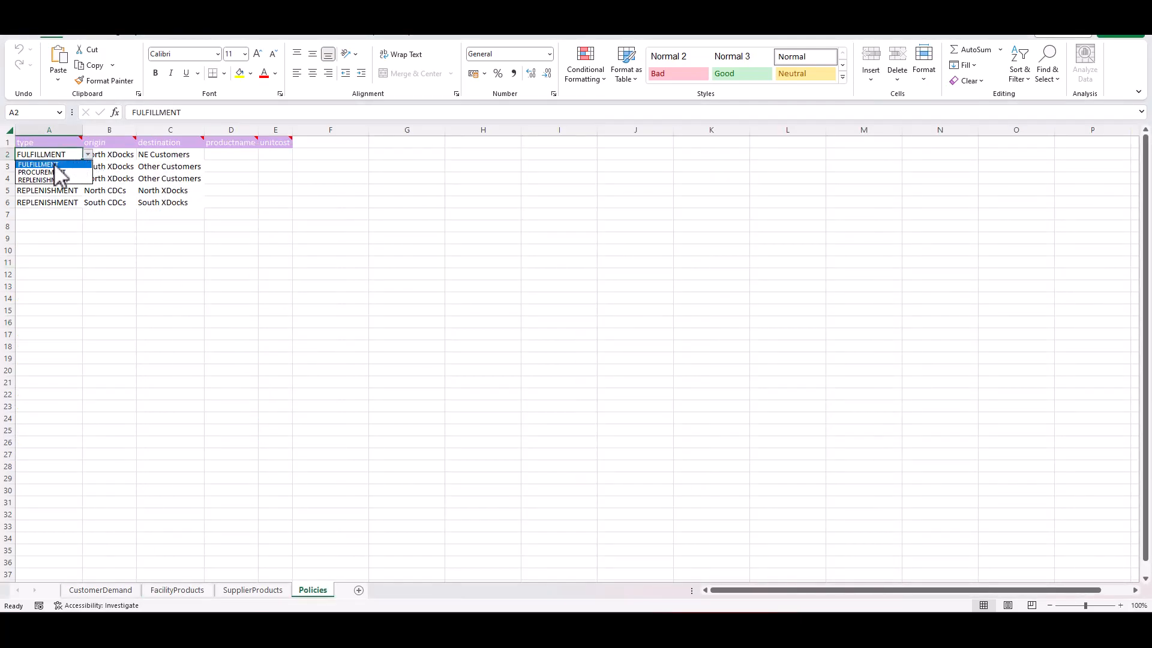
key(Escape)
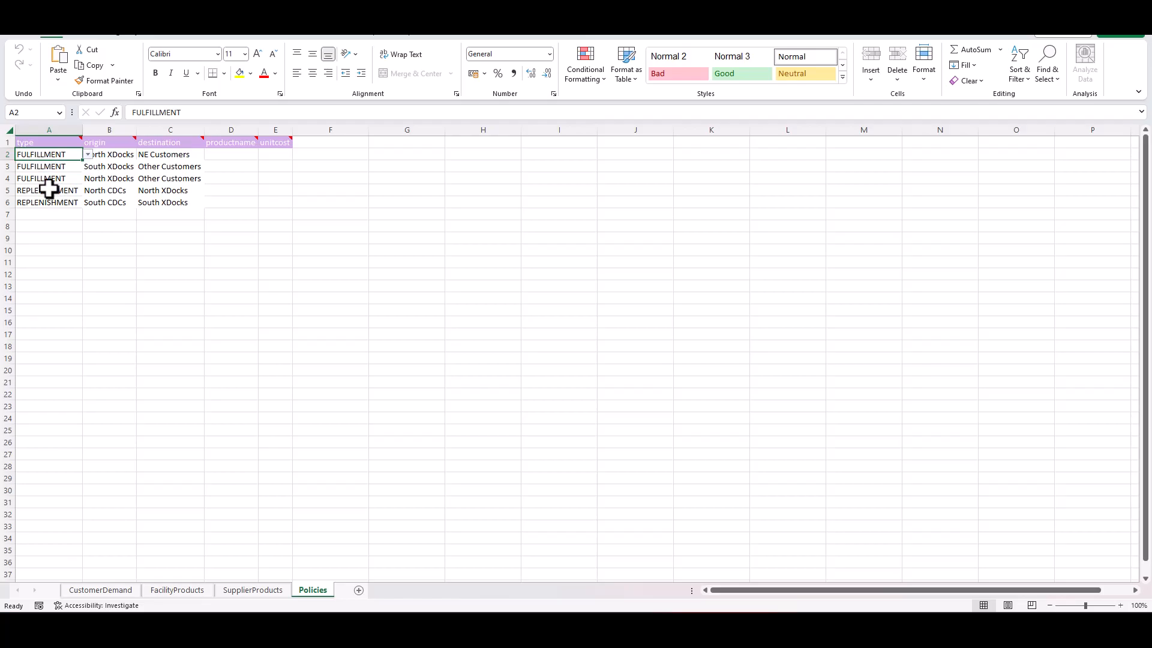
mouse_move(55, 144)
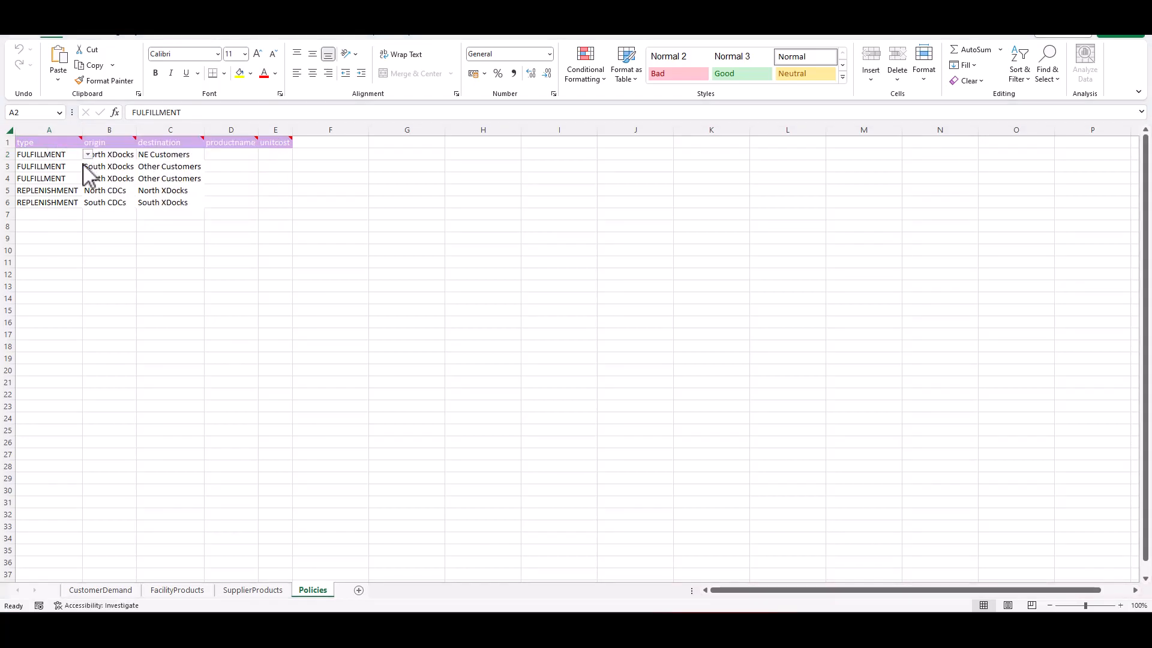
click(118, 166)
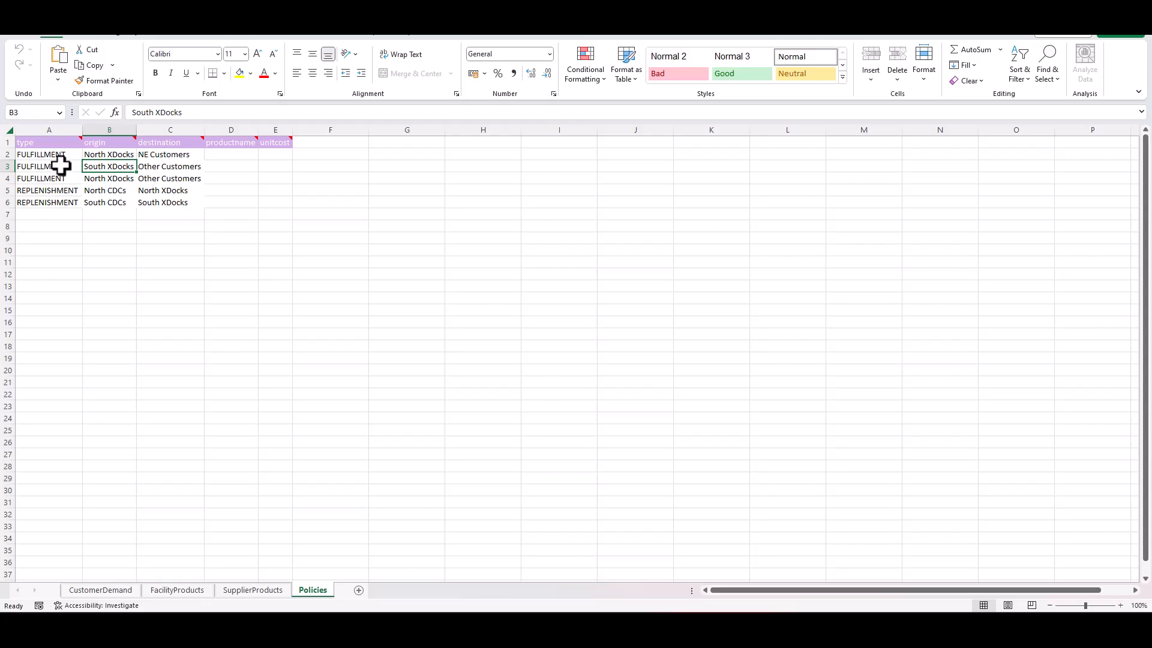
click(110, 155)
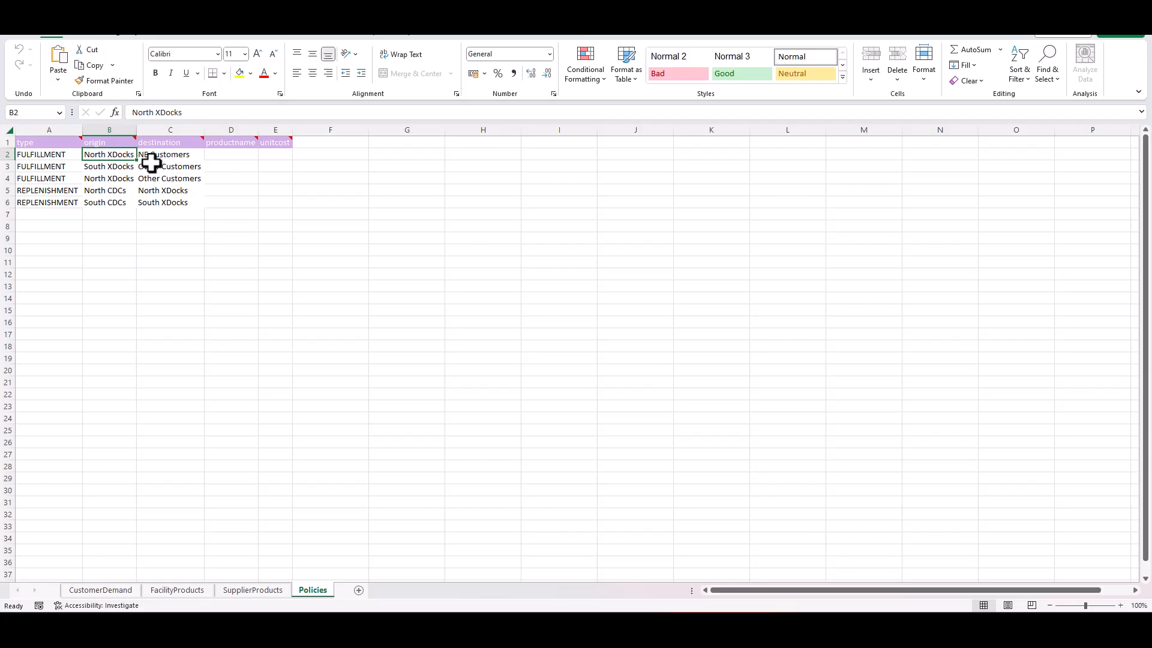
- Check the group columns of the CustomerDemand and FacilityProducts sheets against the groups used on the Policies sheet
click(101, 590)
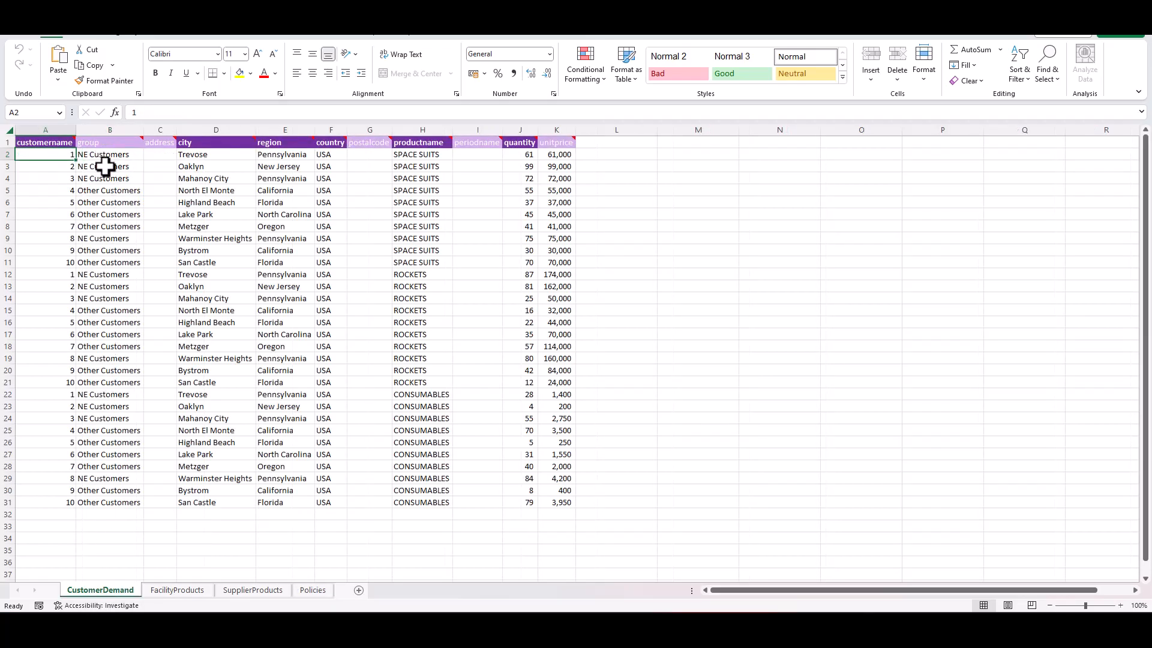
click(178, 590)
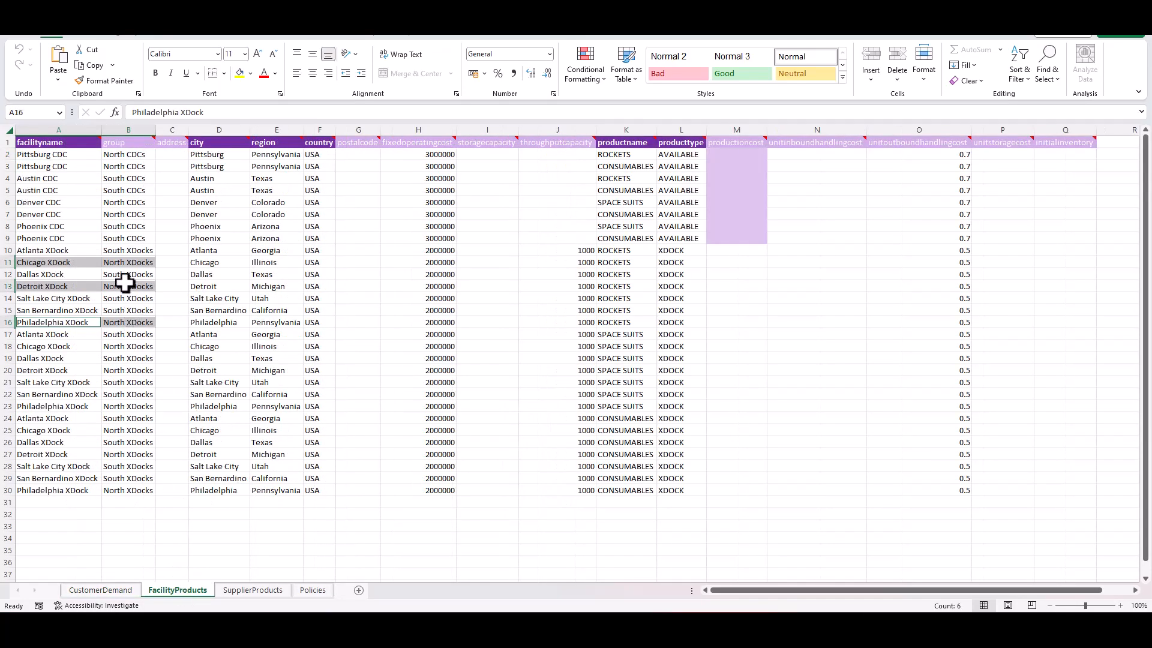
click(124, 155)
click(308, 594)
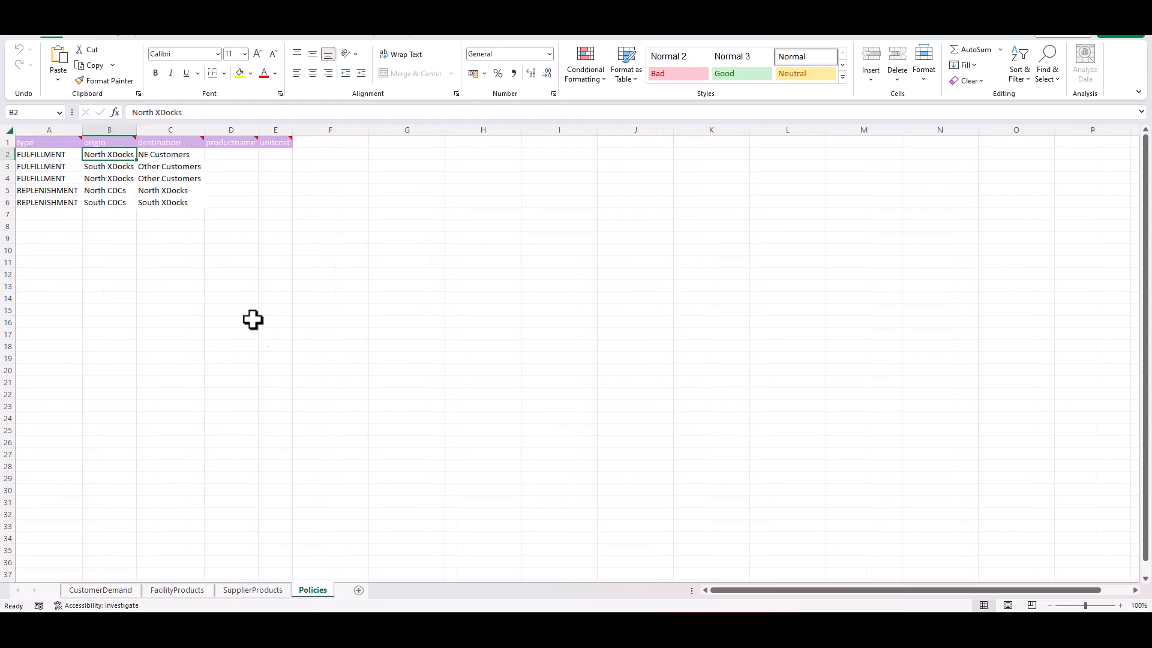
- Compare the origins and destinations of the three FULFILLMENT policies for NE Customers and Other Customers
click(168, 157)
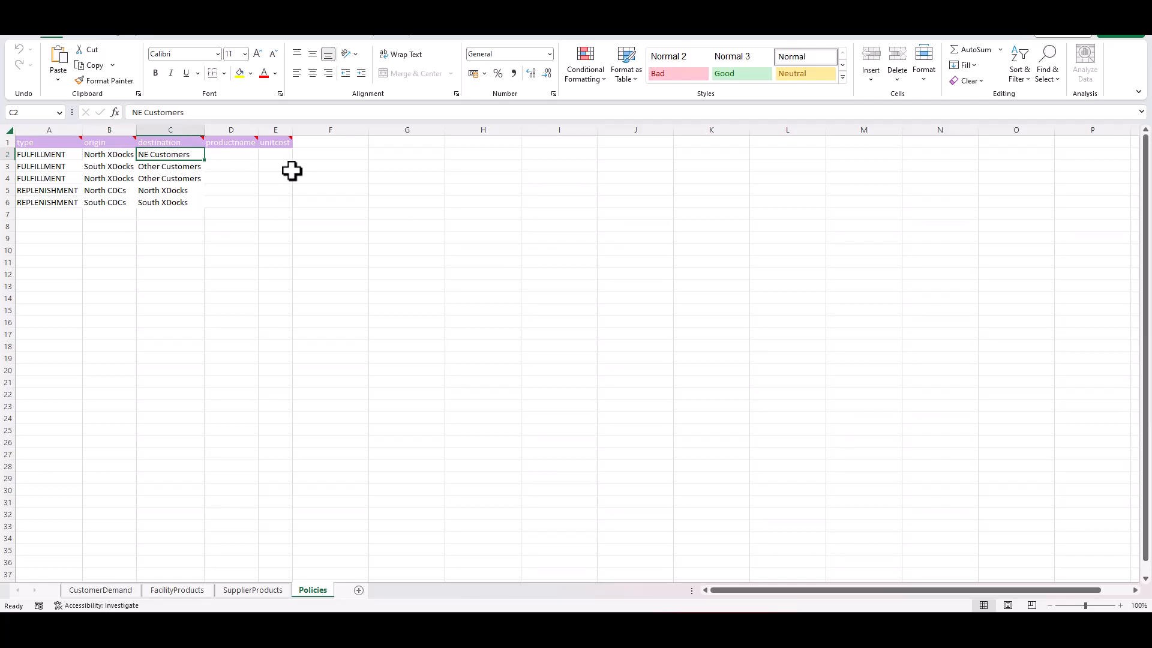
key(Left)
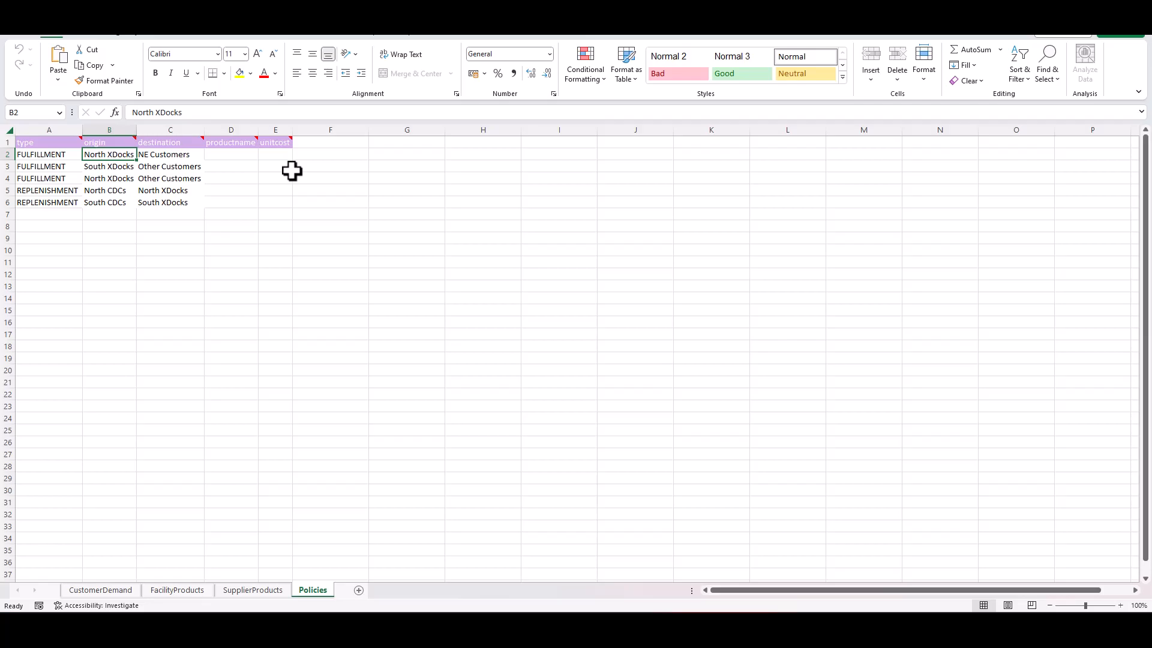
key(Down)
key(Down)
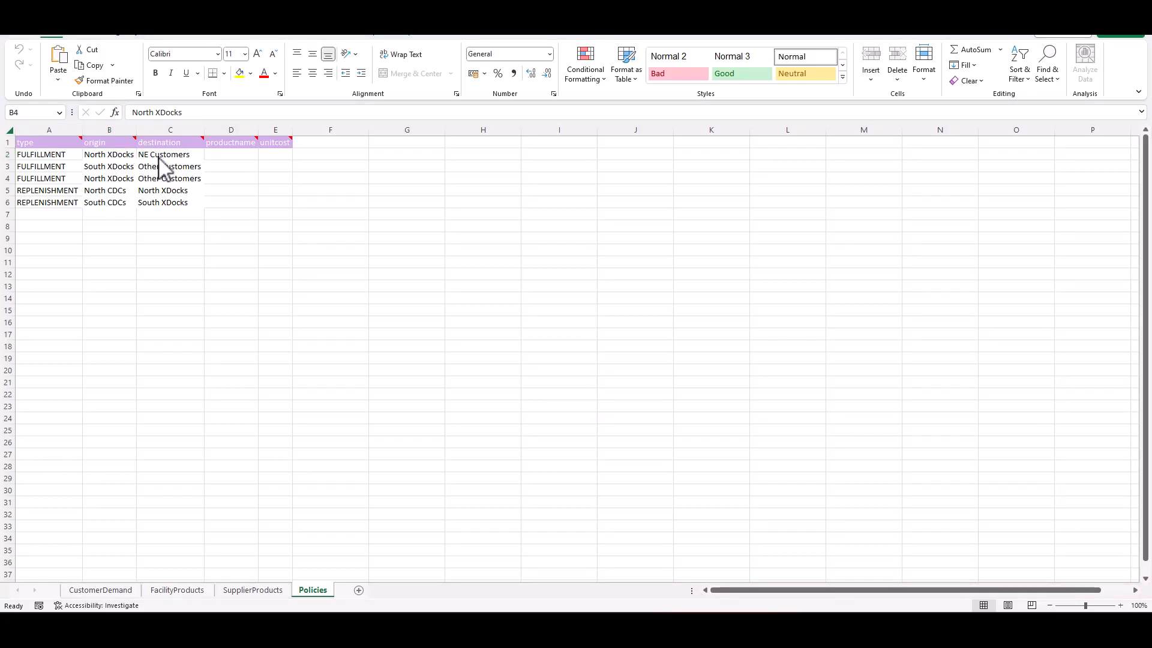
click(170, 155)
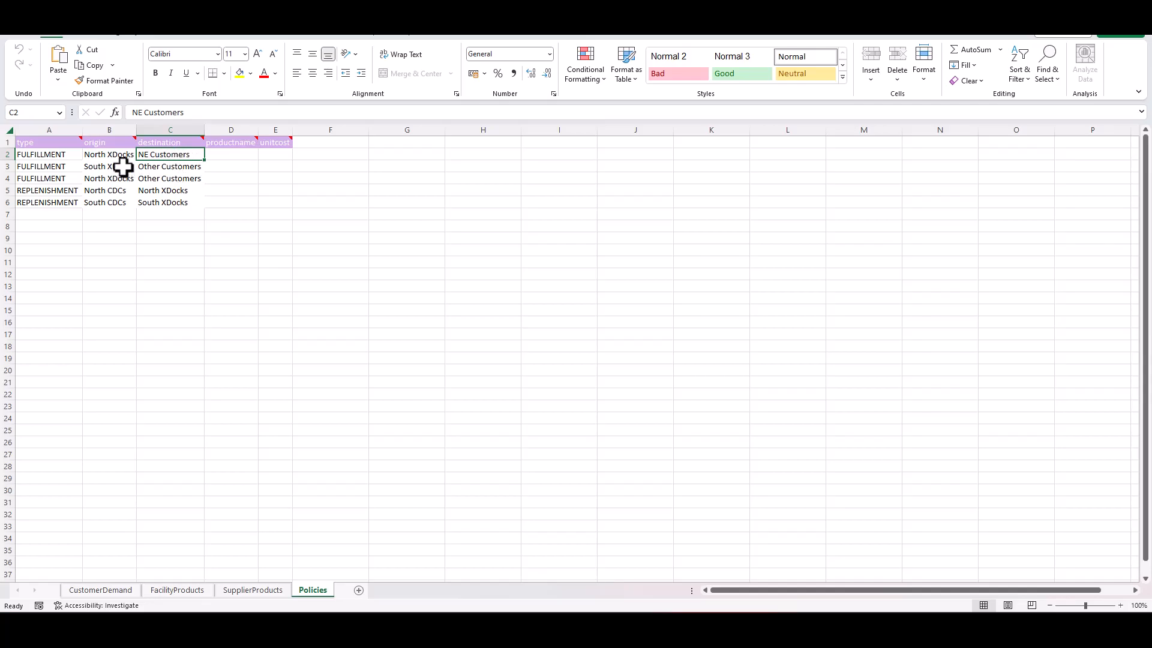
click(175, 167)
click(180, 178)
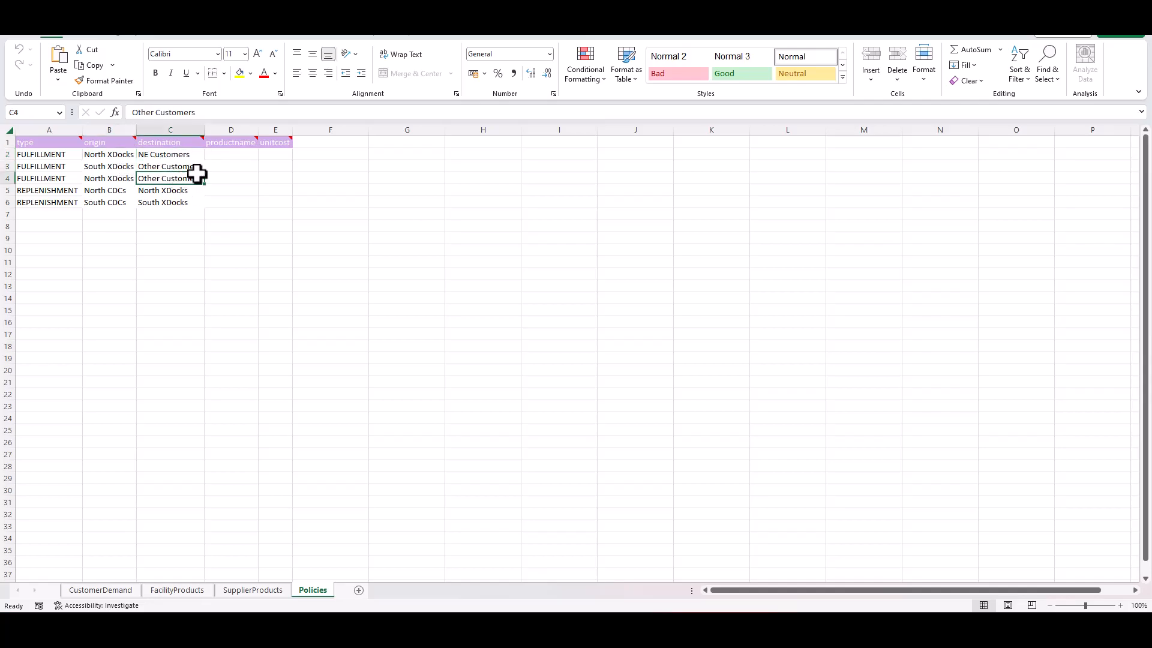
click(121, 166)
click(132, 178)
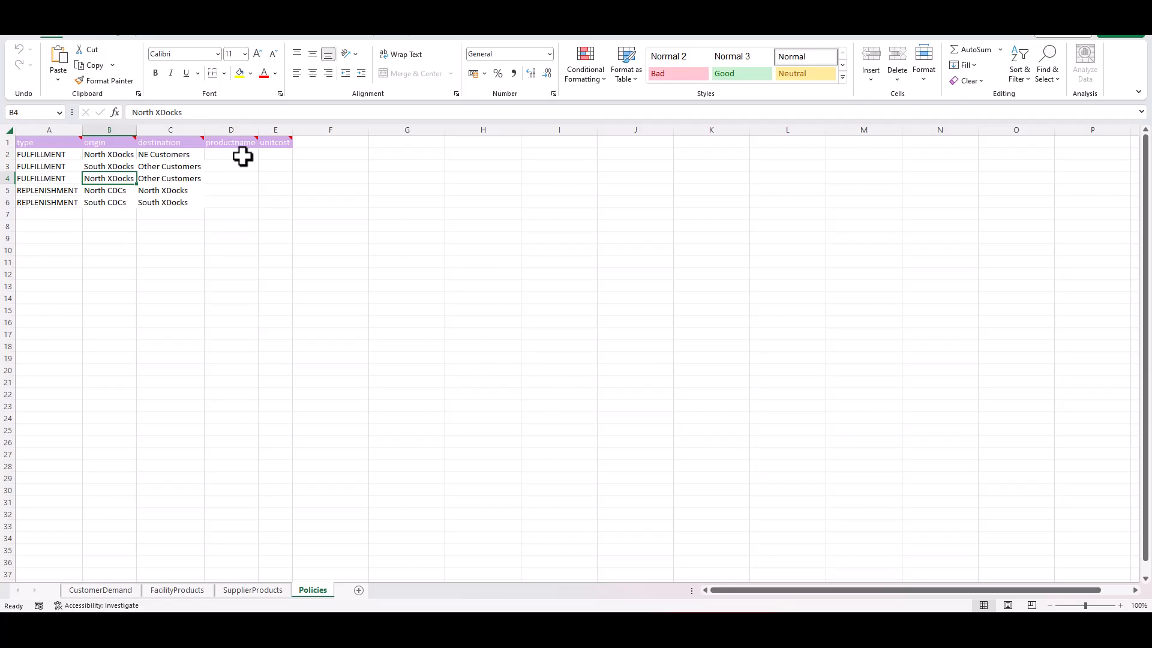
- Compare the origins and destinations of the two REPLENISHMENT policies on the Policies sheet with the facility groups on FacilityProducts
key(alt+Tab)
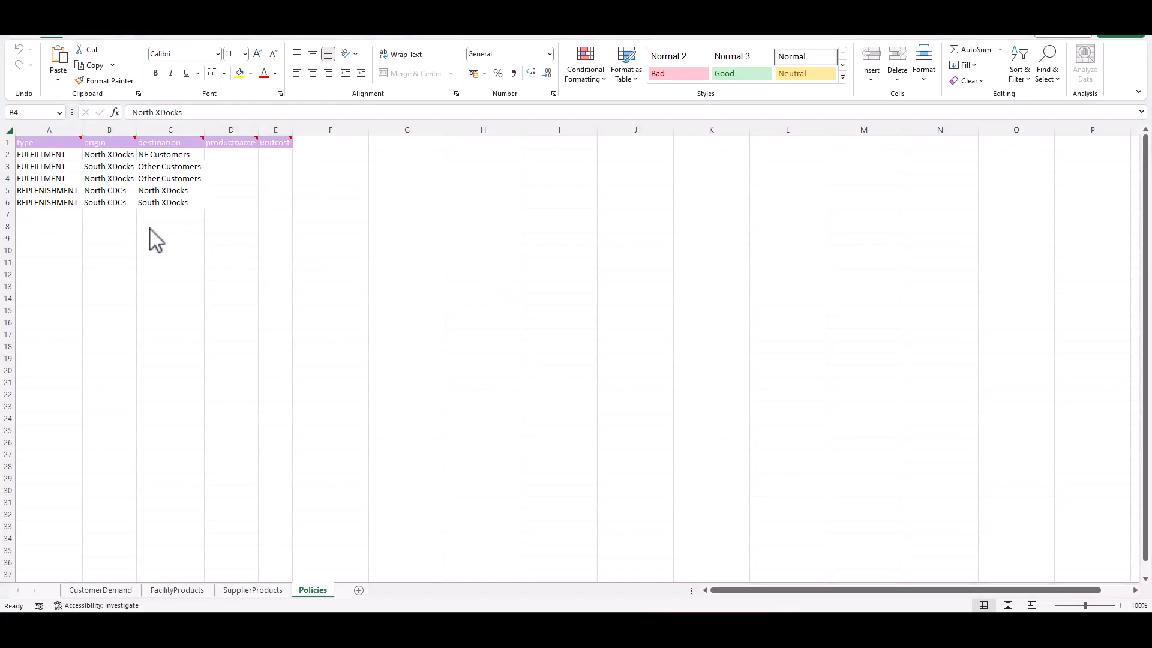
key(alt+Tab)
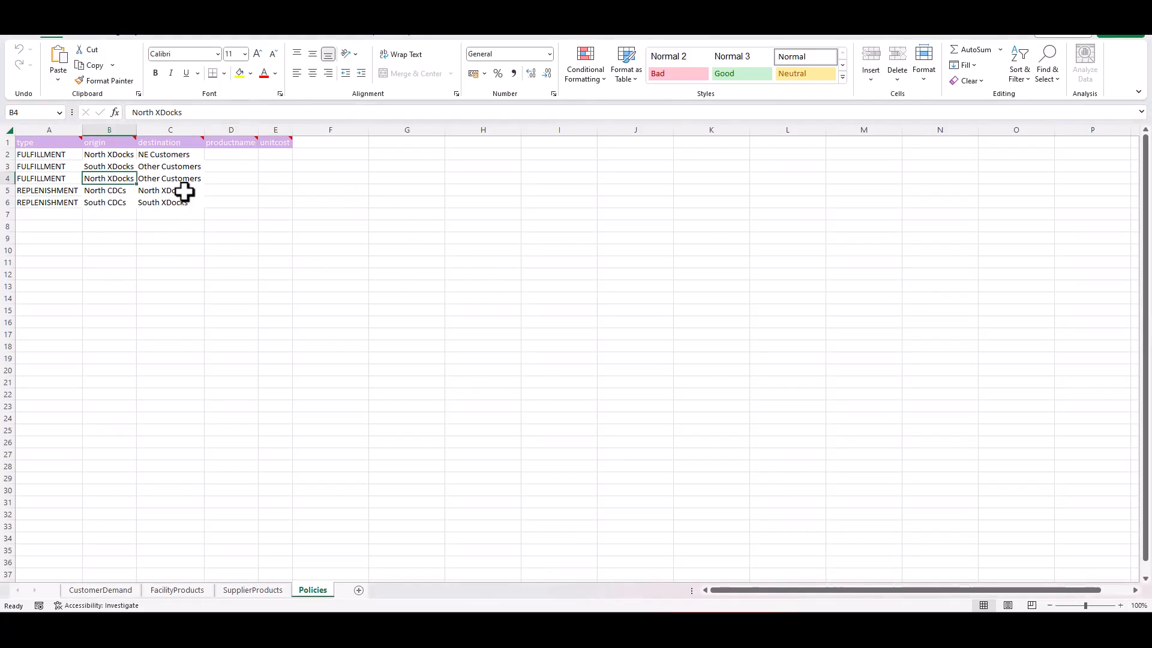
click(198, 593)
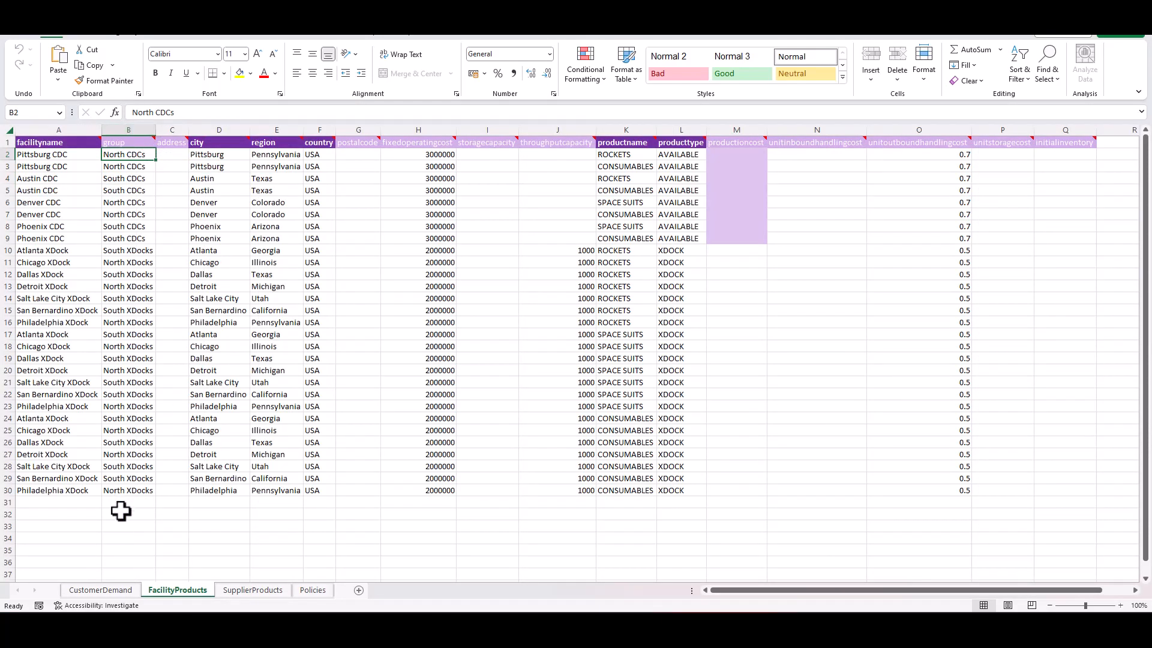
click(326, 593)
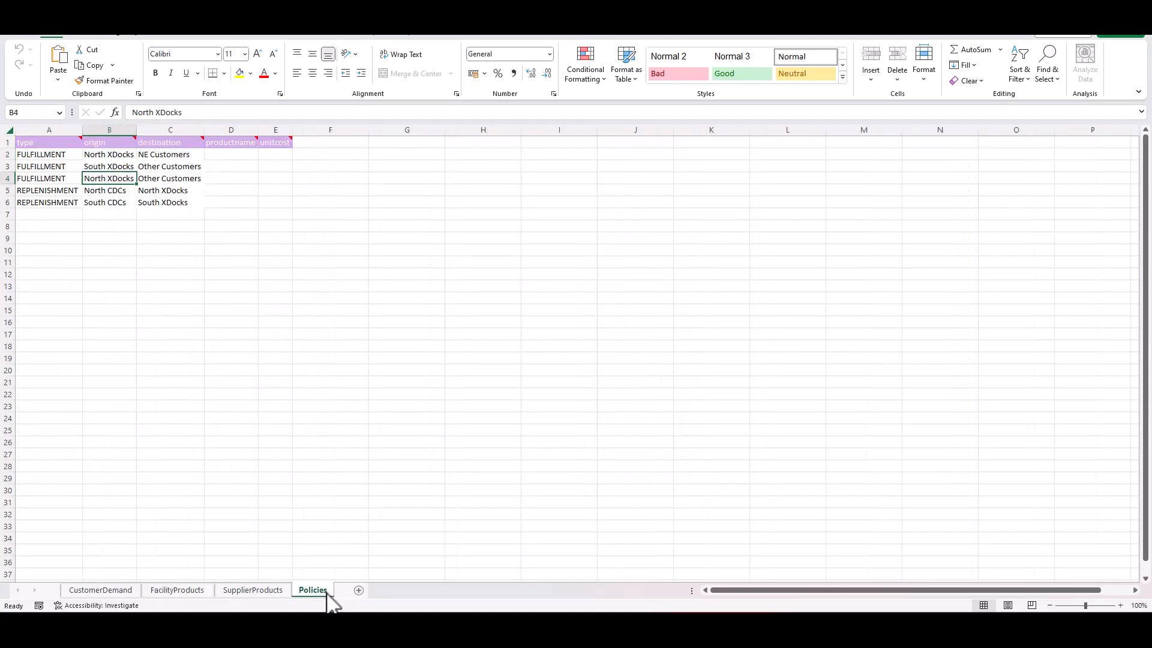
click(174, 191)
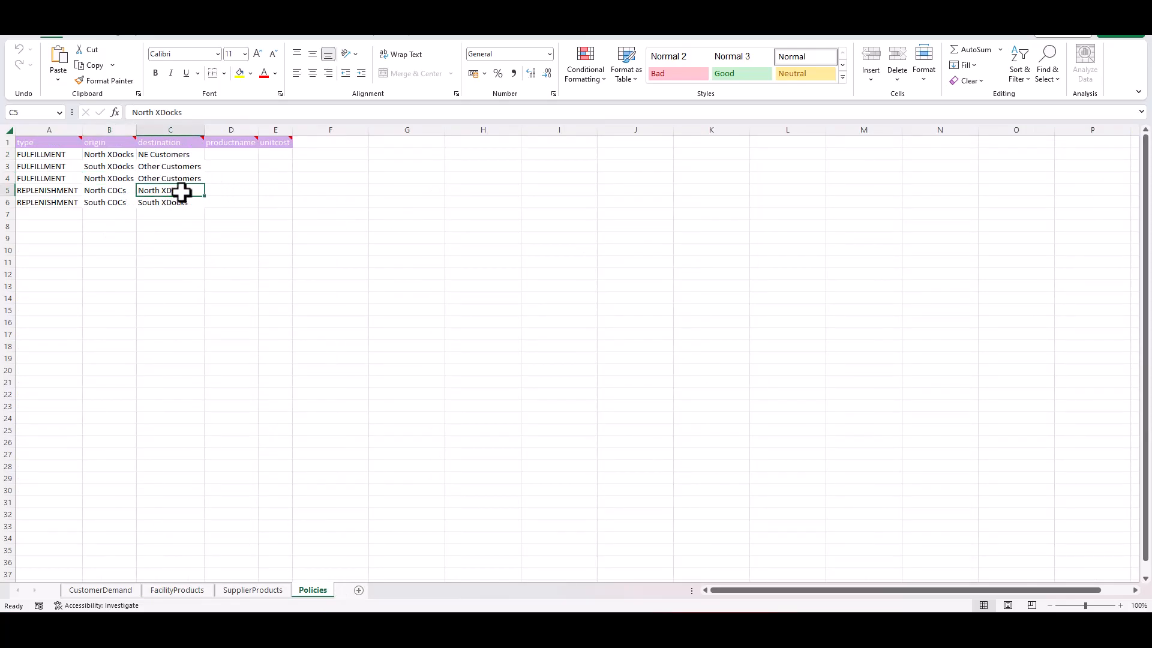
click(118, 190)
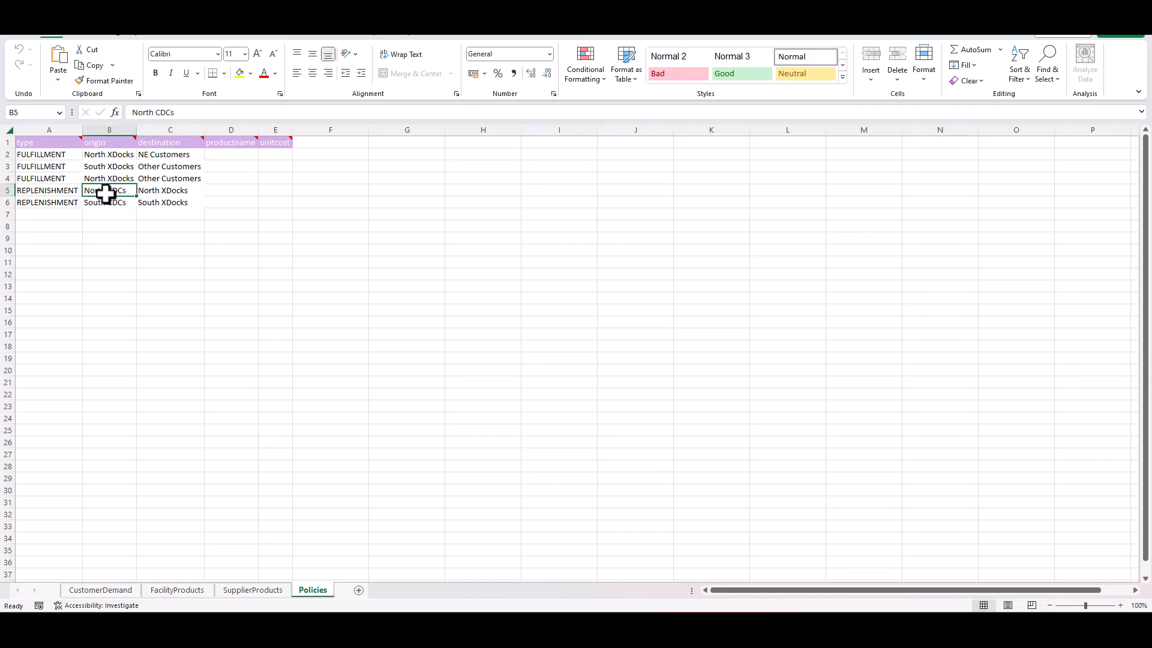
click(161, 203)
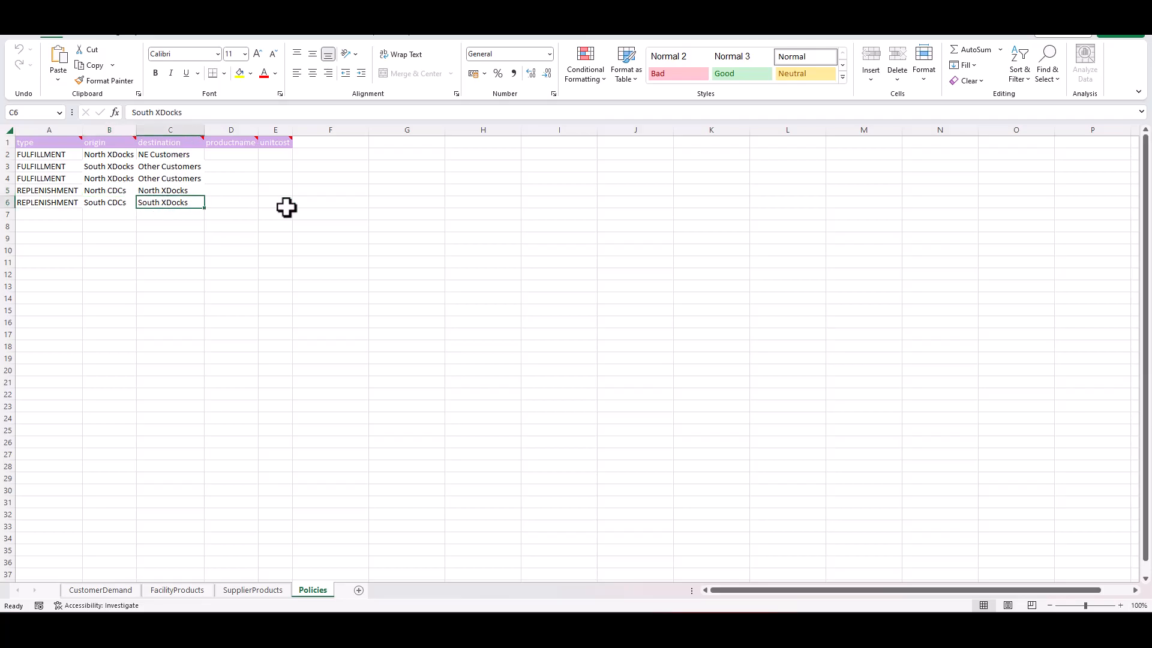
click(114, 204)
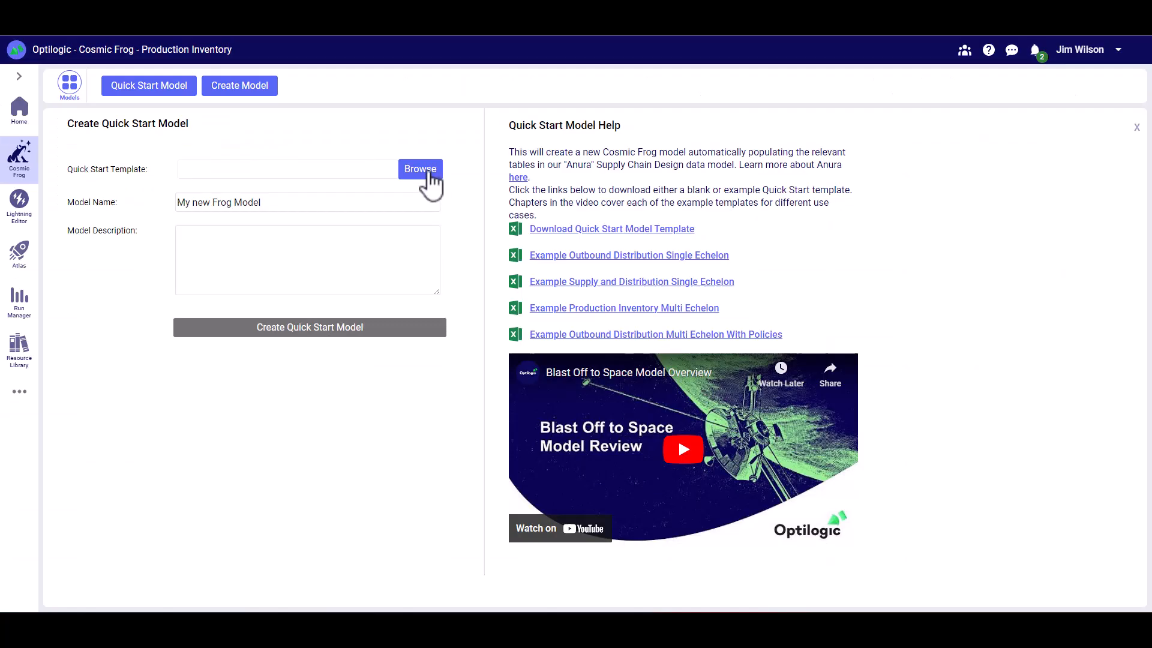
- Switch to Cosmic Frog and load Example Outbound Distribution Multi Echelon With Policies.xlsx as the Quick Start template
click(425, 174)
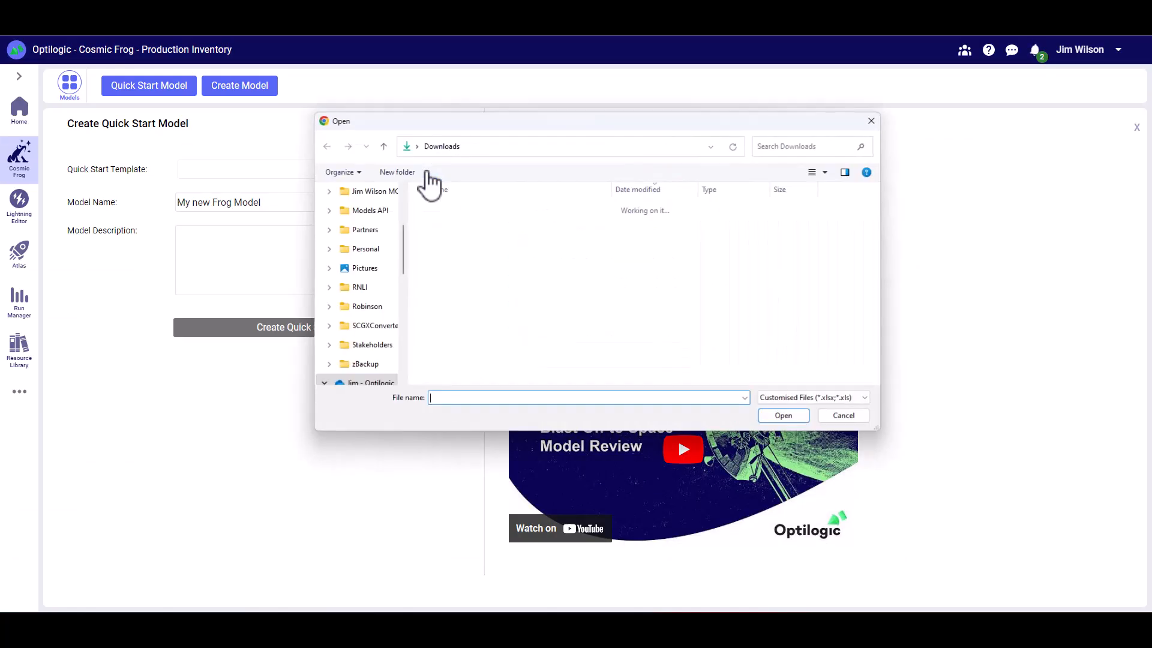
click(489, 227)
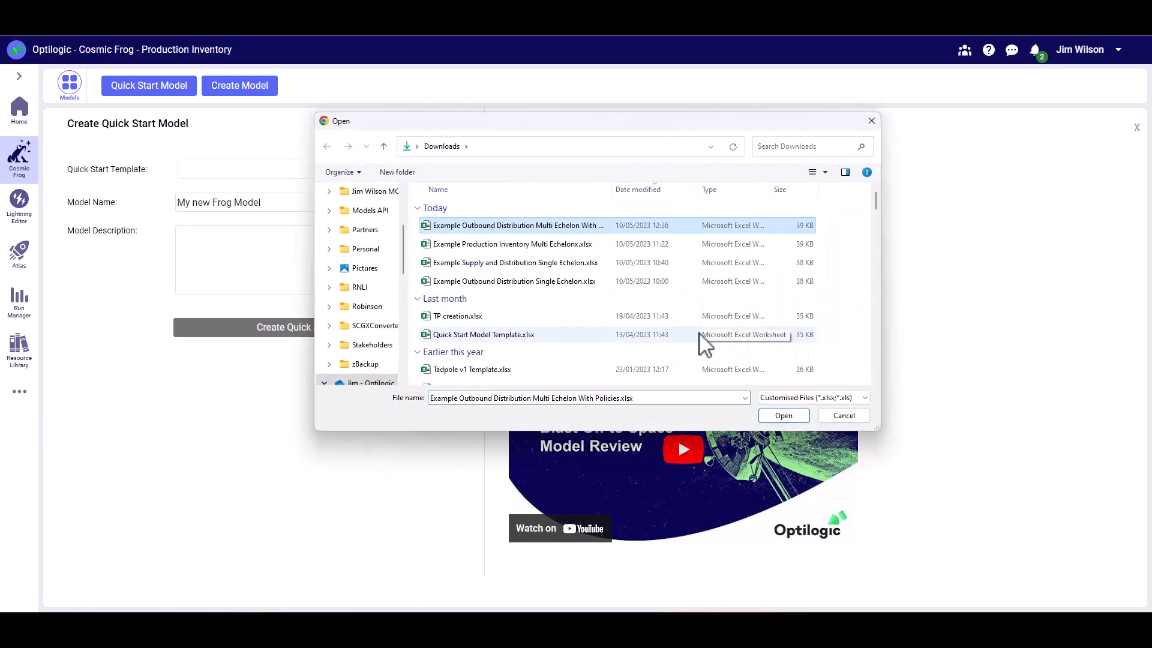
click(783, 415)
- Create the Quick Start model with "Distribution With Policies" as both its name and description
click(216, 203)
triple_click(219, 203)
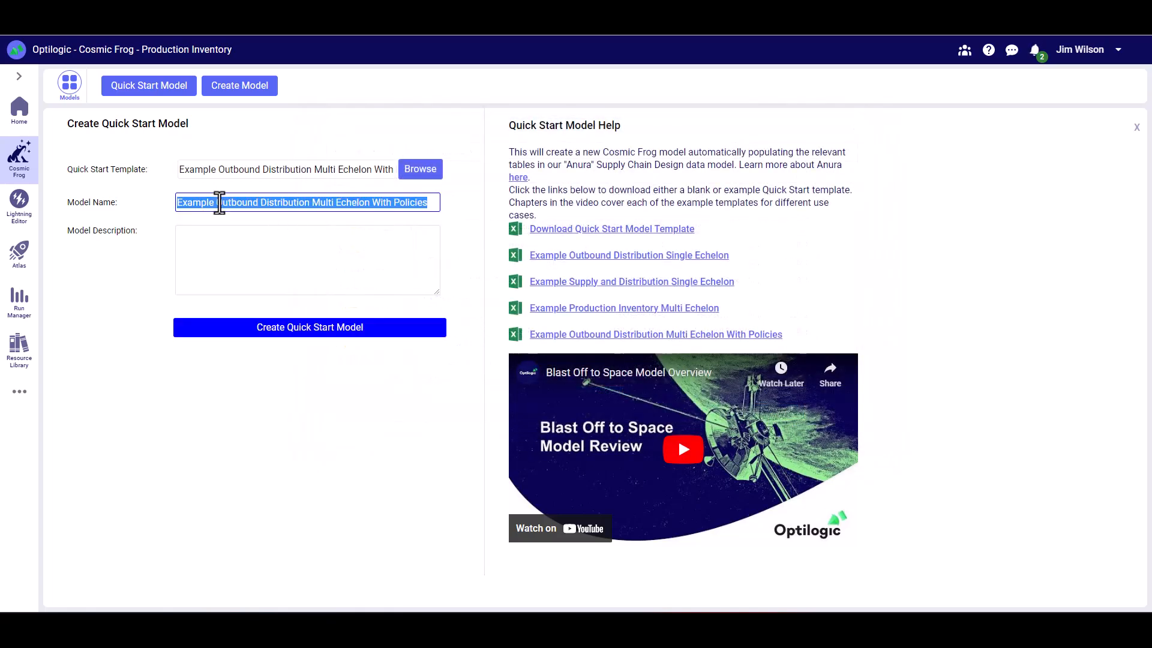
text(Distribution With Policies)
click(270, 243)
text(Distribution With Policies)
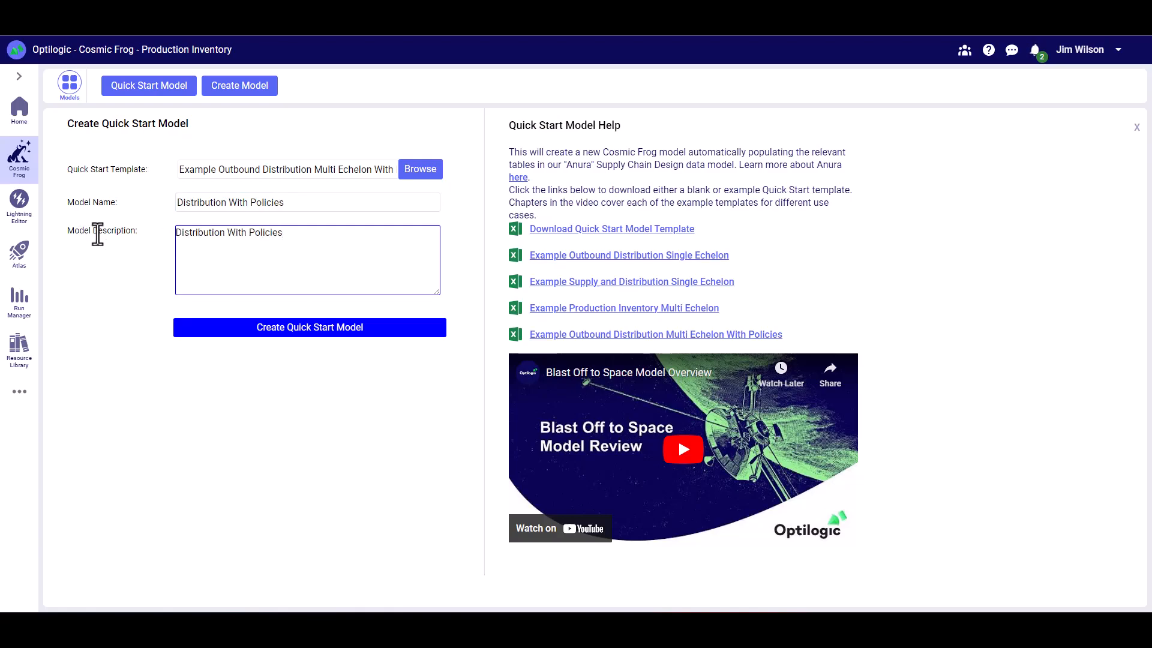
click(308, 329)
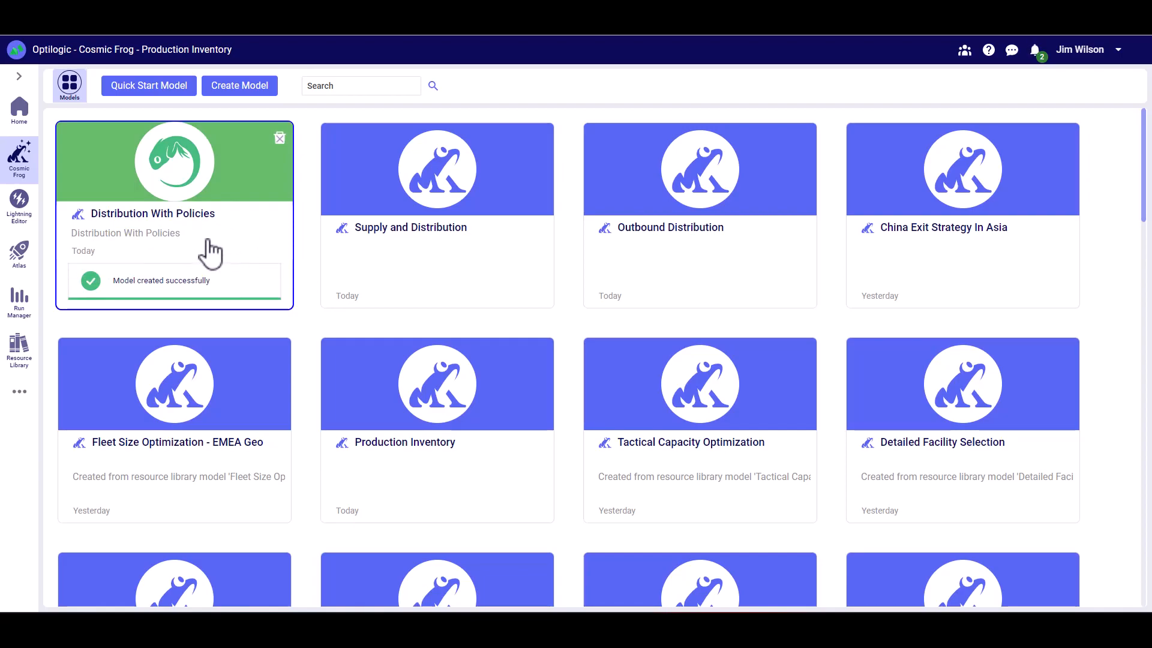
- Open the Distribution With Policies model, limit the table list to populated tables, and check the customers' latitude and longitude
click(220, 210)
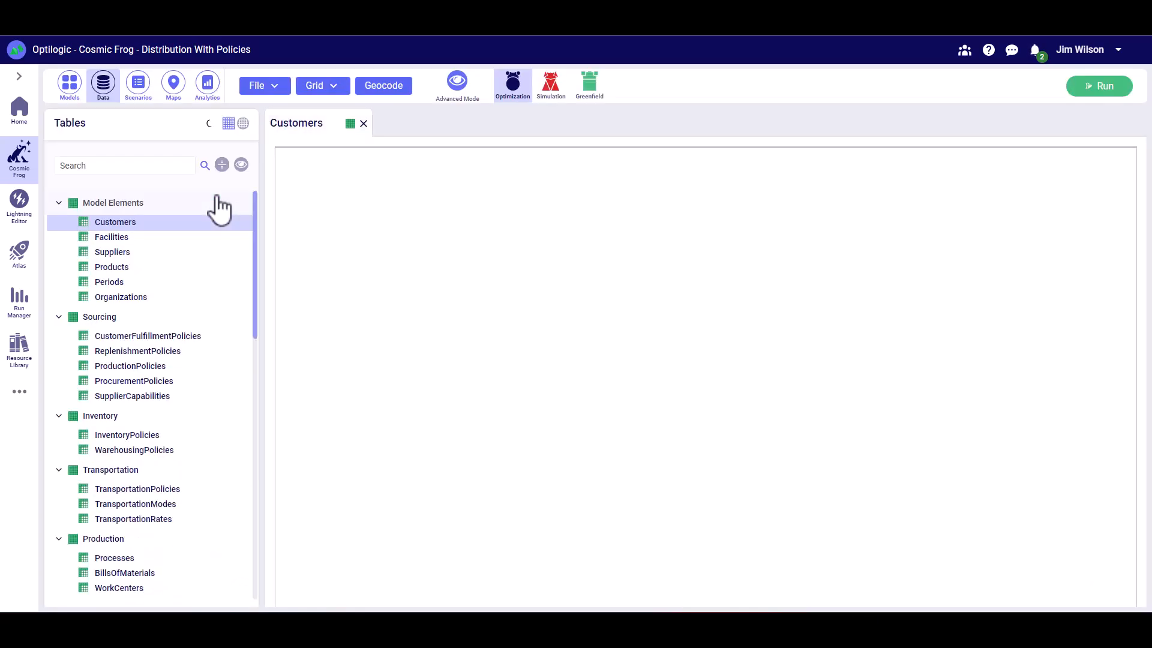
click(241, 166)
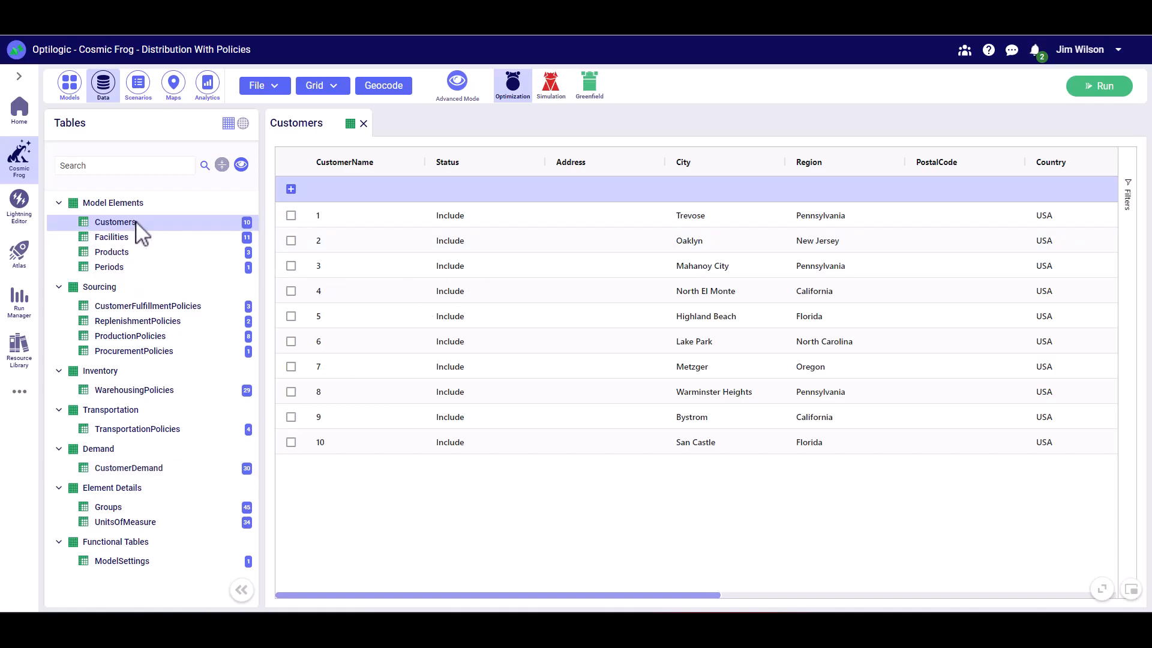
drag(580, 596, 875, 596)
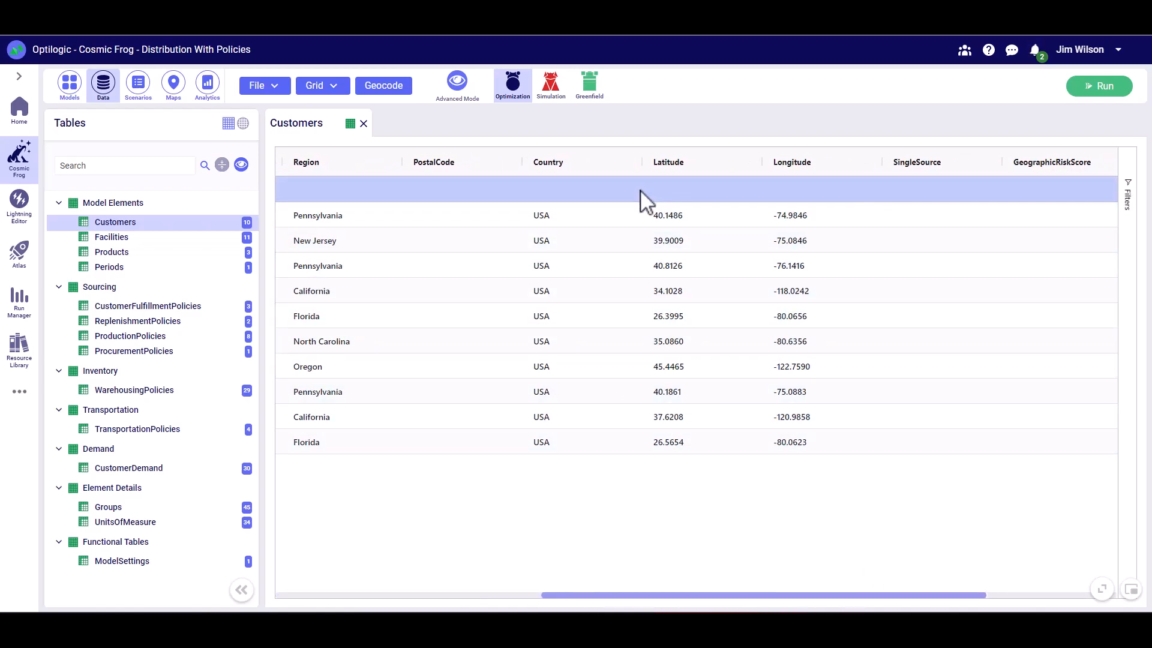
- Examine the customer and facility locations on the Supply Chain map, including the facilities near Chicago and in Pennsylvania
click(174, 84)
mouse_move(327, 239)
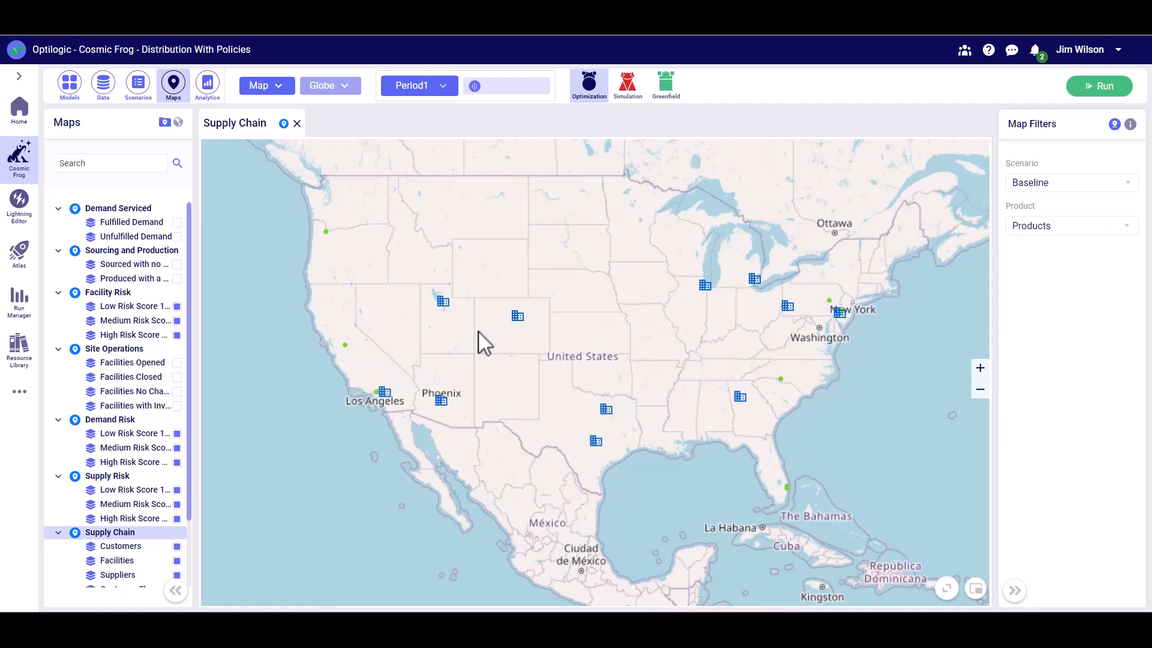
mouse_move(707, 288)
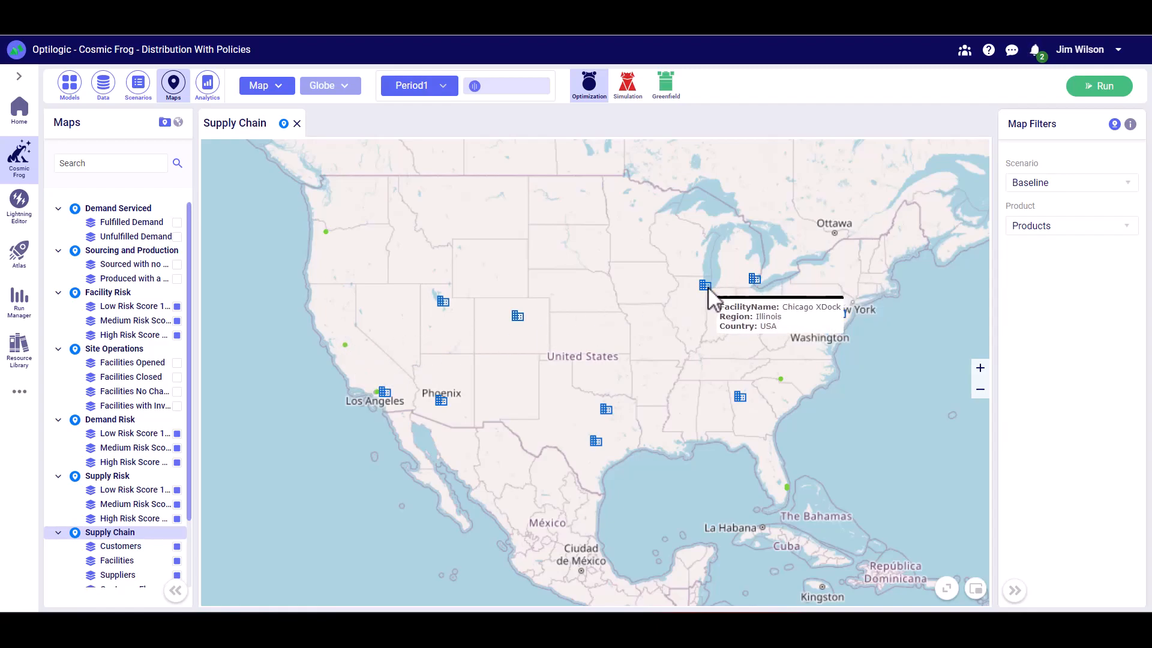
mouse_move(791, 311)
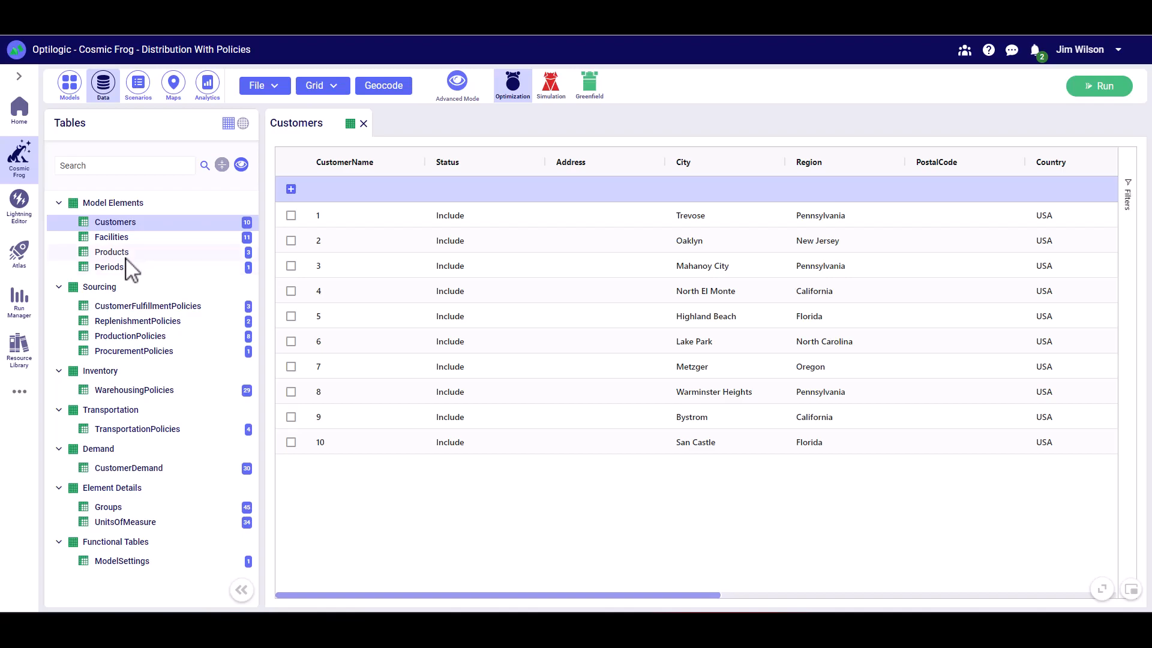
- Review the Products and CustomerFulfillmentPolicies tables and check the customer group members in the Groups table
click(127, 255)
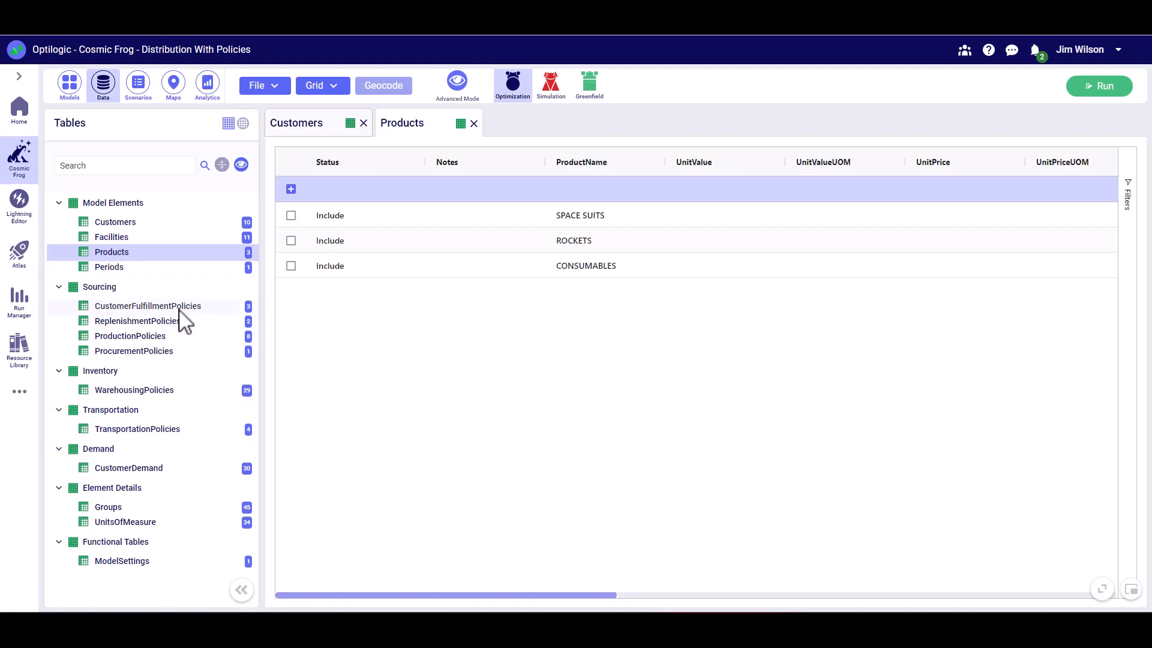
click(147, 307)
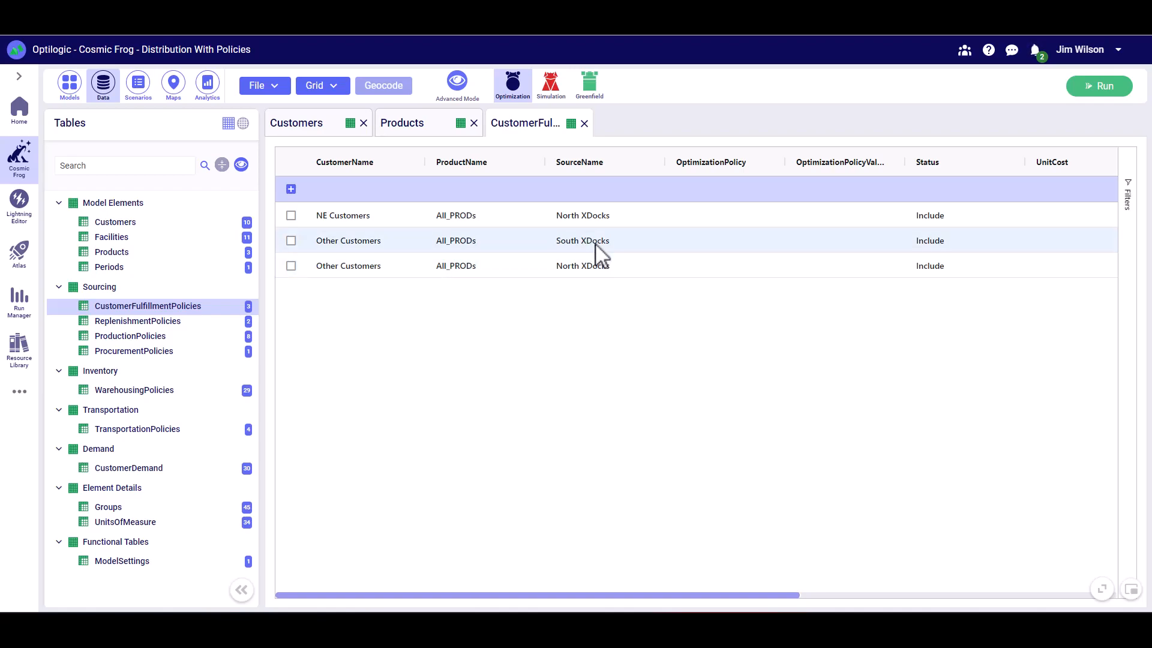
click(108, 507)
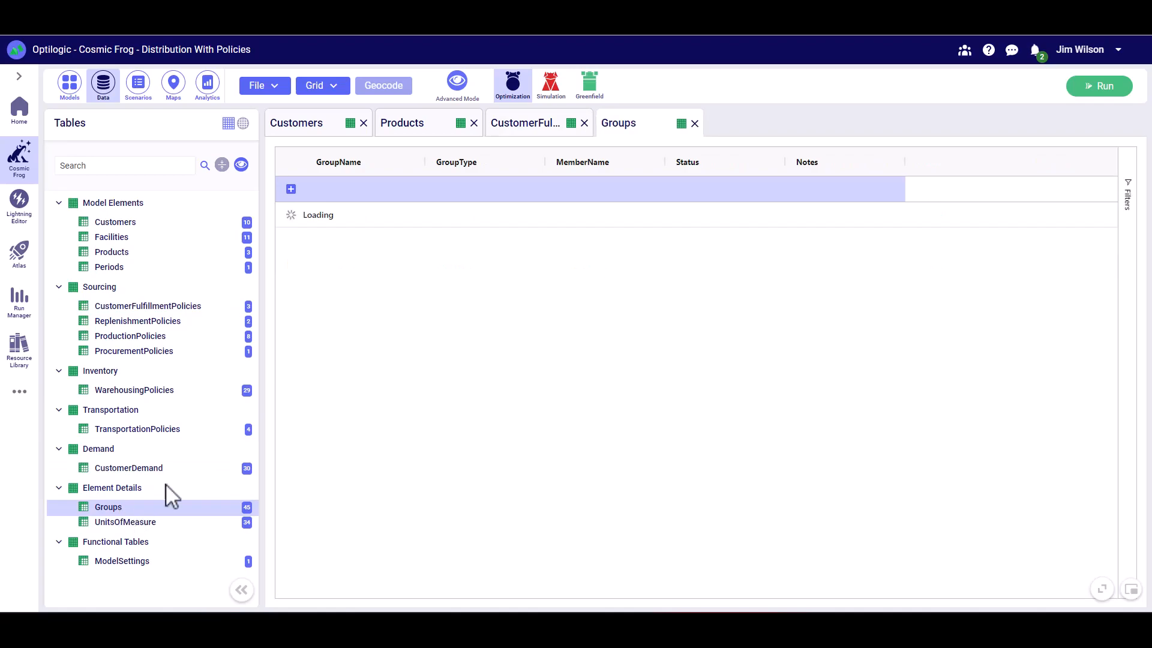
scroll(415, 364, down, 8)
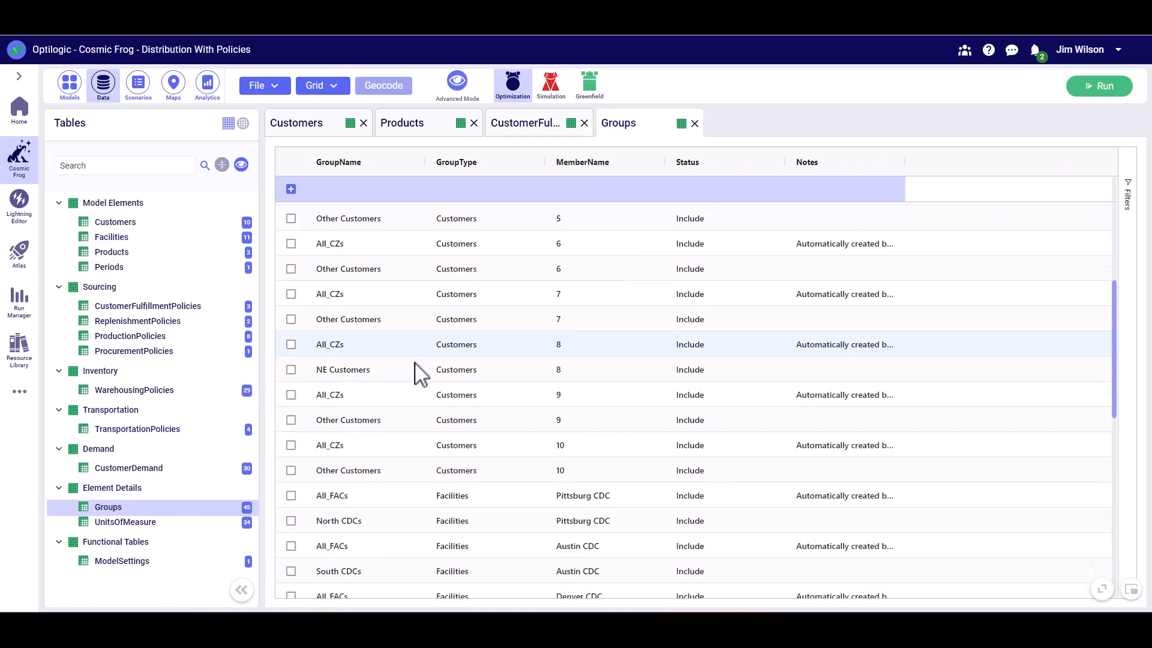
scroll(415, 363, up, 8)
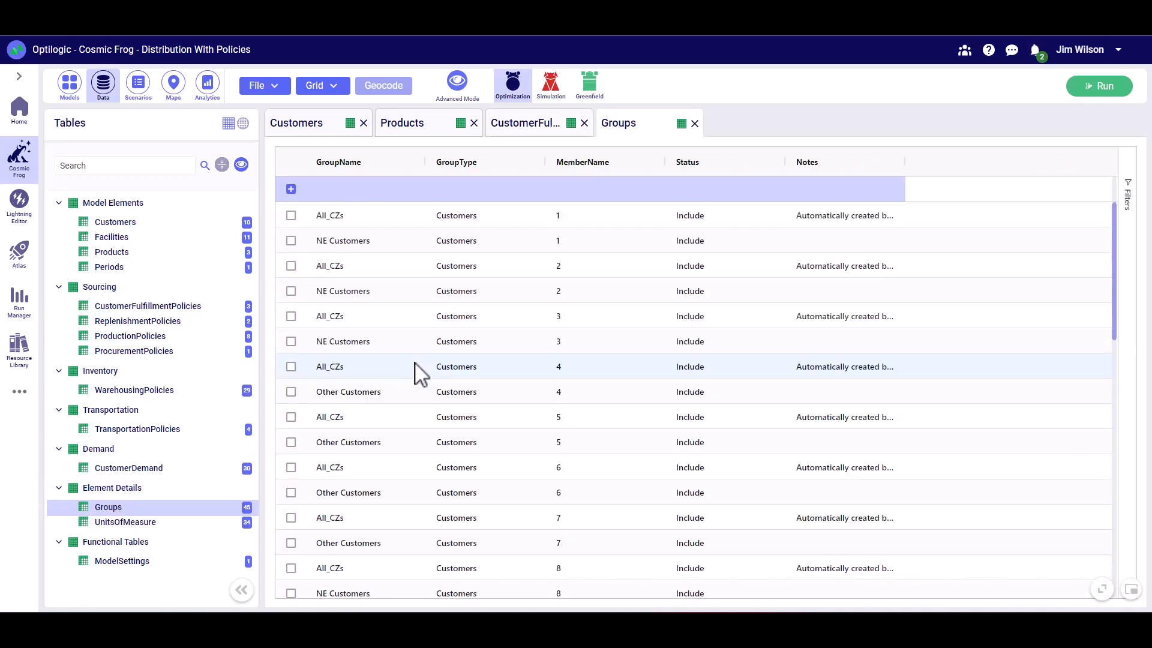
- Review the facility, product and source columns of ReplenishmentPolicies and the facility-product rows of ProductionPolicies
click(161, 324)
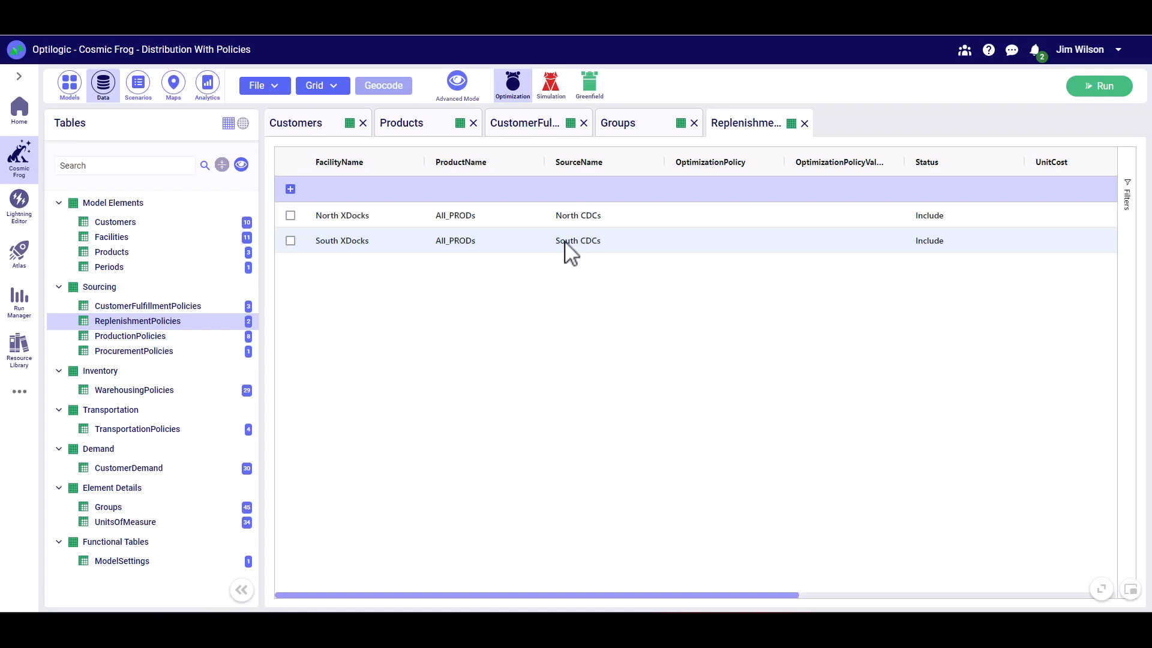
click(158, 337)
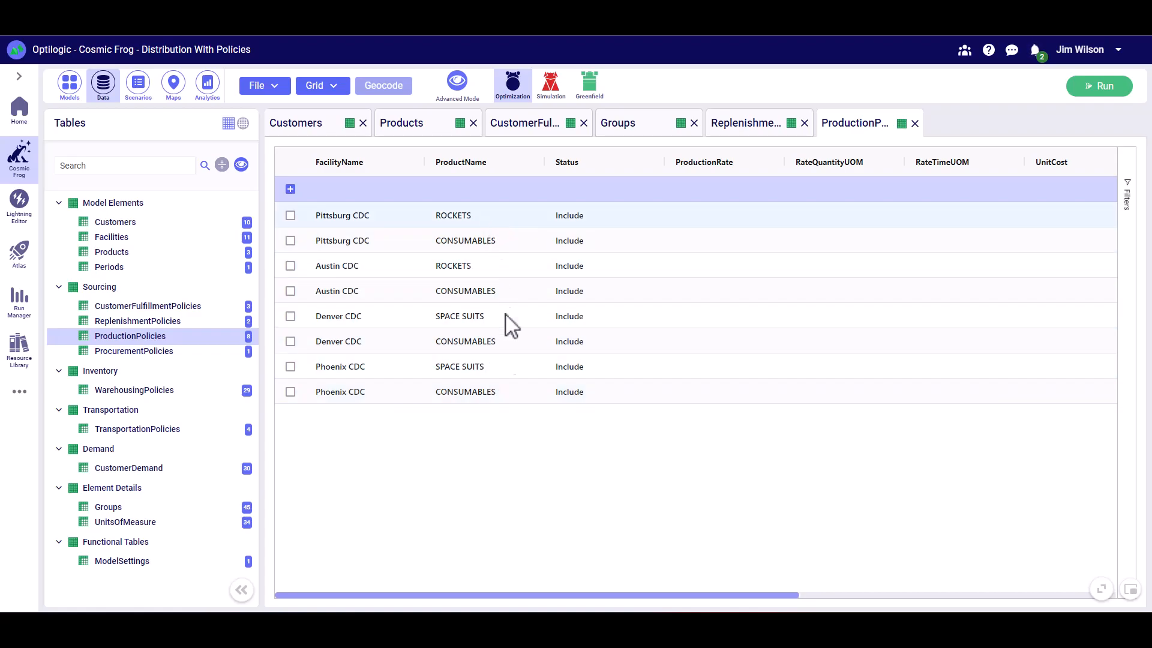
drag(588, 595, 529, 329)
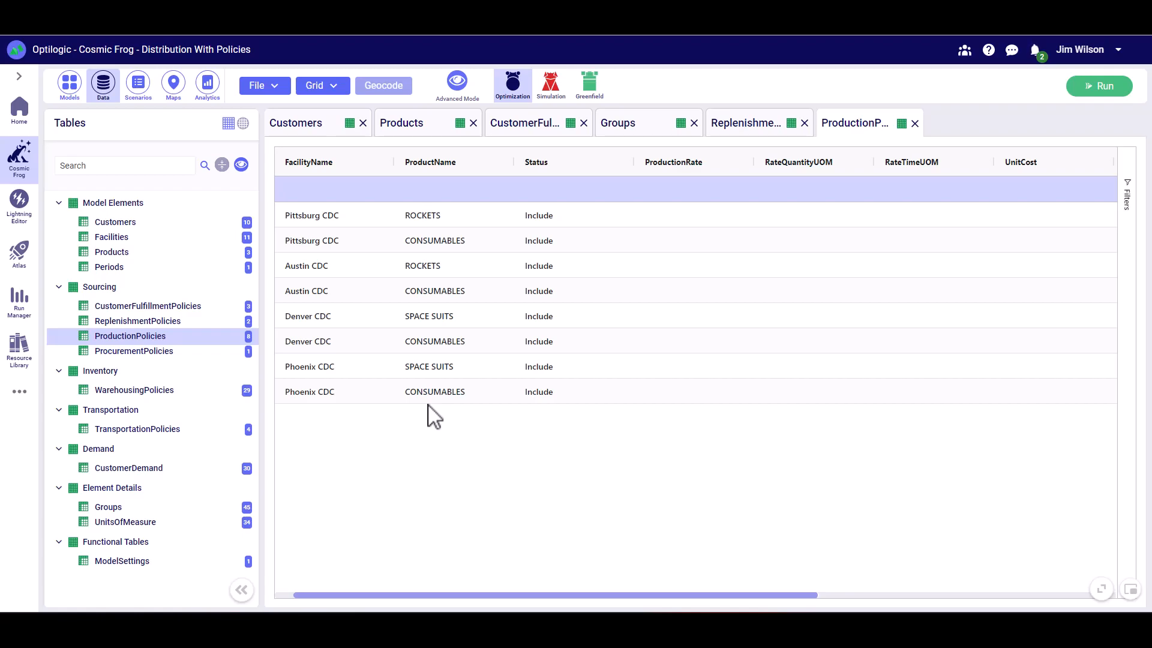
- Examine the outbound handling costs and the facility-product rows in the WarehousingPolicies table
click(171, 392)
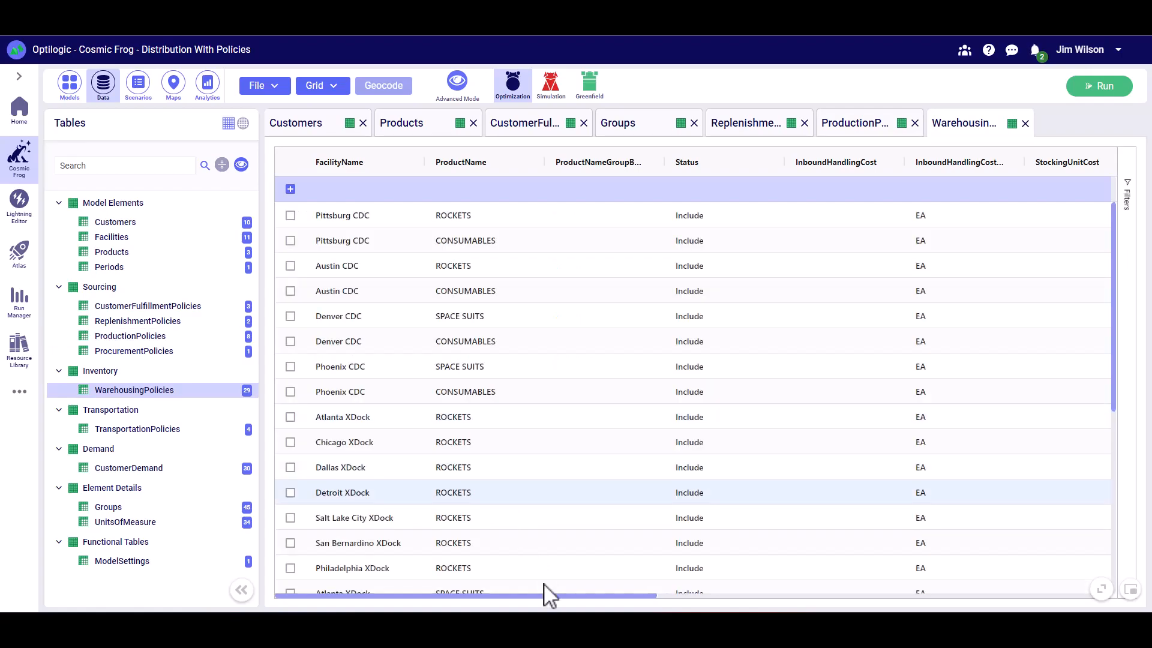
drag(563, 596, 972, 604)
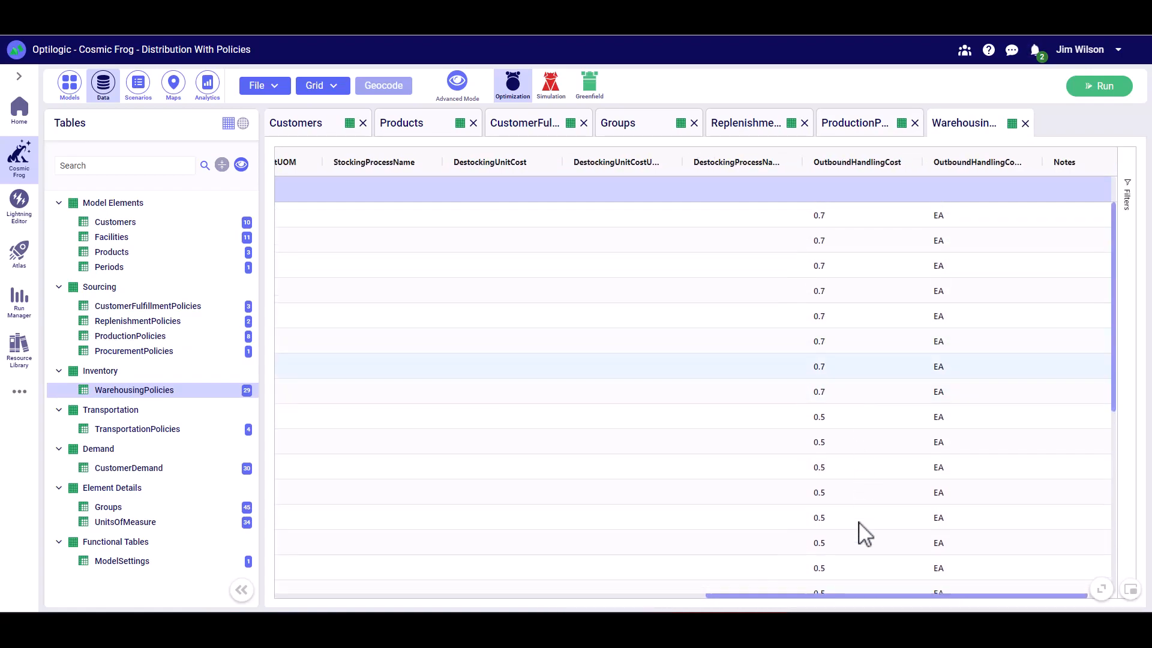
drag(861, 601, 400, 602)
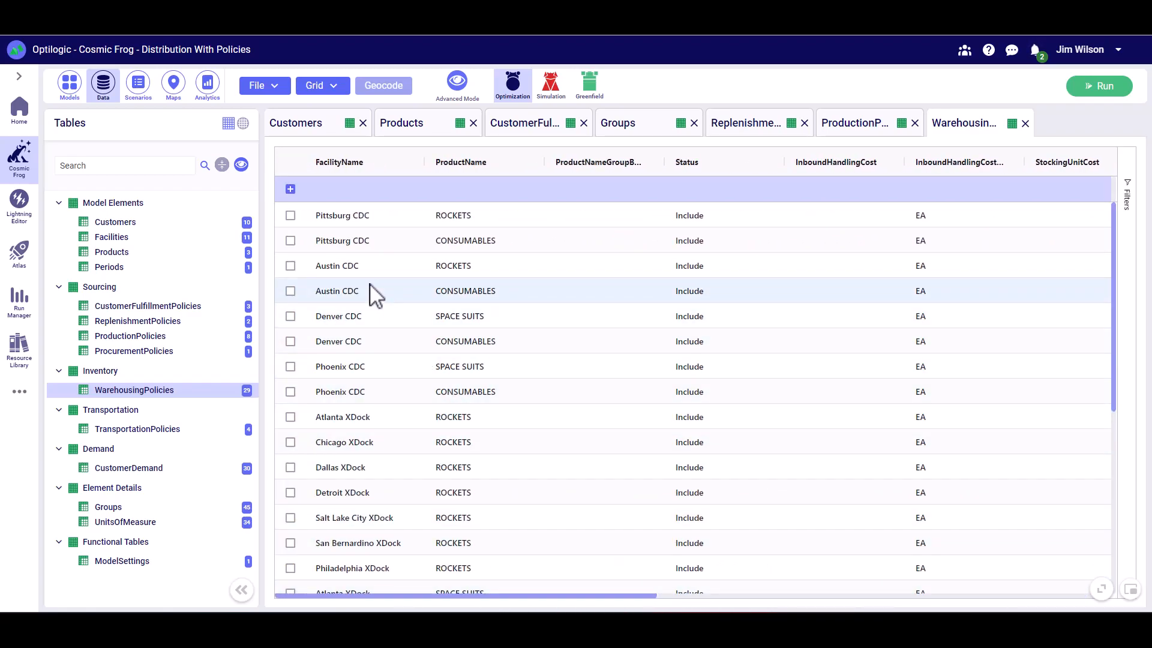
scroll(379, 438, down, 3)
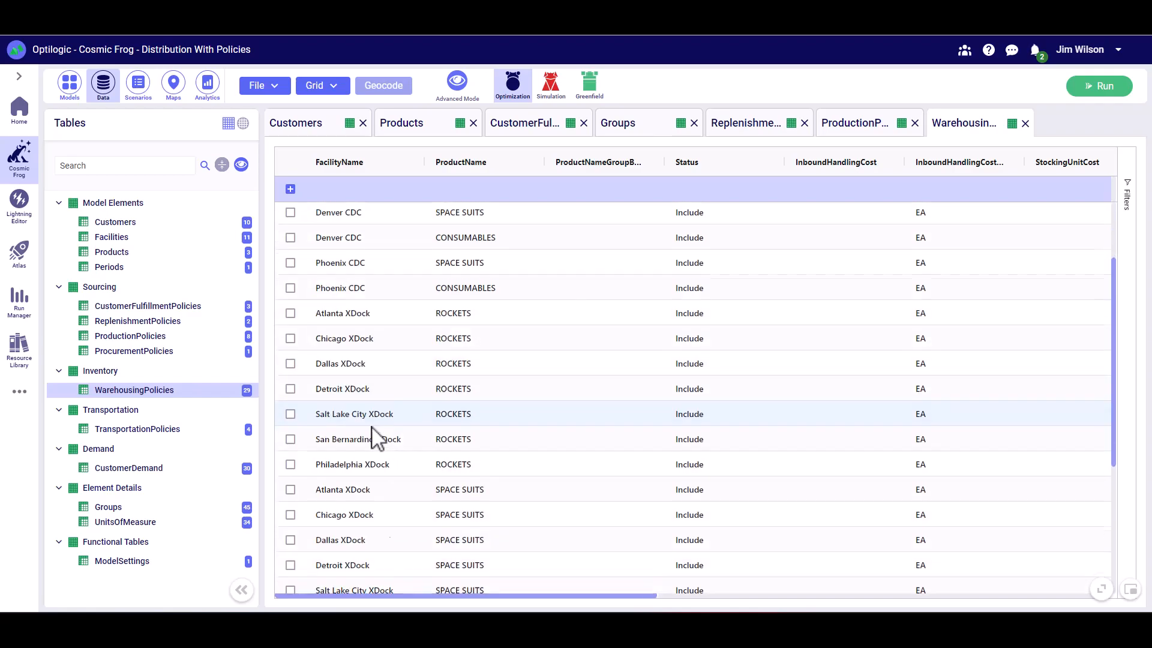
- Review the origins and destinations in TransportationPolicies and look up the members of All_CZs and All_FACs in the Groups table
click(150, 431)
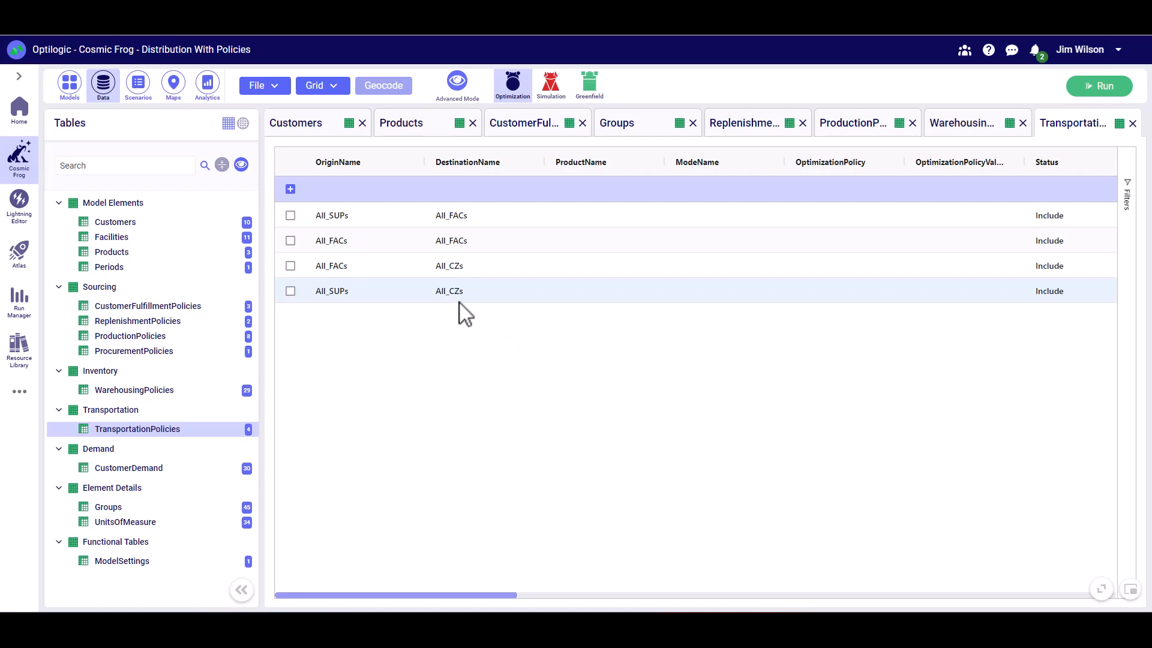
click(152, 509)
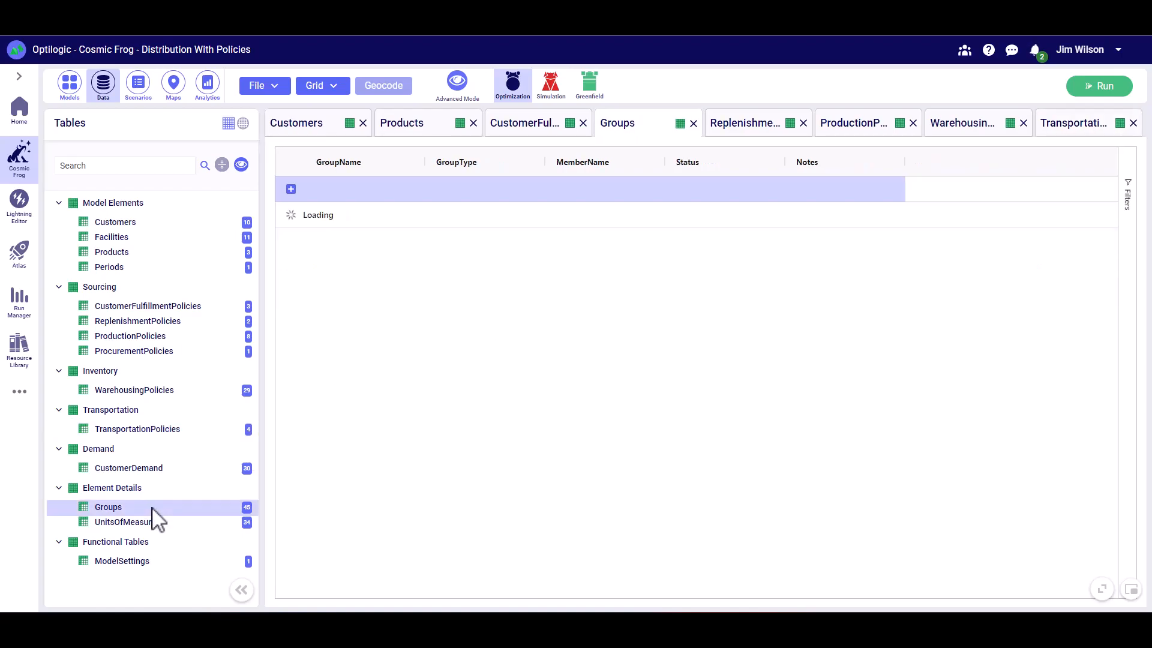
scroll(372, 327, down, 5)
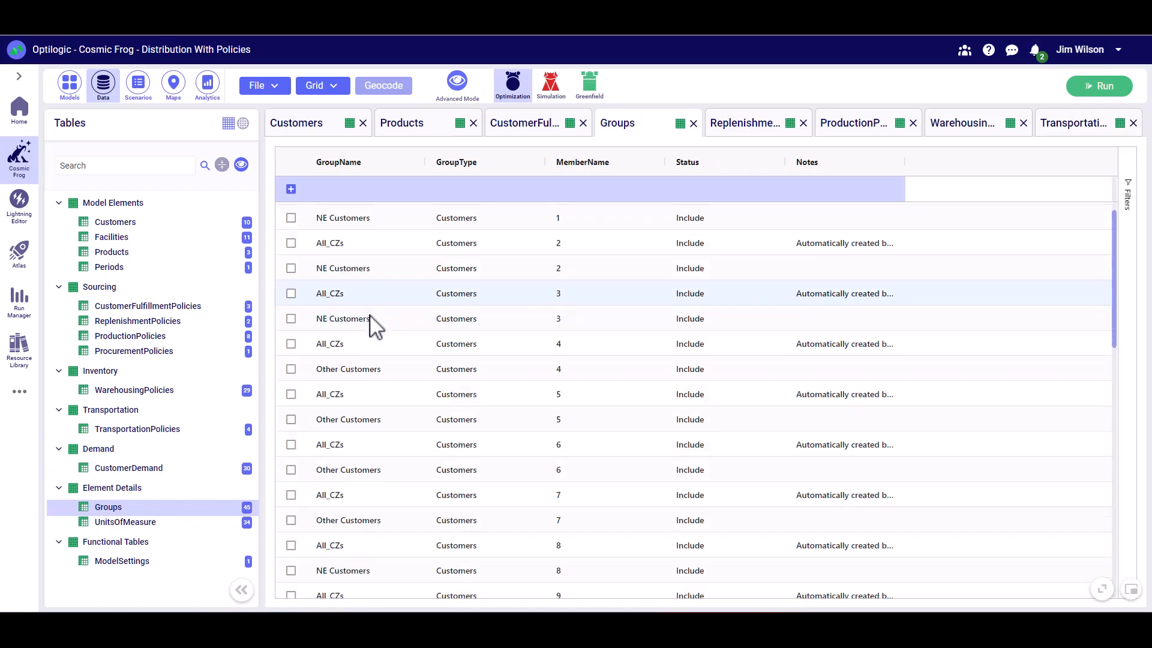
scroll(363, 375, down, 5)
scroll(360, 372, up, 3)
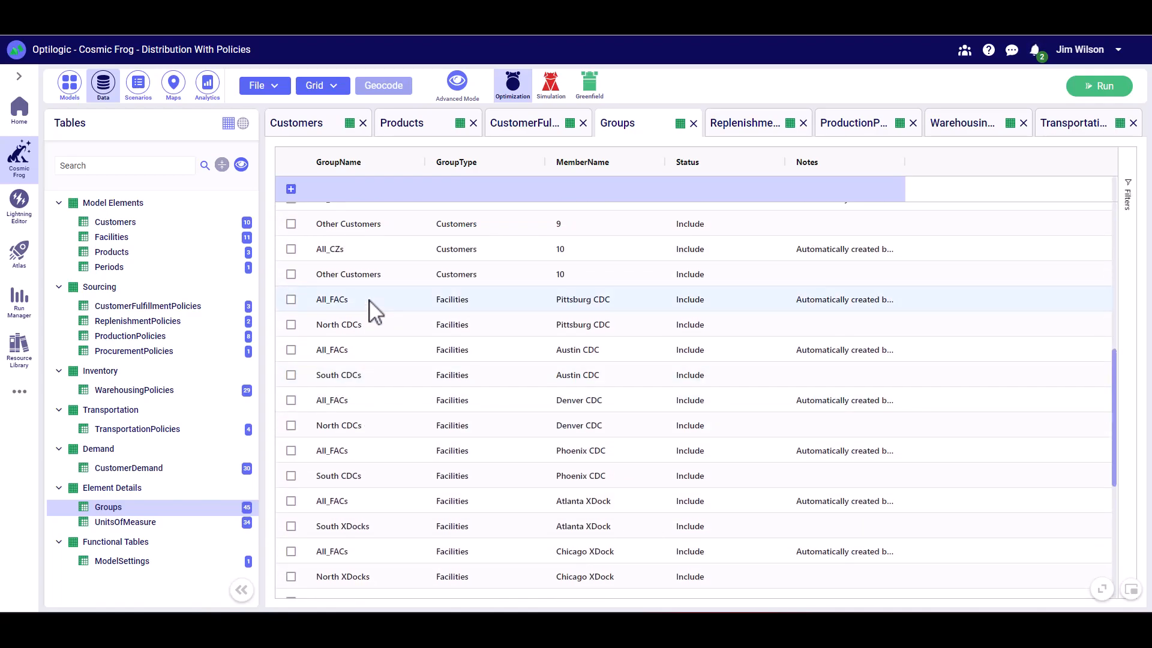
- Check the product quantities in the CustomerDemand table and start a Neo optimization run of the Baseline scenario
click(173, 469)
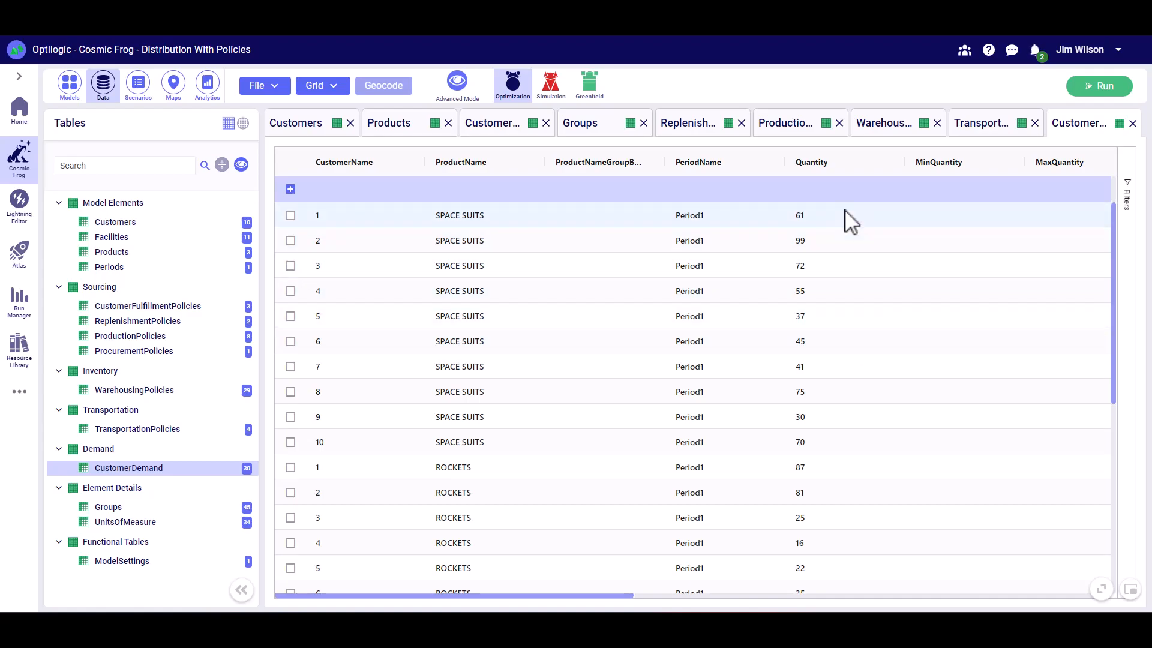
click(1108, 88)
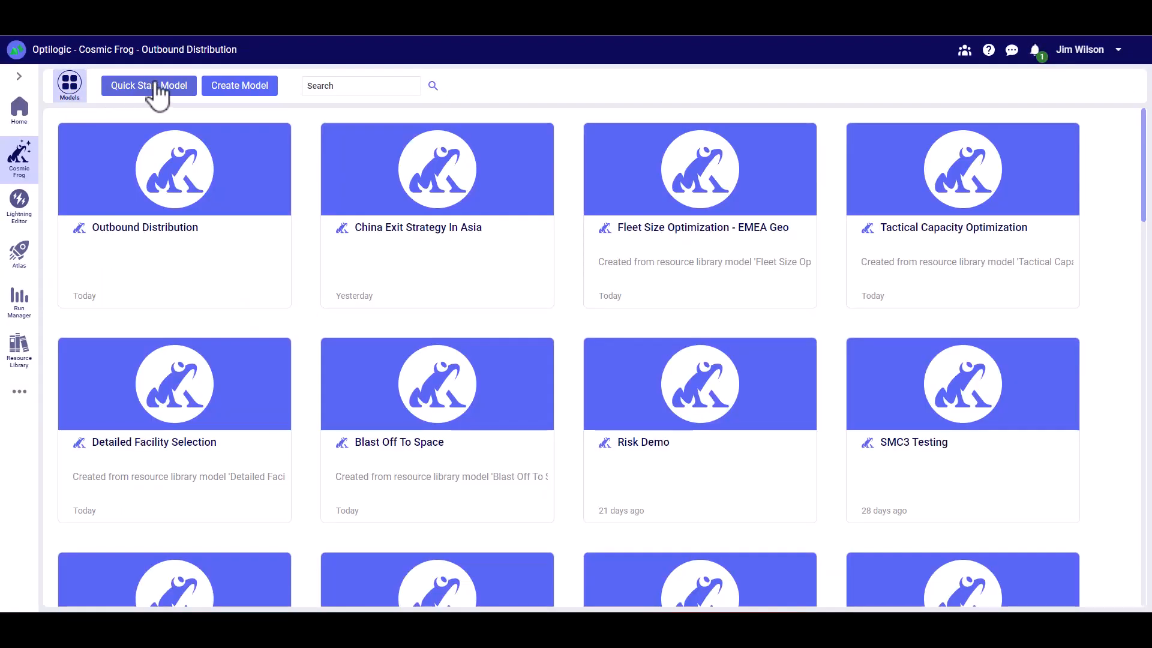
- Switch to the Excel template and compare its fulfillment policy with the customers, groups and products on the CustomerDemand sheet
click(155, 90)
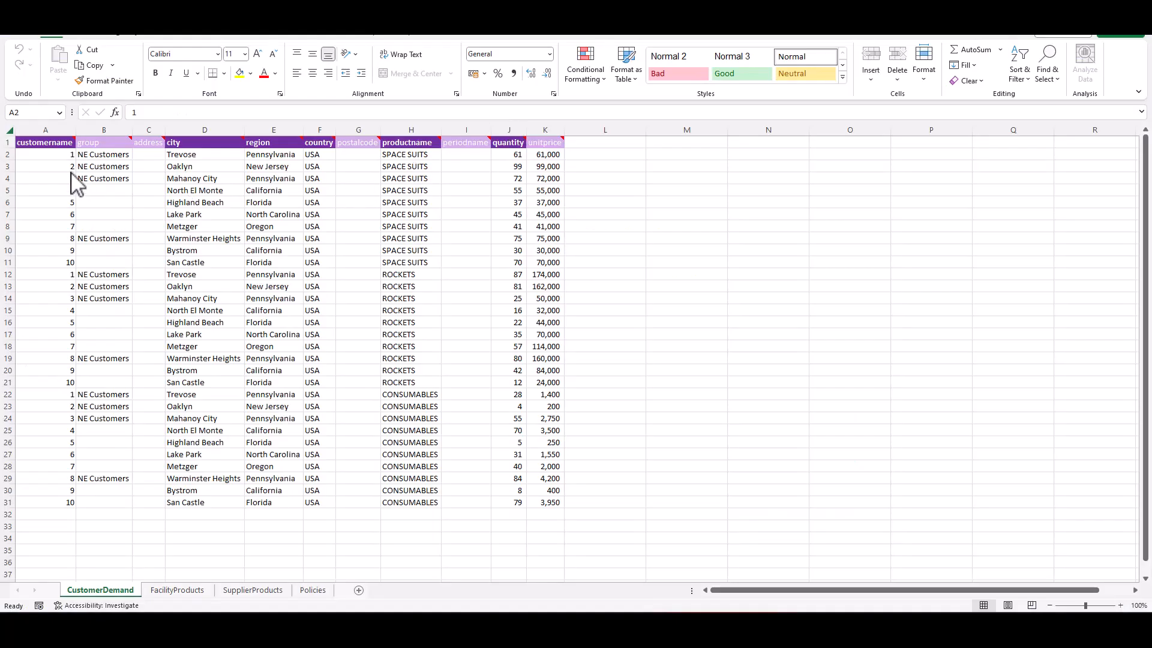
click(311, 594)
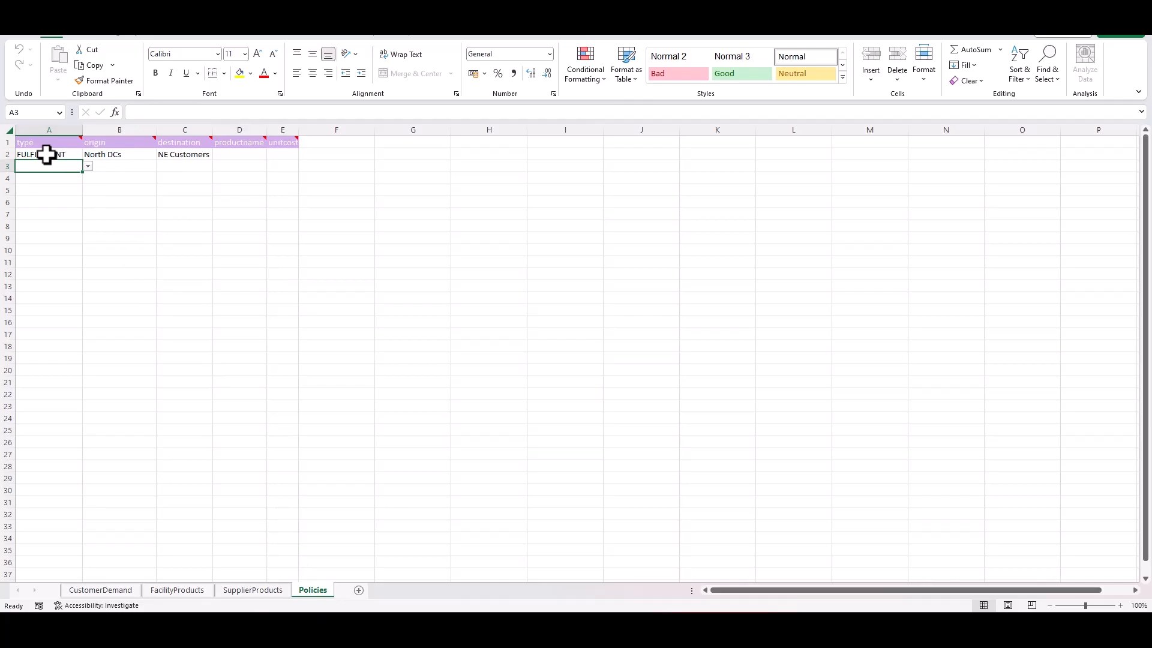
click(120, 591)
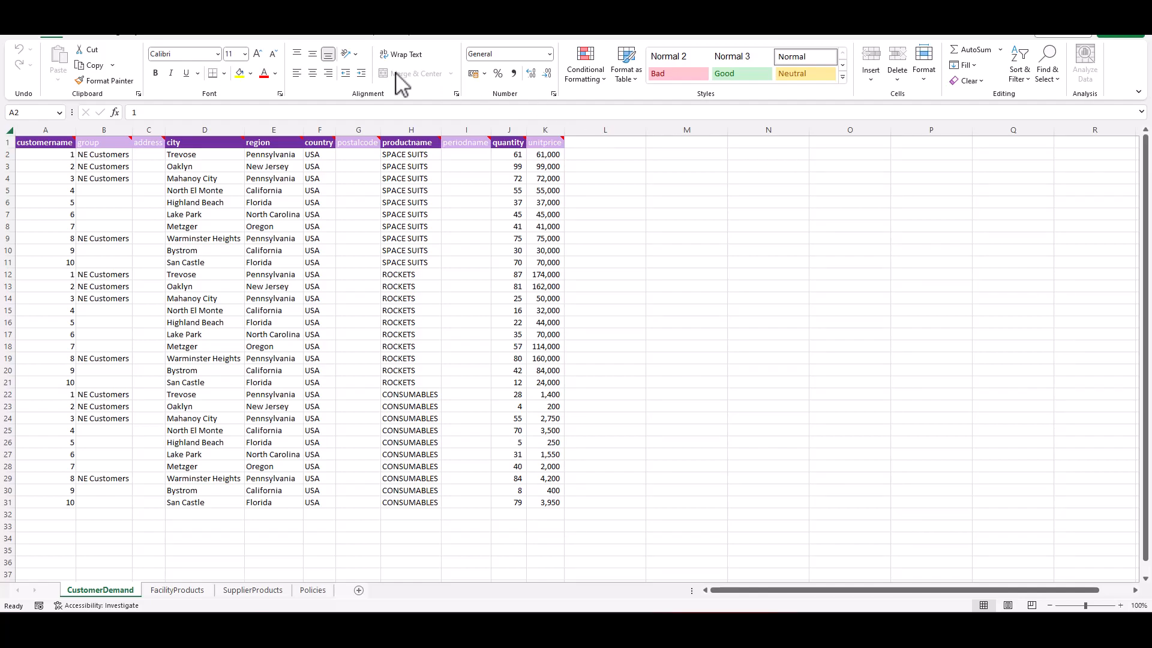
drag(67, 158, 55, 263)
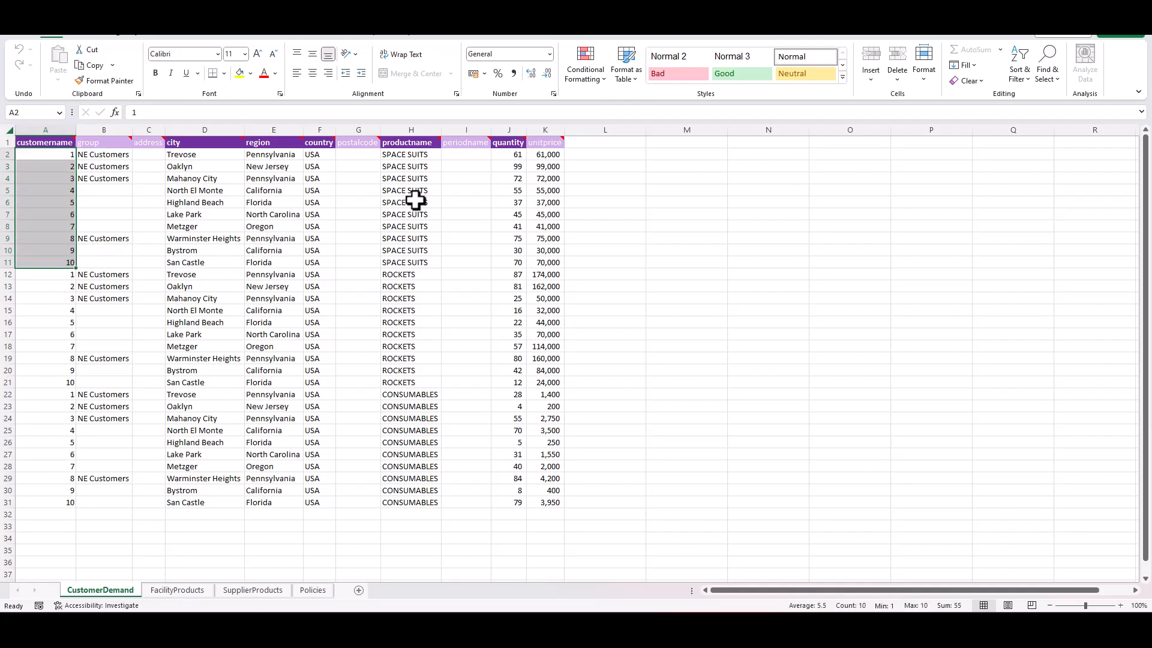
click(407, 334)
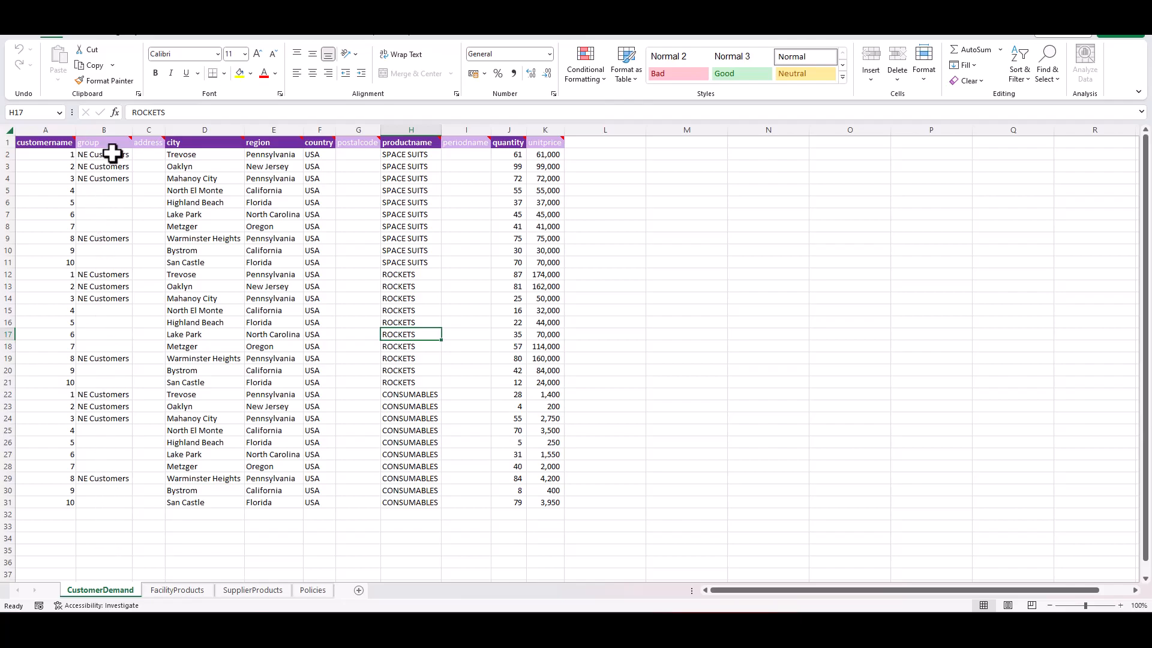
- Review the facilities, the producttype definitions and the North DCs group members on the FacilityProducts sheet
key(ctrl+Page_Down)
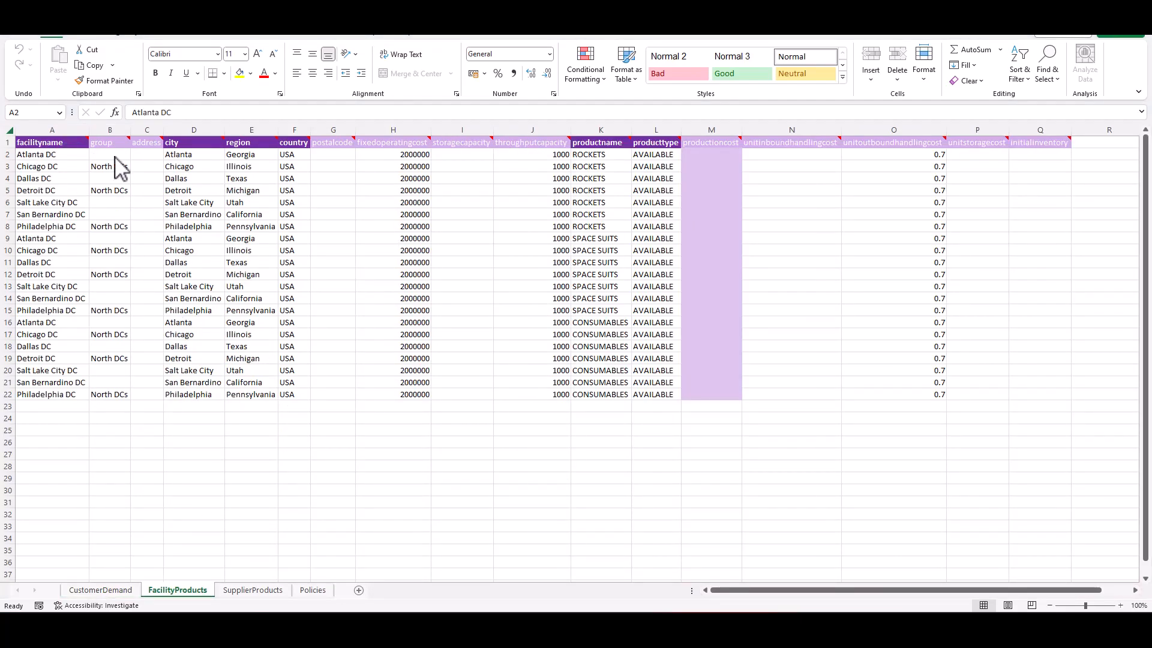
click(71, 153)
drag(71, 153, 69, 214)
click(669, 155)
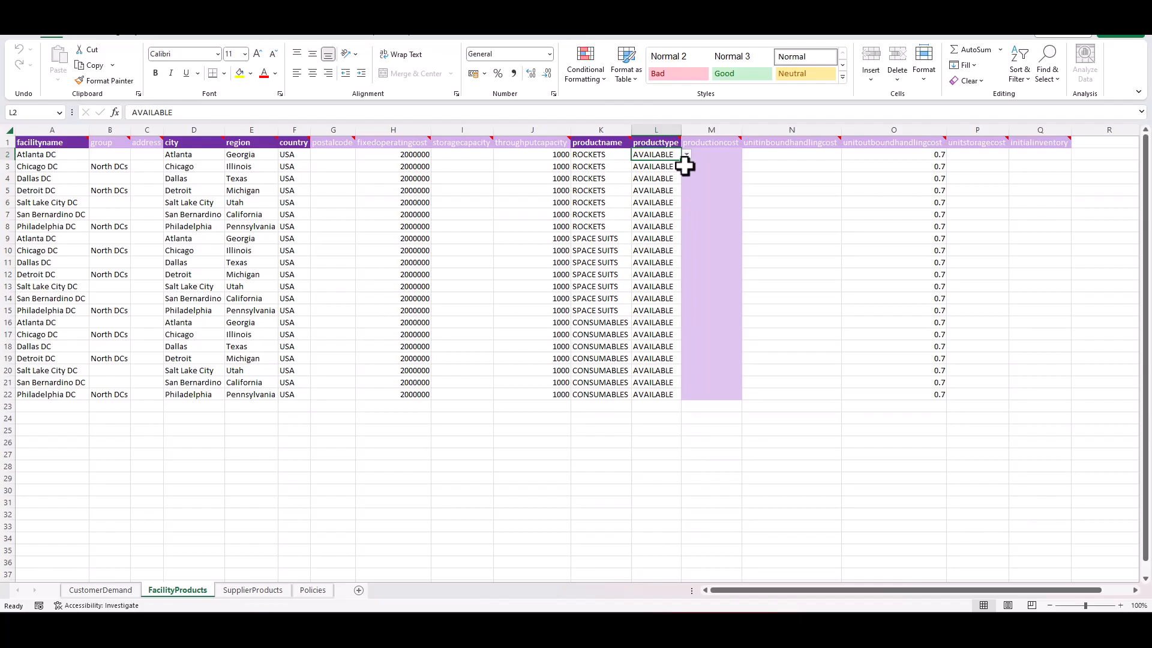
mouse_move(662, 142)
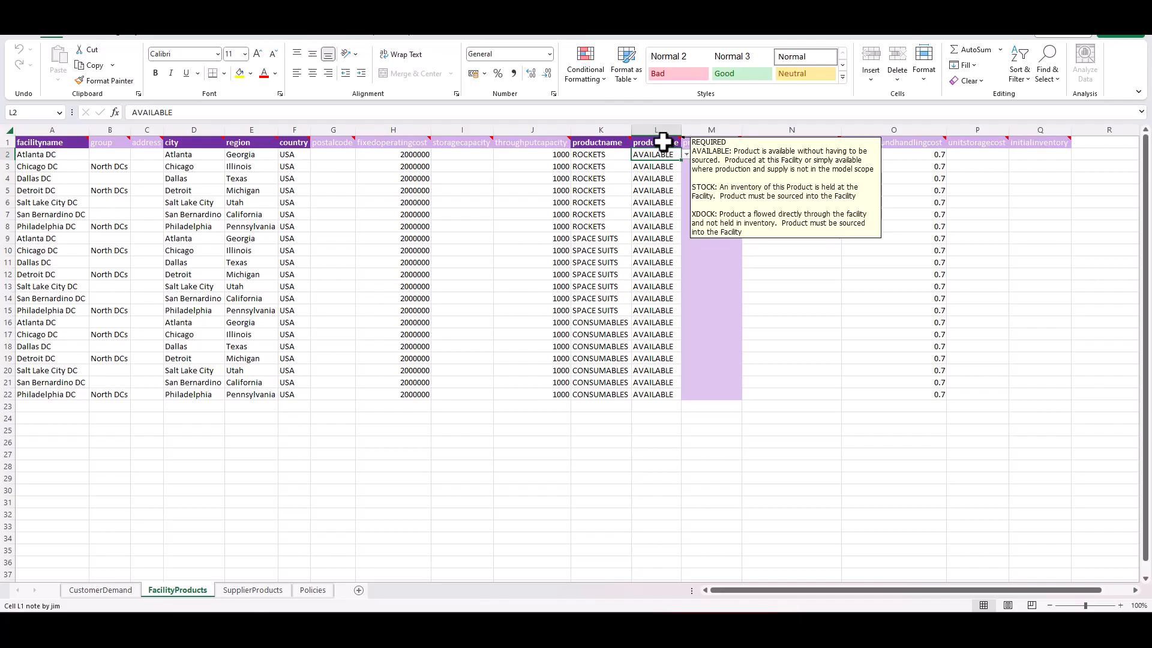
click(101, 155)
drag(77, 167, 99, 228)
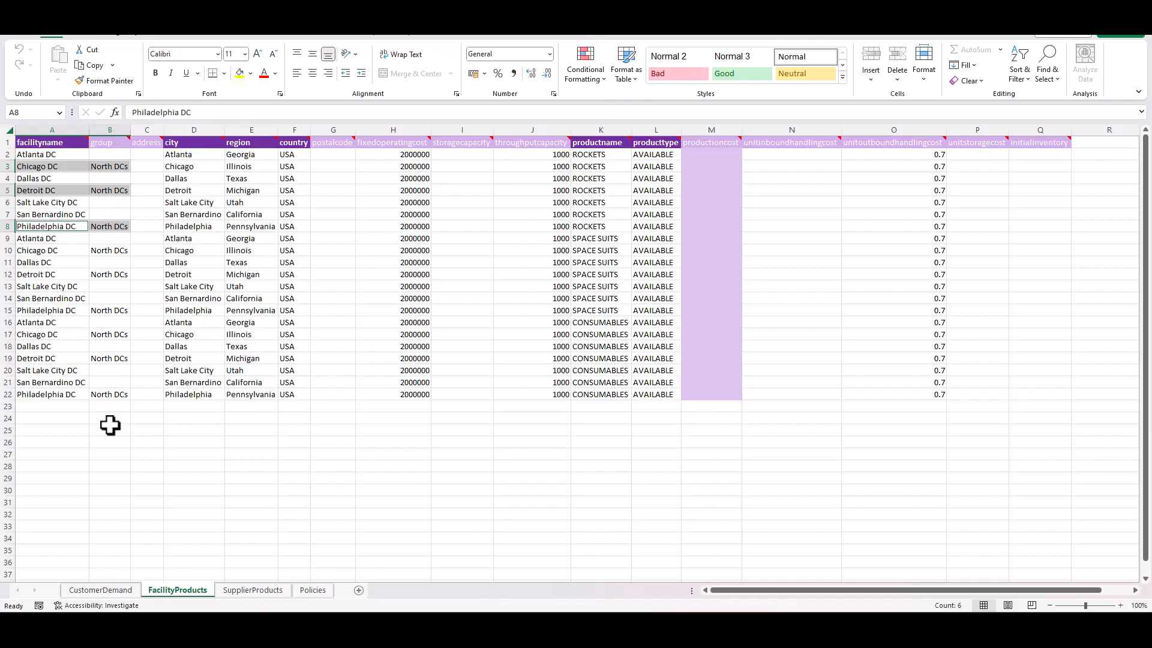
- Compare the fulfillment row on the Policies sheet with the groups used on the CustomerDemand and FacilityProducts sheets
click(313, 590)
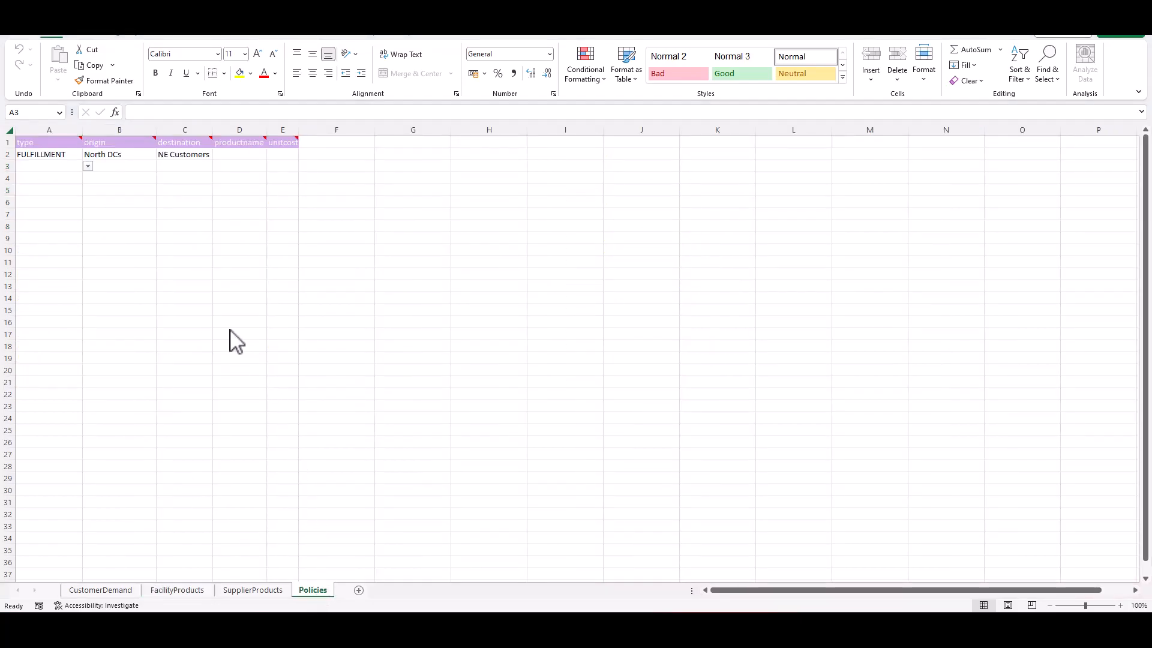
click(45, 167)
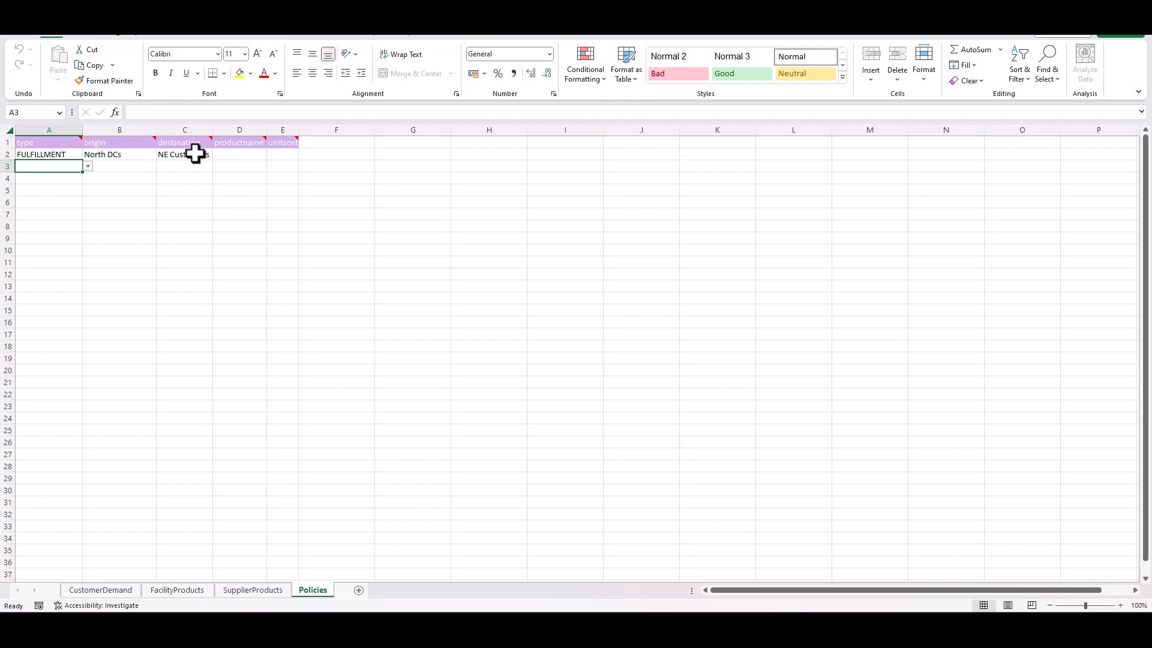
click(103, 592)
click(178, 590)
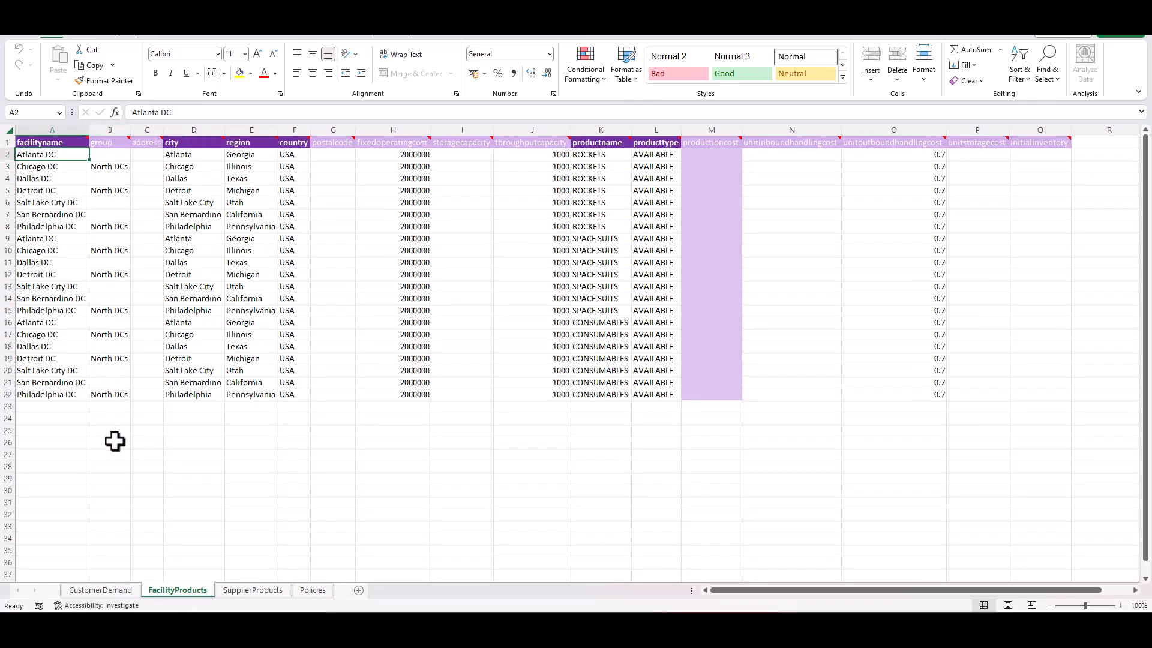
click(313, 591)
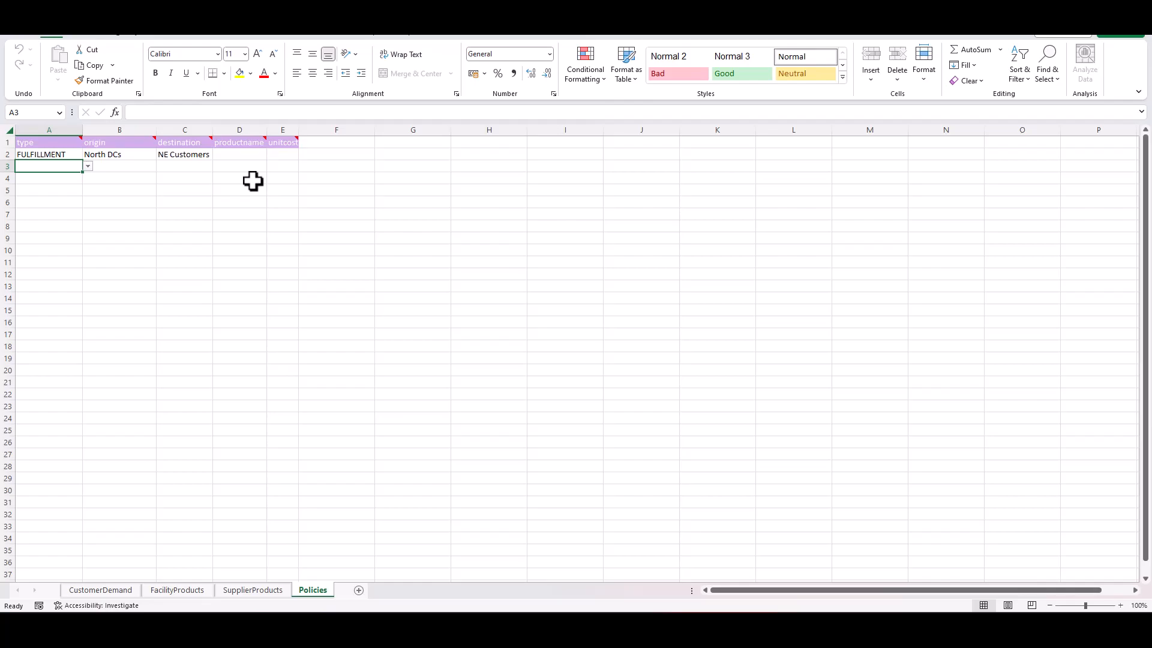
- In Cosmic Frog, create a Quick Start model named Partial FULFILLMENT Policies from "Partial FULFILLMENT Policies should create Undefined_CZ and Scenario.xlsx", reusing the name as description
key(alt+Tab)
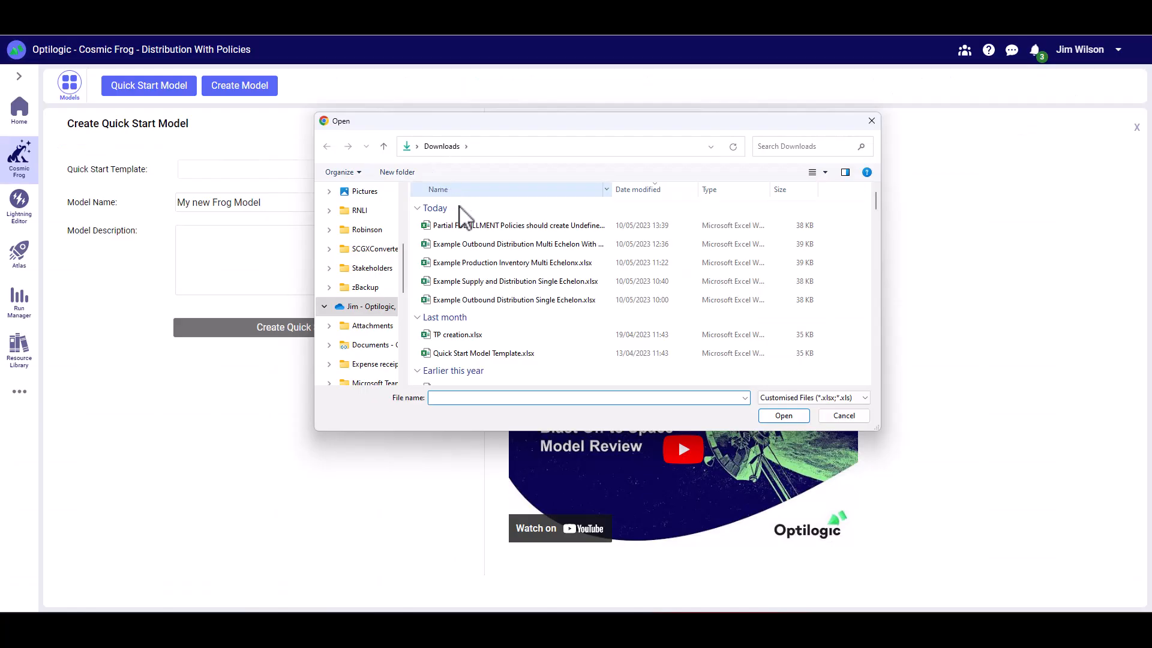
click(467, 226)
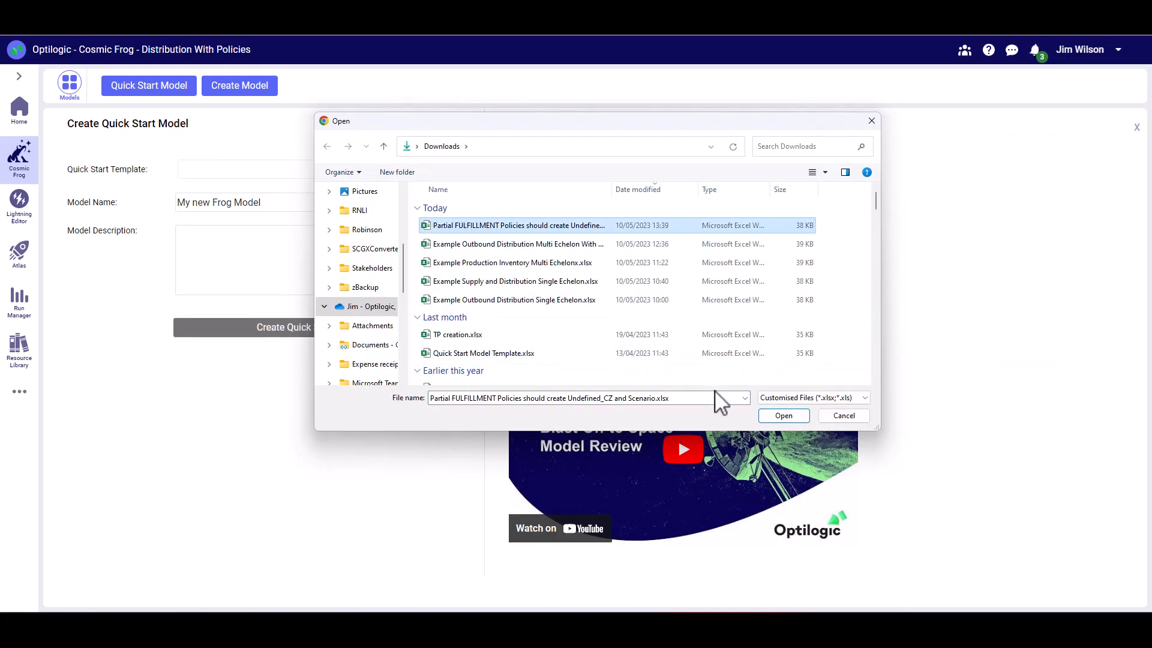
click(774, 416)
triple_click(402, 202)
key(BackSpace)
text(Partial FULFILLMENT Policies)
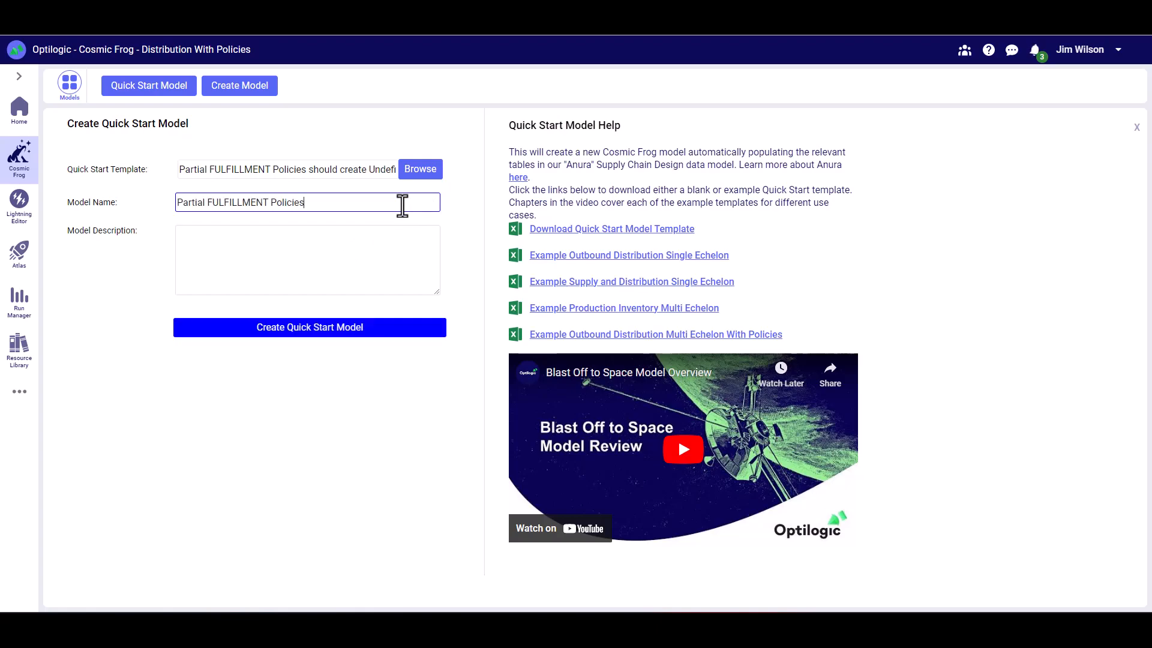
click(276, 244)
text(Partial FULFILLMENT Policies)
click(296, 331)
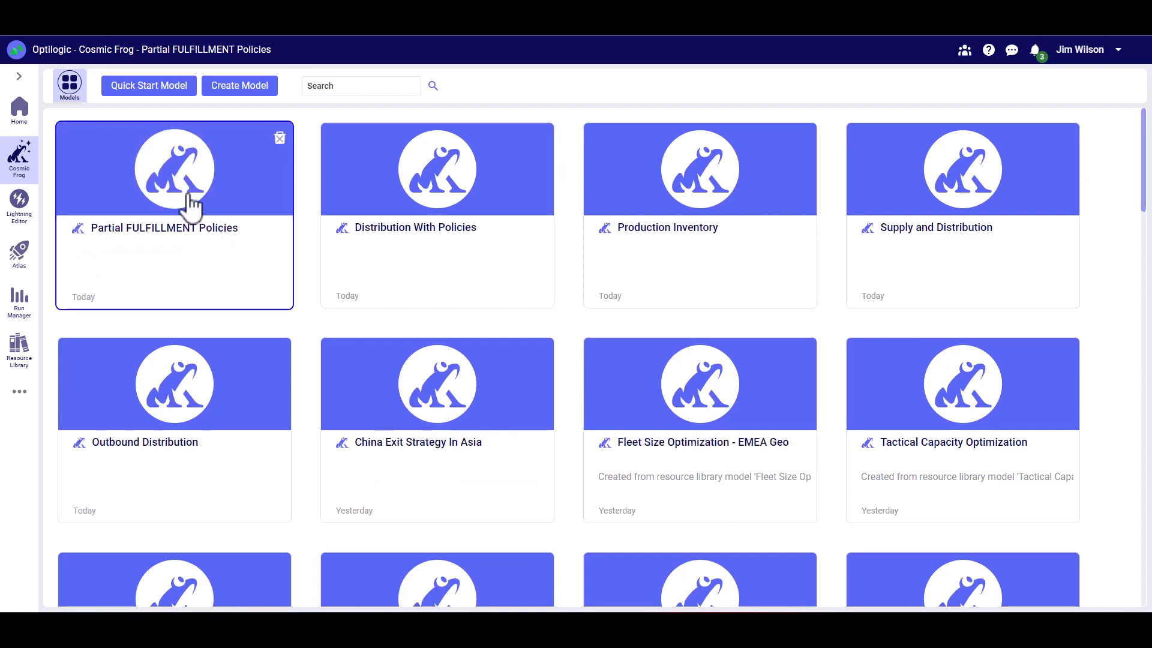
- Open the Partial FULFILLMENT Policies model, list only its populated tables and view the CustomerFulfillmentPolicies rows
click(189, 204)
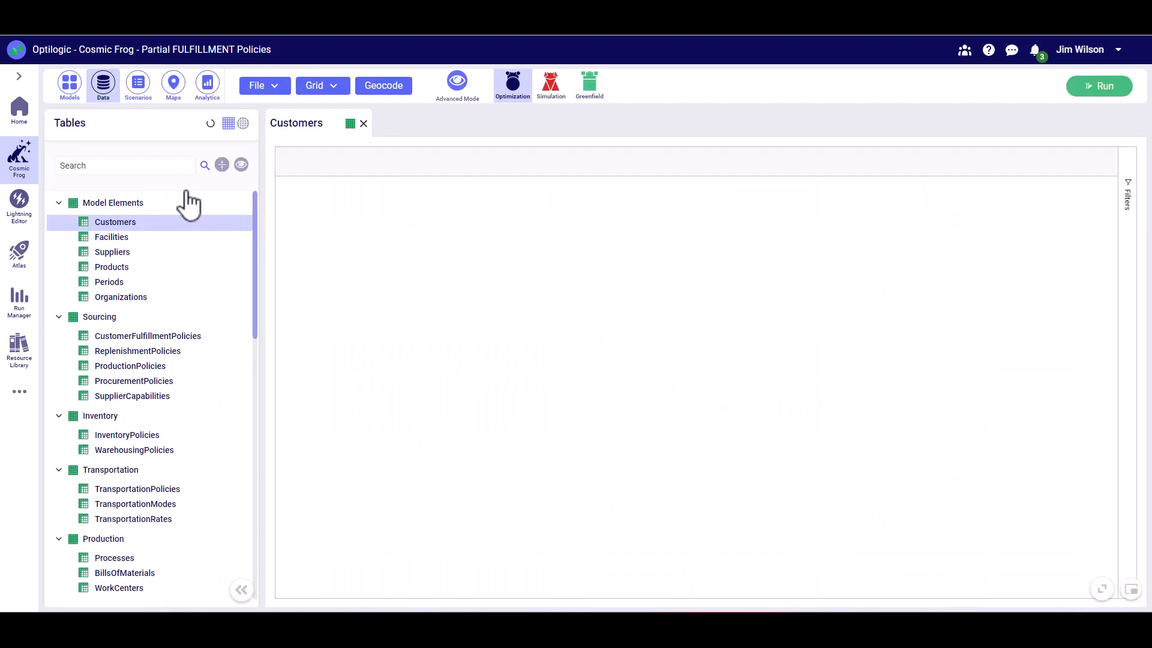
click(241, 165)
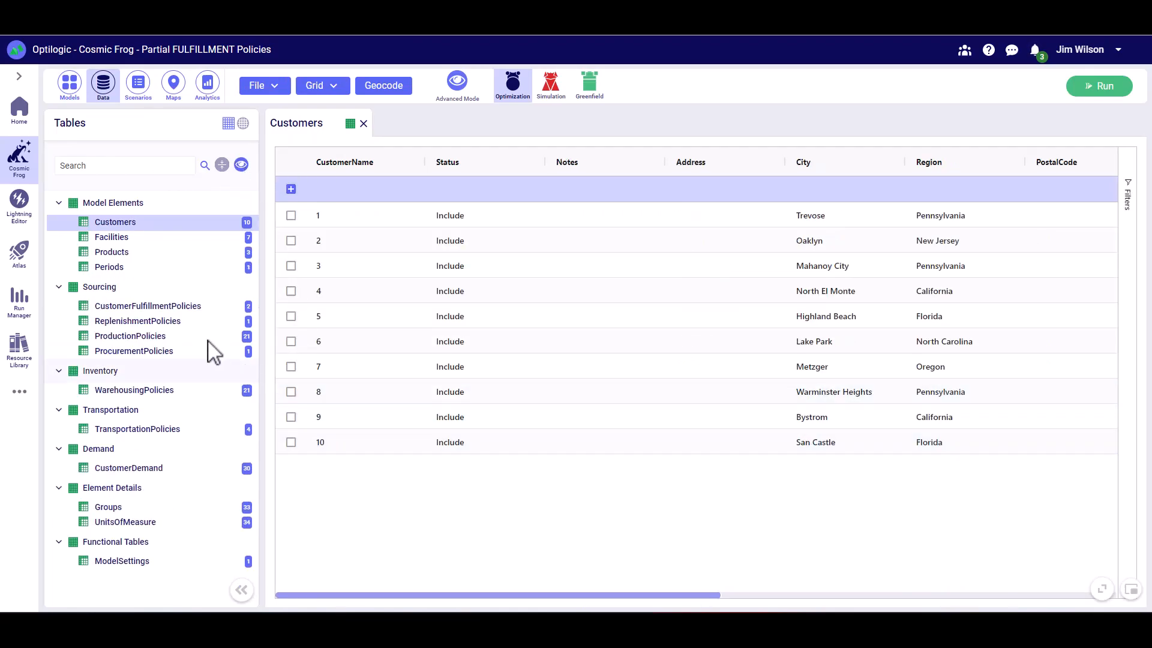
click(154, 308)
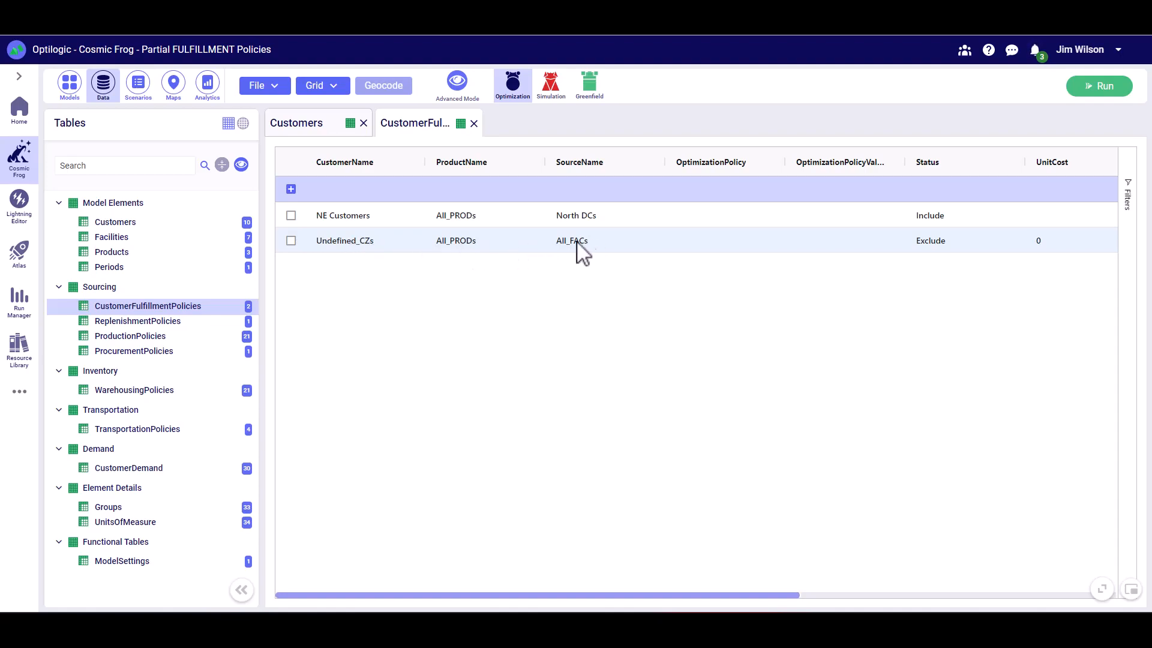
- Filter the Groups table by GroupName to Undefined_CZs to examine that group's members
click(108, 509)
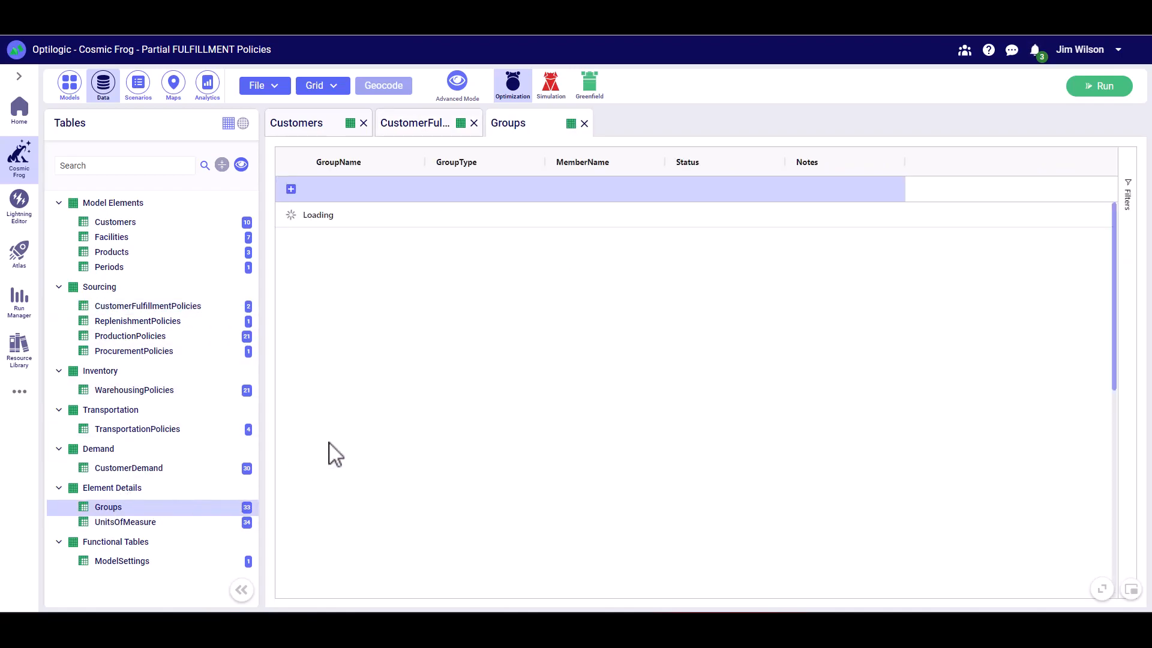
click(412, 163)
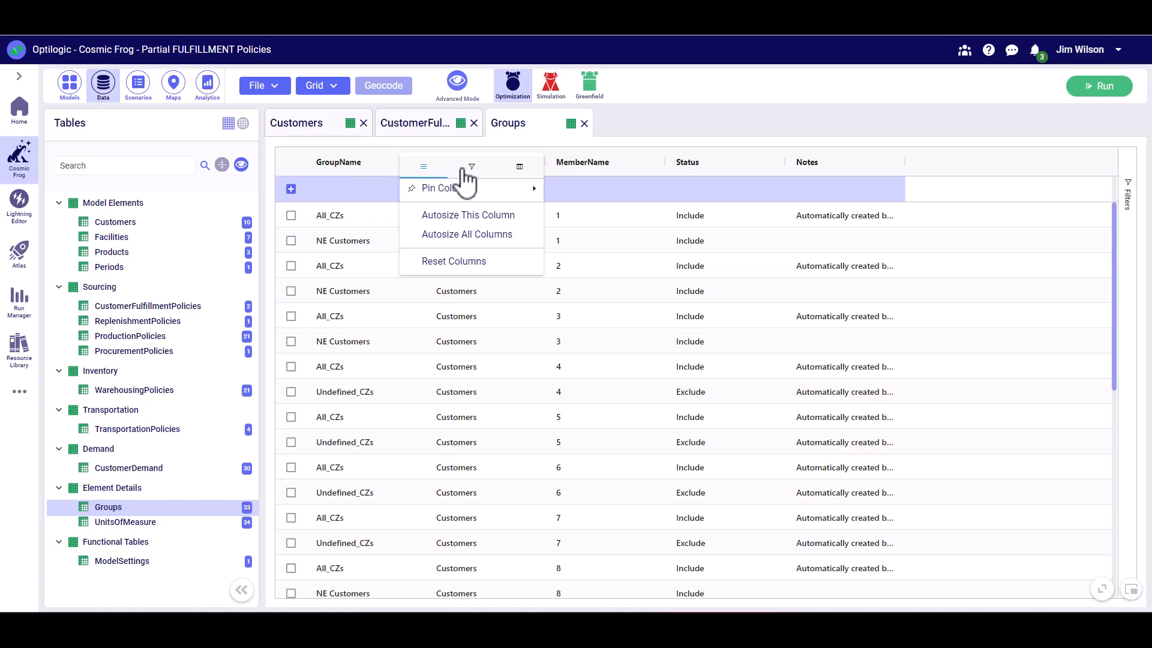
click(466, 170)
scroll(443, 249, down, 1)
scroll(443, 249, up, 1)
click(420, 217)
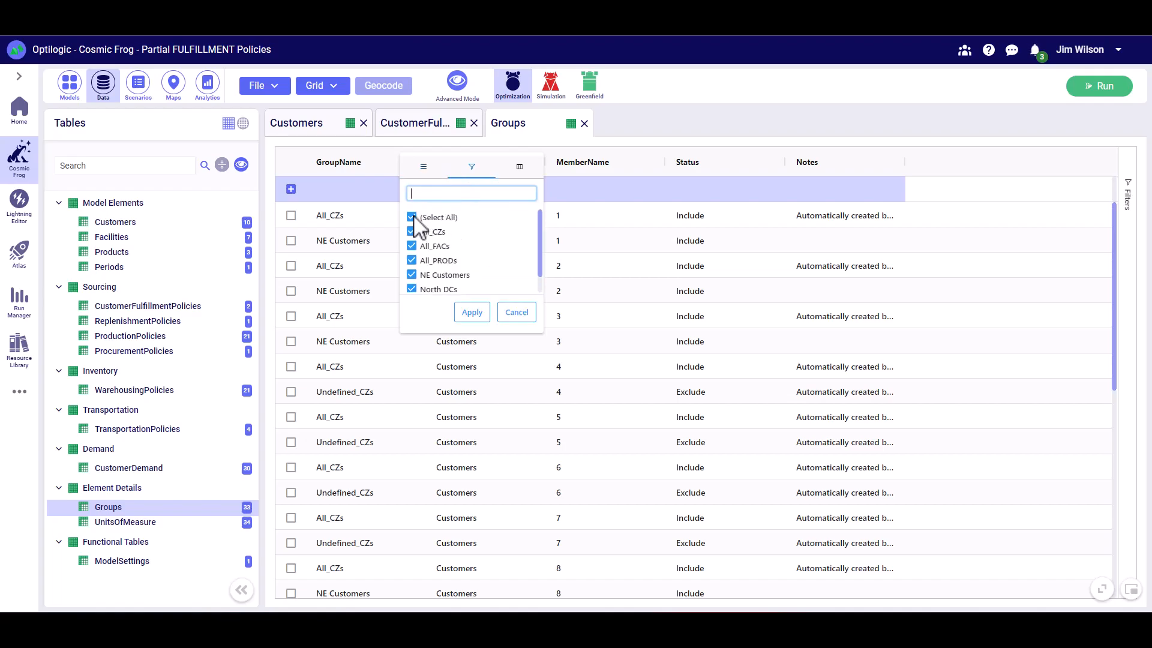
scroll(432, 276, down, 1)
click(413, 289)
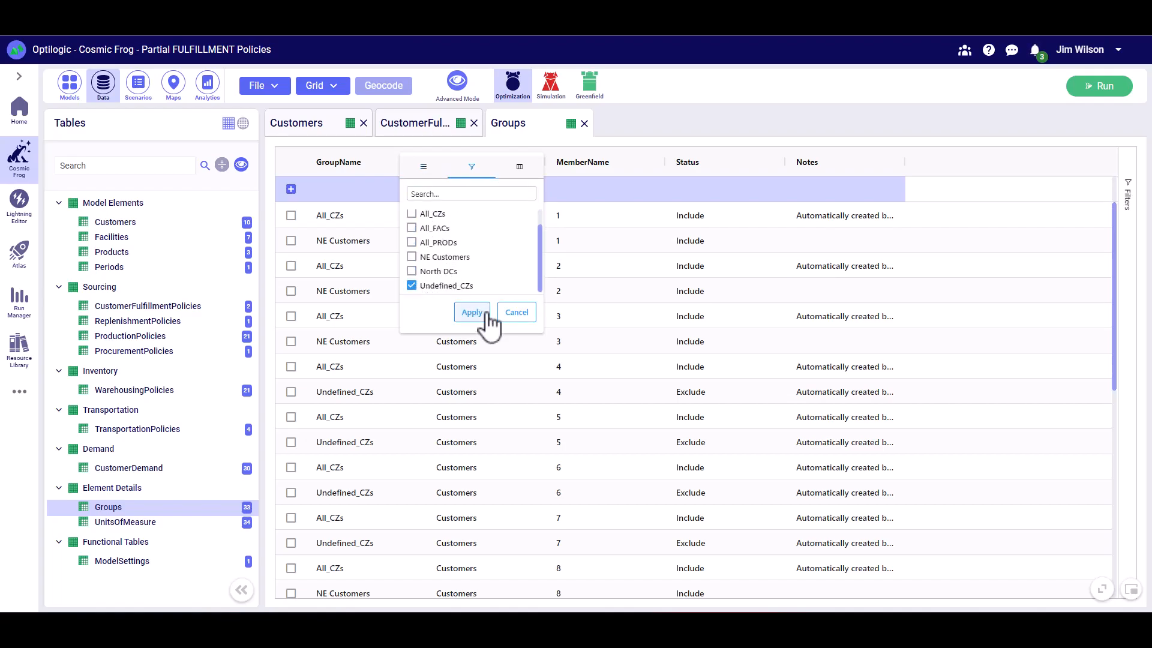
click(472, 312)
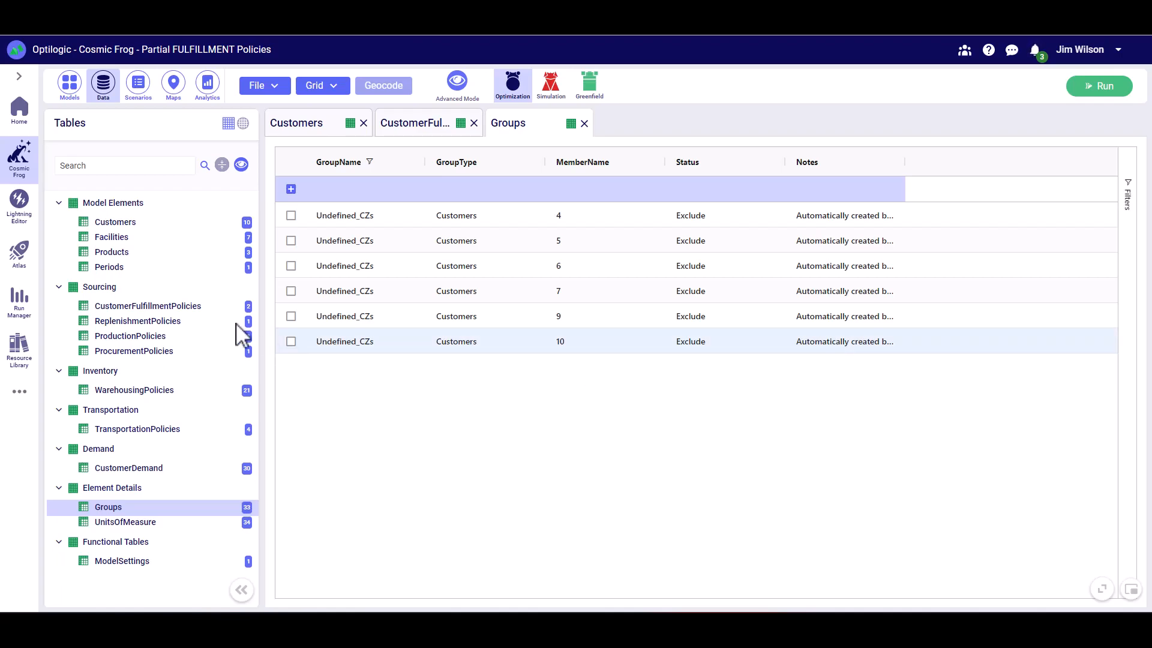
- Check the status of the Undefined_CZs fulfillment policy and view the scenarios available to run without starting one
click(187, 307)
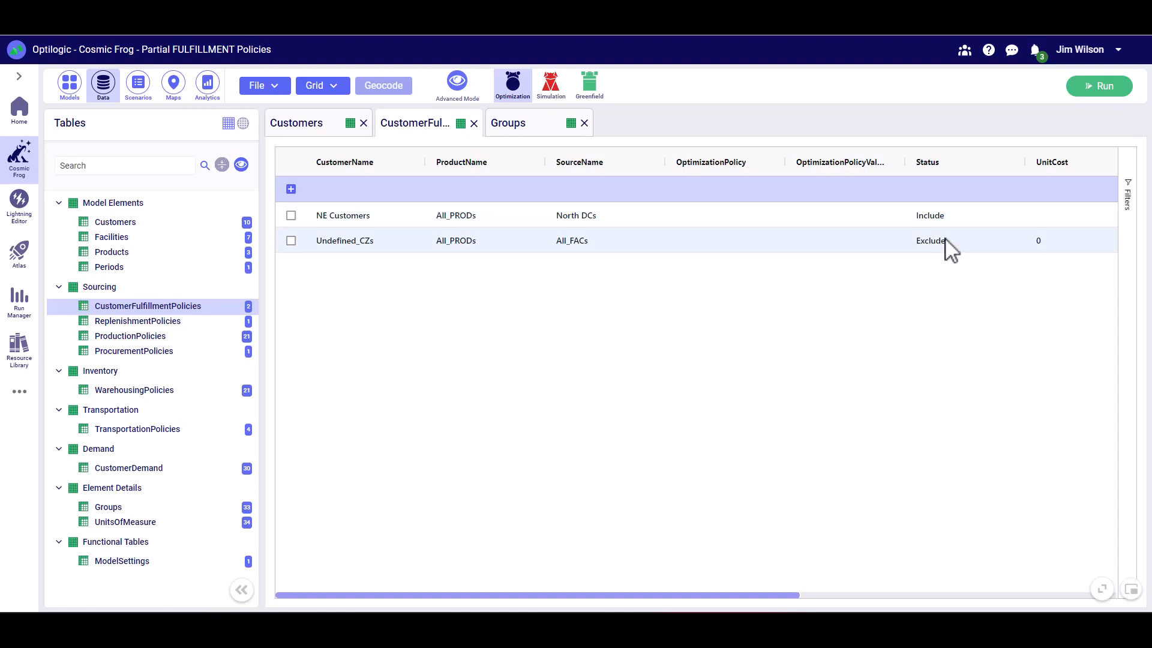
click(1103, 87)
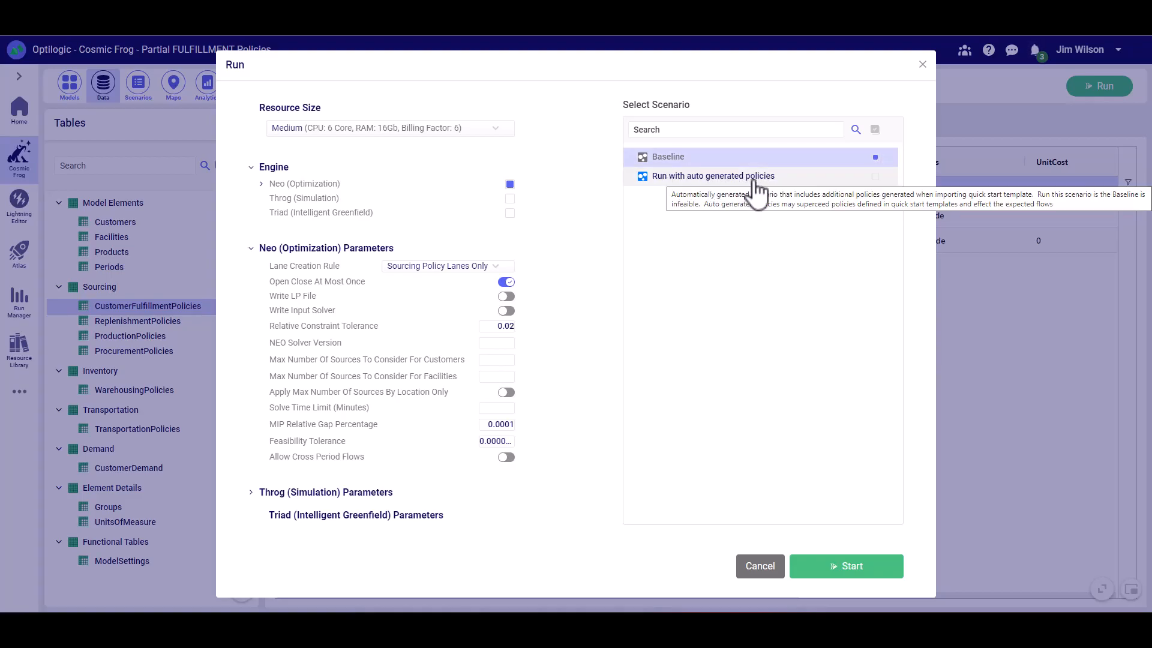
click(923, 64)
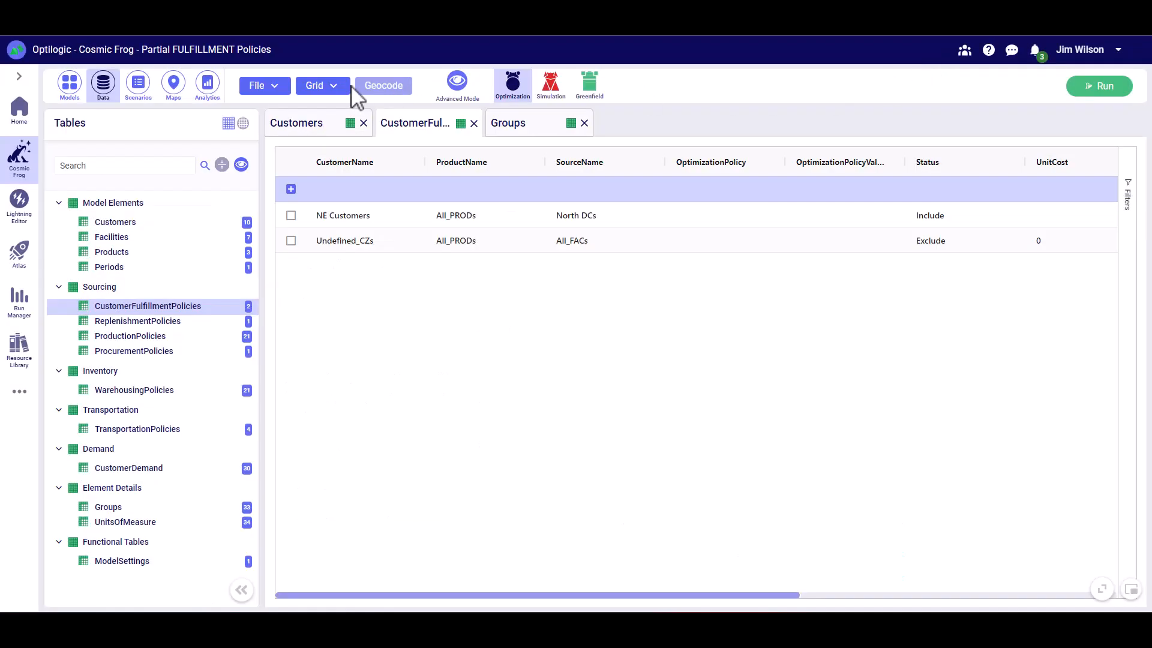
- Inspect the actions of the Include Groups and Include CustomerFulfillmentPolicies scenario items
click(140, 89)
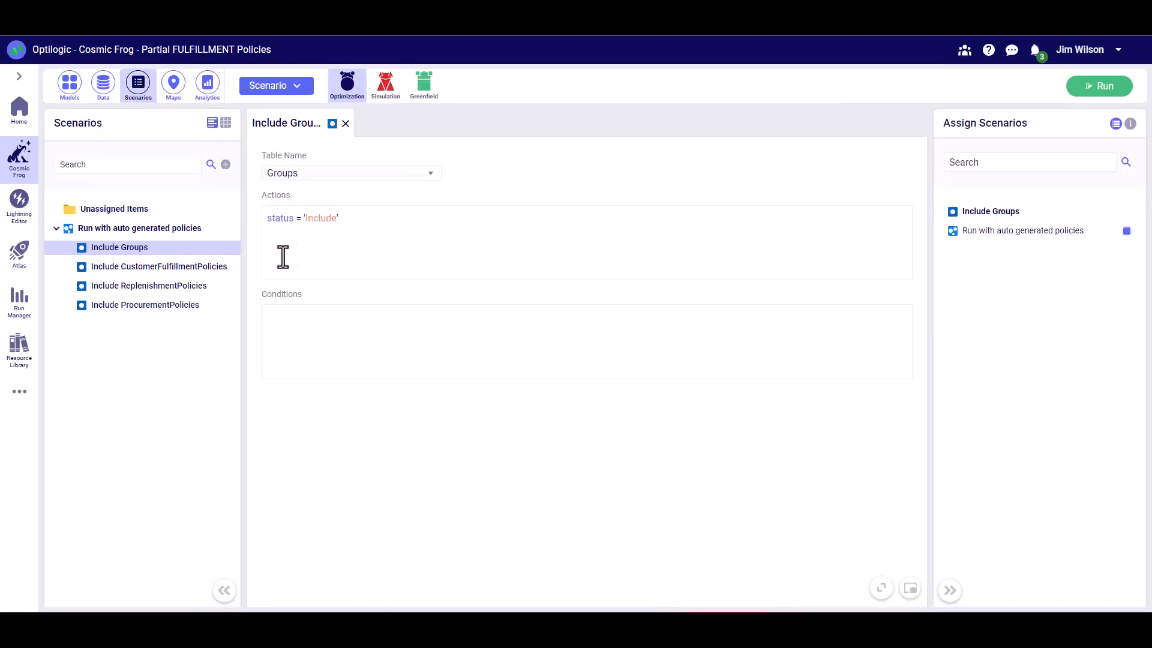
click(161, 268)
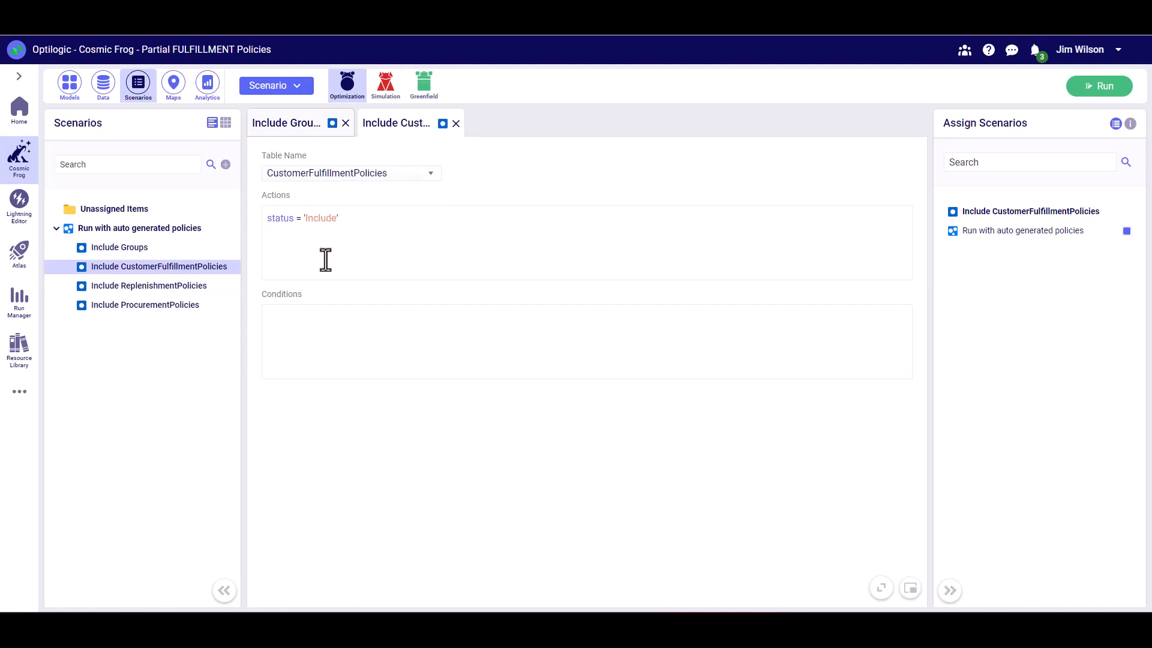
- Add the "Run with auto generated policies" scenario to the Baseline selection and start the Neo optimization run
click(1099, 86)
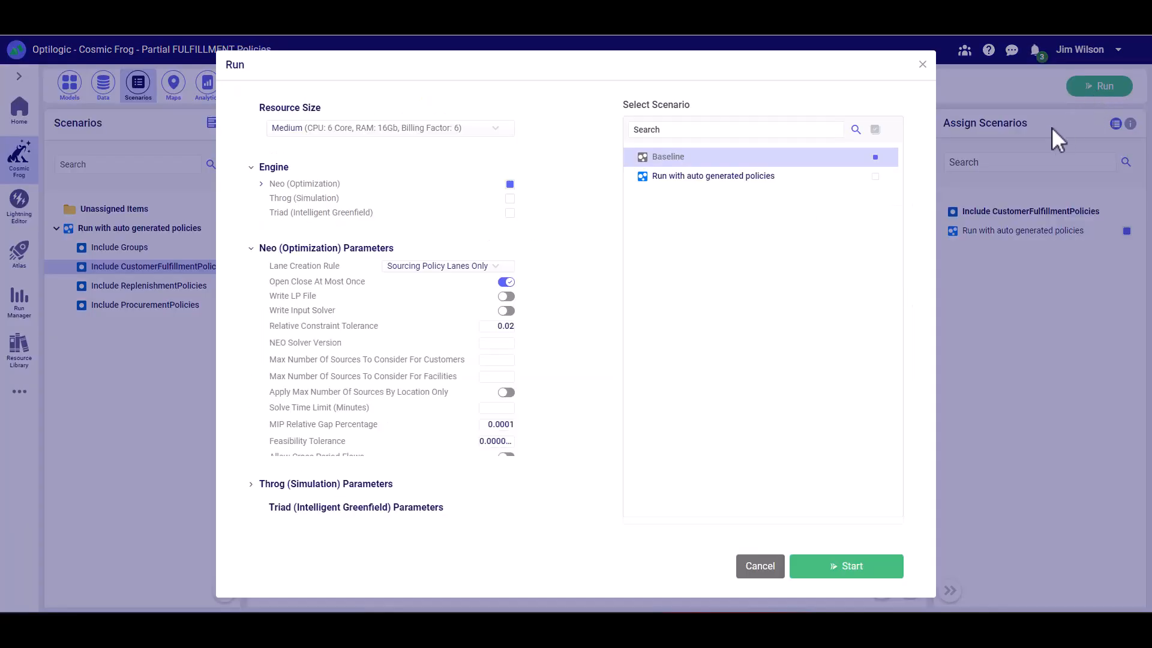
click(876, 177)
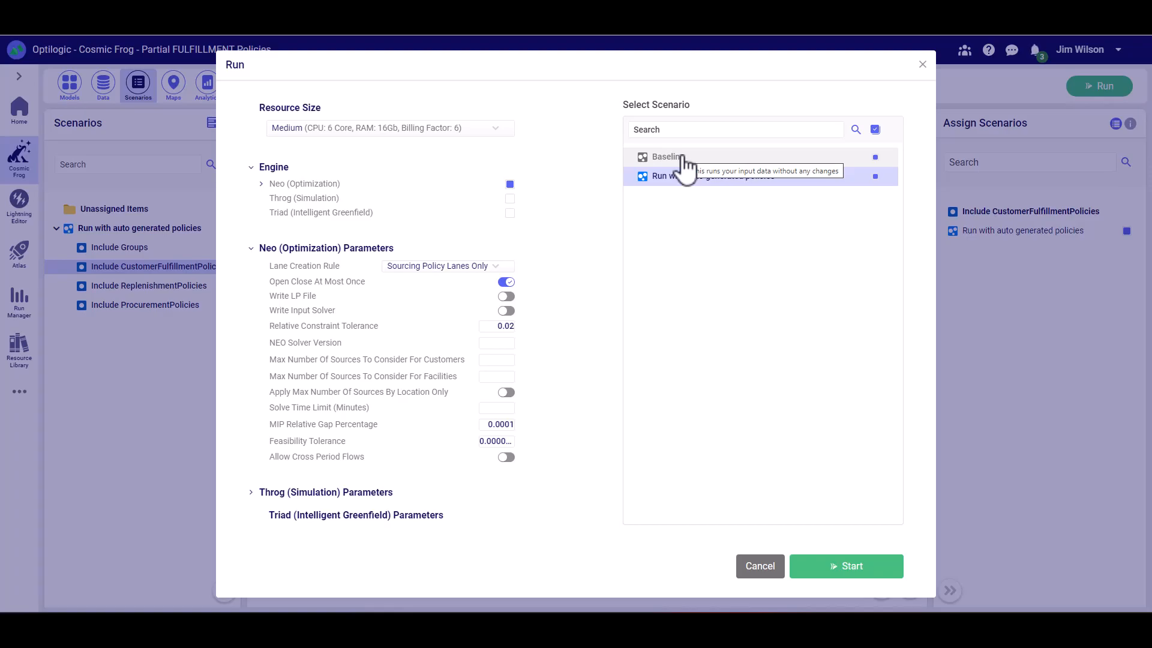
click(844, 156)
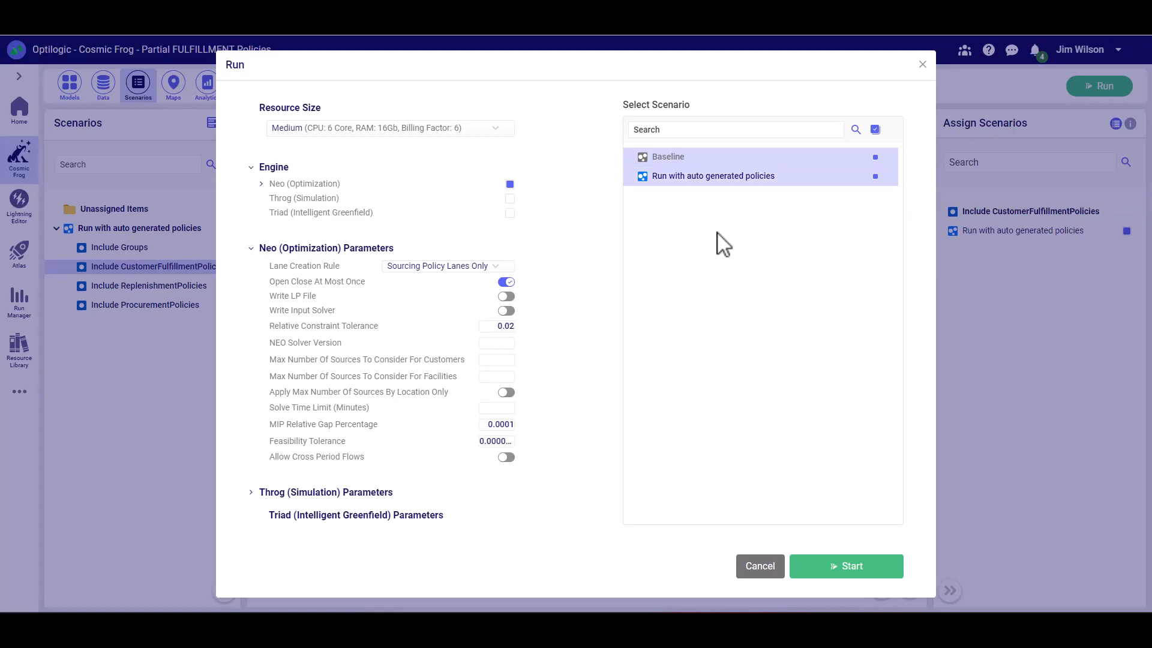
click(878, 173)
click(877, 158)
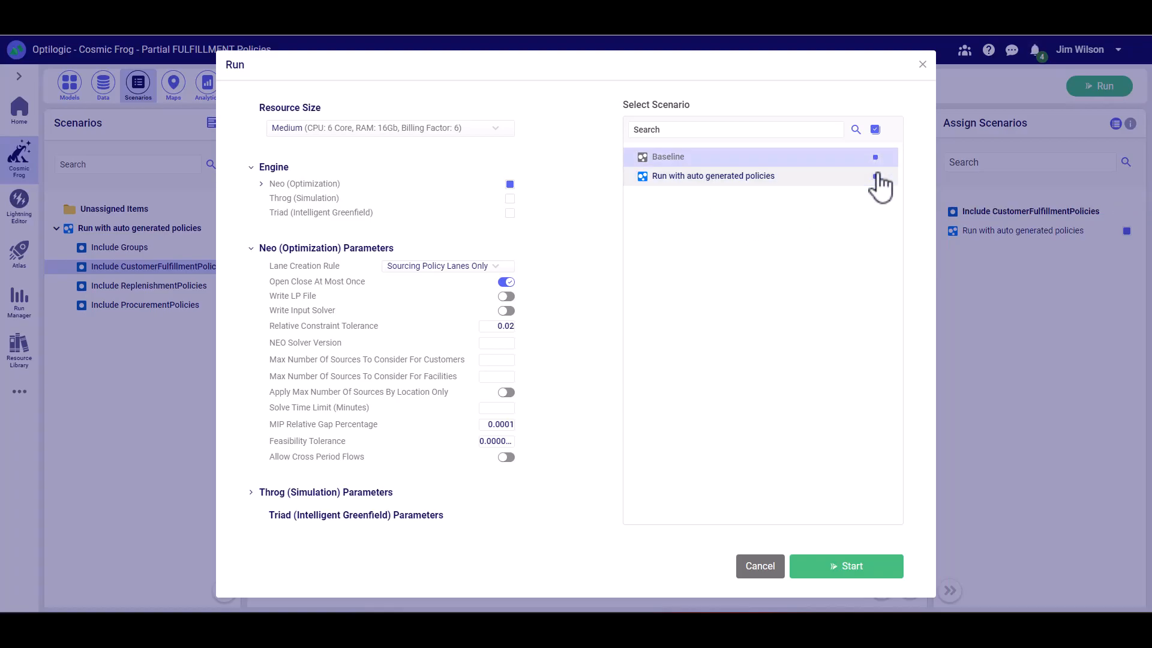
click(858, 567)
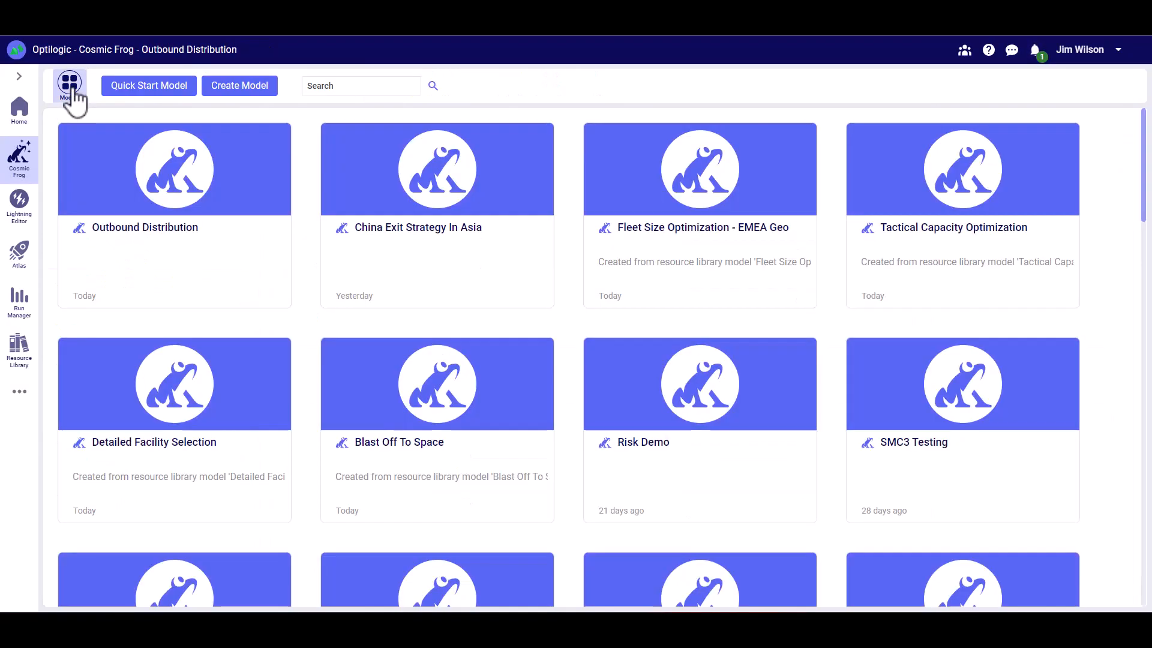
- Open the form for creating another Quick Start model
click(150, 87)
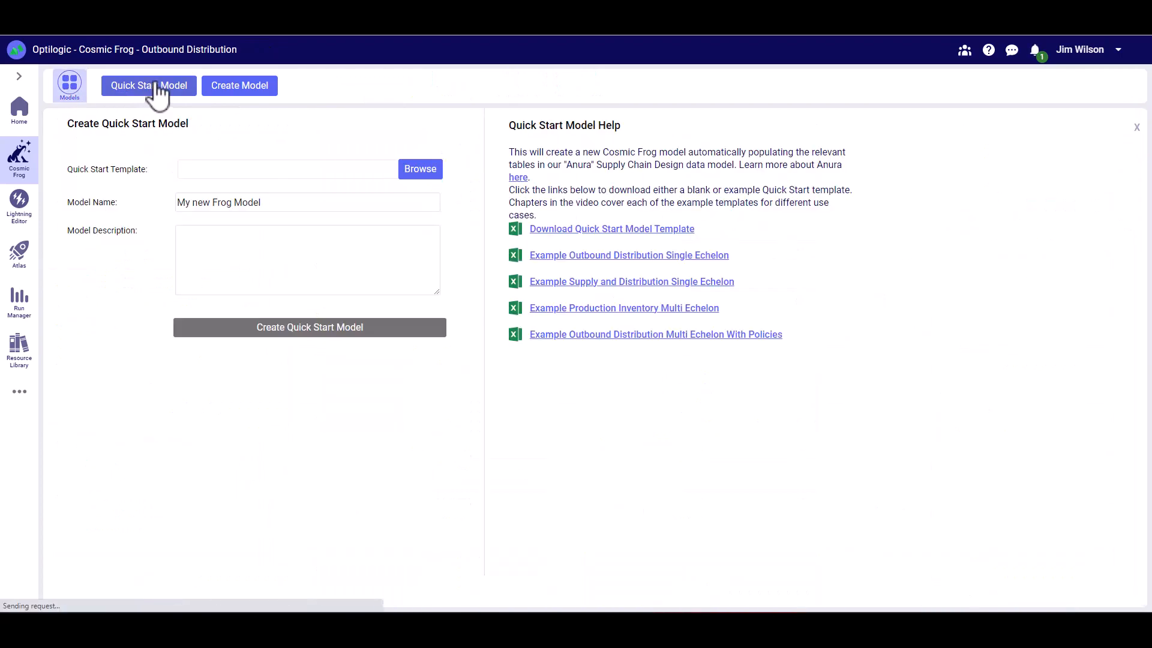